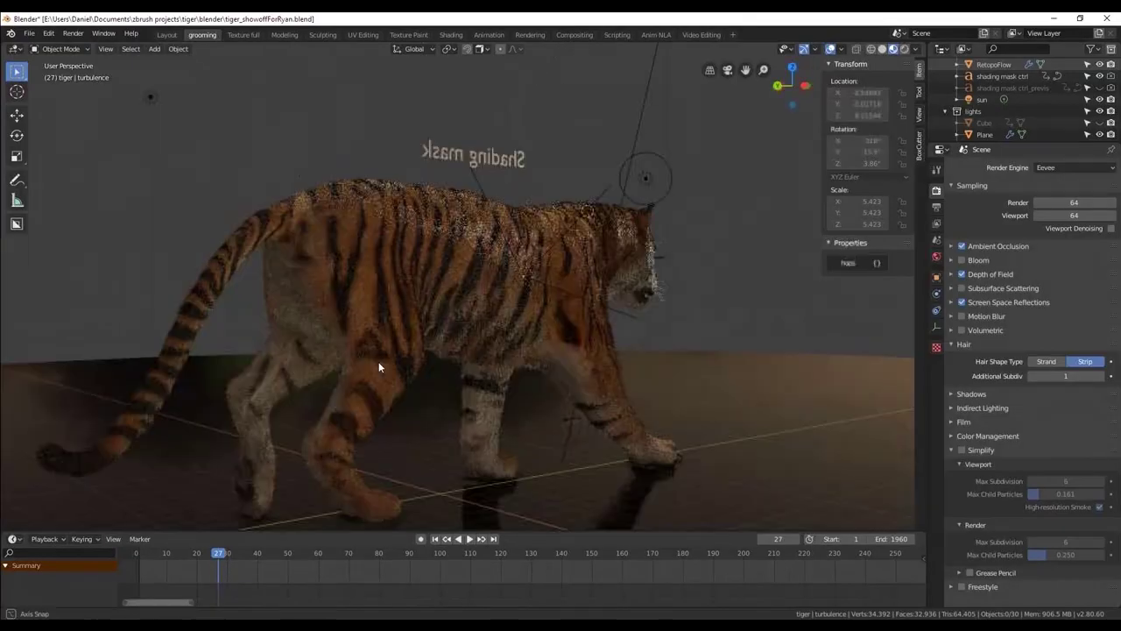
Examine the groomed tiger's fur from the rear, front and both sides, including a closer view of the head.
middle_drag(379, 362, 403, 330)
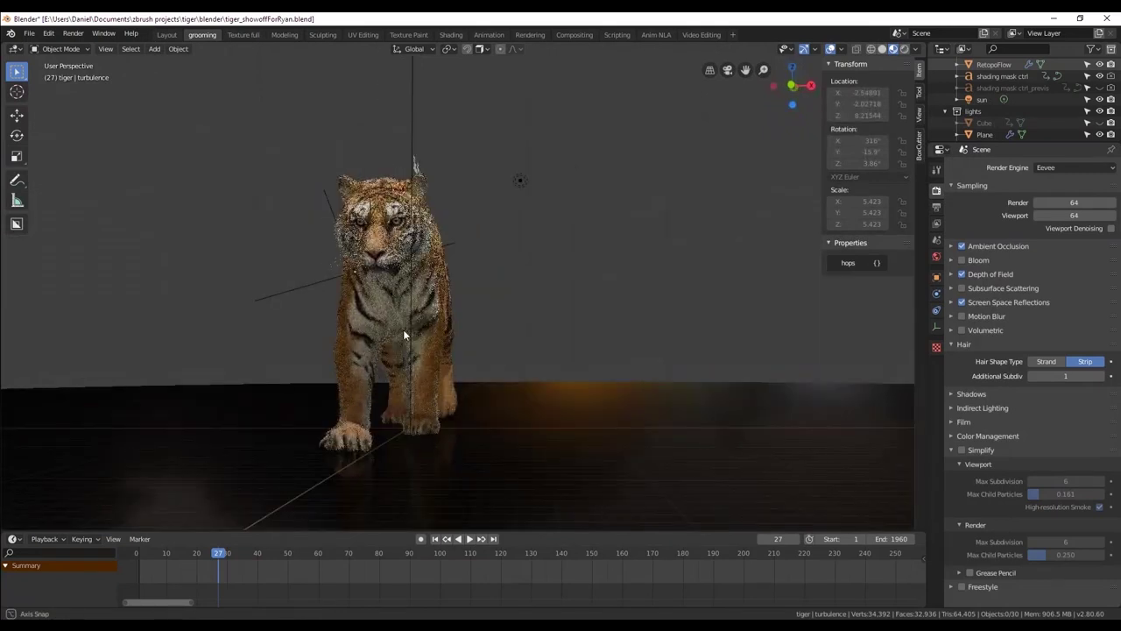
middle_drag(513, 288, 478, 296)
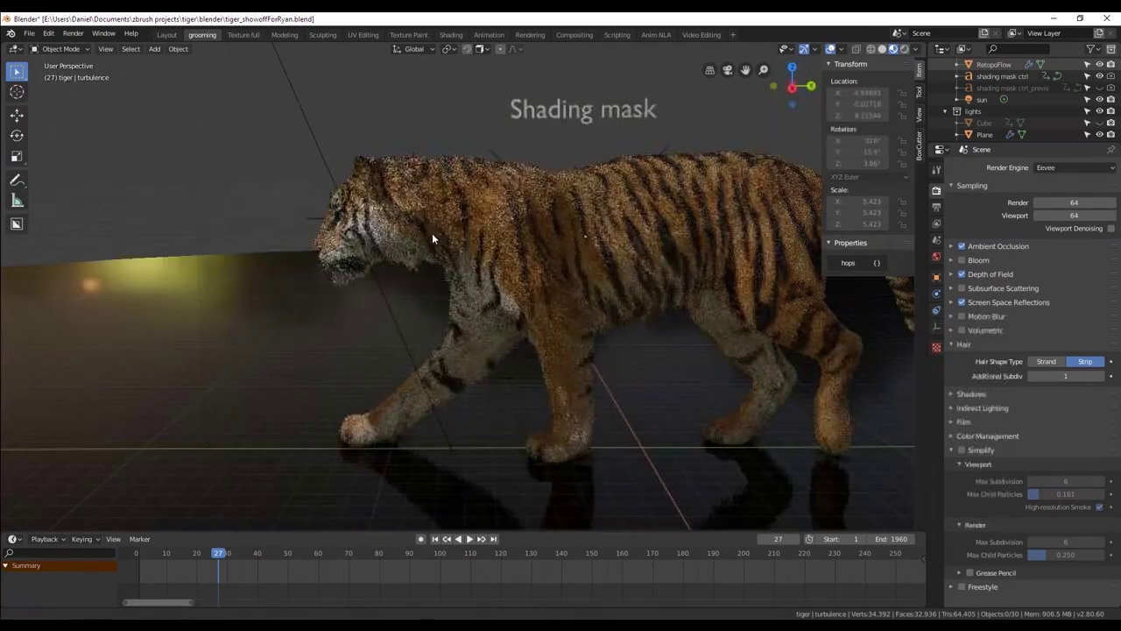
scroll(342, 224, up, 4)
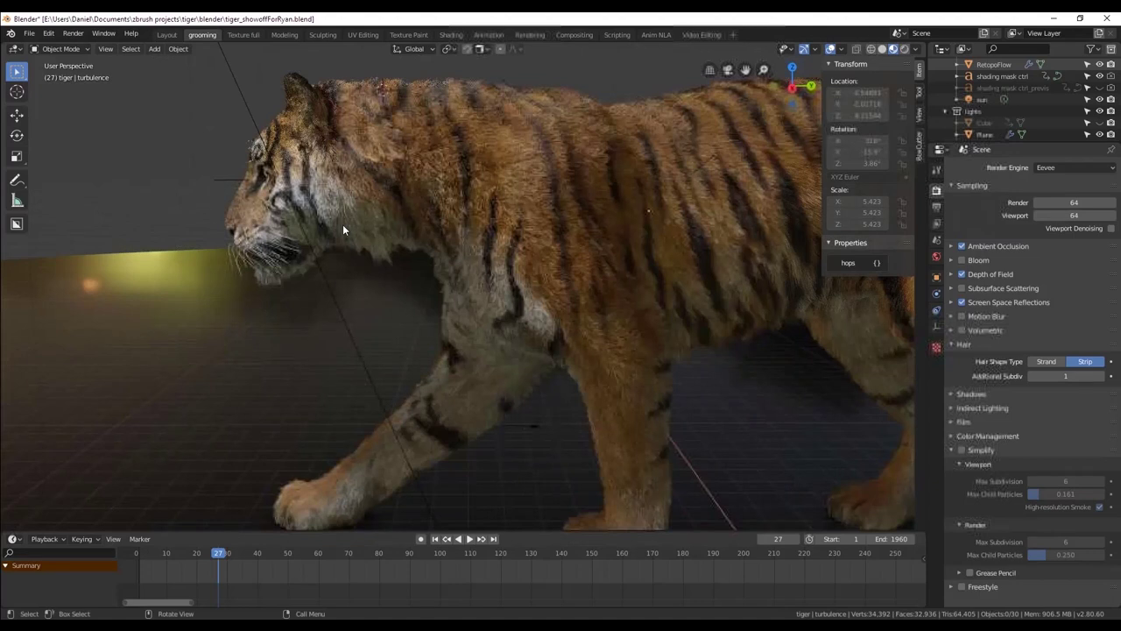
middle_drag(343, 224, 460, 217)
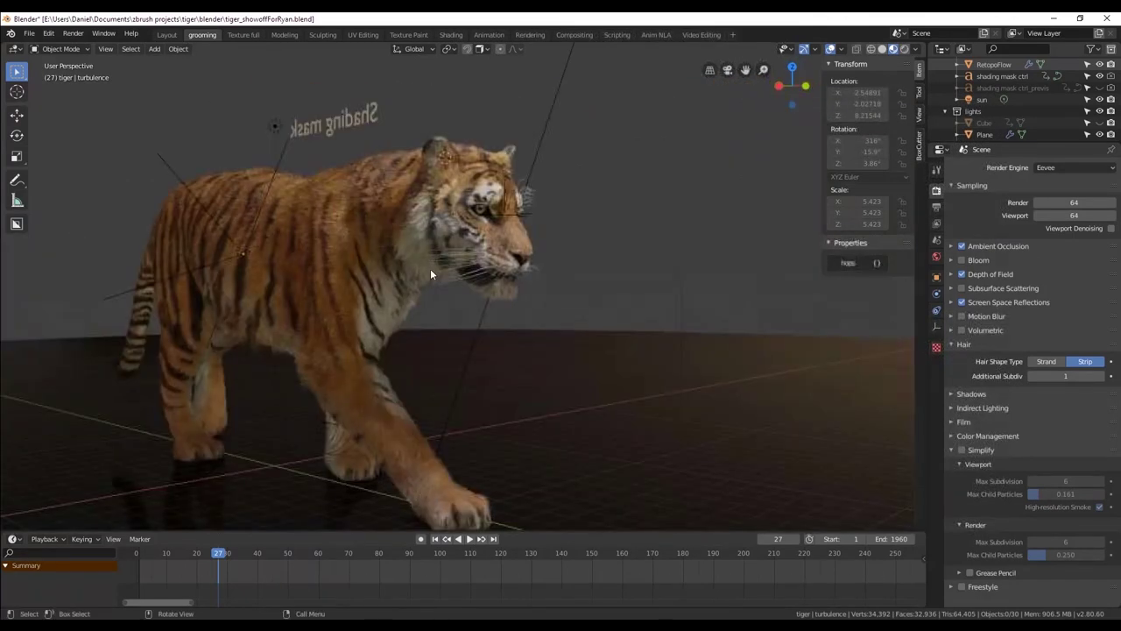
middle_drag(452, 263, 349, 312)
scroll(497, 197, up, 4)
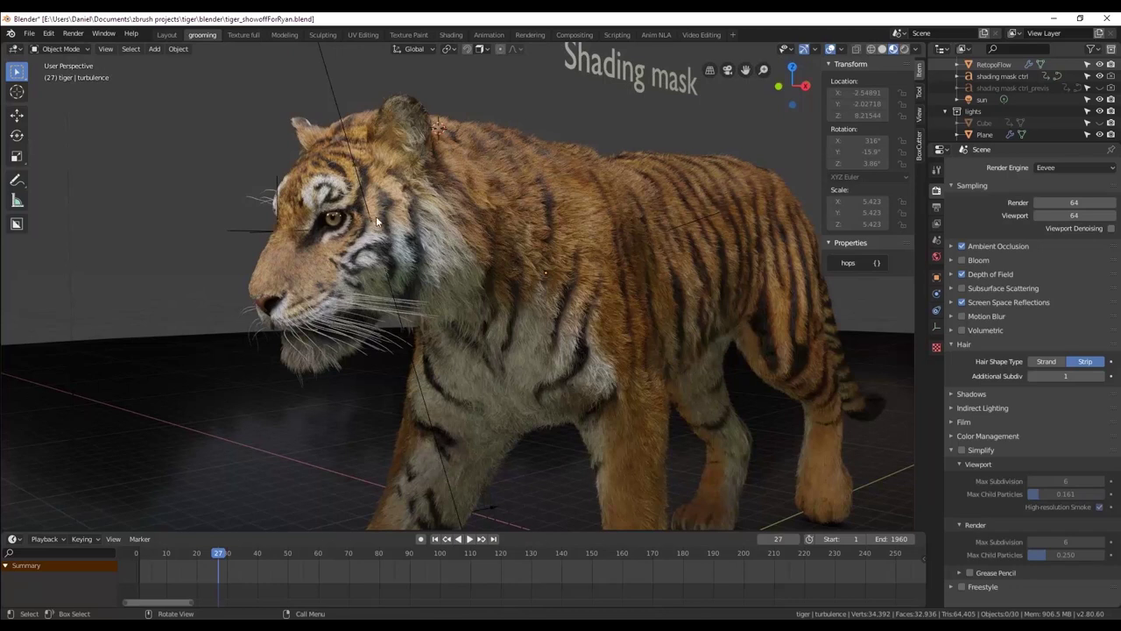
middle_drag(341, 258, 317, 226)
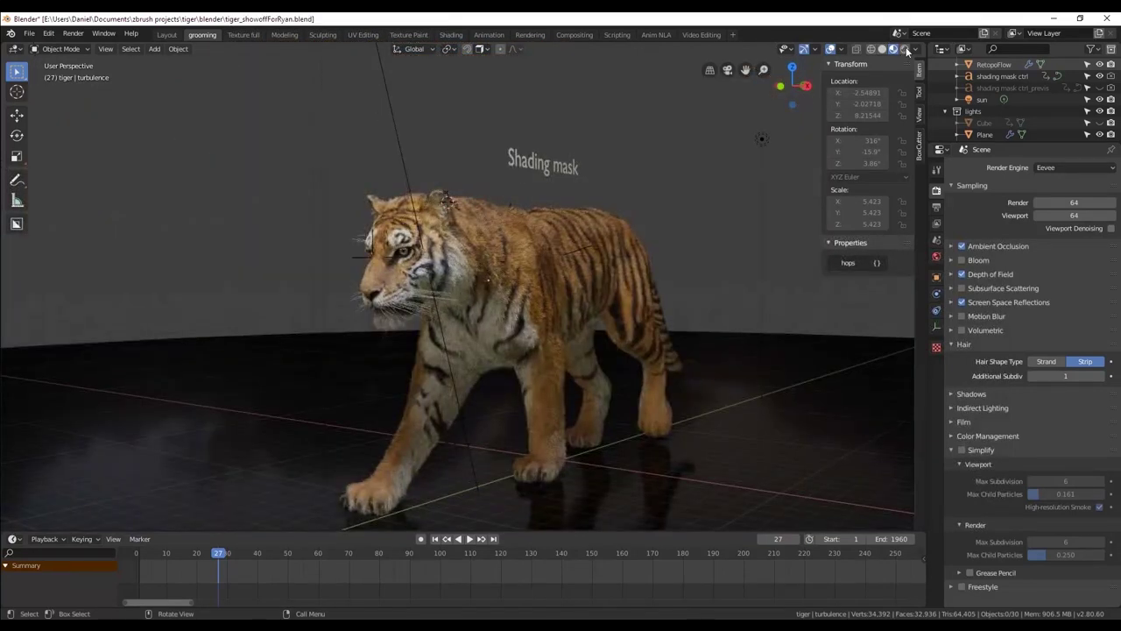
Check the tiger in Rendered viewport shading from the side and return to Material Preview shading.
middle_drag(477, 237, 550, 254)
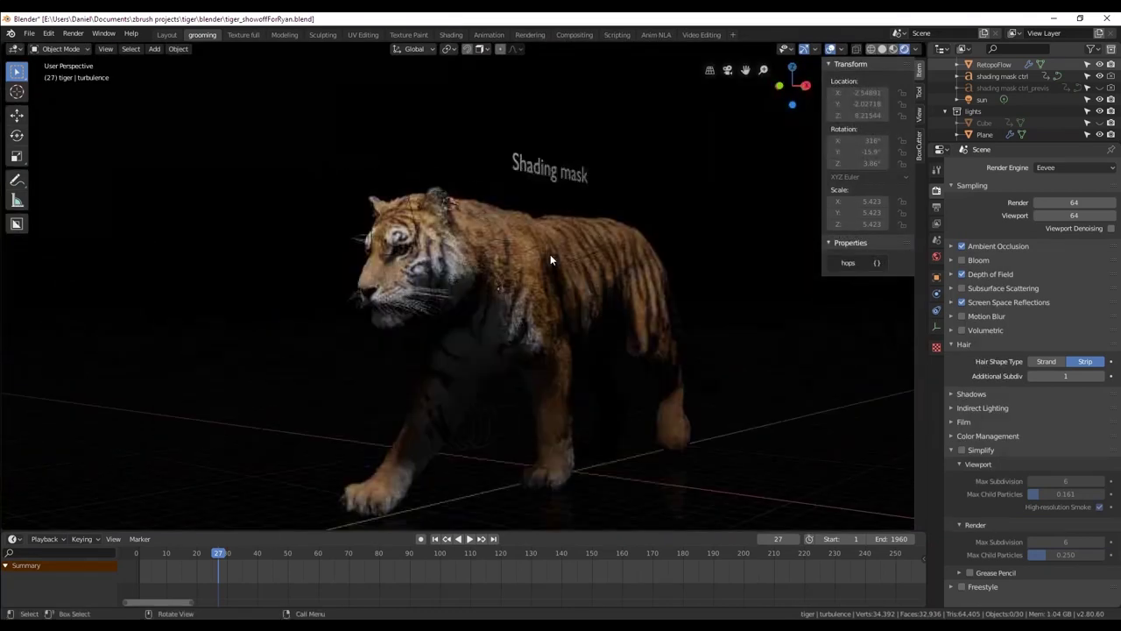
middle_drag(404, 264, 467, 266)
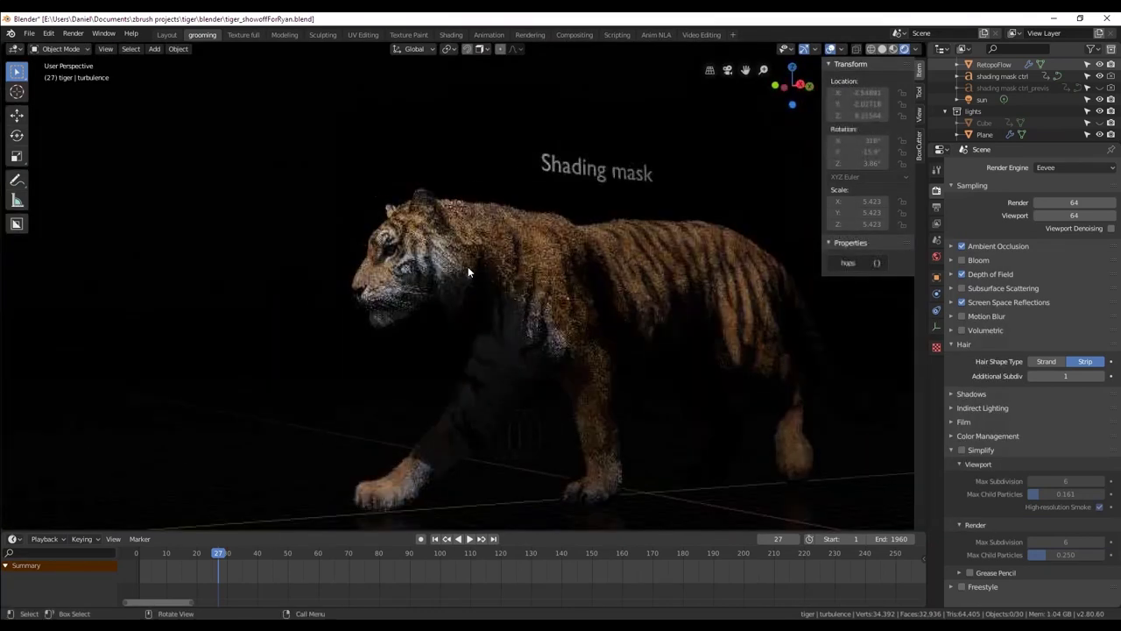
click(893, 49)
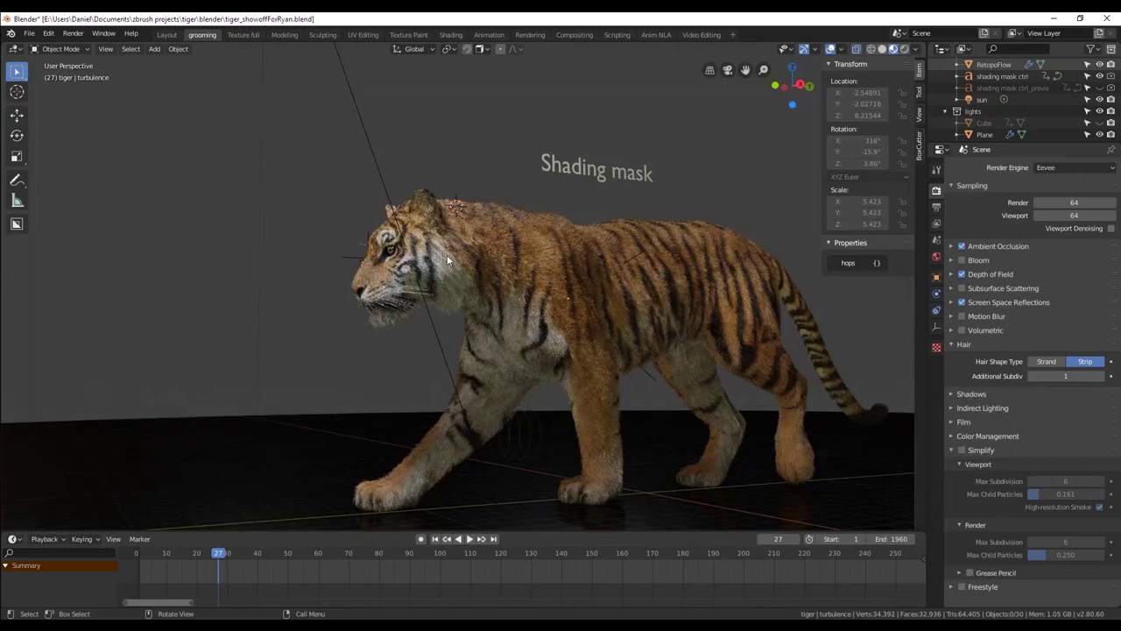
Inspect the fur on the tiger's neck and cheek, around the eye and at the whiskers up close.
scroll(446, 255, up, 5)
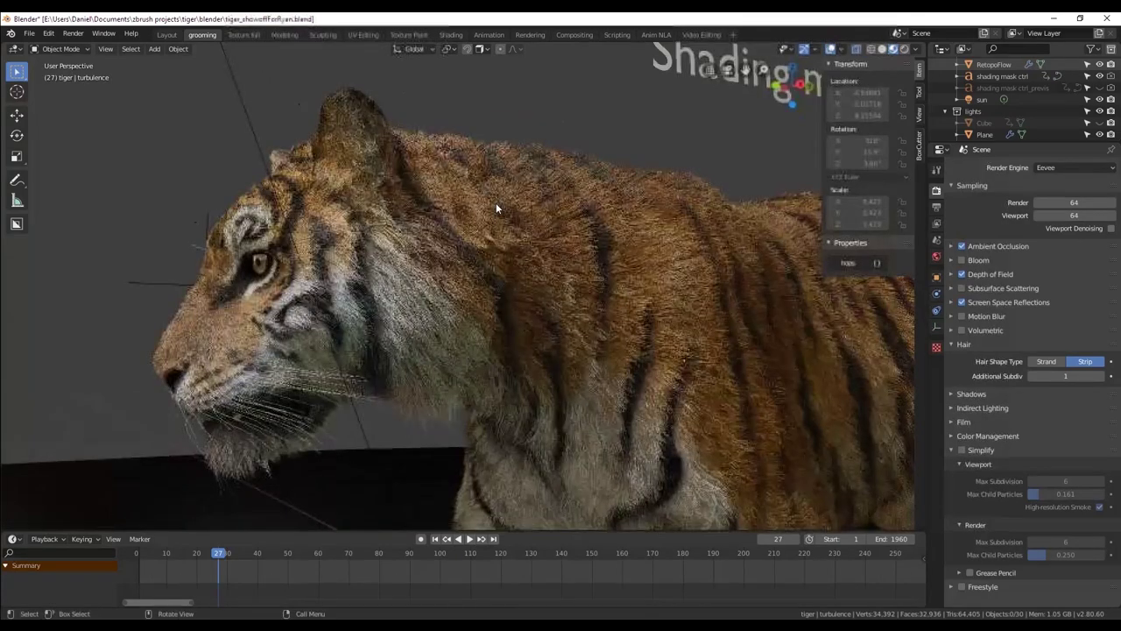
scroll(493, 210, up, 3)
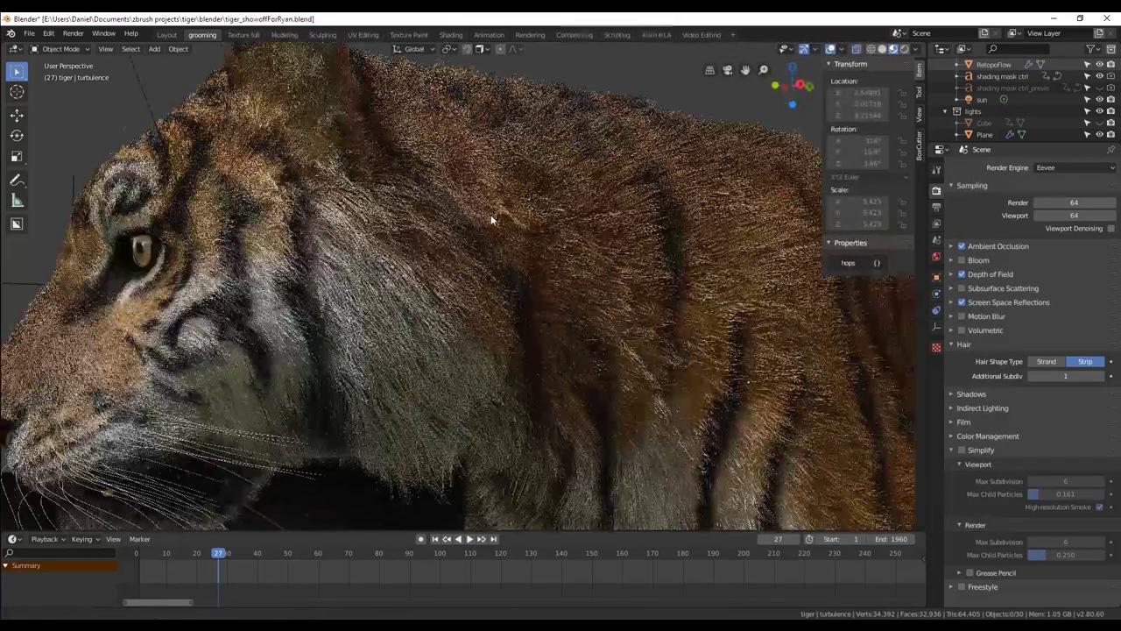
scroll(288, 333, down, 1)
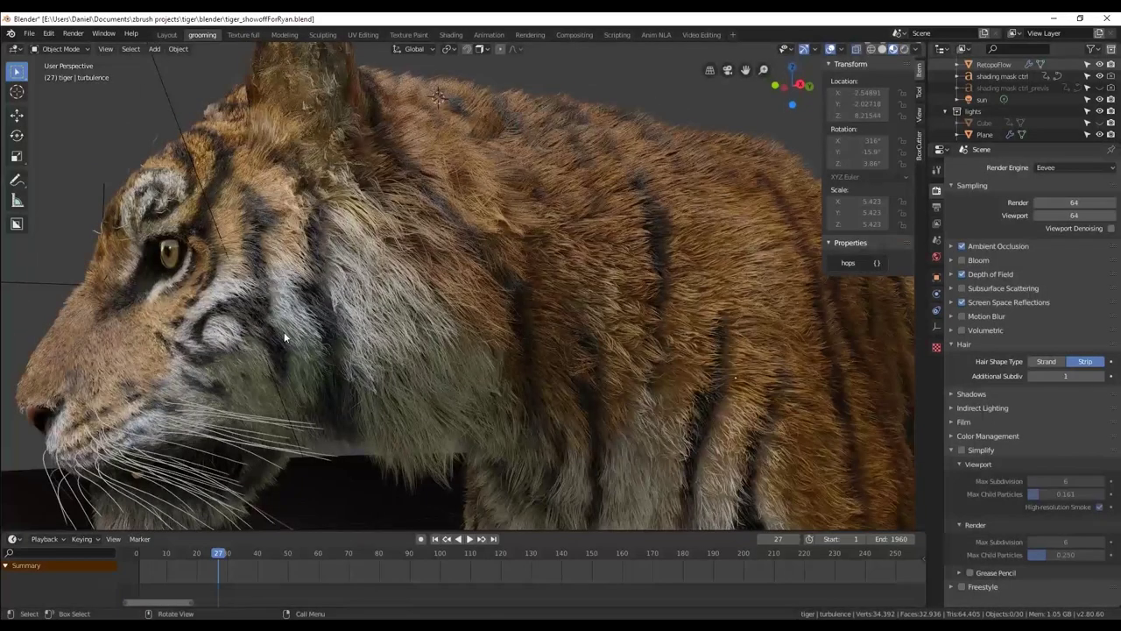
scroll(379, 295, up, 2)
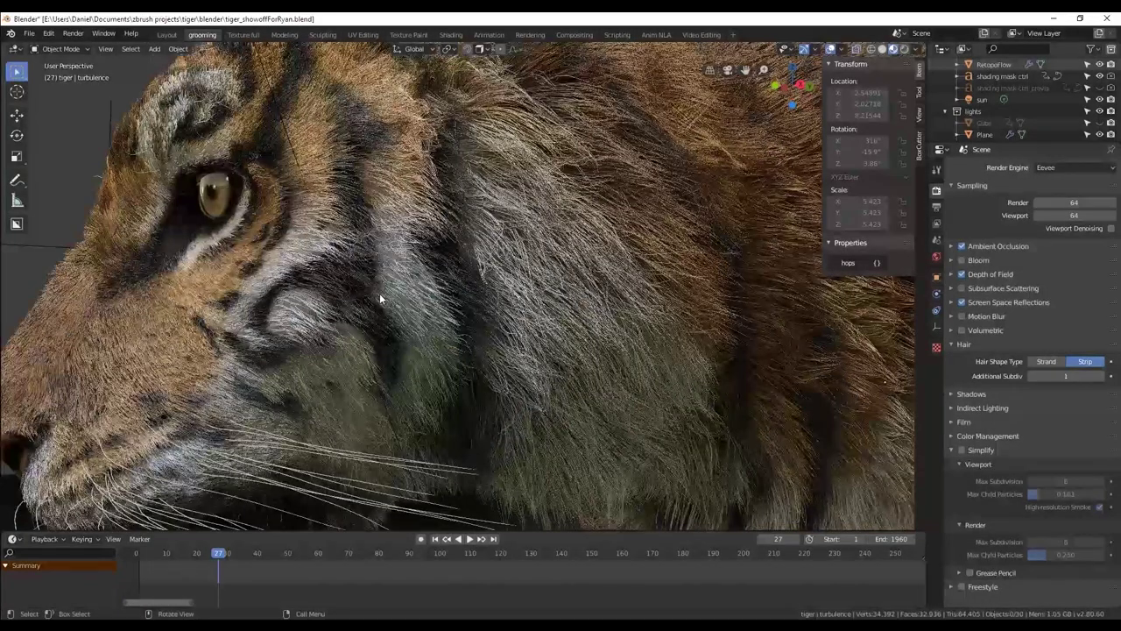
scroll(380, 299, up, 3)
middle_drag(313, 303, 545, 207)
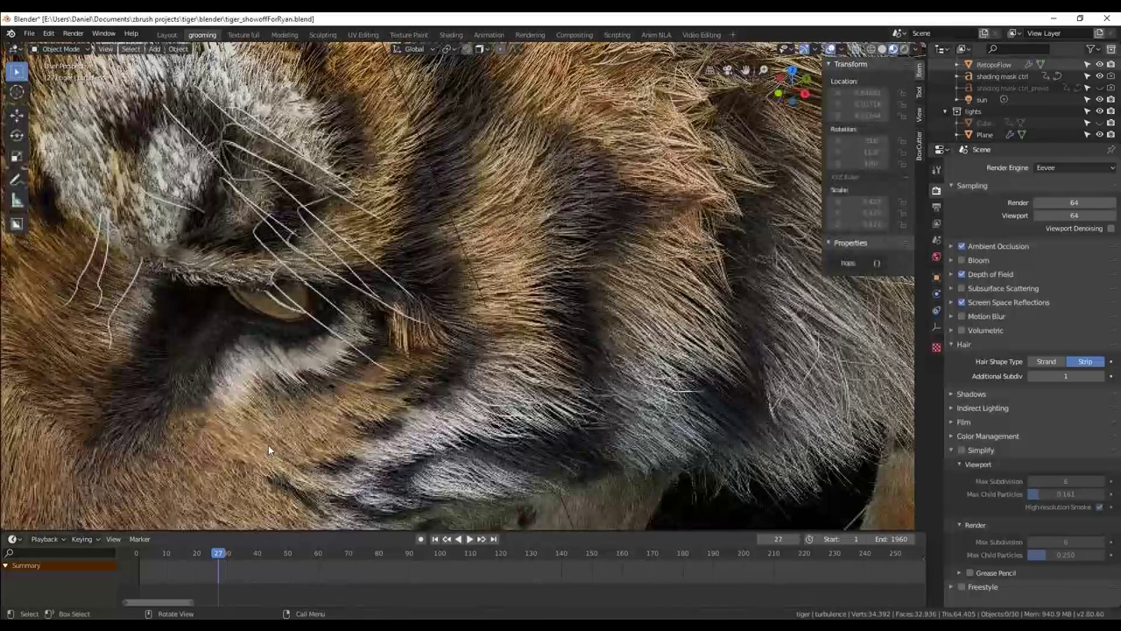
ctrl+middle_drag(268, 444, 353, 309)
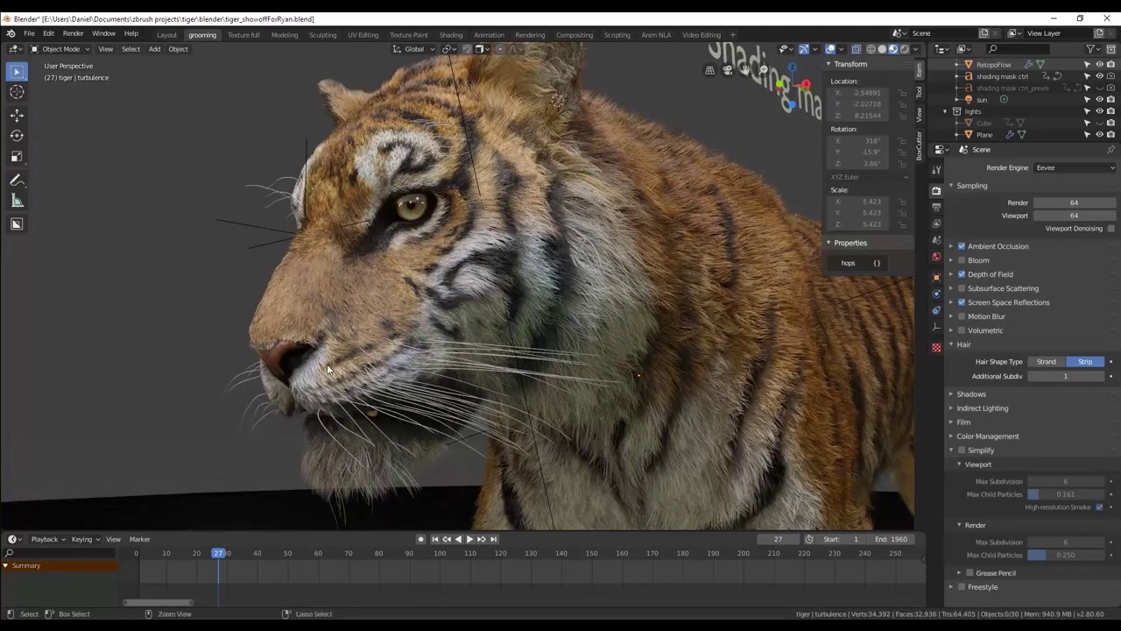
ctrl+middle_drag(328, 364, 439, 355)
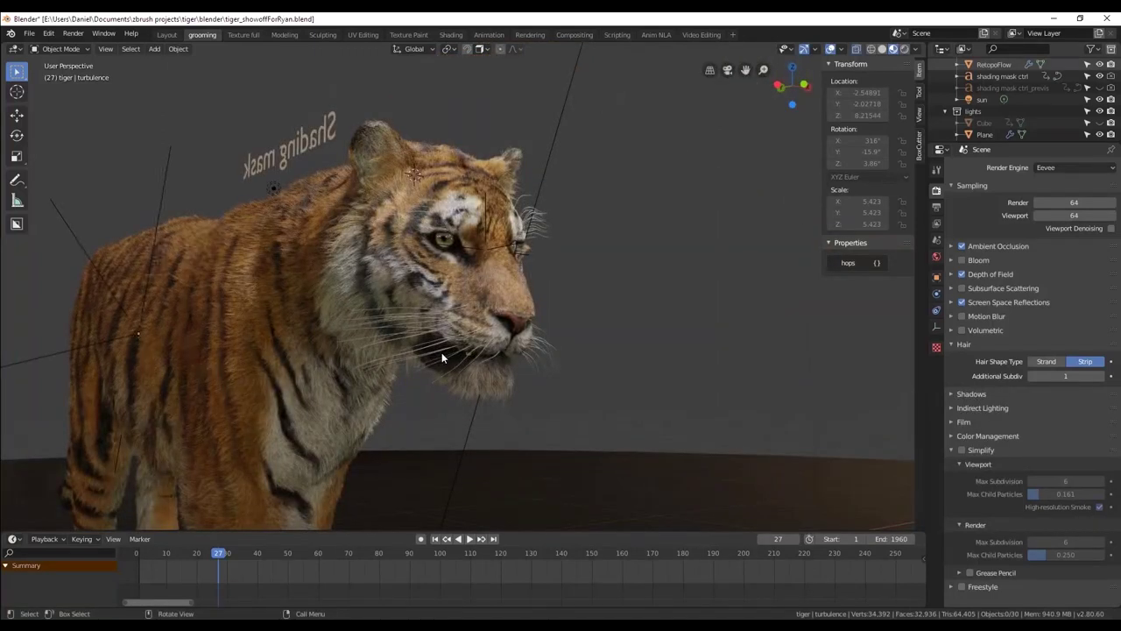
mouse_move(355, 347)
middle_down()
mouse_move(341, 327)
mouse_move(378, 342)
mouse_move(345, 343)
mouse_move(365, 339)
mouse_move(361, 318)
mouse_move(364, 328)
middle_up()
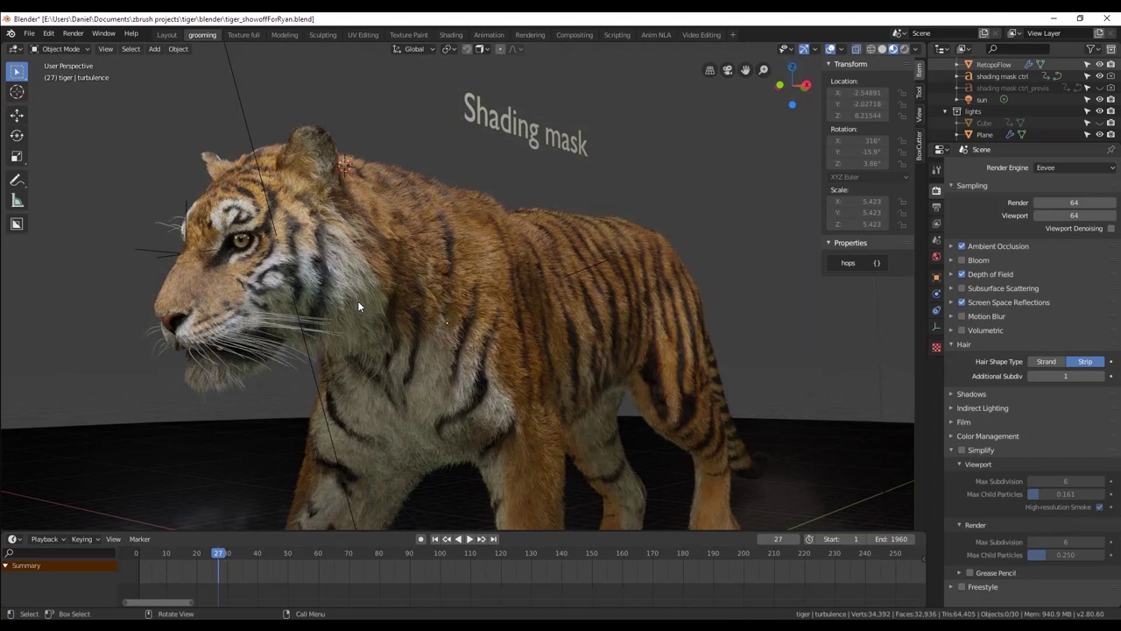
middle_drag(200, 241, 237, 259)
middle_drag(384, 246, 391, 240)
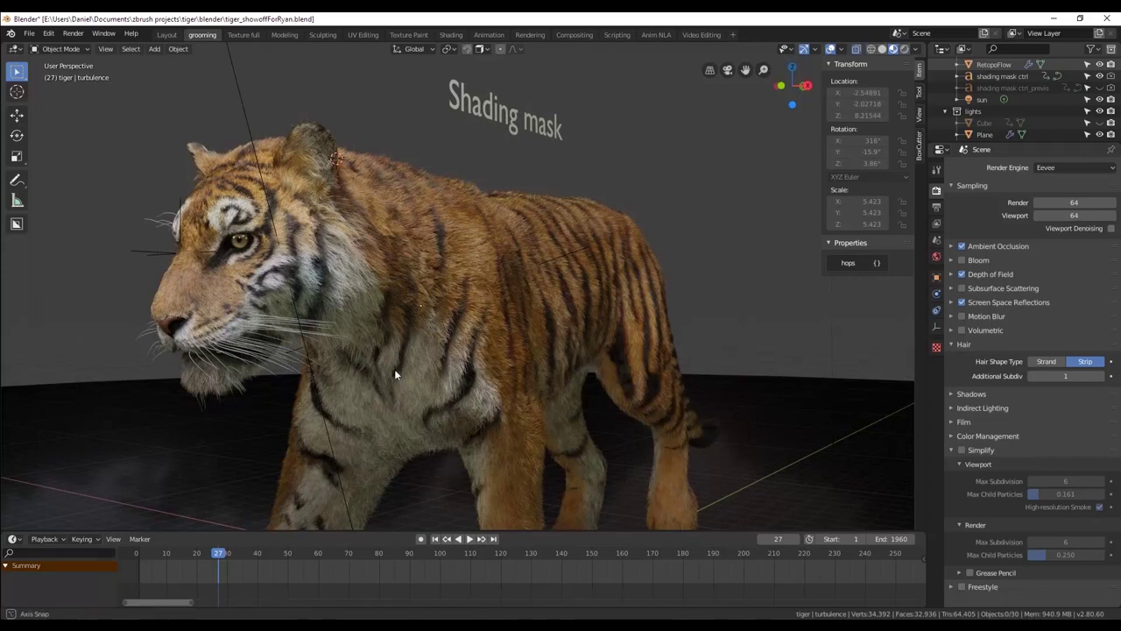
mouse_move(394, 369)
middle_down()
mouse_move(383, 346)
mouse_move(398, 299)
middle_up()
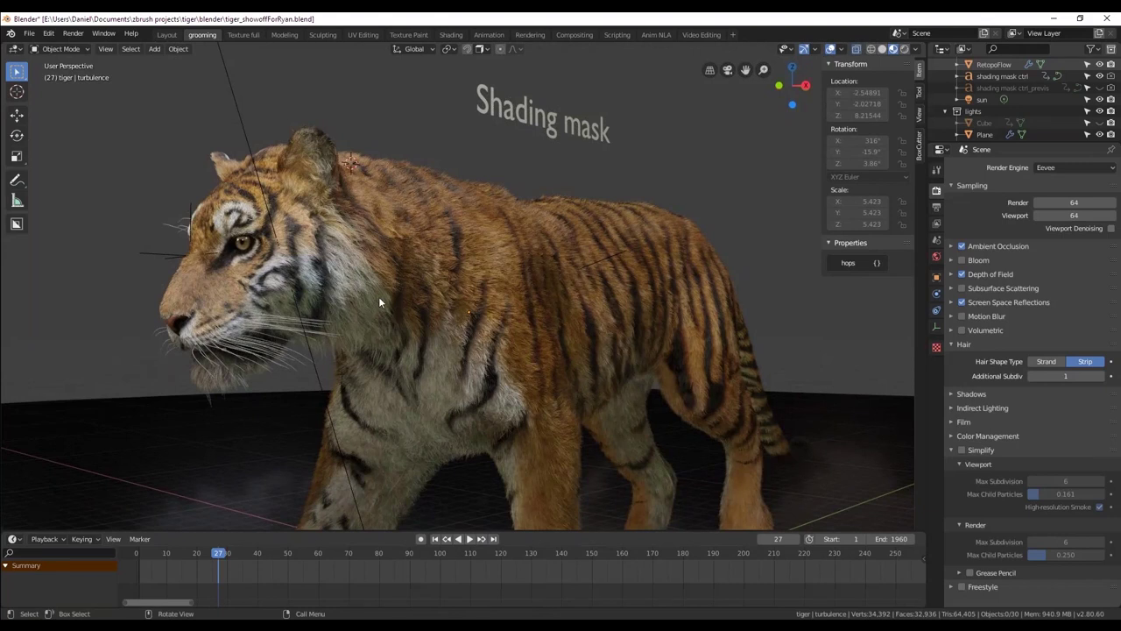
Select the tiger's body mesh and switch it to Particle Edit mode.
middle_drag(483, 320, 375, 249)
click(376, 245)
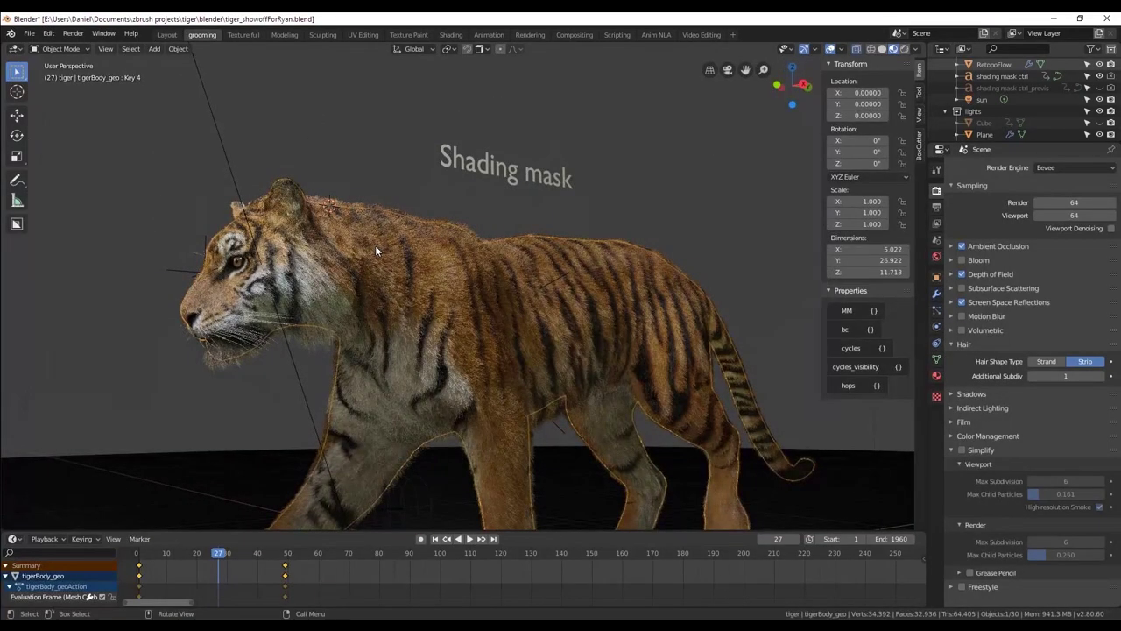
scroll(371, 248, up, 5)
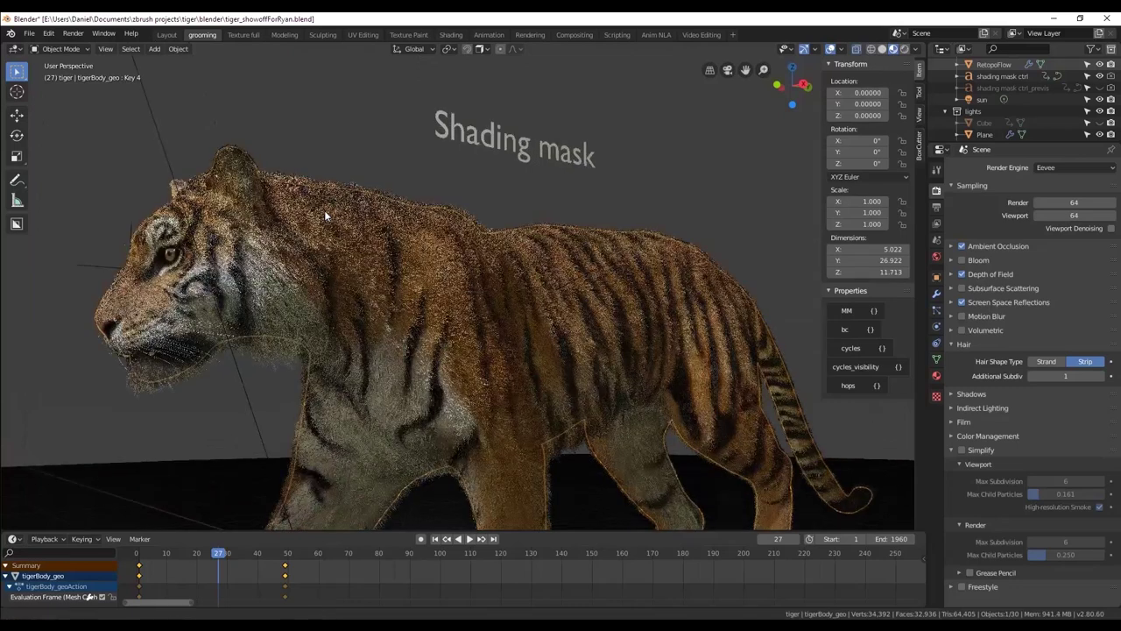
key(ctrl+Tab)
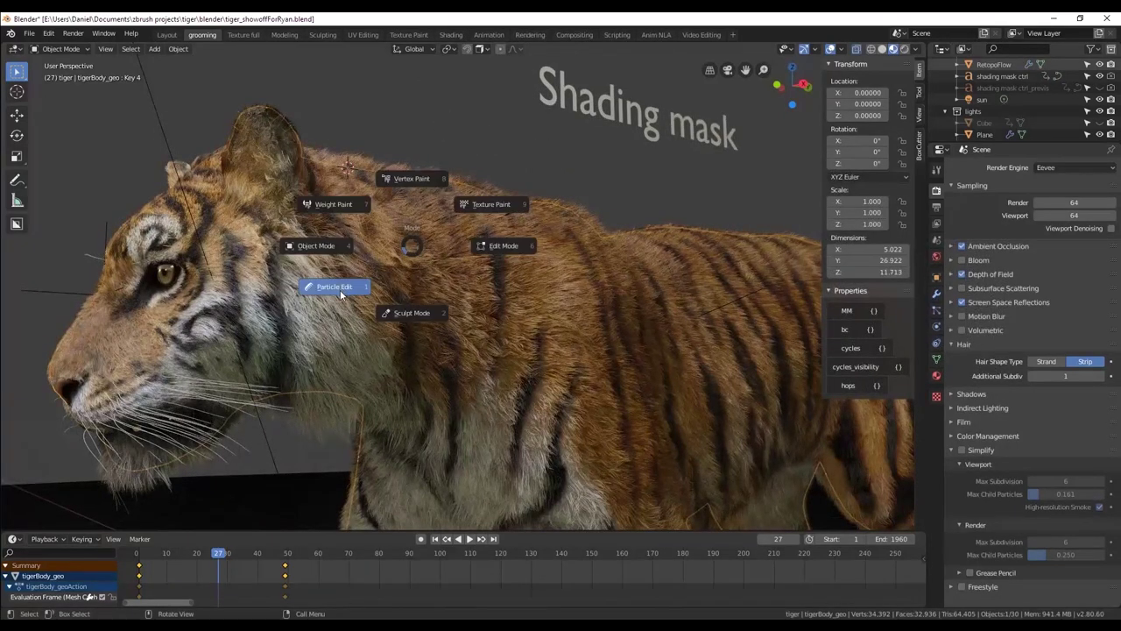
click(360, 288)
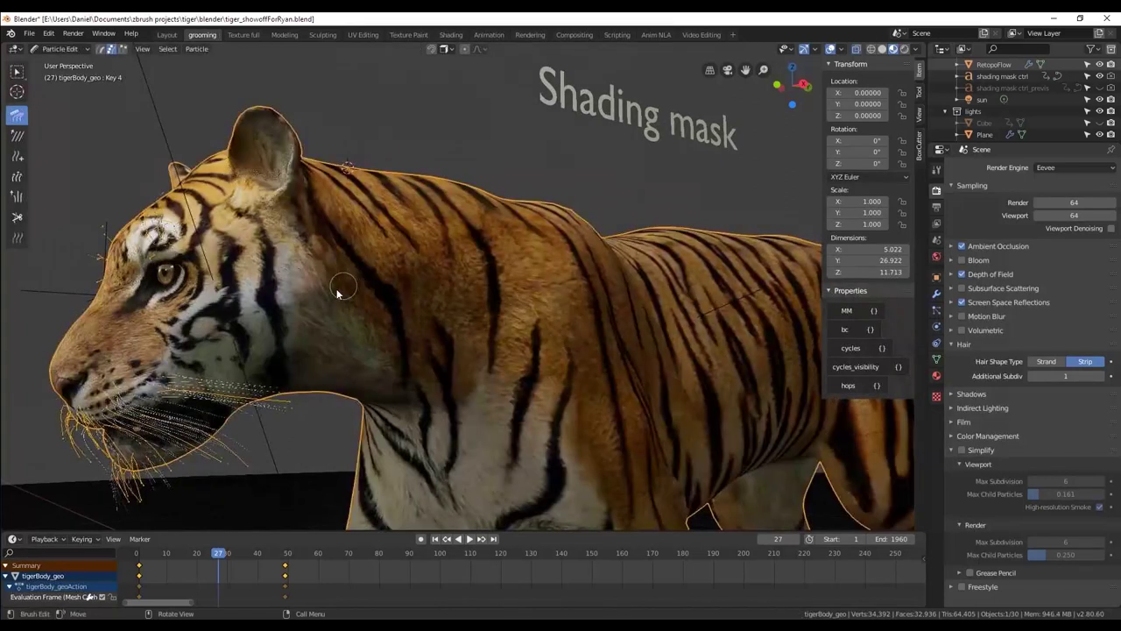
View the whole tiger without its displayed fur and return the body mesh to Object Mode.
scroll(340, 286, down, 5)
middle_drag(340, 285, 233, 304)
key(ctrl+Tab)
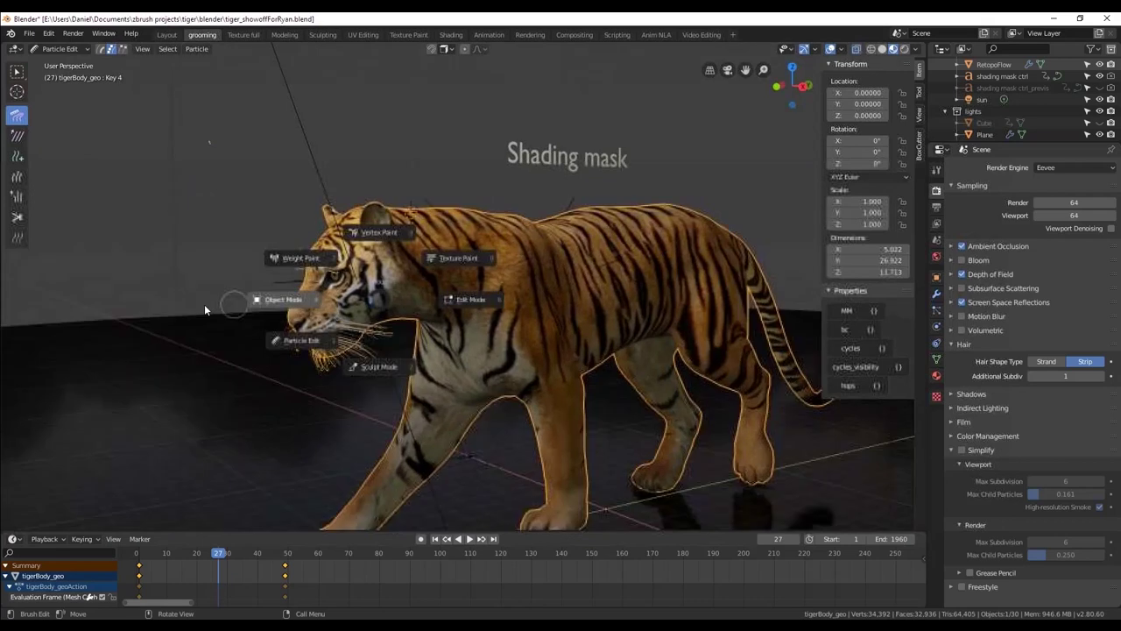
click(261, 303)
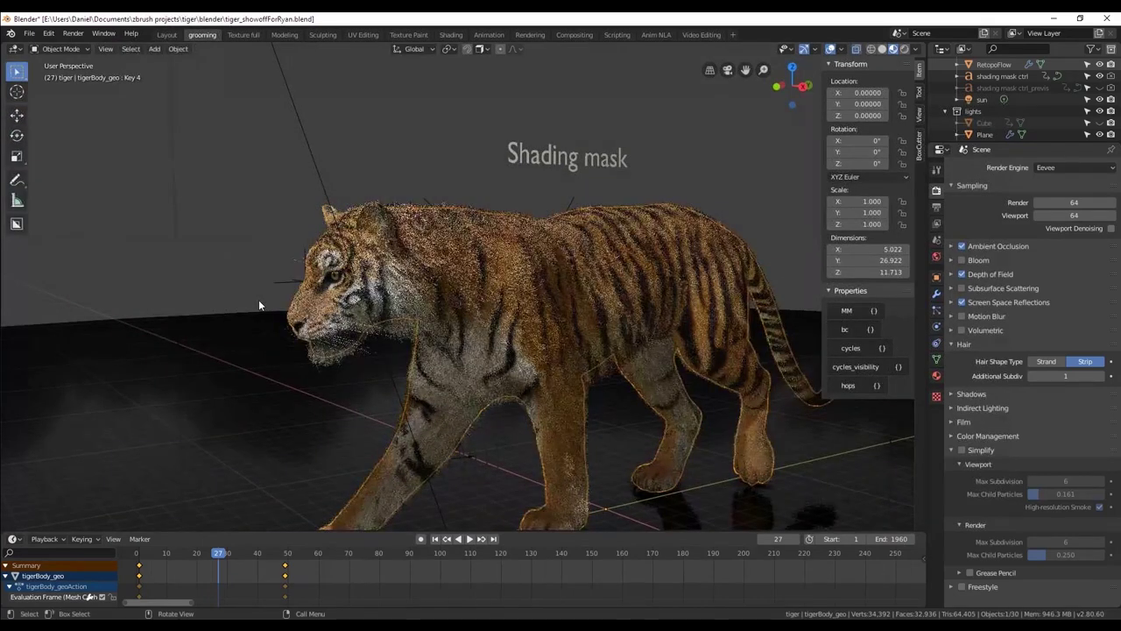
Examine the fur over the tiger's head, shoulders and flank from the side and front, near and at a distance.
mouse_move(259, 304)
middle_down()
mouse_move(358, 289)
mouse_move(351, 294)
mouse_move(346, 279)
mouse_move(243, 290)
mouse_move(351, 214)
middle_up()
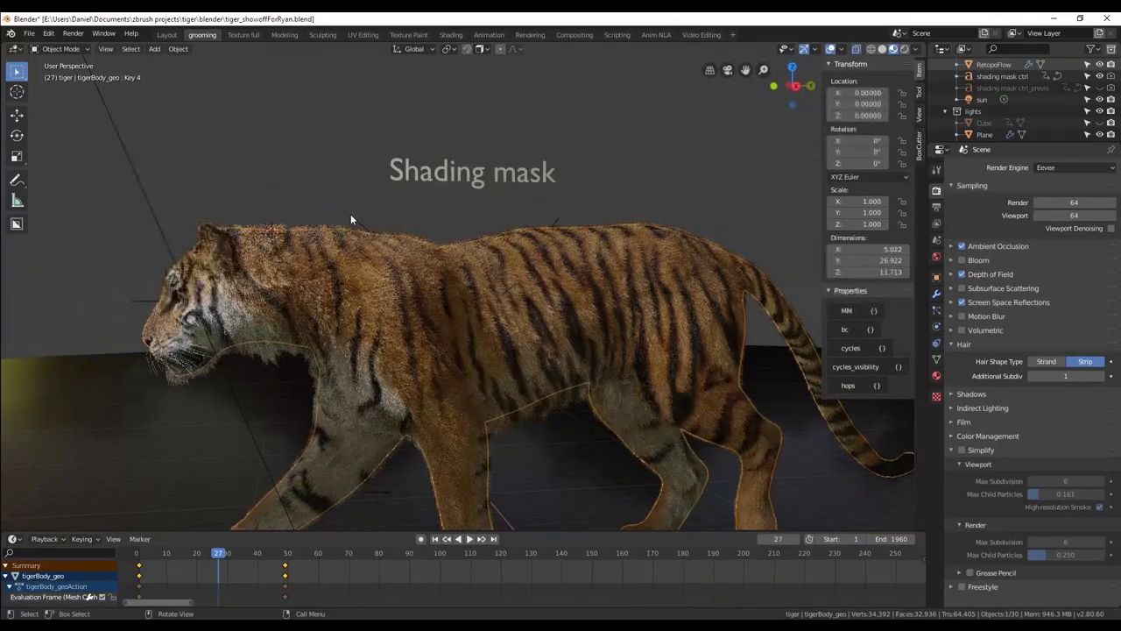
scroll(351, 214, up, 5)
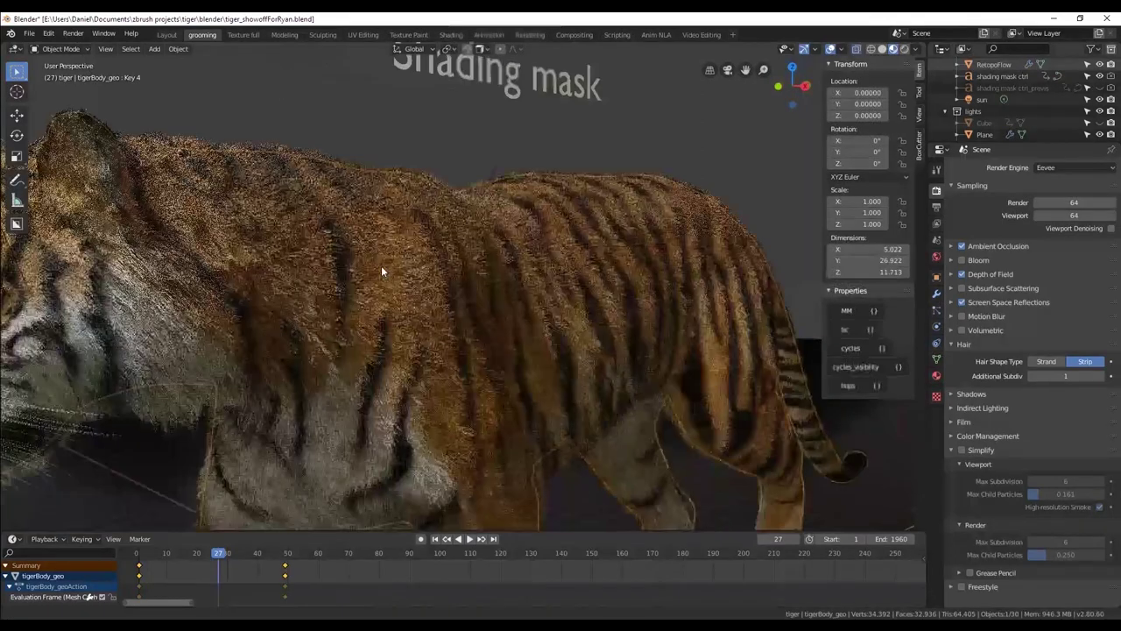
scroll(377, 266, down, 3)
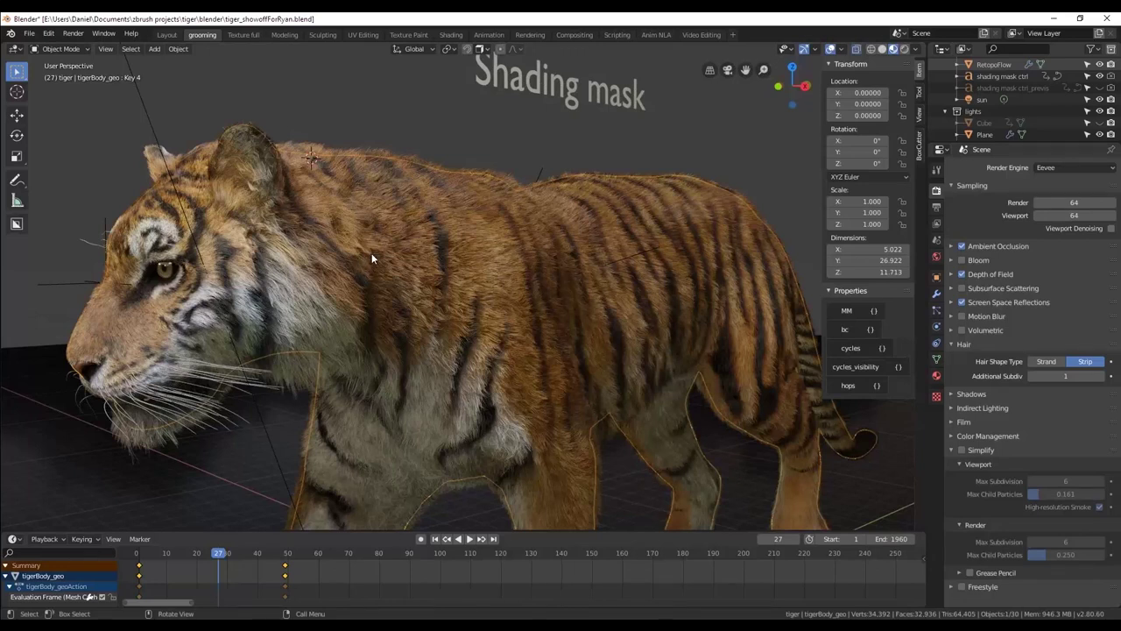
middle_drag(359, 258, 369, 249)
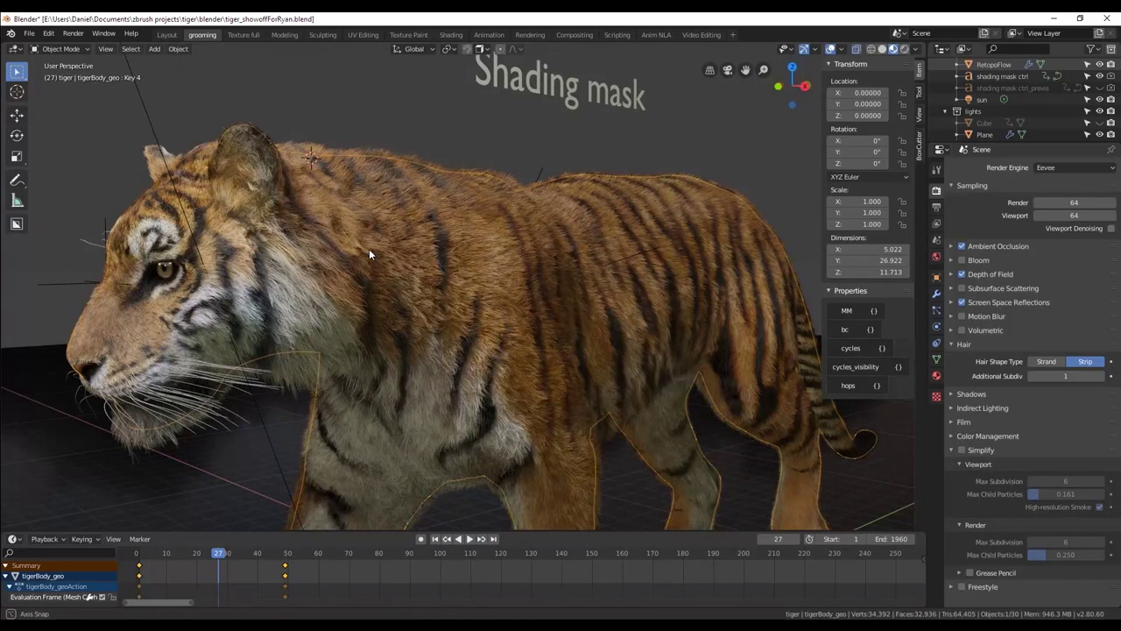
middle_drag(369, 249, 372, 245)
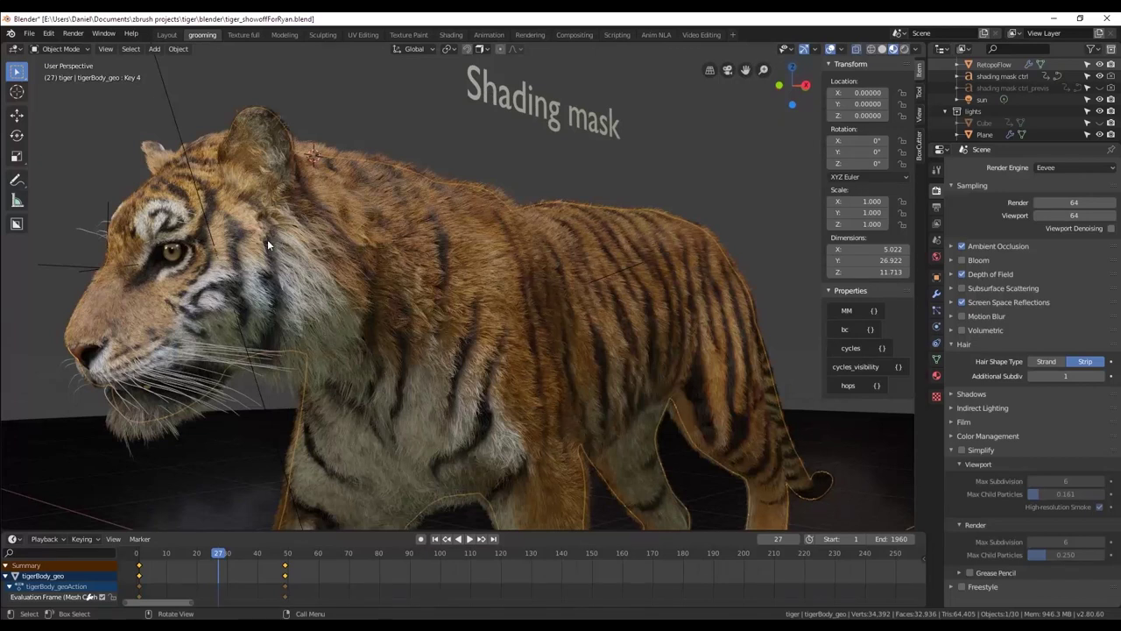
middle_drag(321, 232, 323, 230)
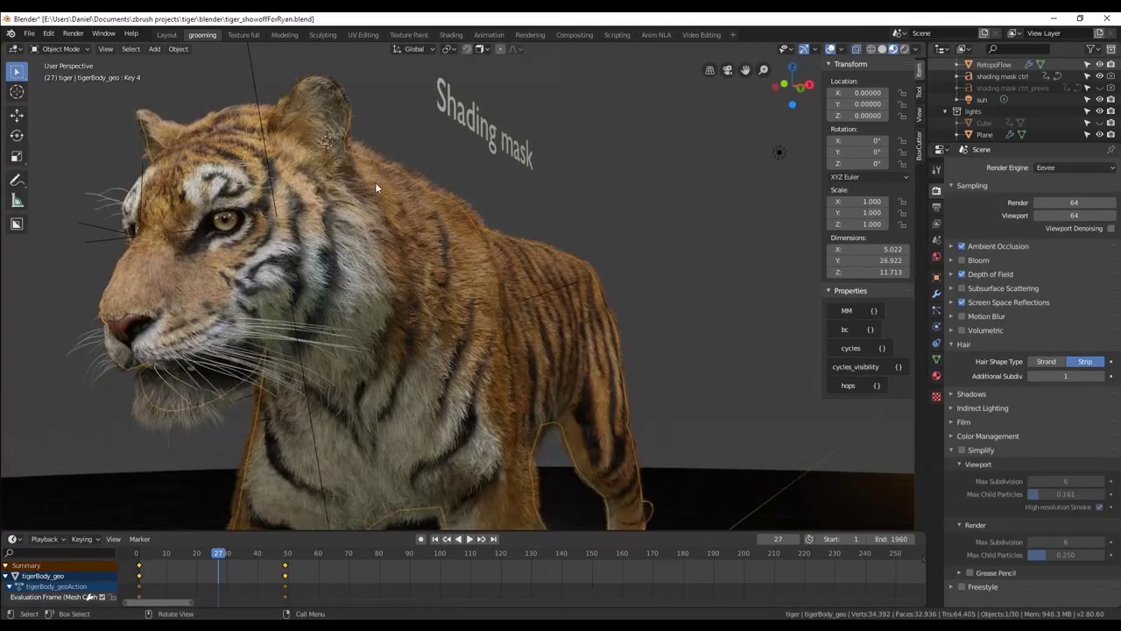
mouse_move(410, 285)
middle_down()
mouse_move(348, 246)
mouse_move(445, 268)
mouse_move(358, 270)
mouse_move(451, 256)
mouse_move(360, 232)
mouse_move(353, 244)
mouse_move(426, 258)
mouse_move(430, 248)
mouse_move(386, 249)
middle_up()
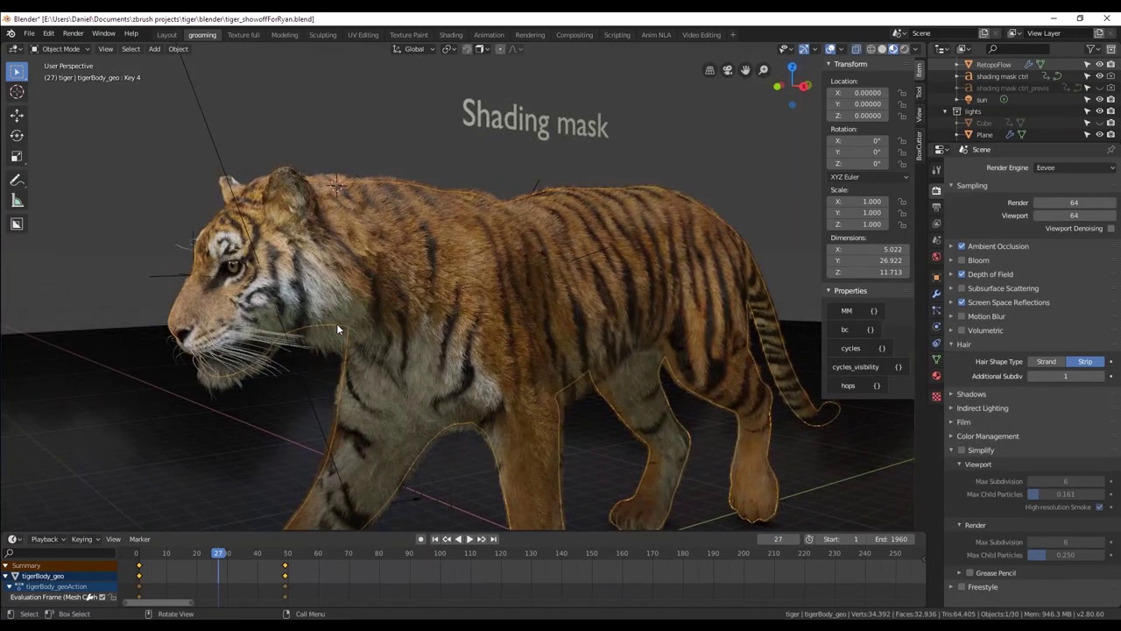
middle_drag(336, 323, 478, 147)
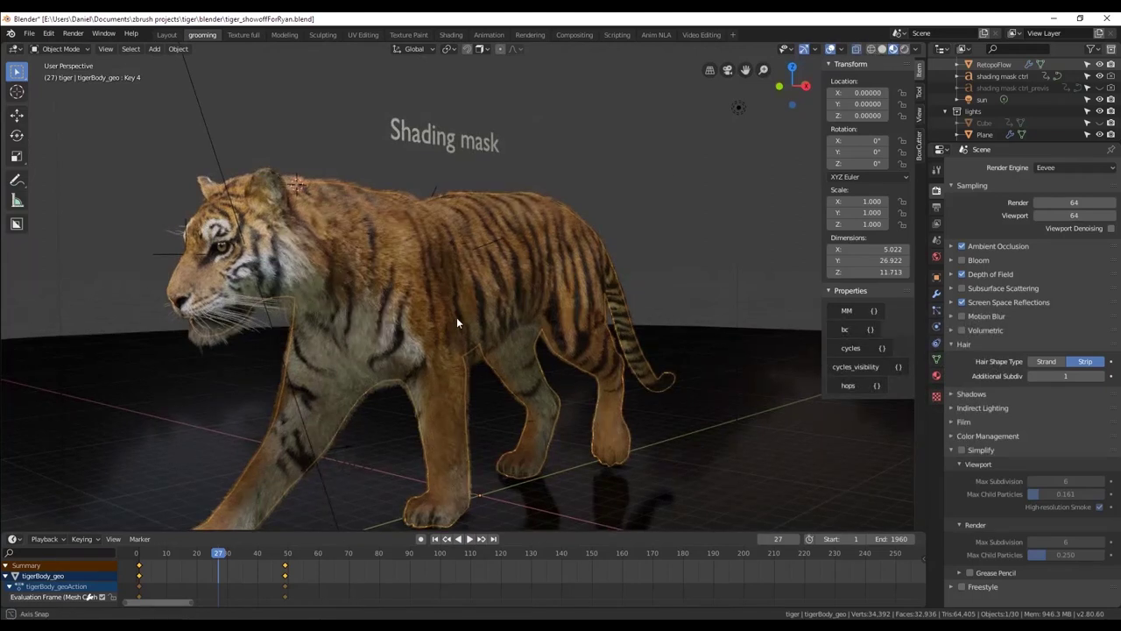
middle_drag(457, 317, 443, 318)
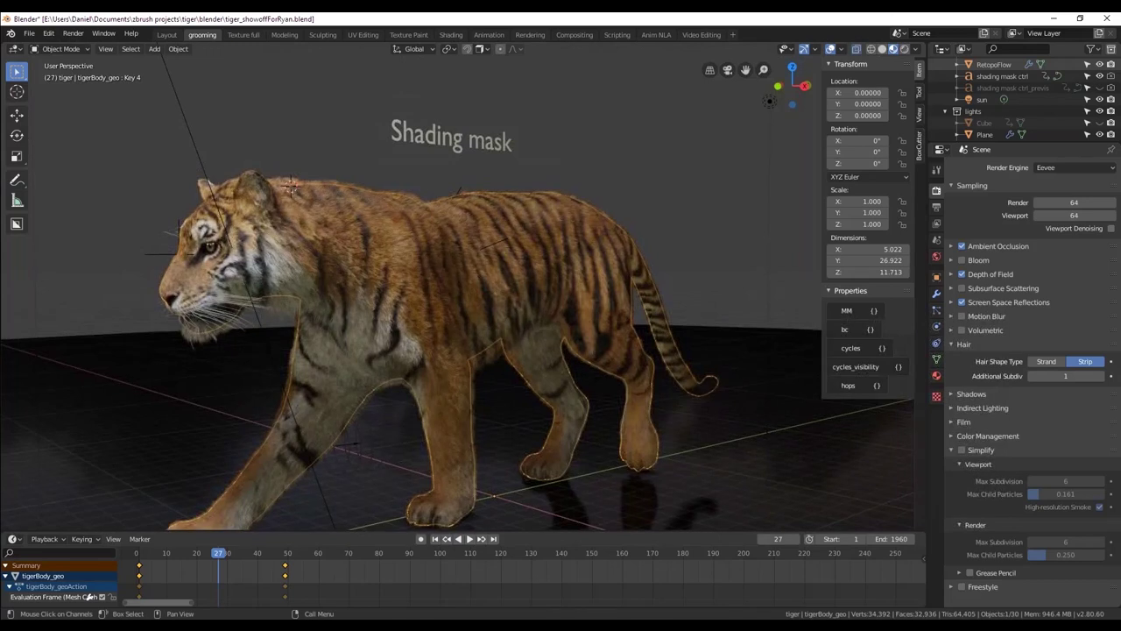
middle_drag(498, 337, 462, 348)
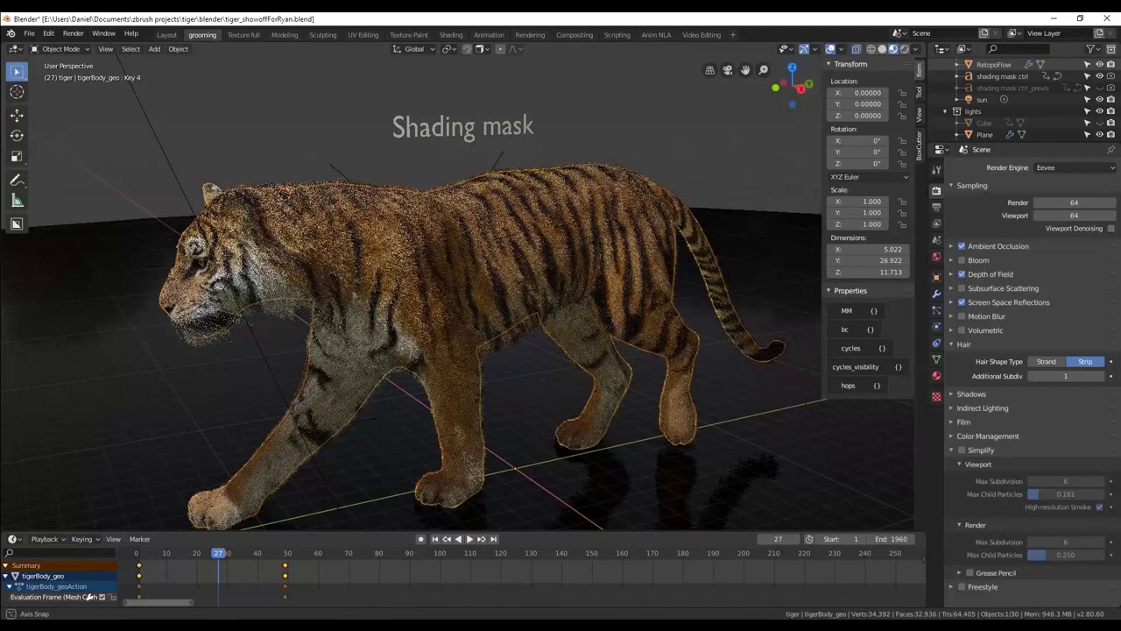
Switch the viewport to wireframe display and view the whole tiger's mesh from the front side.
middle_drag(499, 337, 708, 156)
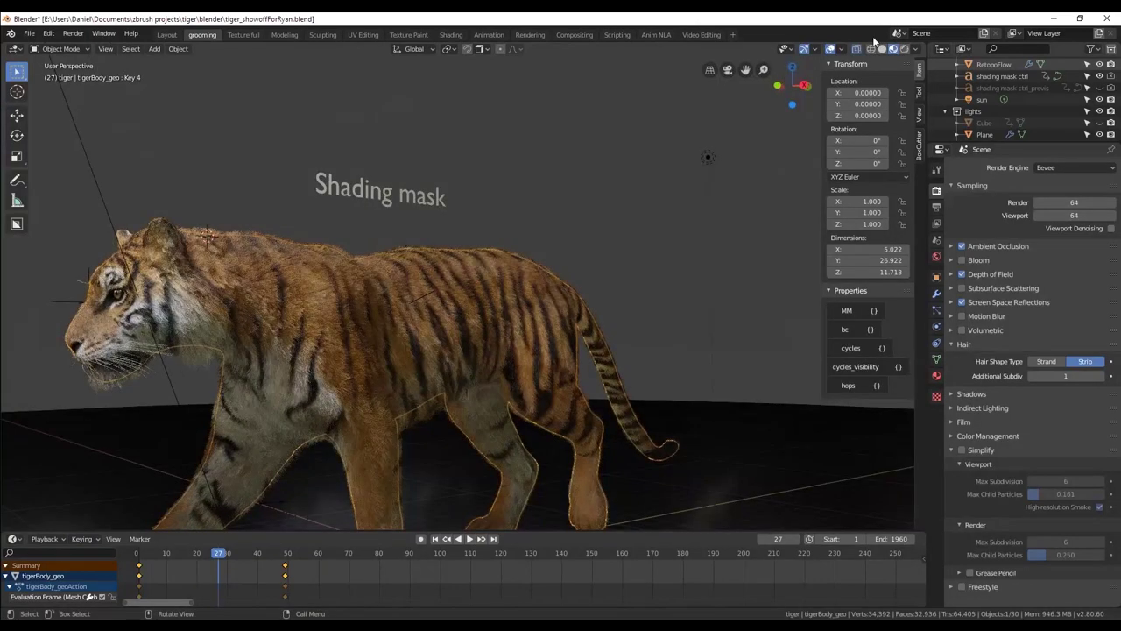
drag(793, 86, 763, 112)
right_drag(763, 112, 657, 176)
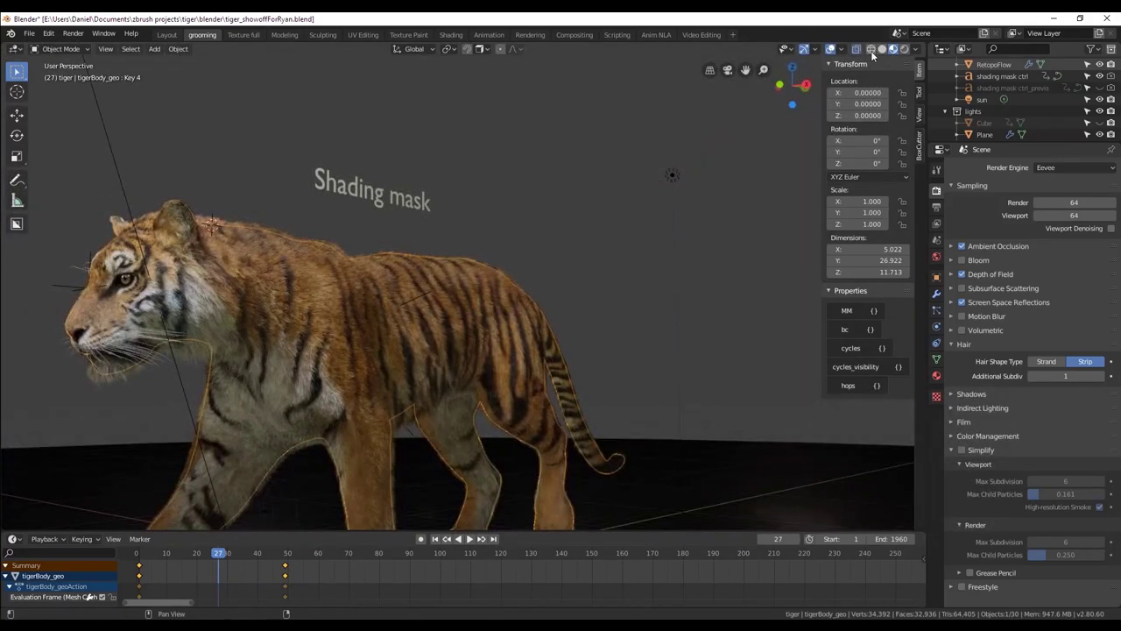
click(872, 49)
shift+middle_drag(478, 239, 528, 197)
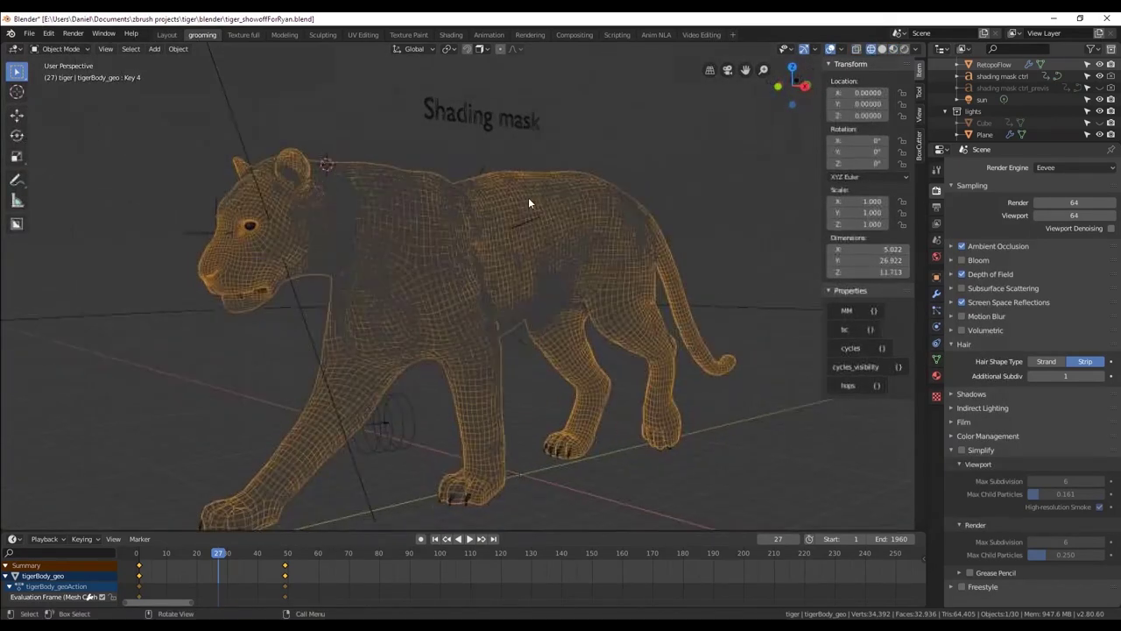
Set the viewport overlay's wireframe amount to 1.000 and deselect the tiger's body.
click(841, 49)
drag(848, 246, 920, 245)
key(alt+a)
mouse_move(389, 250)
middle_down()
mouse_move(412, 243)
mouse_move(391, 271)
mouse_move(381, 268)
mouse_move(420, 200)
mouse_move(383, 280)
mouse_move(430, 255)
mouse_move(413, 221)
middle_up()
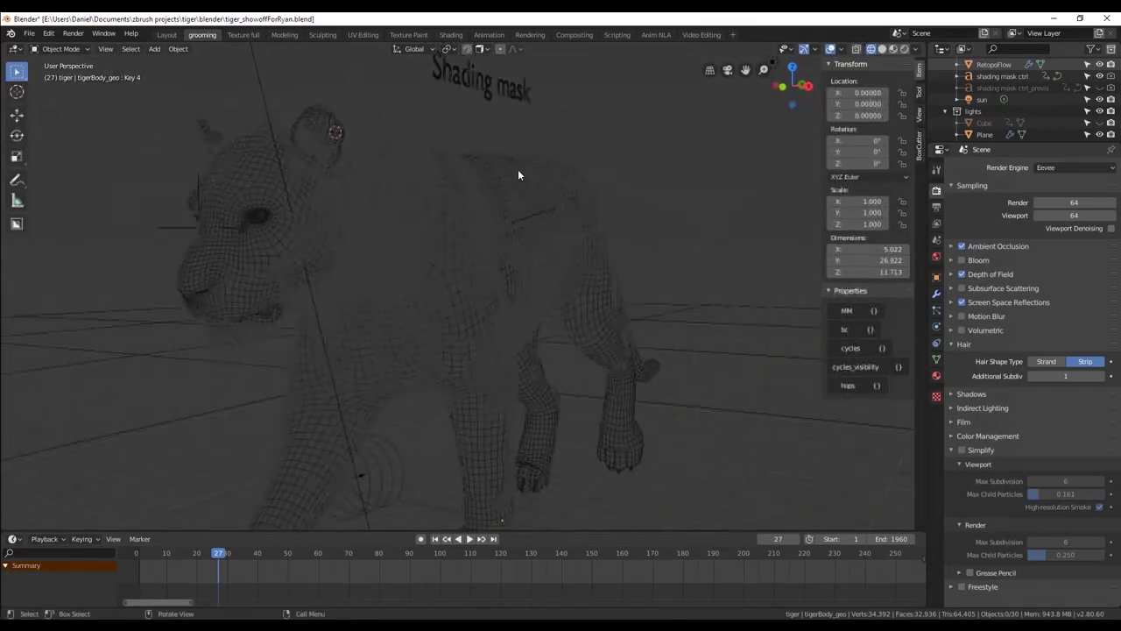
Switch the viewport to solid shading and add a 2 m cube in the air beside the tiger.
click(881, 50)
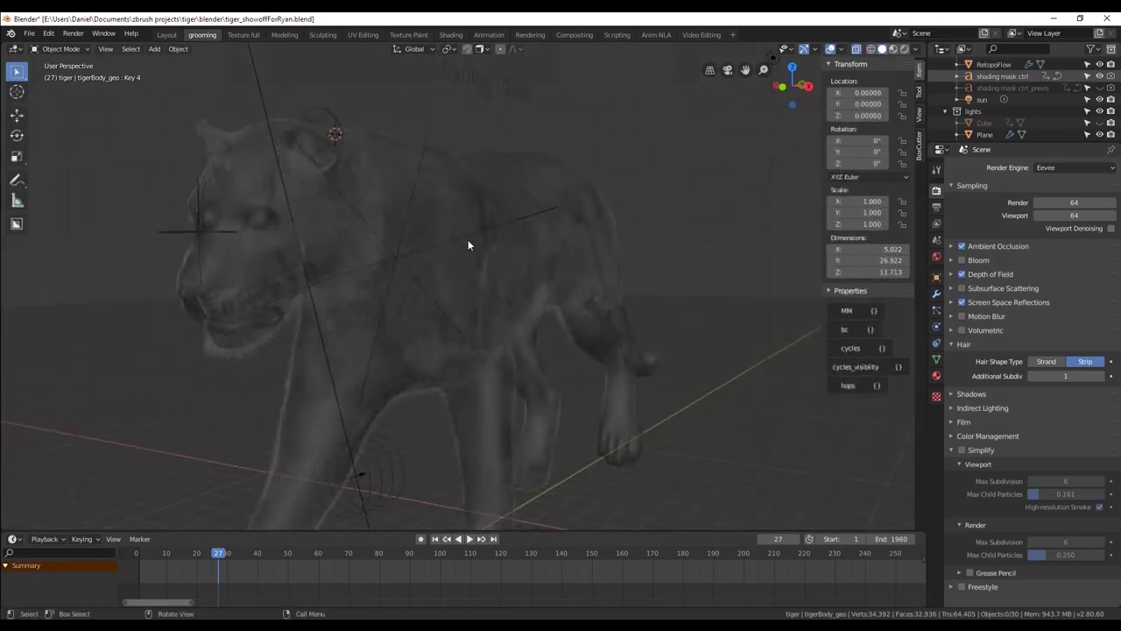
middle_drag(445, 339, 708, 159)
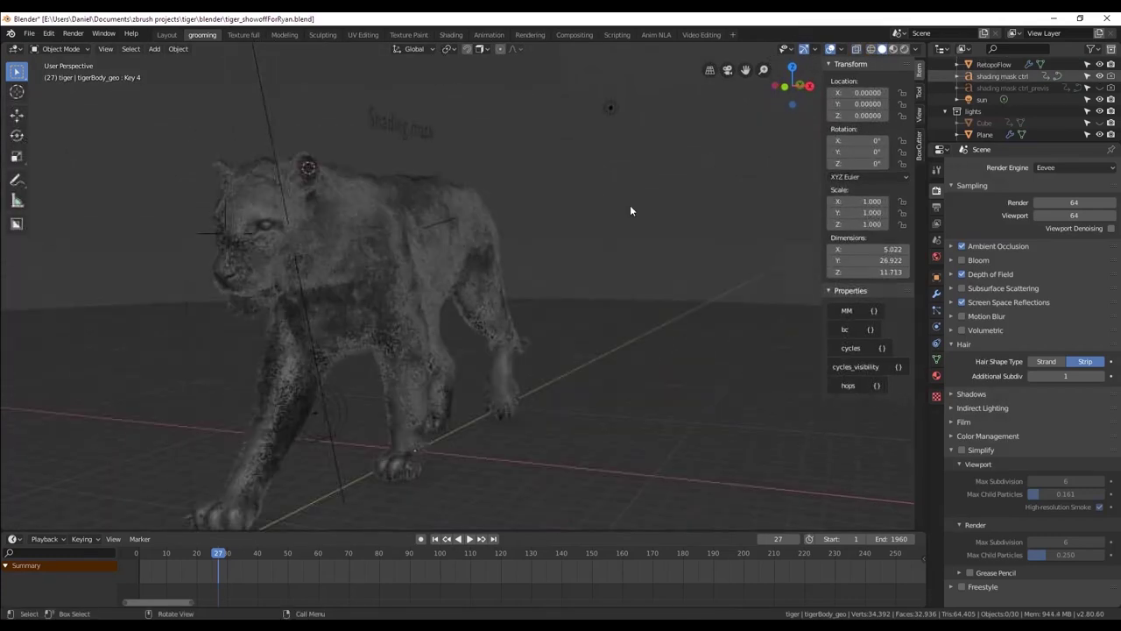
key(shift+a)
mouse_move(556, 288)
click(618, 300)
key(g)
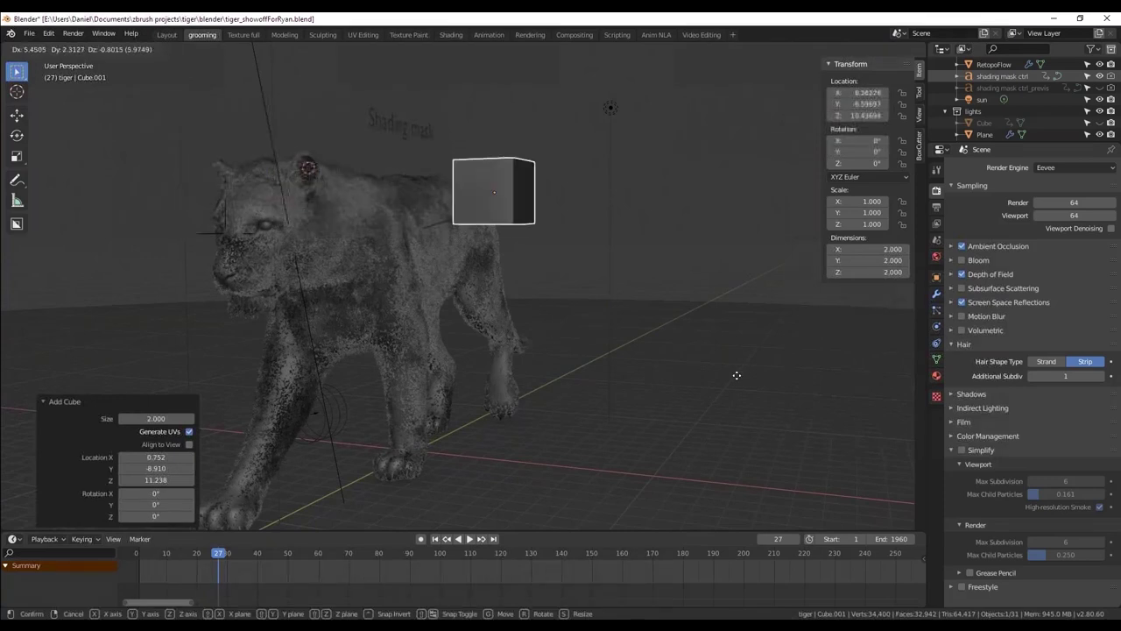
middle_drag(616, 252, 560, 255)
scroll(553, 276, up, 1)
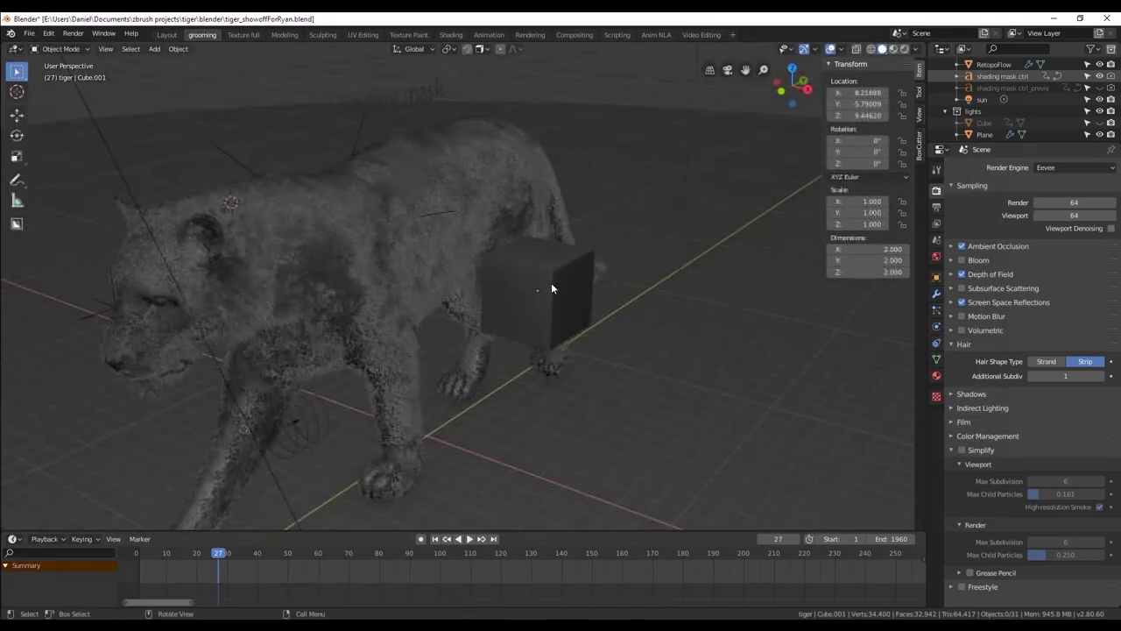
Move the cube farther from the tiger, about 2.4 along X and Y and 1.5 along Z.
drag(550, 291, 678, 226)
middle_drag(677, 226, 653, 206)
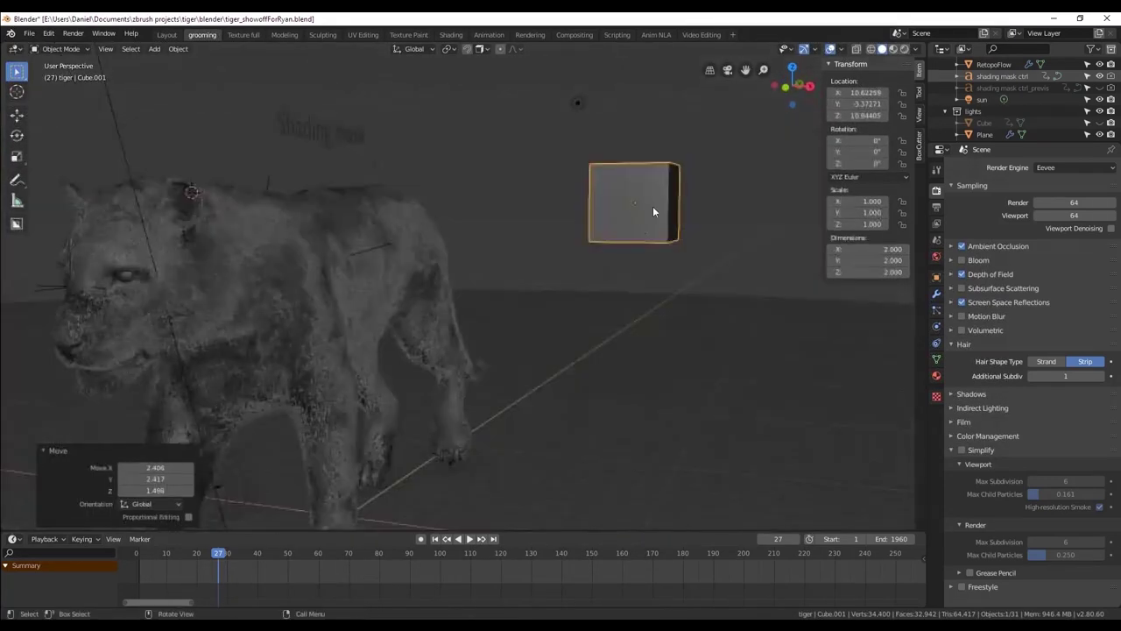
click(841, 49)
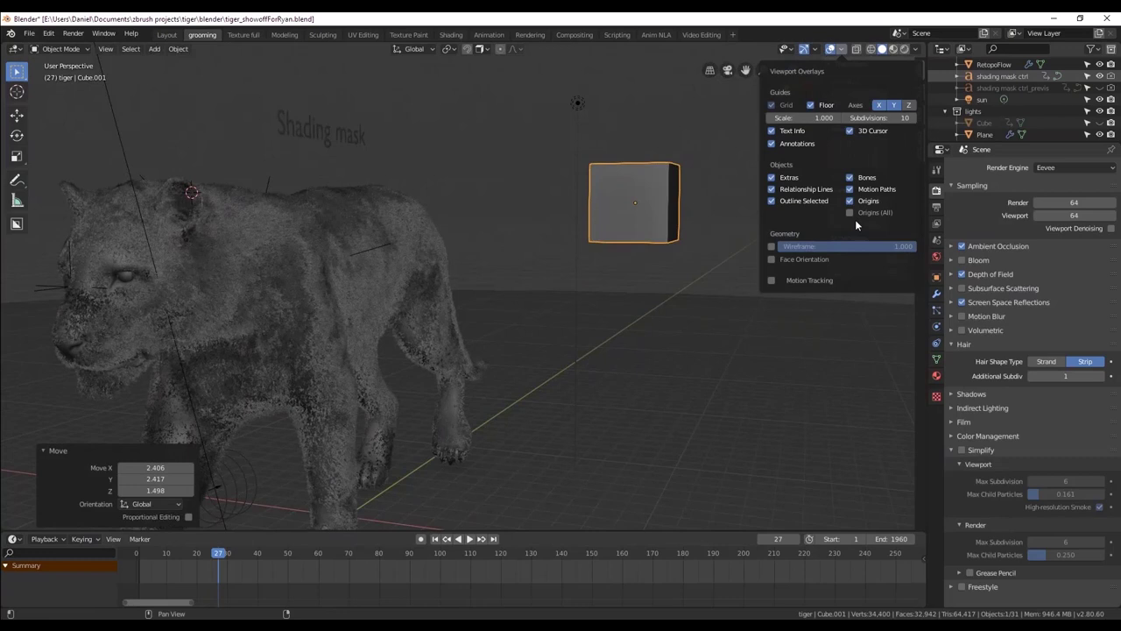
click(916, 49)
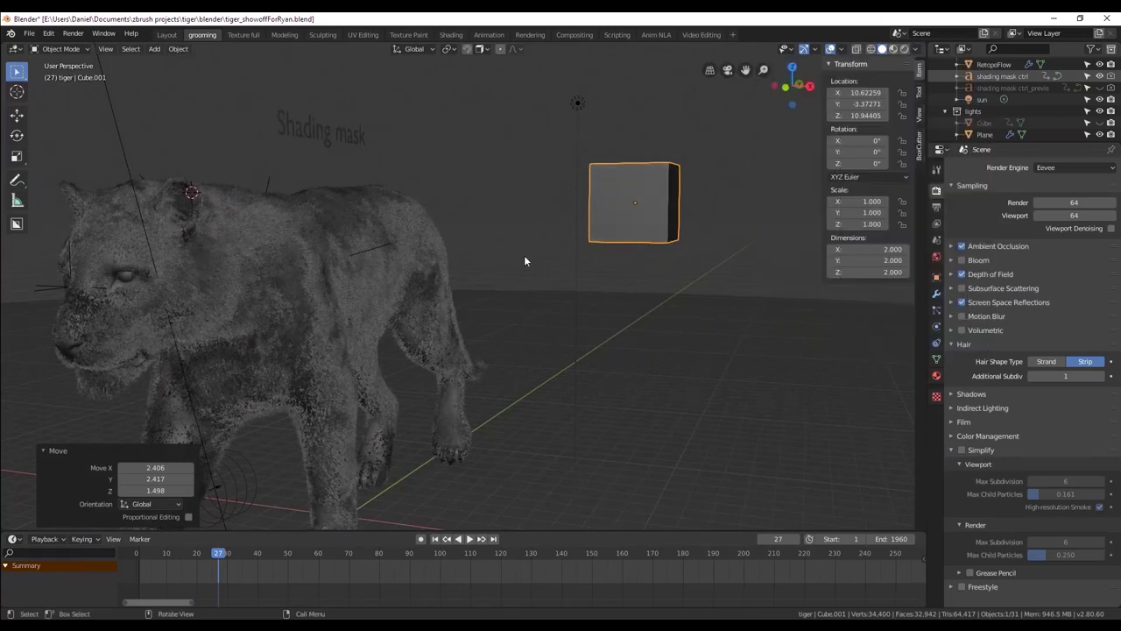
middle_drag(479, 233, 483, 228)
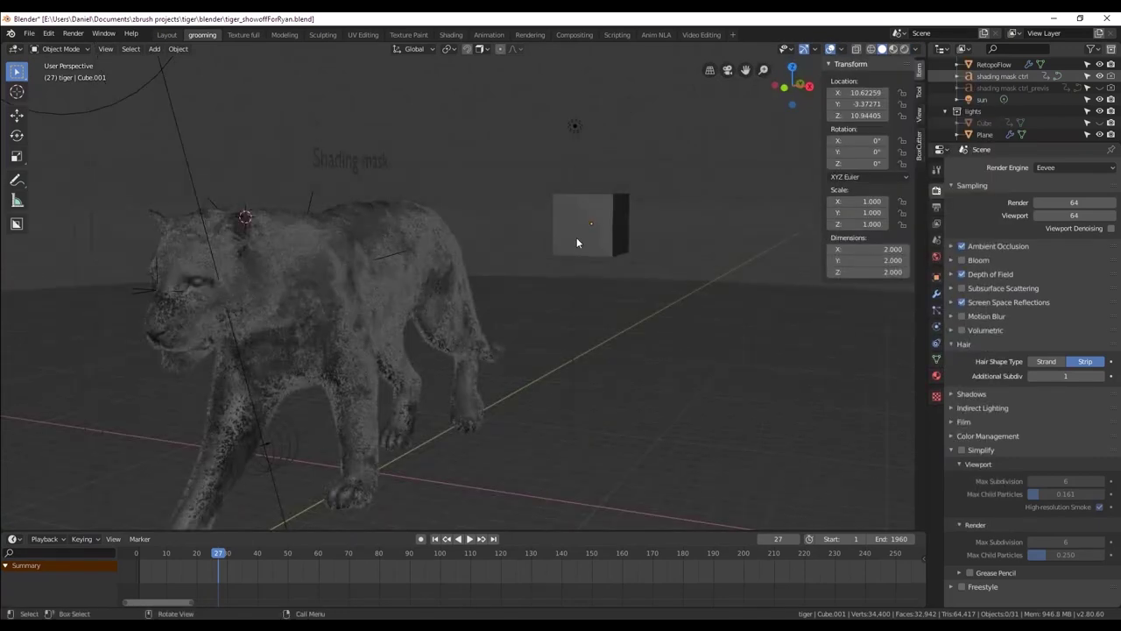
Rotate the cube freely to about 14°, 7° and -17.5°, and move it back about 2.3 along X toward the tiger.
click(585, 239)
key(r)
key(r)
click(579, 257)
key(g)
click(545, 247)
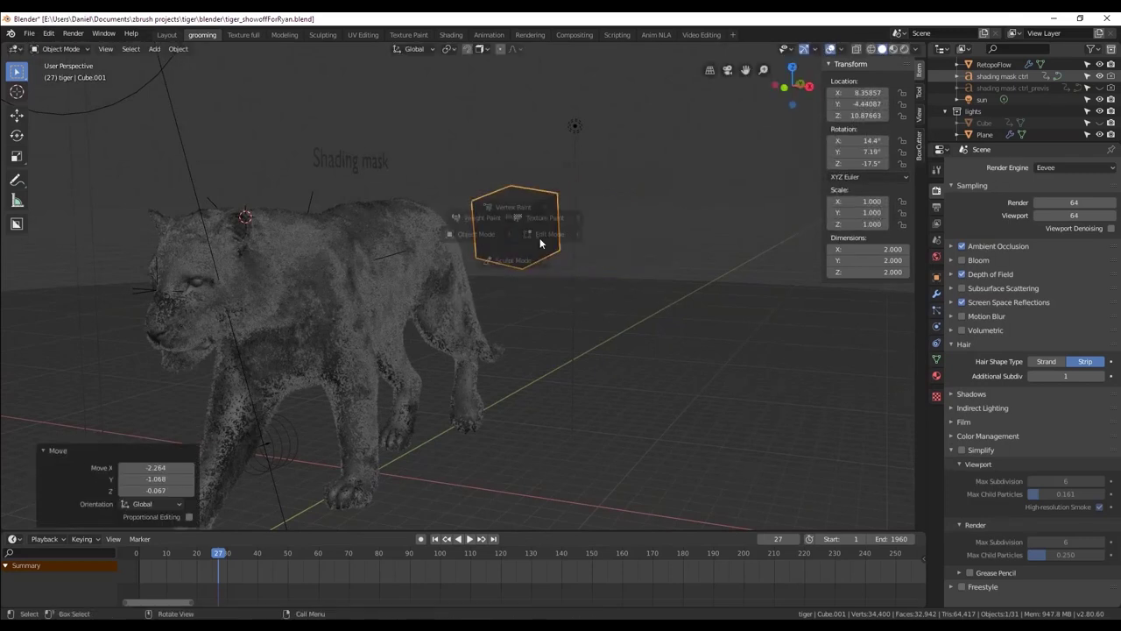
Extrude the cube's face that points away from the tiger three times into a curved bar, and return to Object Mode.
key(Tab)
middle_drag(536, 243, 552, 234)
click(553, 234)
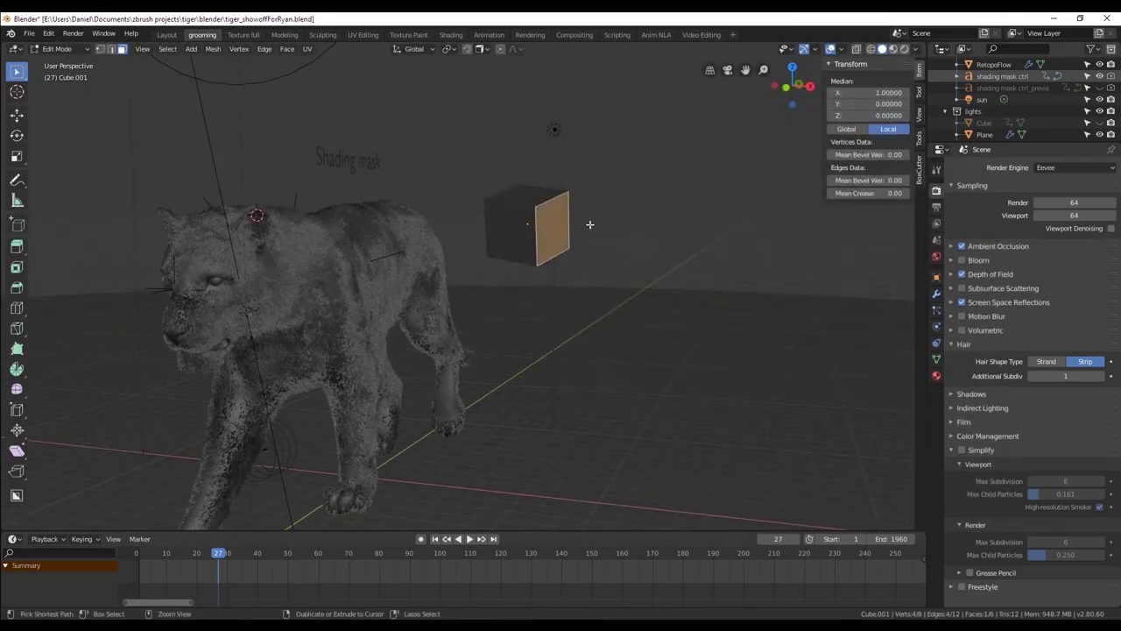
ctrl+right_click(590, 226)
ctrl+right_click(639, 201)
ctrl+right_click(680, 169)
key(ctrl+Tab)
click(466, 193)
middle_drag(573, 196, 567, 192)
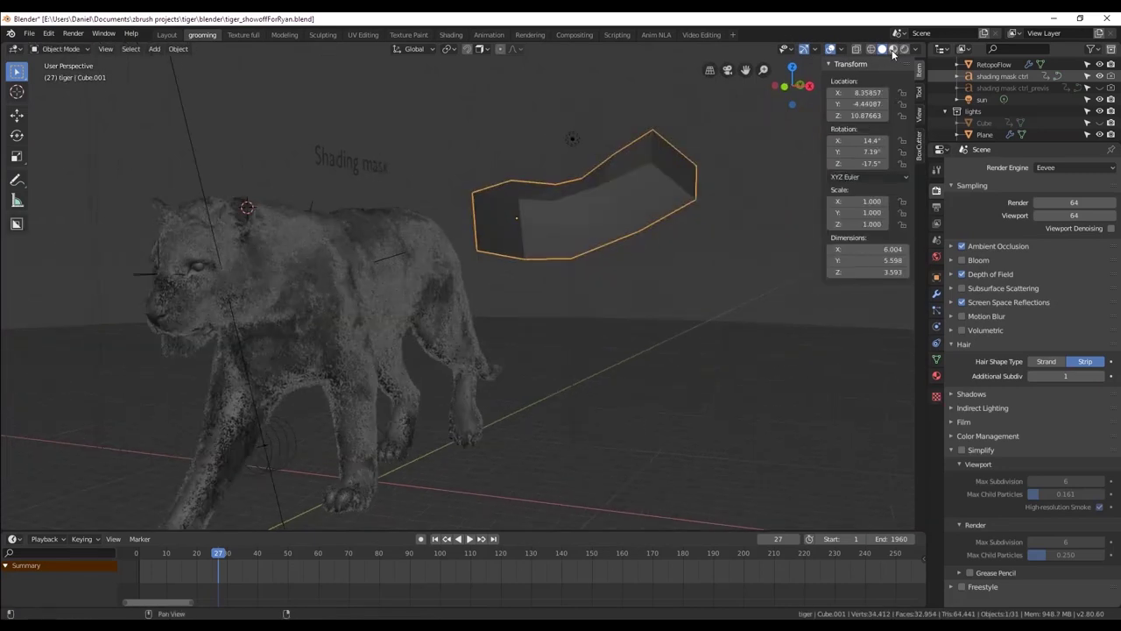
Switch the viewport to LookDev shading and delete the extruded cube.
click(893, 50)
key(x)
click(610, 201)
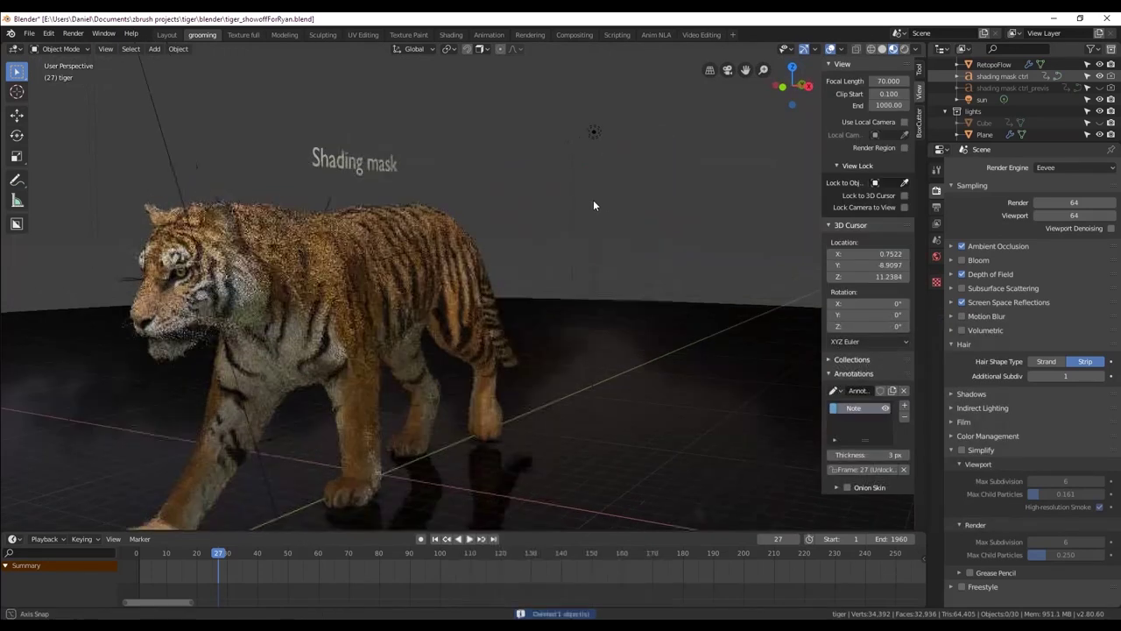
middle_drag(593, 201, 585, 195)
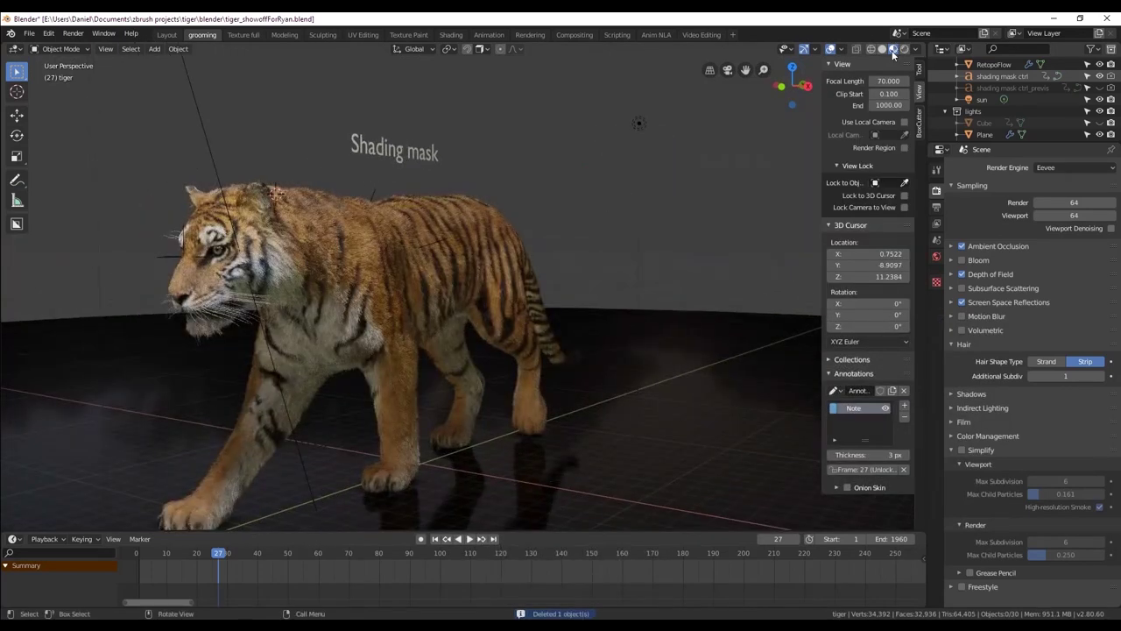
Light the LookDev viewport with the warm interior environment image and set its rotation to -111°.
click(917, 50)
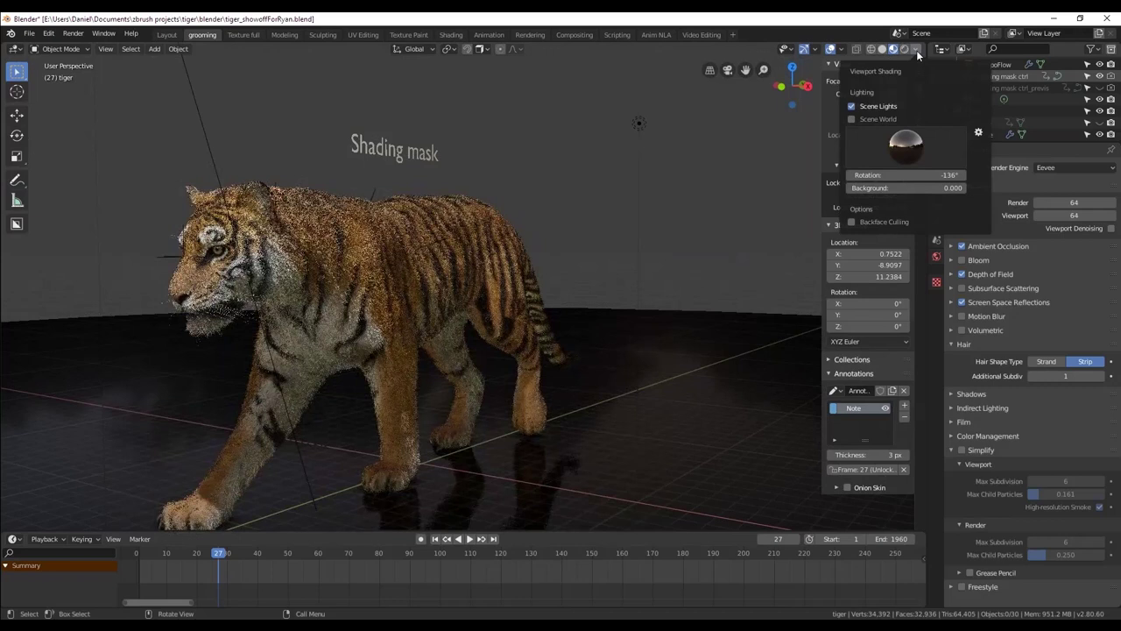
click(920, 165)
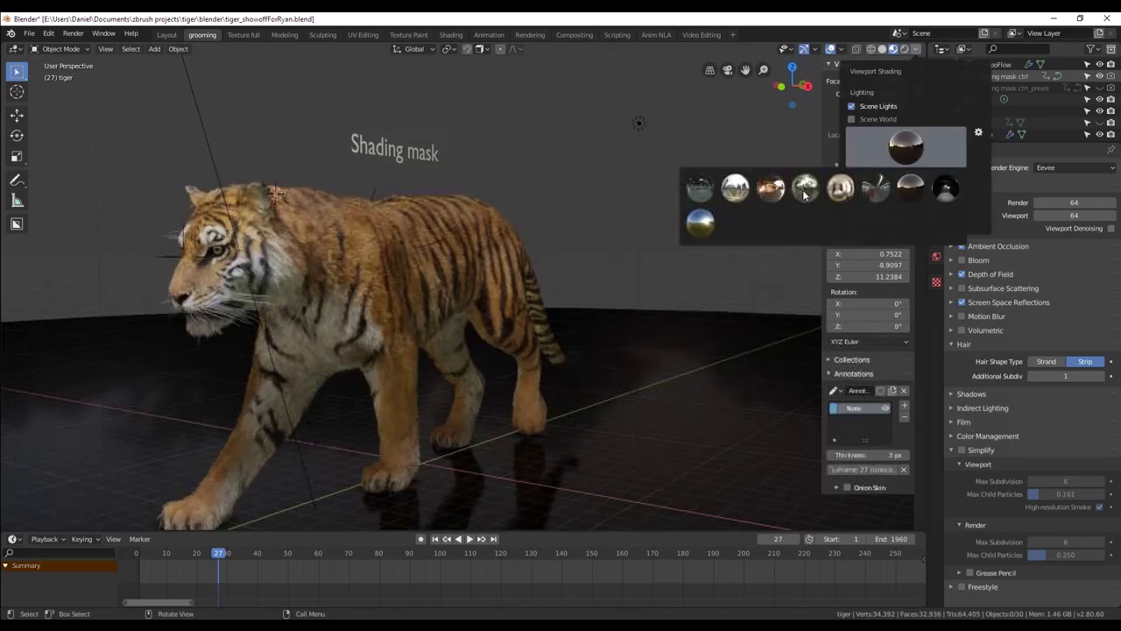
click(778, 190)
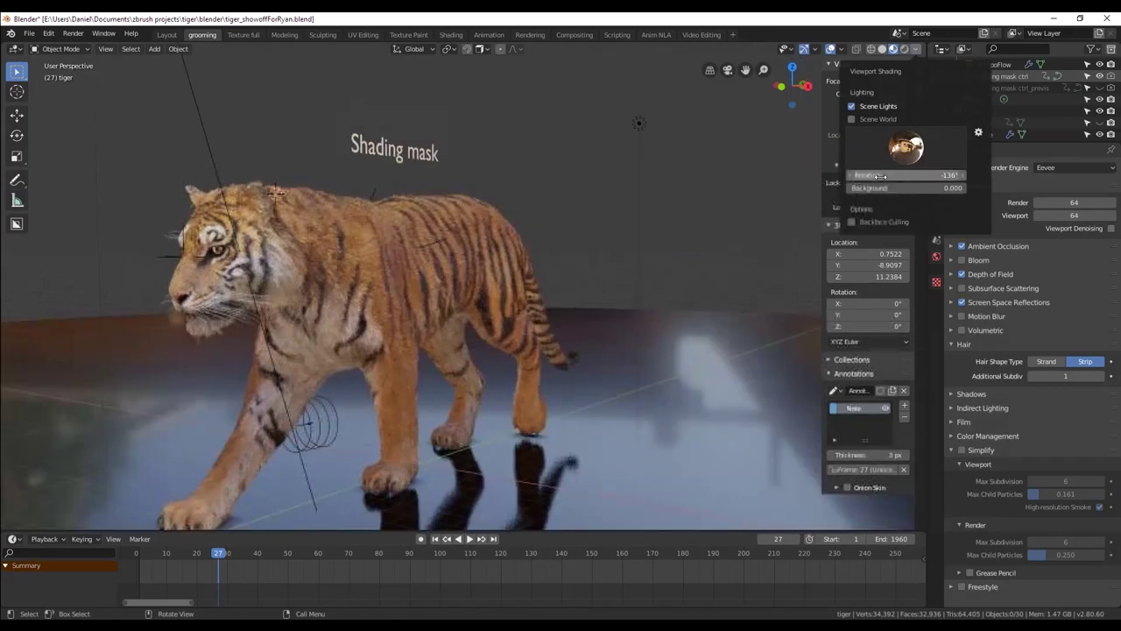
drag(881, 176, 1051, 209)
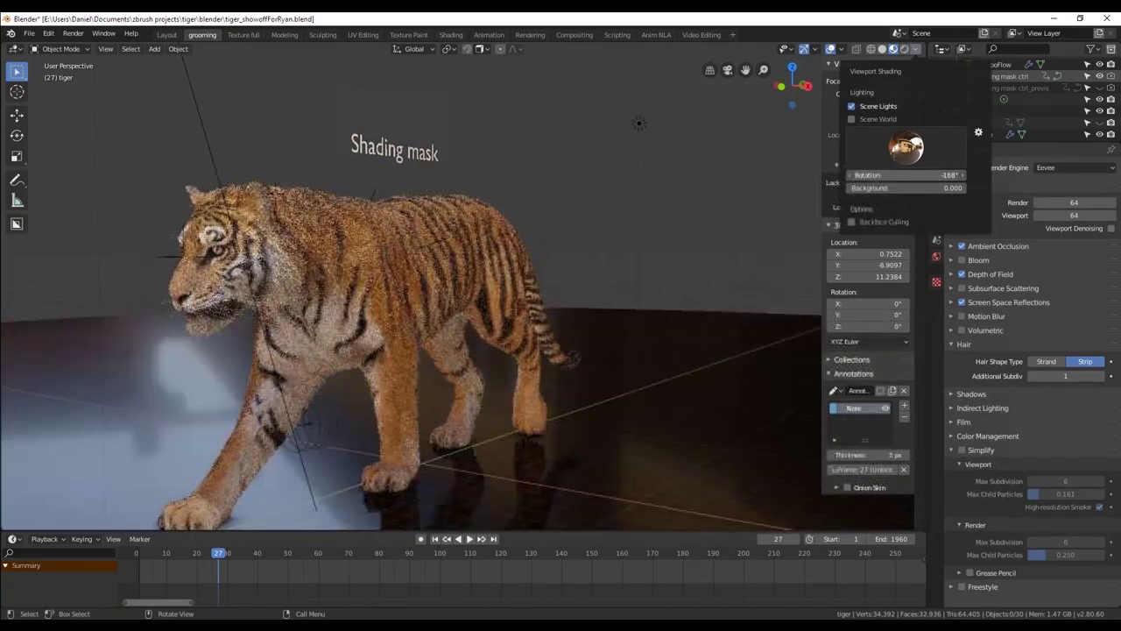
drag(906, 175, 935, 168)
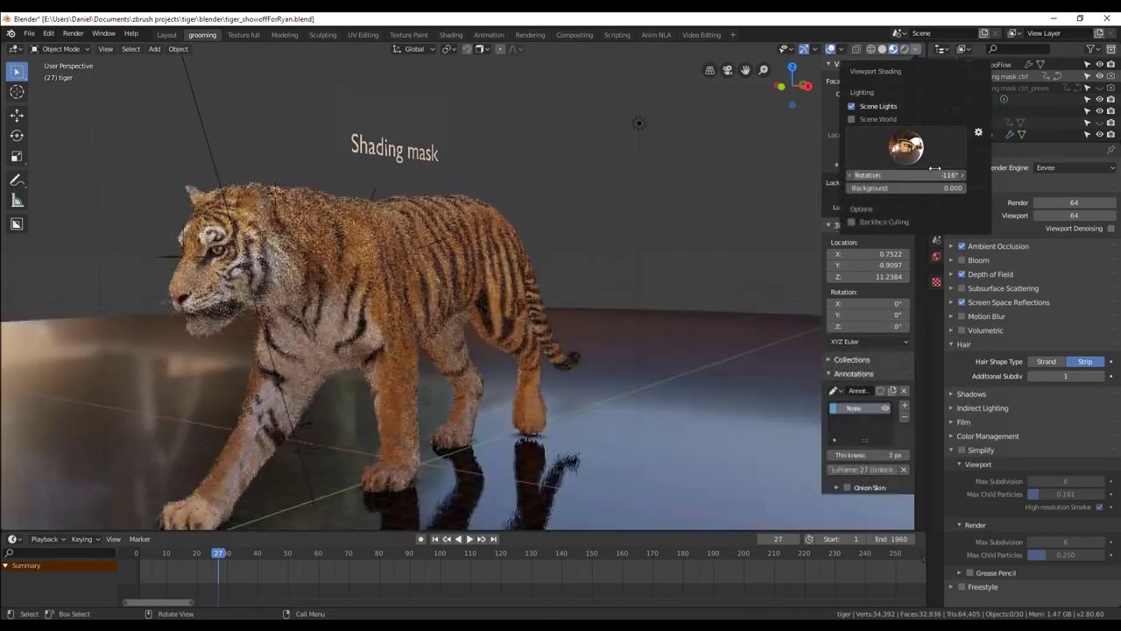
click(909, 50)
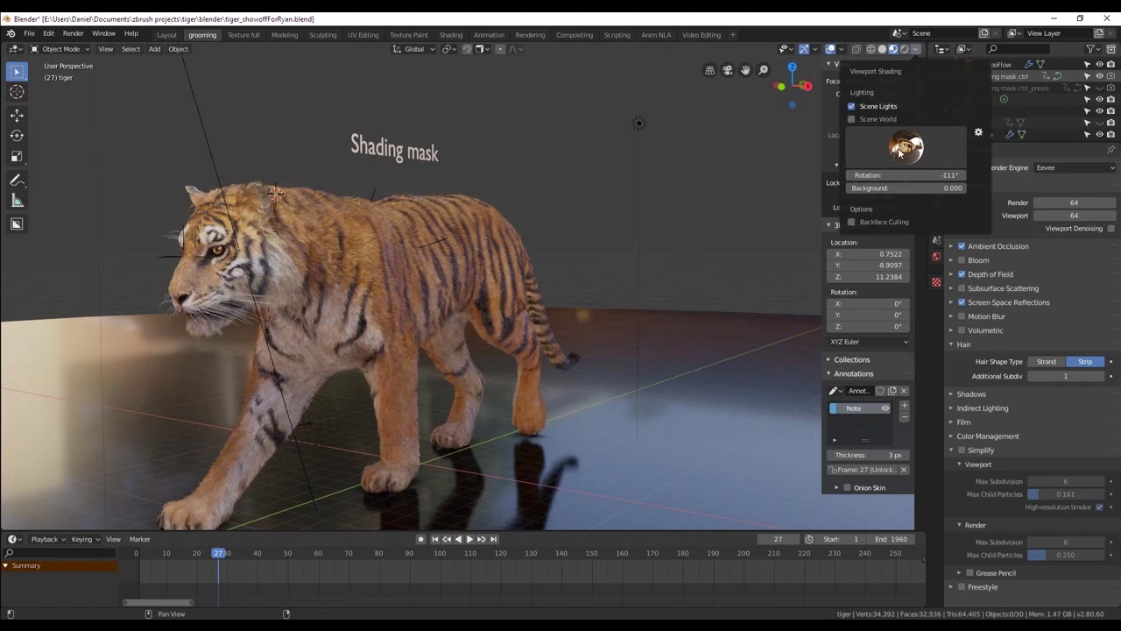
Switch the viewport to rendered shading and examine the tiger's head and chest in Eevee.
click(905, 50)
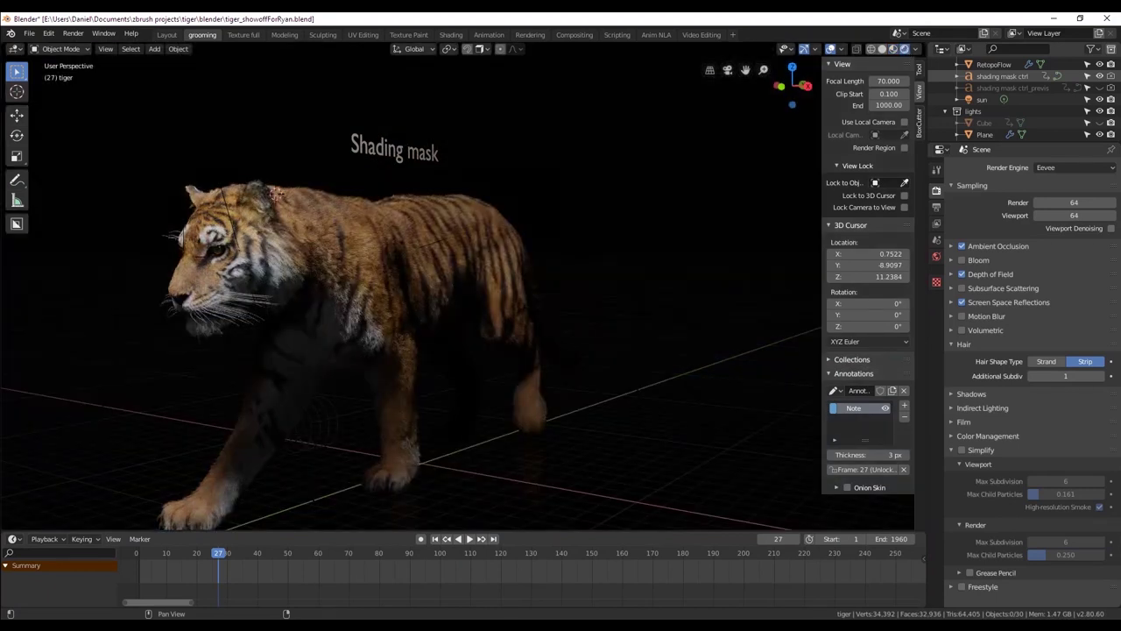
mouse_move(367, 214)
middle_down()
mouse_move(389, 224)
mouse_move(371, 231)
middle_up()
middle_drag(318, 279, 523, 280)
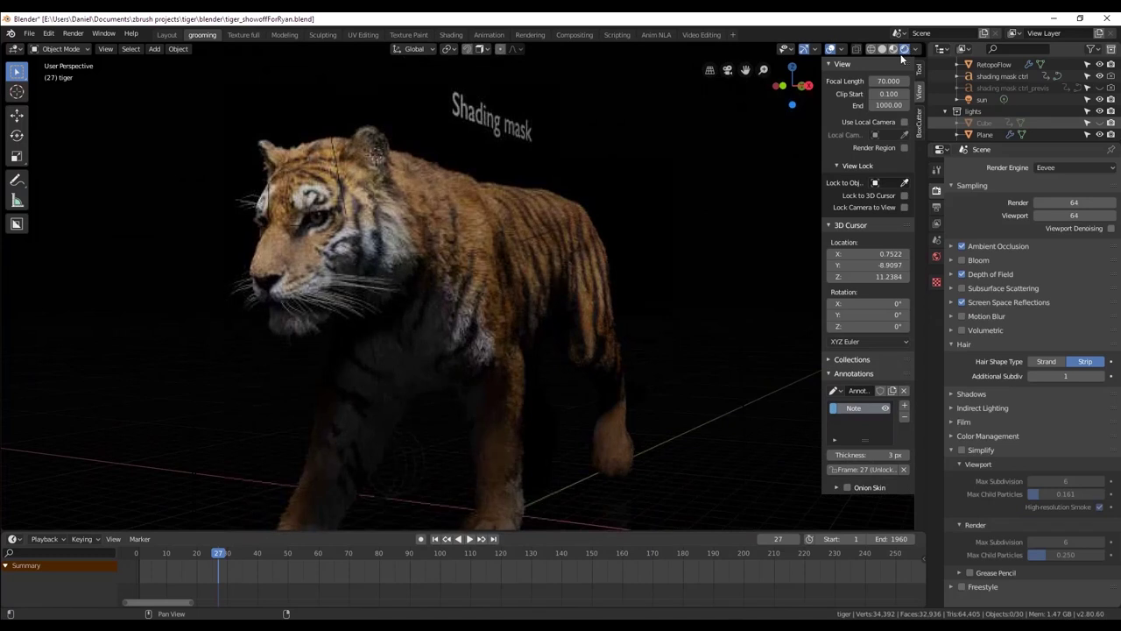
Change the render engine to Cycles and preview the path-traced tiger from several angles.
click(1063, 166)
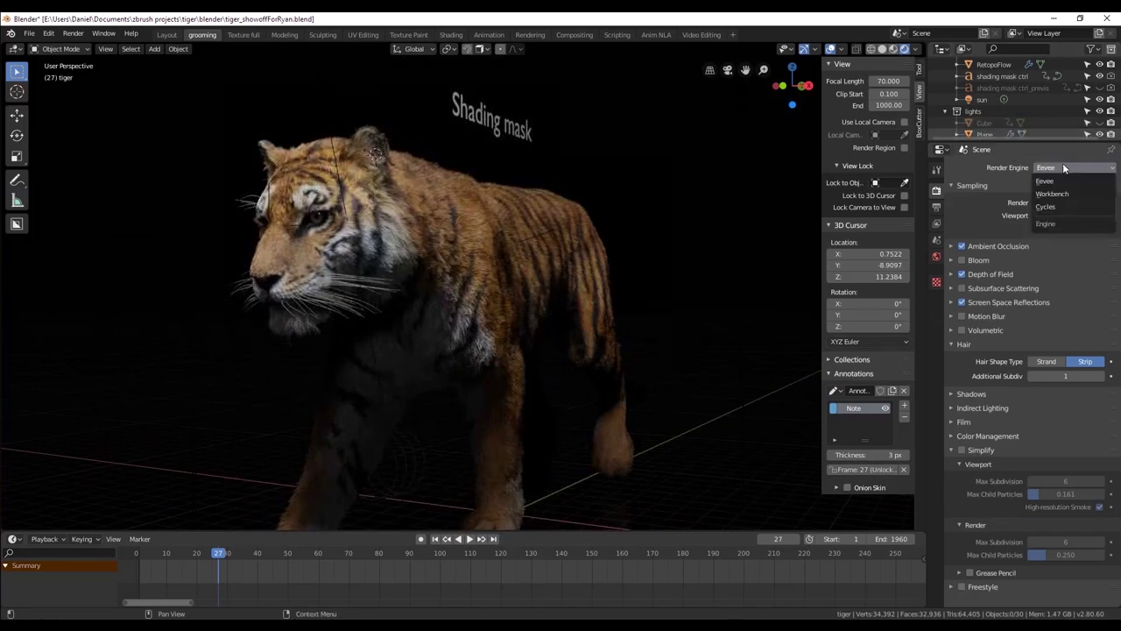
click(1043, 207)
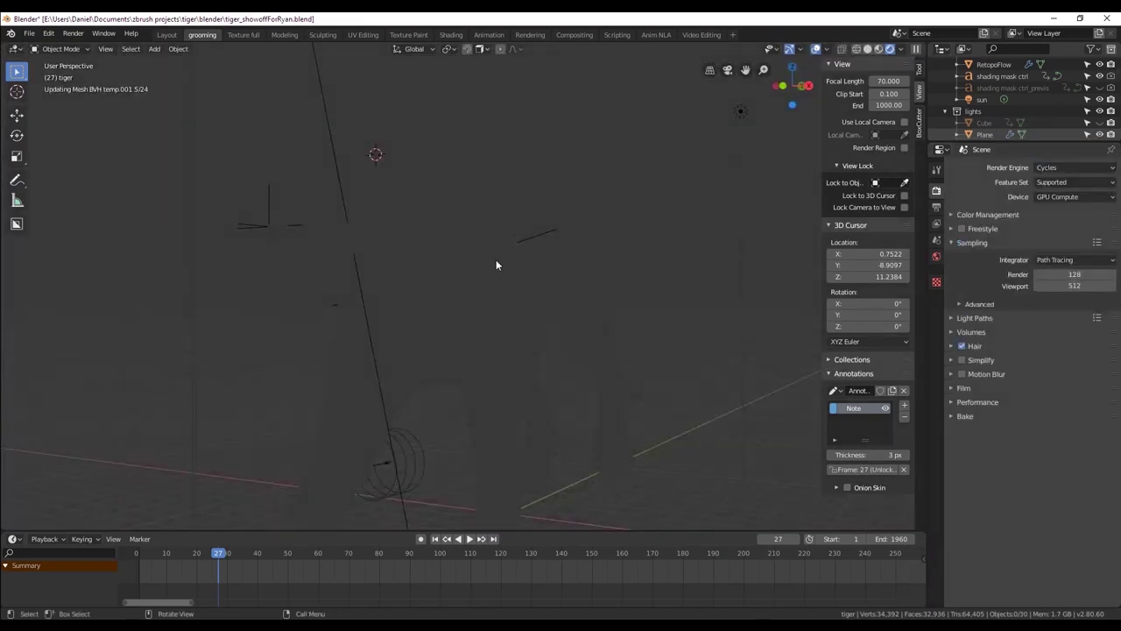
mouse_move(504, 252)
middle_down()
mouse_move(435, 288)
mouse_move(508, 275)
mouse_move(435, 290)
middle_up()
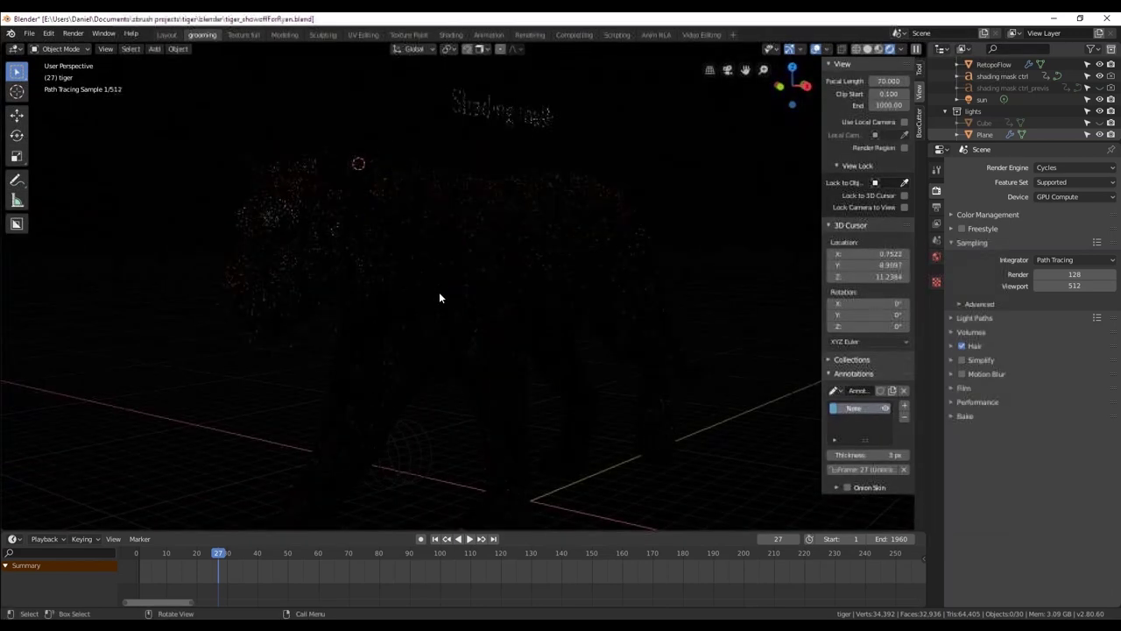
mouse_move(436, 300)
middle_down()
mouse_move(377, 292)
mouse_move(441, 280)
middle_up()
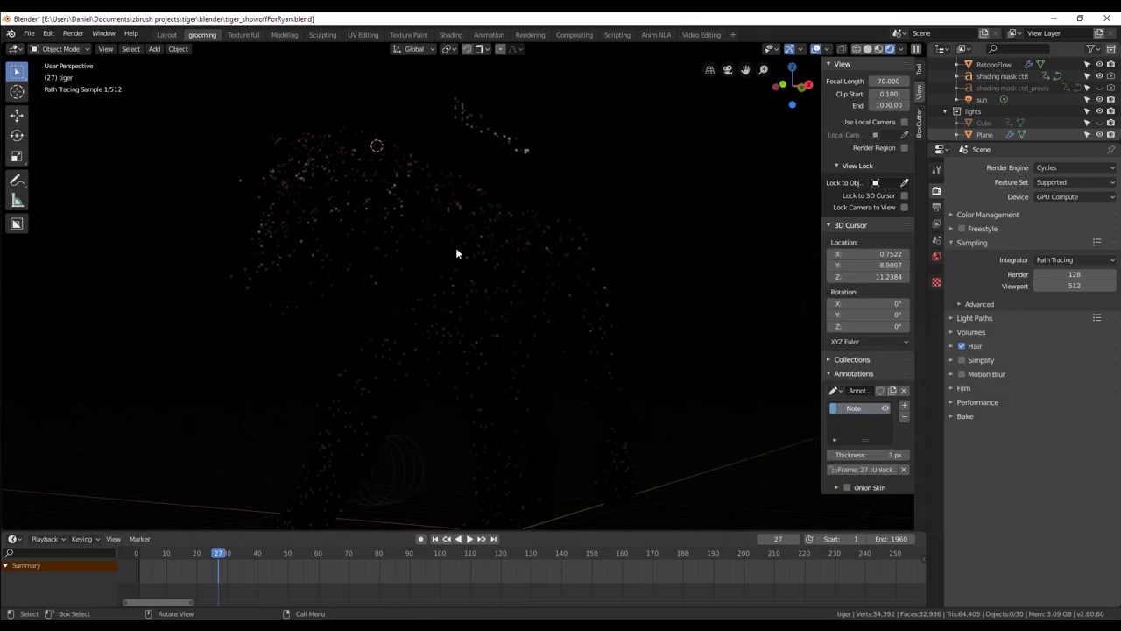
mouse_move(511, 236)
middle_down()
mouse_move(459, 283)
mouse_move(483, 278)
mouse_move(480, 288)
mouse_move(484, 268)
middle_up()
Set the render engine back to Eevee and view the rendered tiger from the side and front with nothing selected.
click(1076, 167)
click(1064, 186)
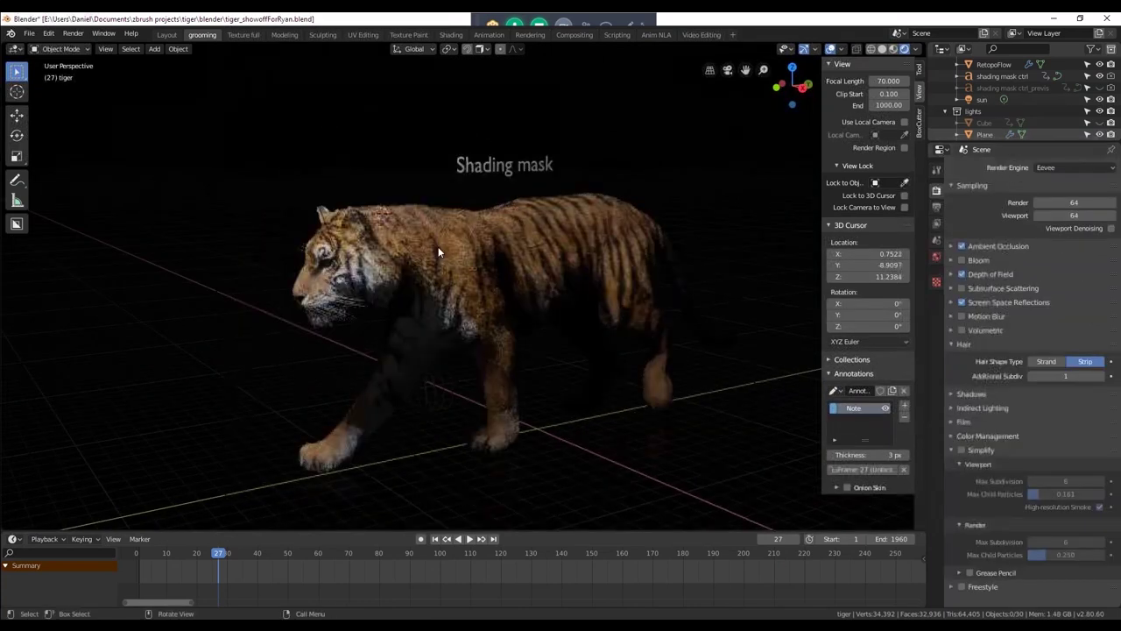
middle_drag(493, 249, 541, 245)
key(a)
key(alt+a)
shift+middle_drag(456, 287, 476, 264)
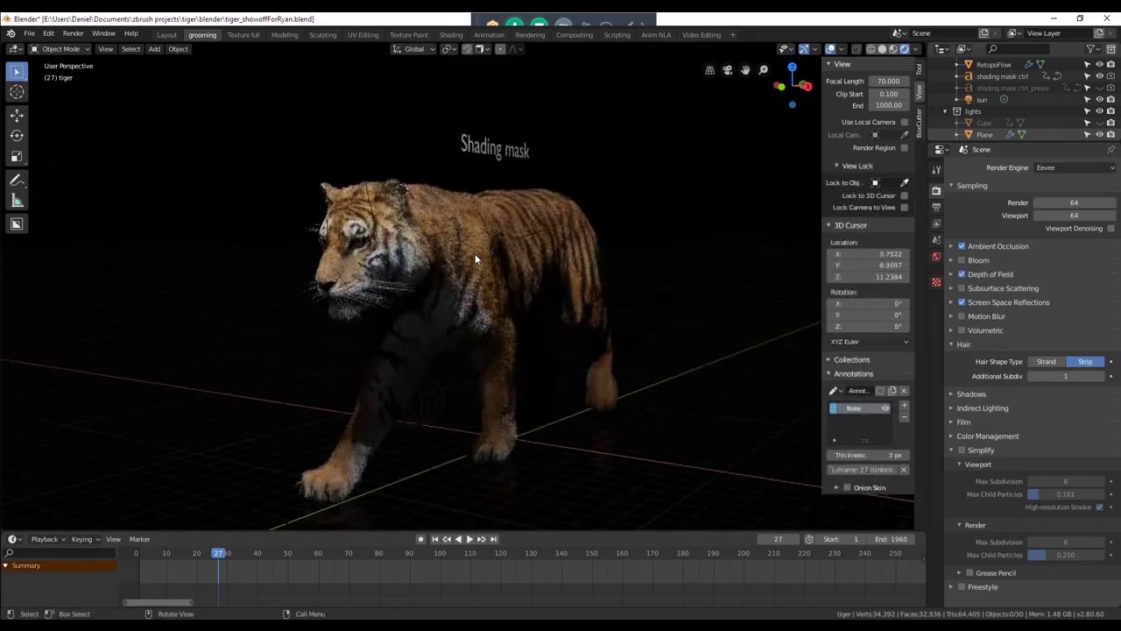
mouse_move(536, 286)
middle_down()
mouse_move(462, 277)
mouse_move(467, 301)
mouse_move(454, 305)
middle_up()
Start a new General file, discarding the changes in the tiger scene.
key(ctrl+n)
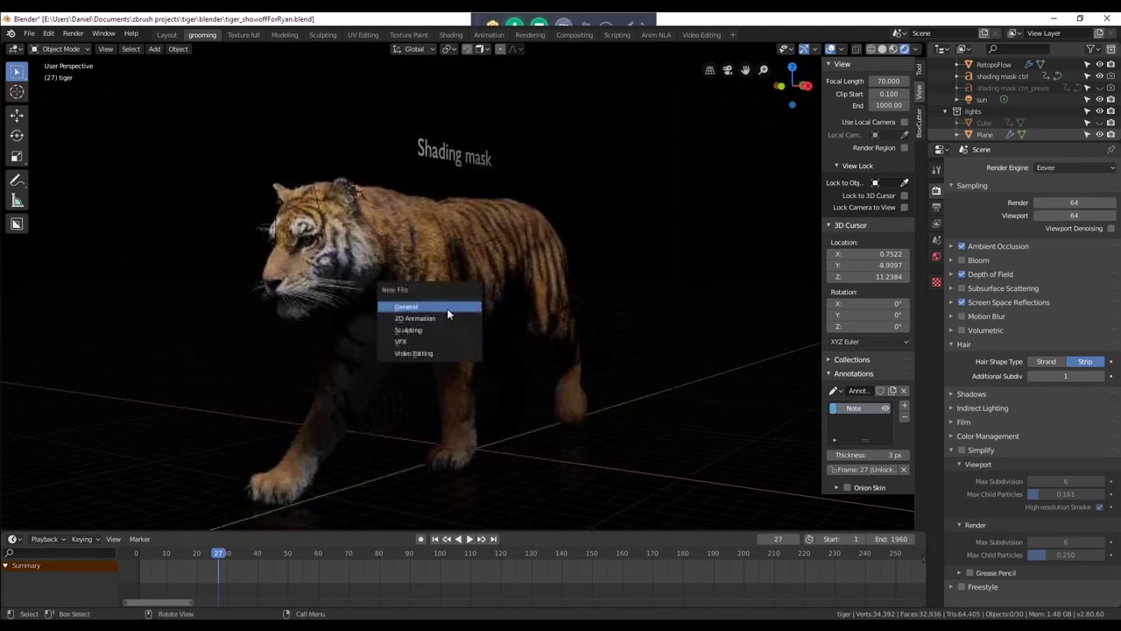
click(452, 306)
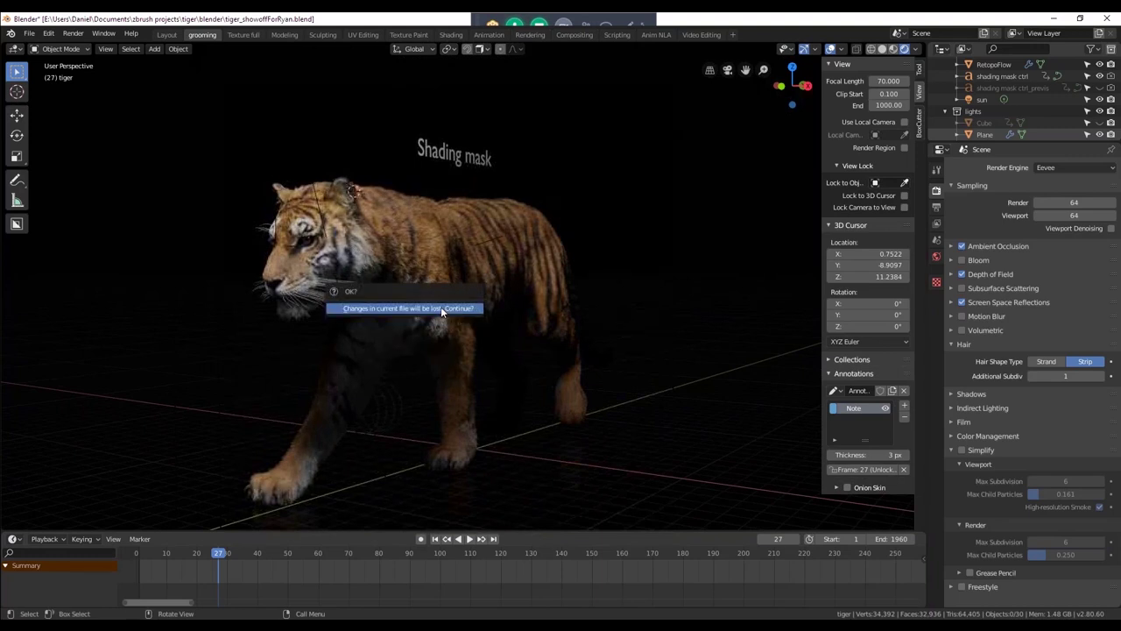
click(440, 308)
middle_drag(425, 315, 479, 298)
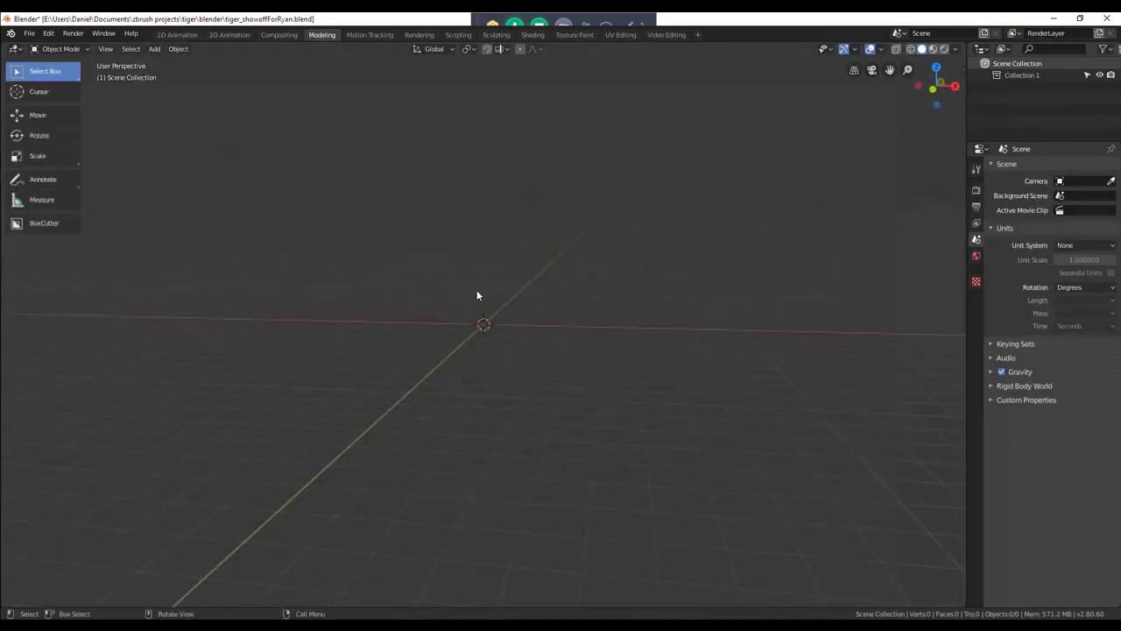
Add a plane at the origin and scale it up about 10.7 times as a floor.
key(shift+a)
mouse_move(473, 293)
click(532, 293)
key(s)
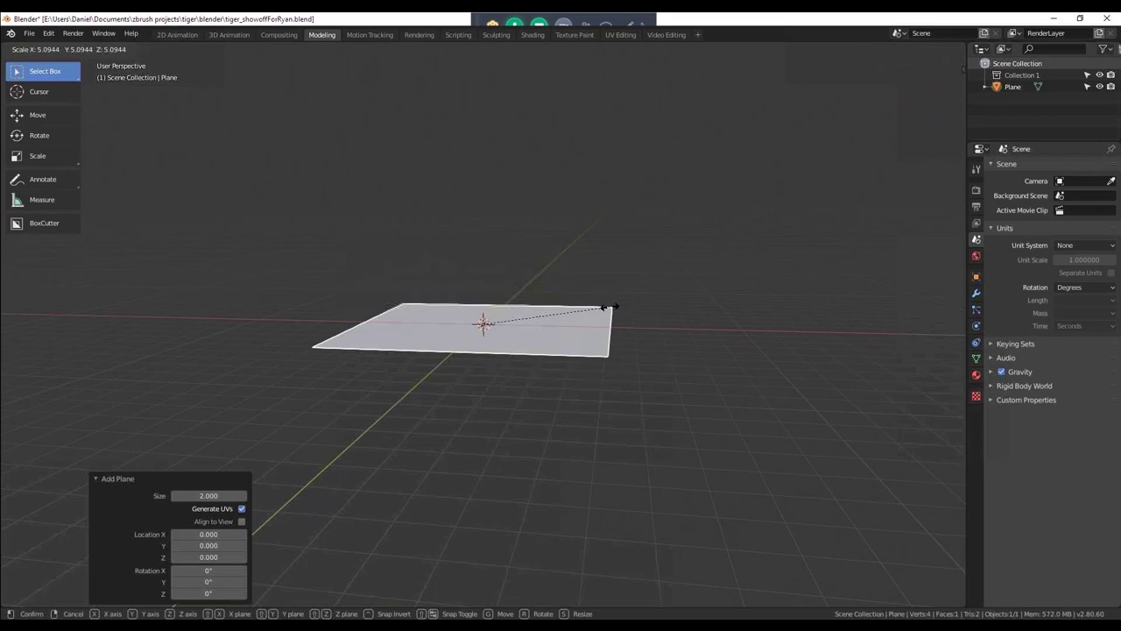
click(747, 291)
Add a monkey head and move it about 2 units up and 1 unit along negative X, above the floor plane.
key(shift+a)
mouse_move(519, 296)
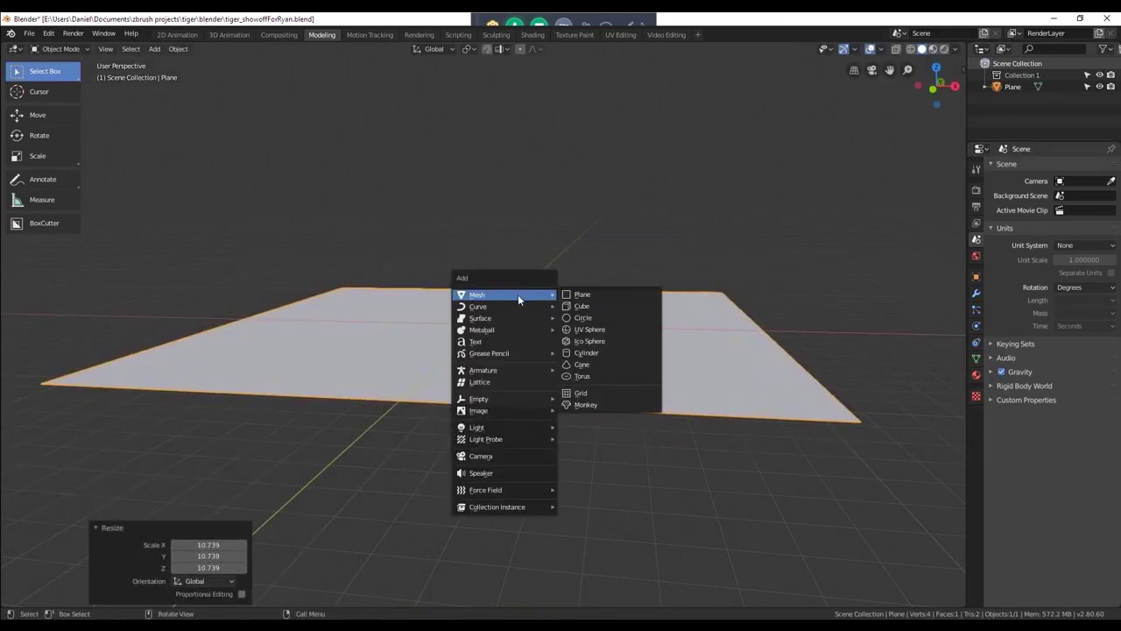
click(615, 403)
key(g)
click(560, 328)
scroll(560, 329, up, 3)
middle_drag(594, 282, 549, 292)
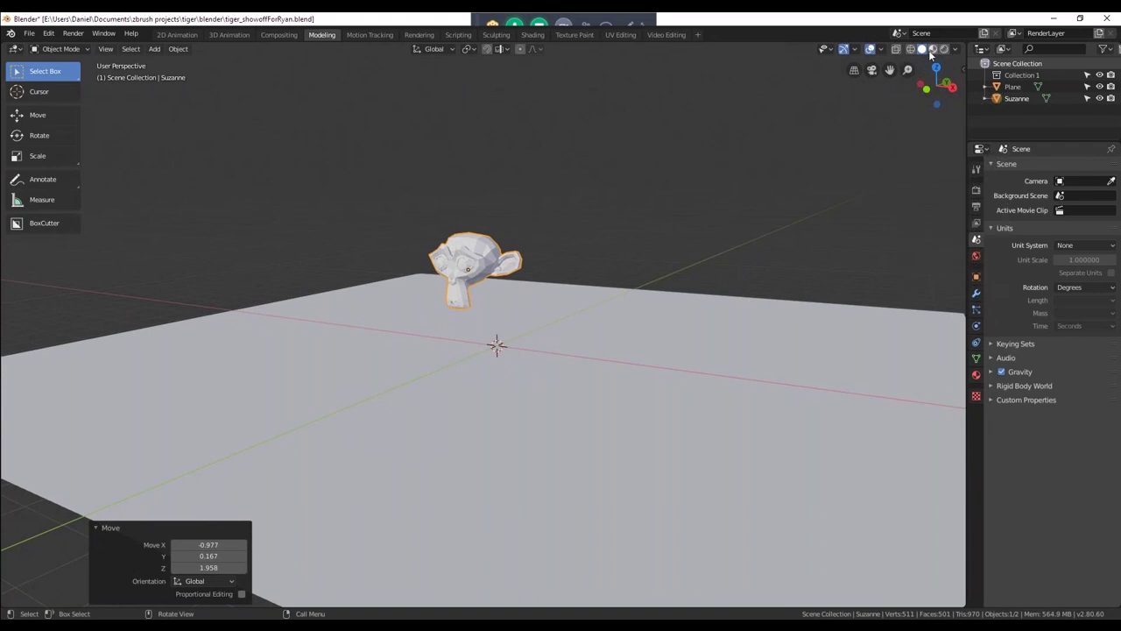
Switch to material preview shading and give the monkey head a new material with a pink base color.
click(933, 48)
click(945, 48)
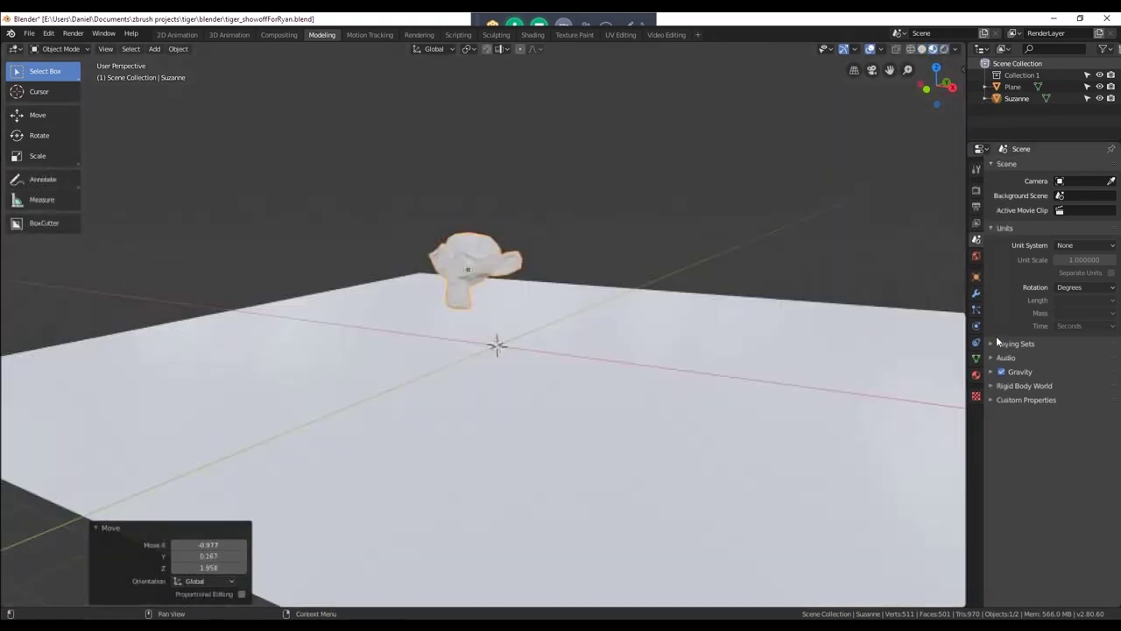
click(977, 374)
click(1062, 218)
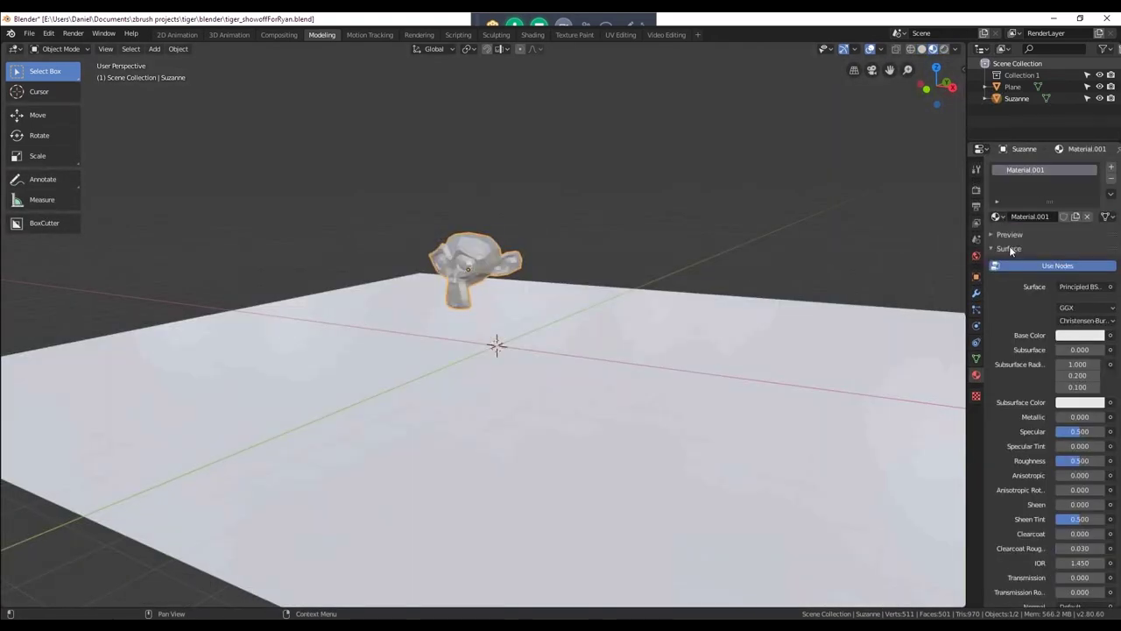
click(1083, 338)
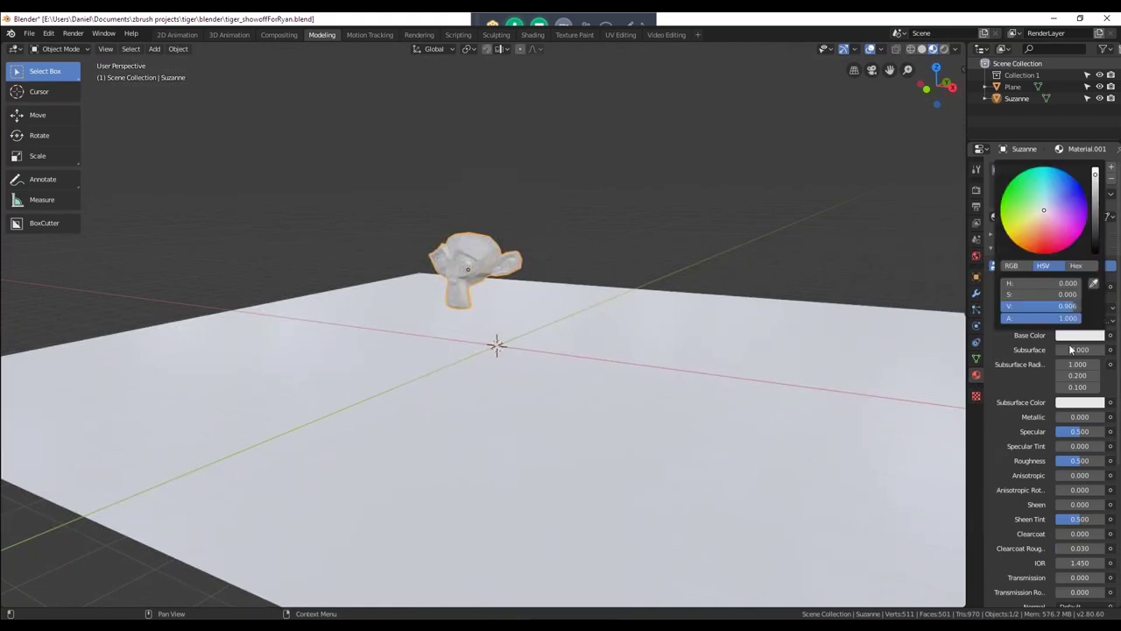
click(1054, 240)
Give the floor plane a new near-black material with metallic about 0.698 and roughness about 0.198.
click(942, 333)
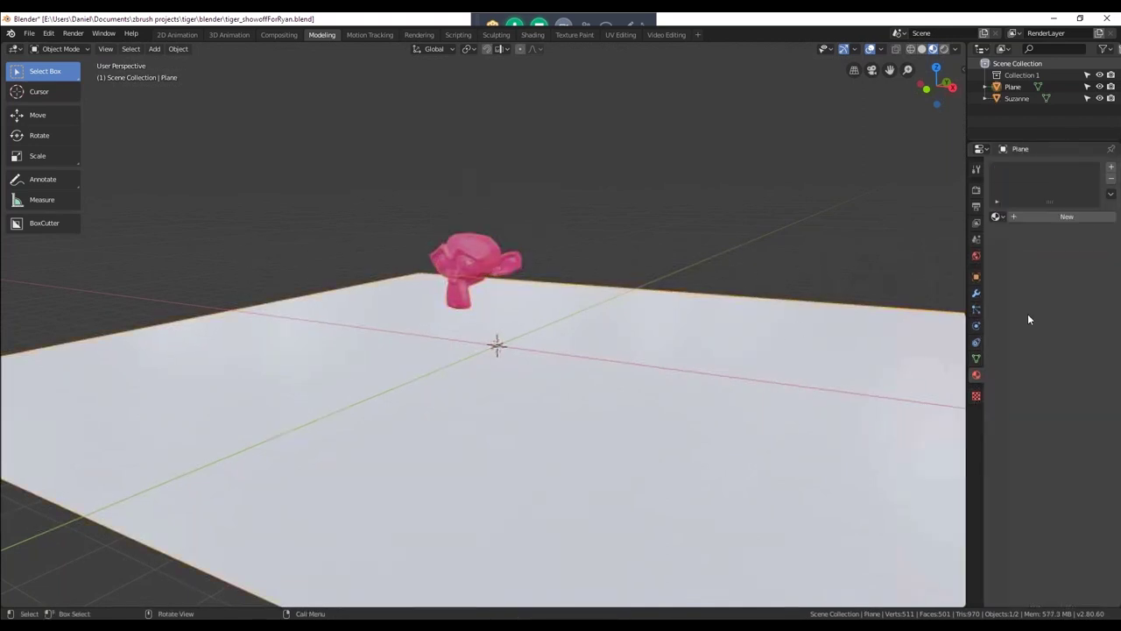
click(1060, 216)
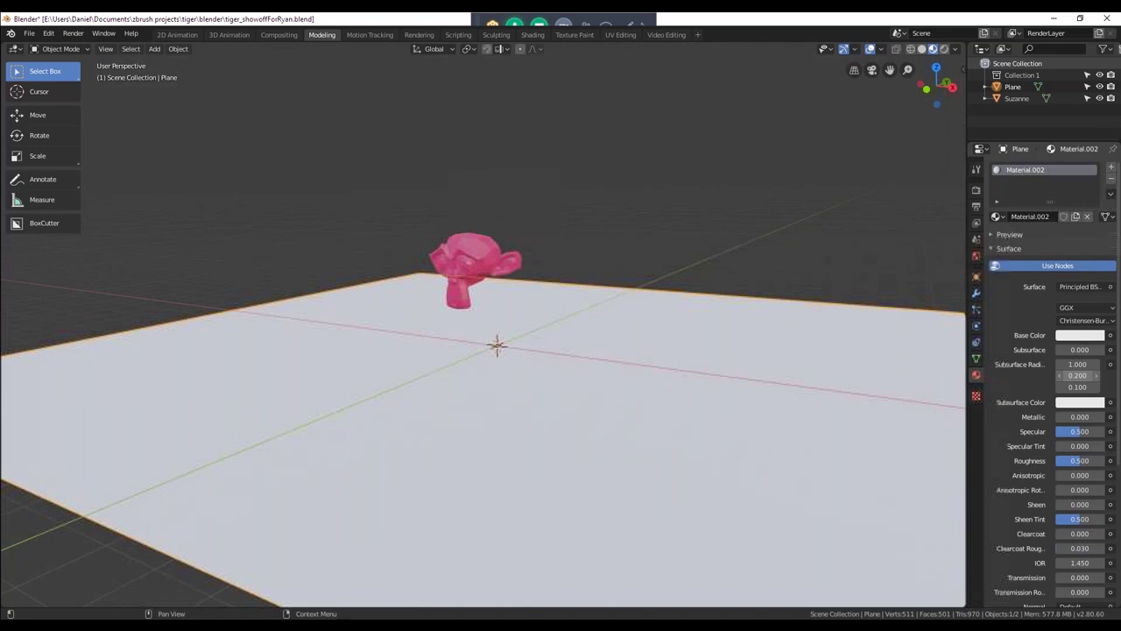
drag(1062, 417, 1090, 417)
drag(1069, 464, 1055, 464)
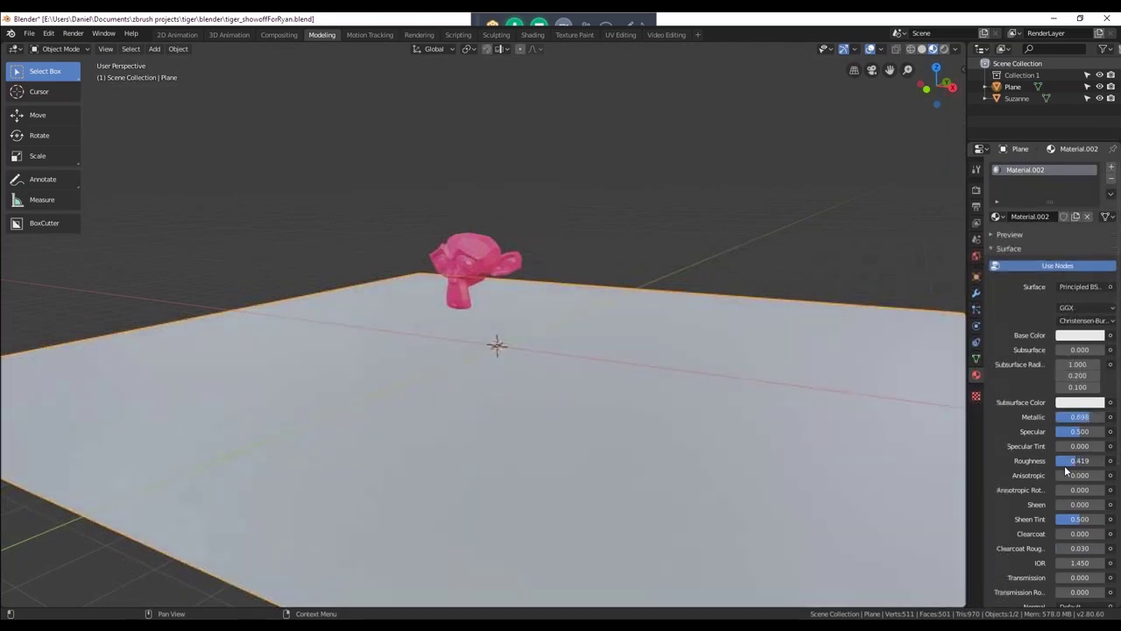
click(1080, 336)
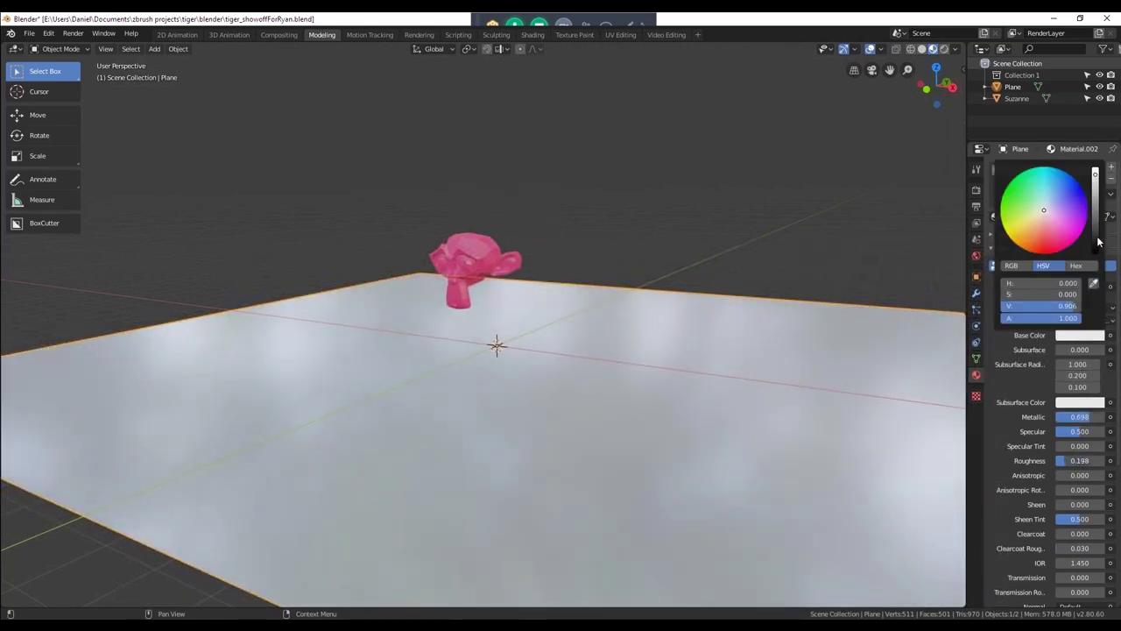
click(1099, 239)
middle_drag(704, 268, 724, 284)
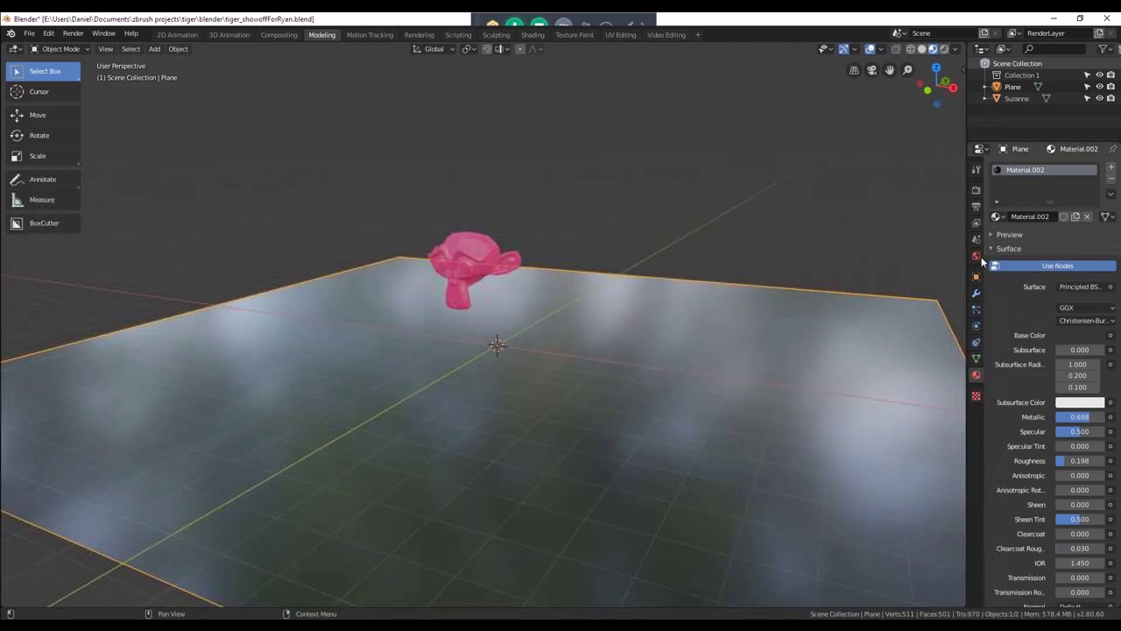
middle_drag(669, 139, 624, 169)
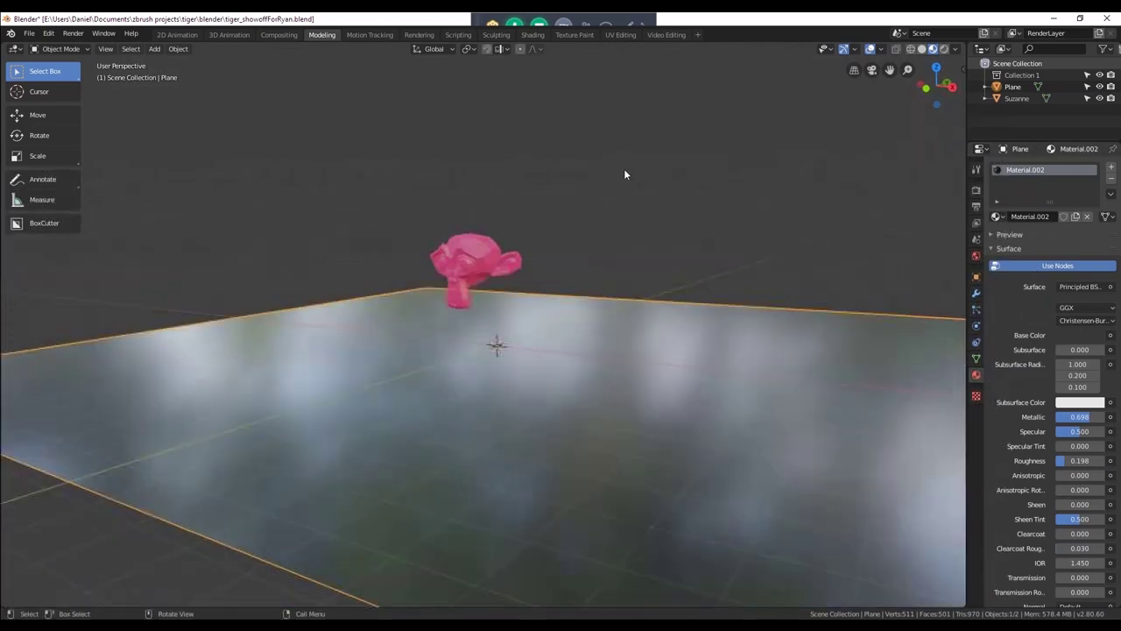
Enable nodes for the world surface and view the scene in rendered shading with nothing selected.
click(976, 255)
click(1067, 203)
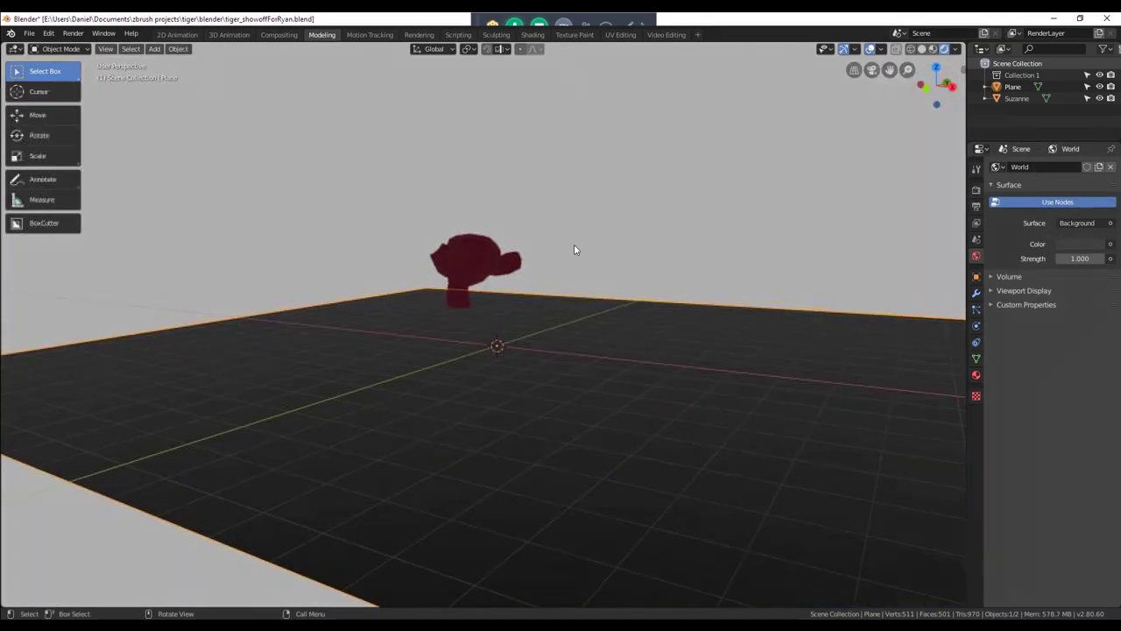
scroll(574, 246, down, 2)
mouse_move(574, 245)
middle_down()
mouse_move(561, 290)
mouse_move(533, 291)
middle_up()
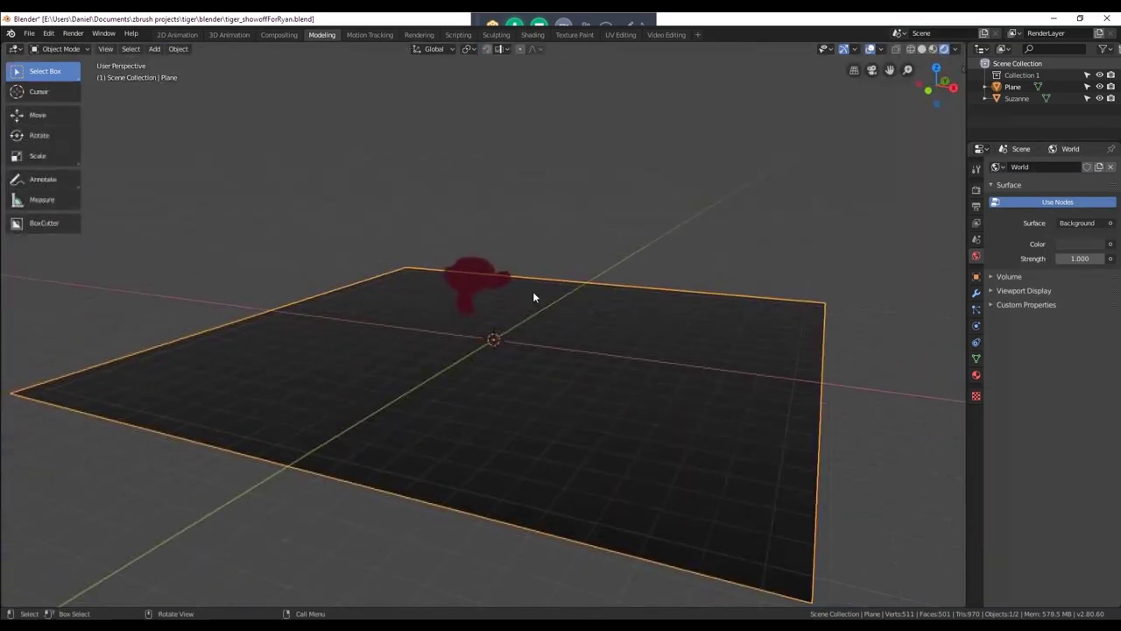
key(shift+z)
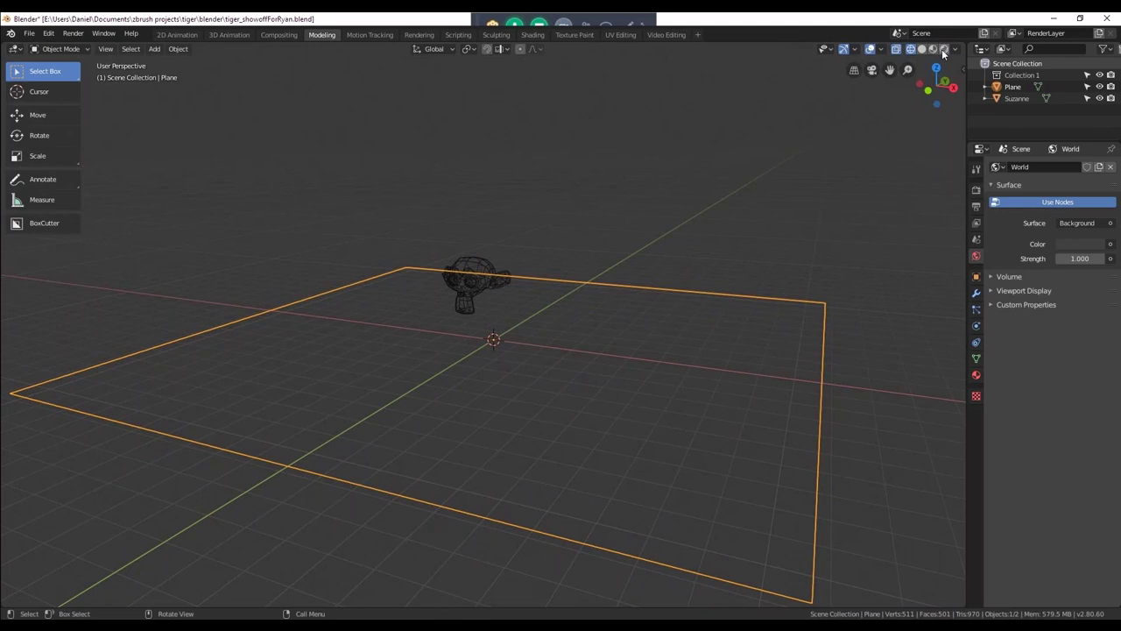
key(shift+z)
middle_drag(512, 282, 576, 224)
click(603, 220)
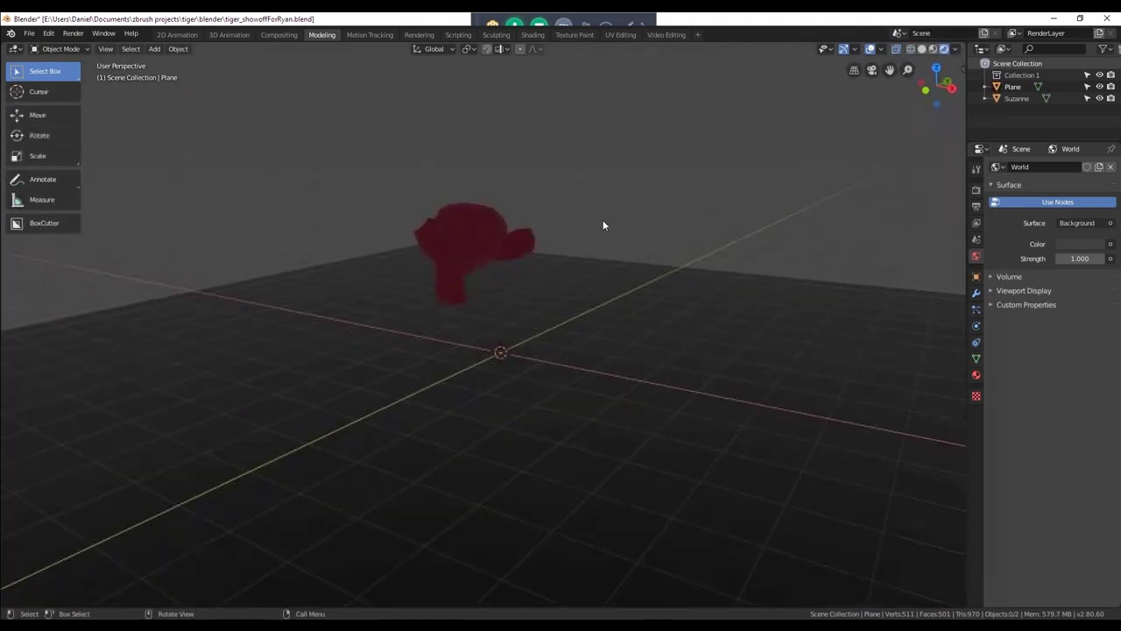
Set the world color to an Environment Texture and load hdrmaps_com_free_008_half.hdr from the hdri folder.
click(1110, 246)
click(876, 322)
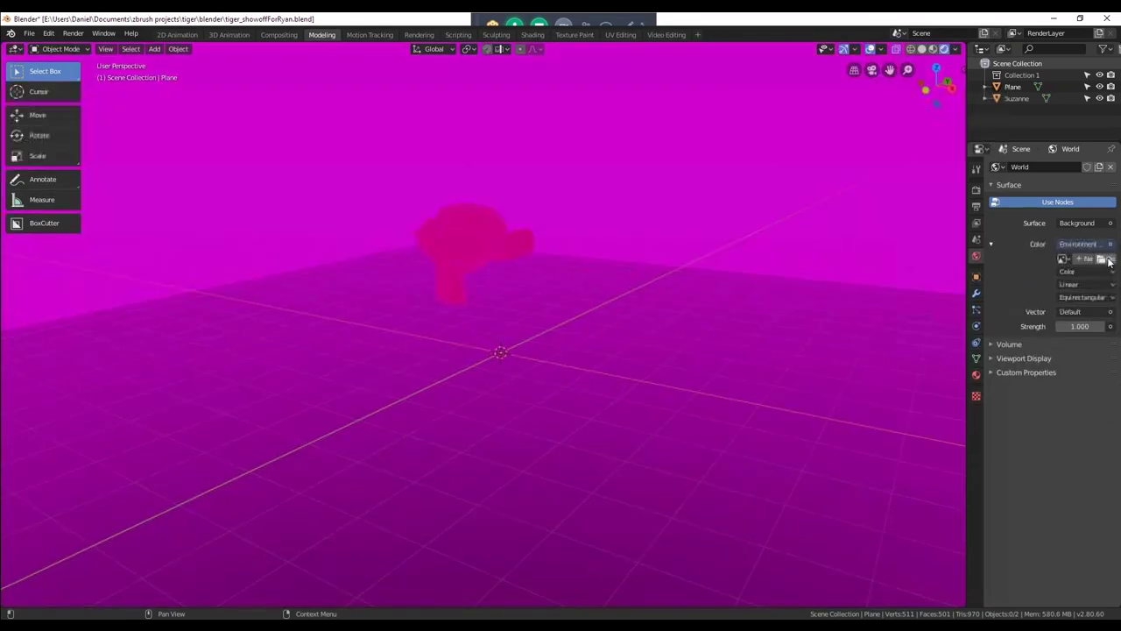
click(1104, 257)
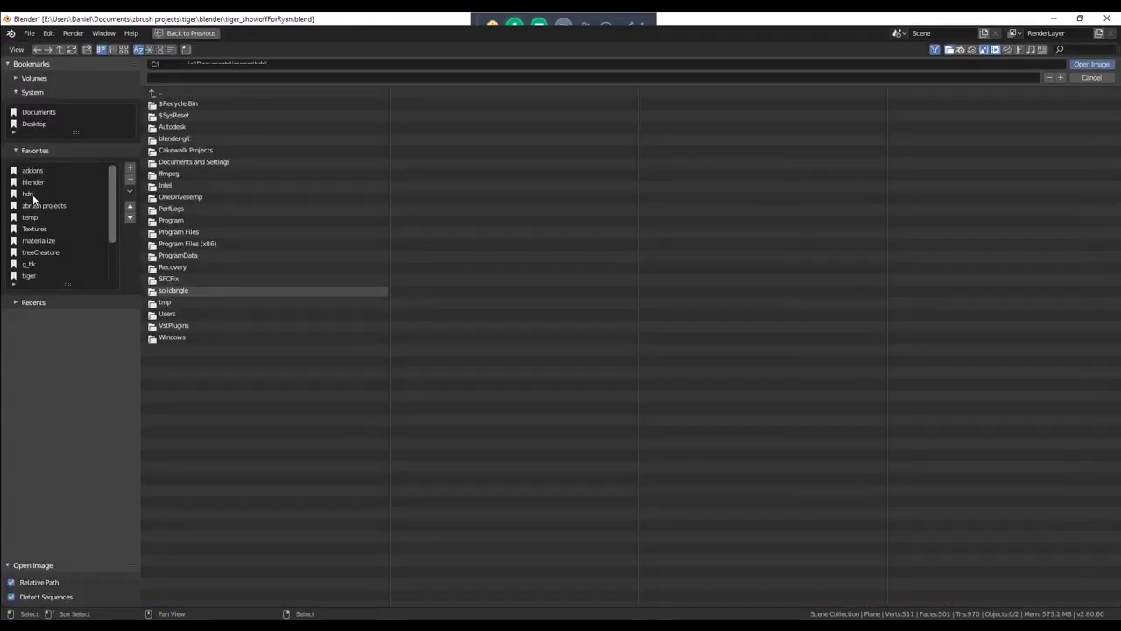
click(29, 193)
click(124, 49)
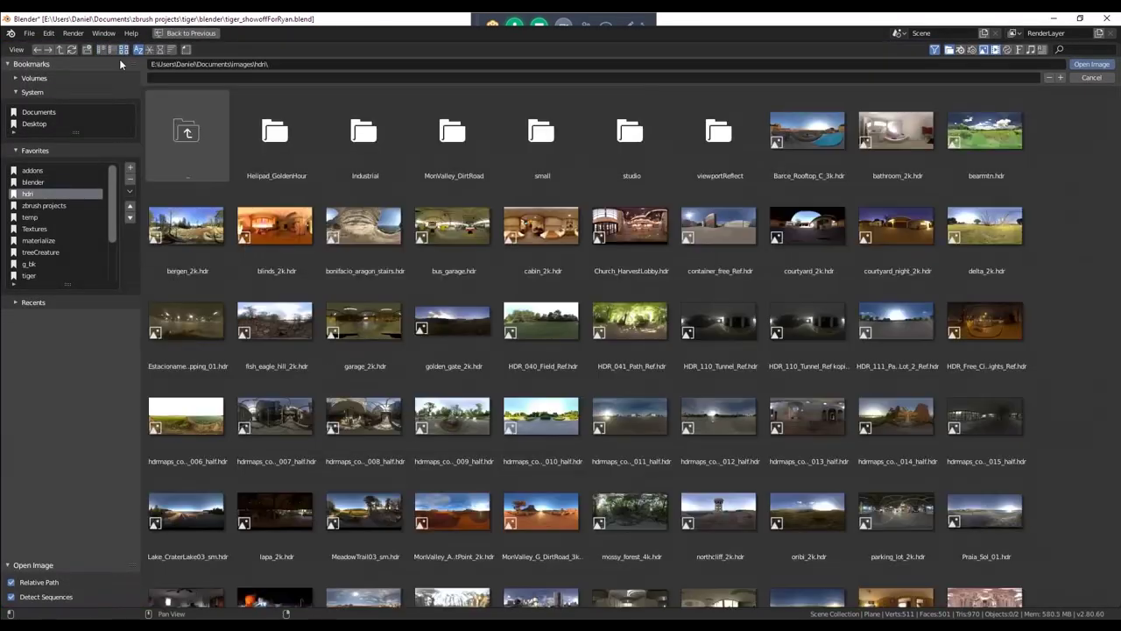
scroll(528, 481, down, 1)
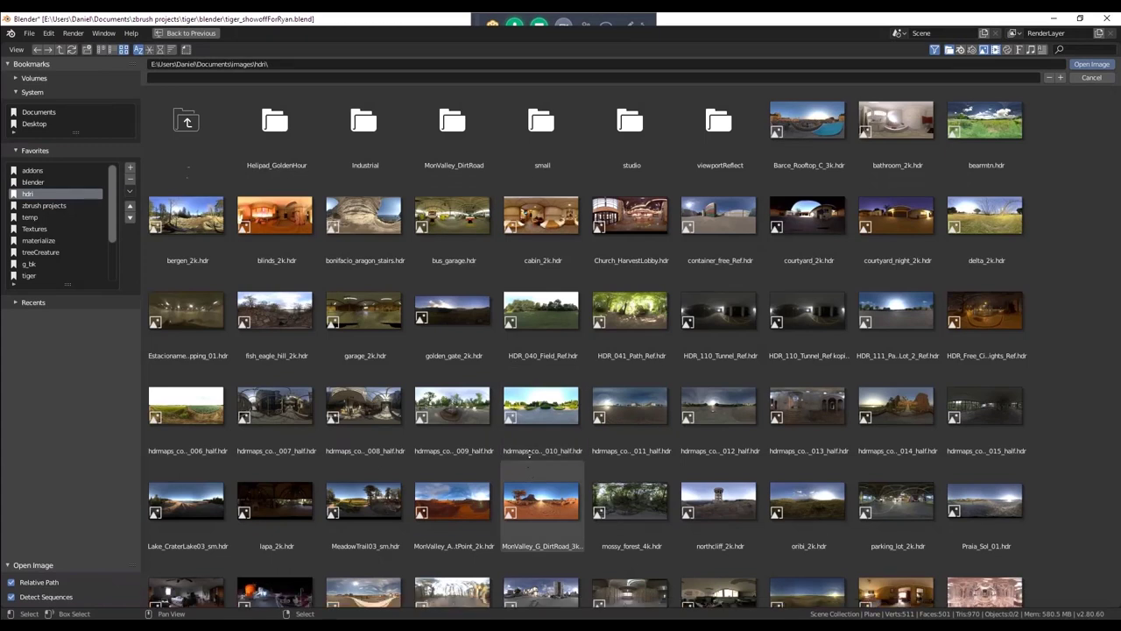
scroll(529, 454, down, 3)
scroll(589, 281, up, 2)
click(364, 342)
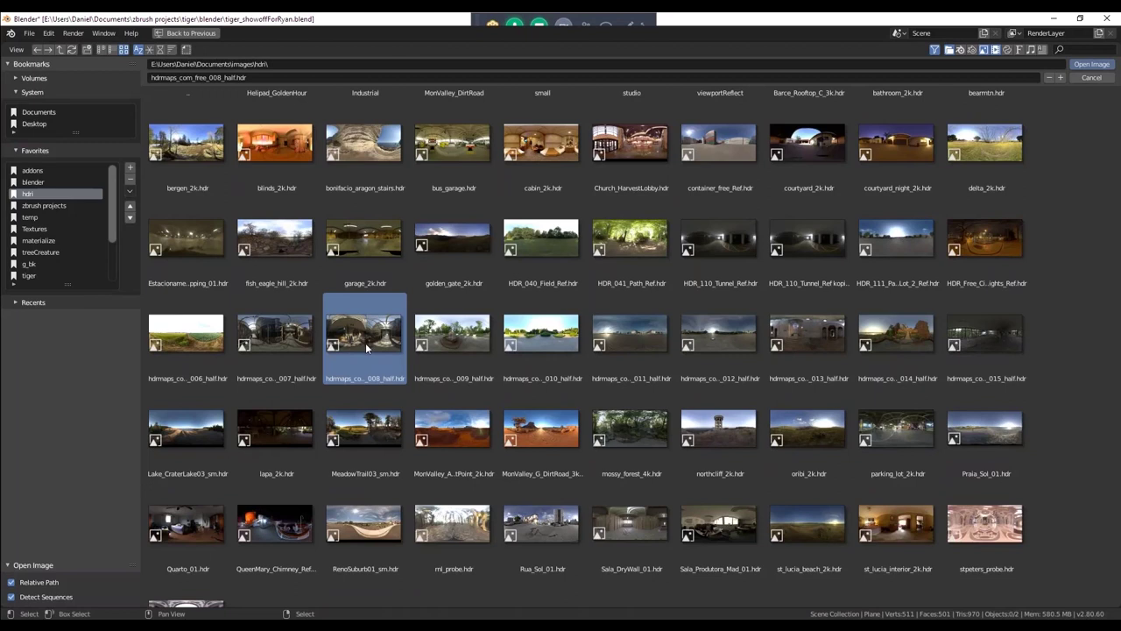
double_click(364, 342)
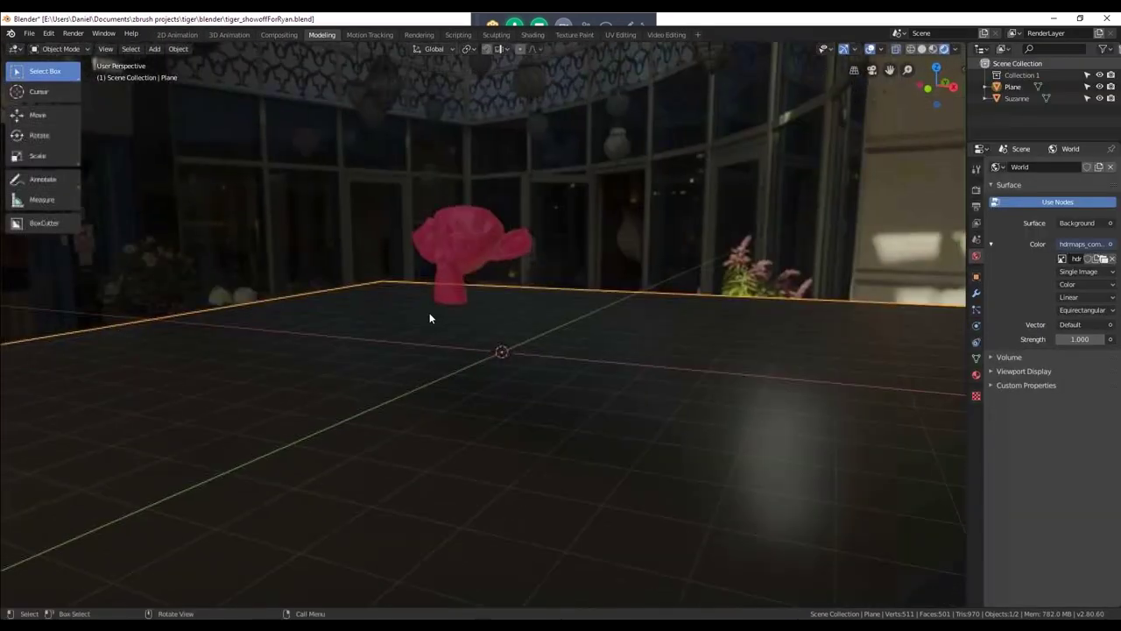
Add a UV sphere to the scene and move it up above the floor.
key(alt+a)
middle_drag(365, 368, 585, 267)
key(shift+a)
mouse_move(589, 277)
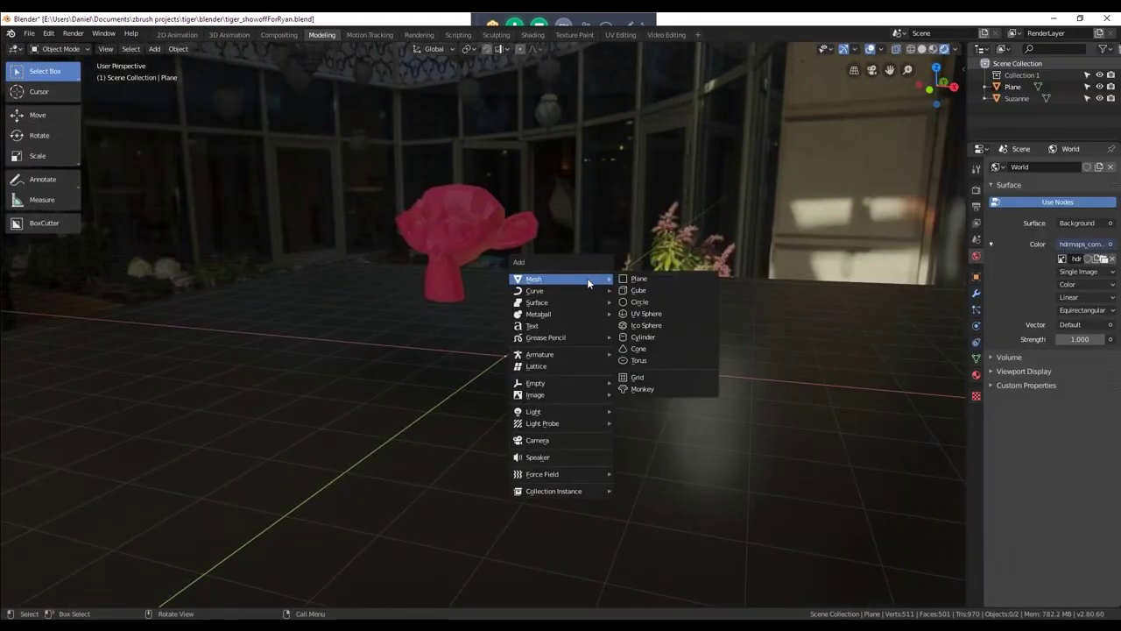
click(648, 314)
key(g)
click(639, 281)
Move the sphere along the Y axis, and freely reposition it beside the monkey head.
middle_drag(639, 280, 570, 300)
key(g)
key(y)
click(368, 300)
middle_drag(368, 300, 561, 289)
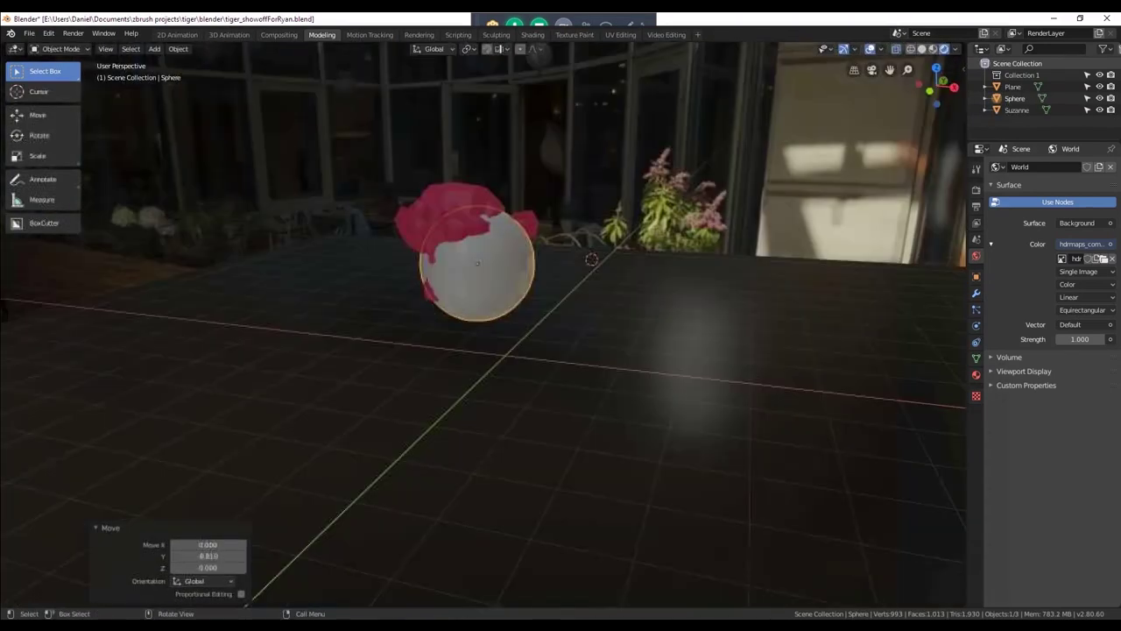
key(g)
click(642, 275)
Link the floor plane's dark material to the sphere and deselect everything.
right_click(613, 256)
click(612, 256)
mouse_move(612, 256)
middle_down()
mouse_move(586, 250)
mouse_move(610, 249)
middle_up()
shift+click(611, 247)
shift+click(640, 250)
shift+click(773, 331)
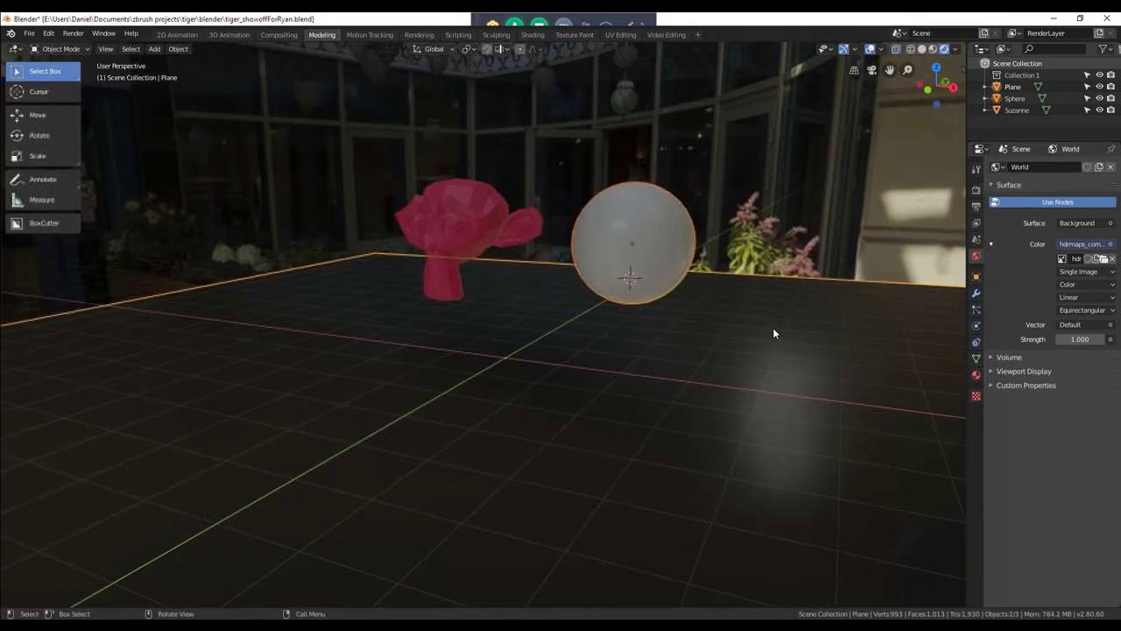
key(ctrl+l)
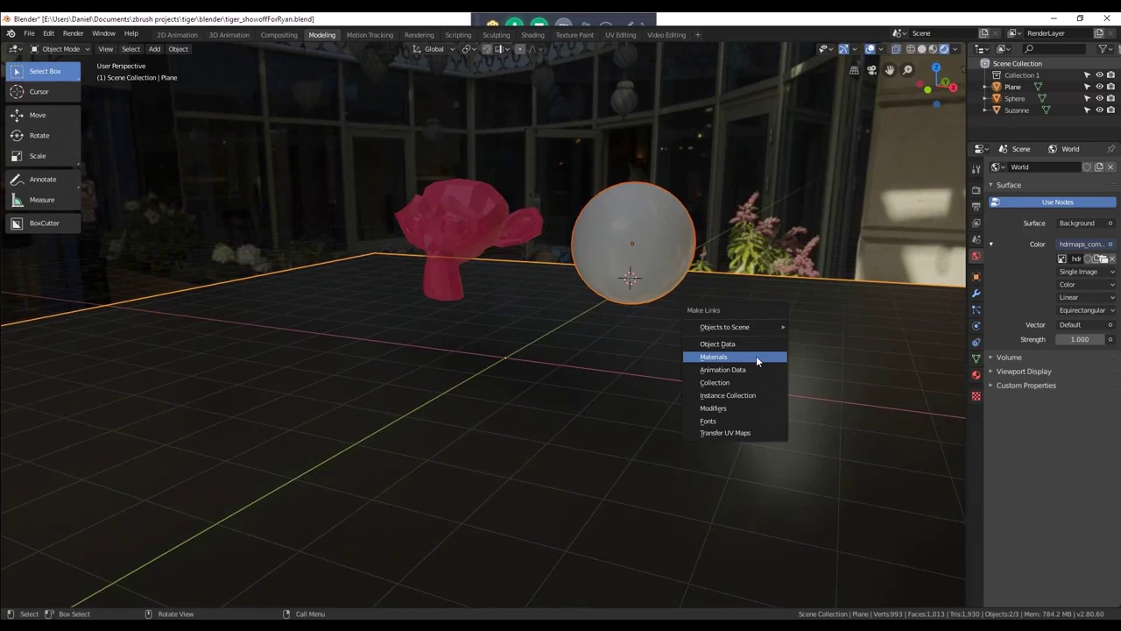
click(756, 355)
key(alt+a)
Duplicate the dark sphere and place the copy higher on the side away from the monkey head.
middle_drag(722, 273, 577, 254)
click(577, 259)
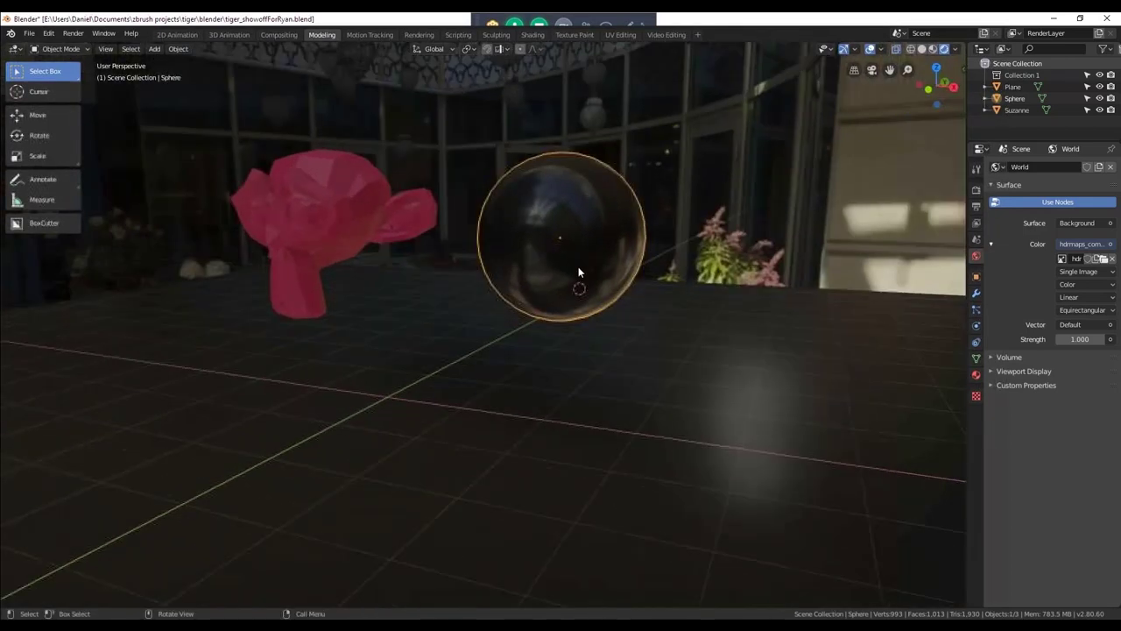
key(shift+d)
click(744, 188)
middle_drag(744, 188, 691, 185)
key(alt+a)
Link the monkey head's pink material to the duplicated sphere.
click(693, 183)
shift+click(349, 226)
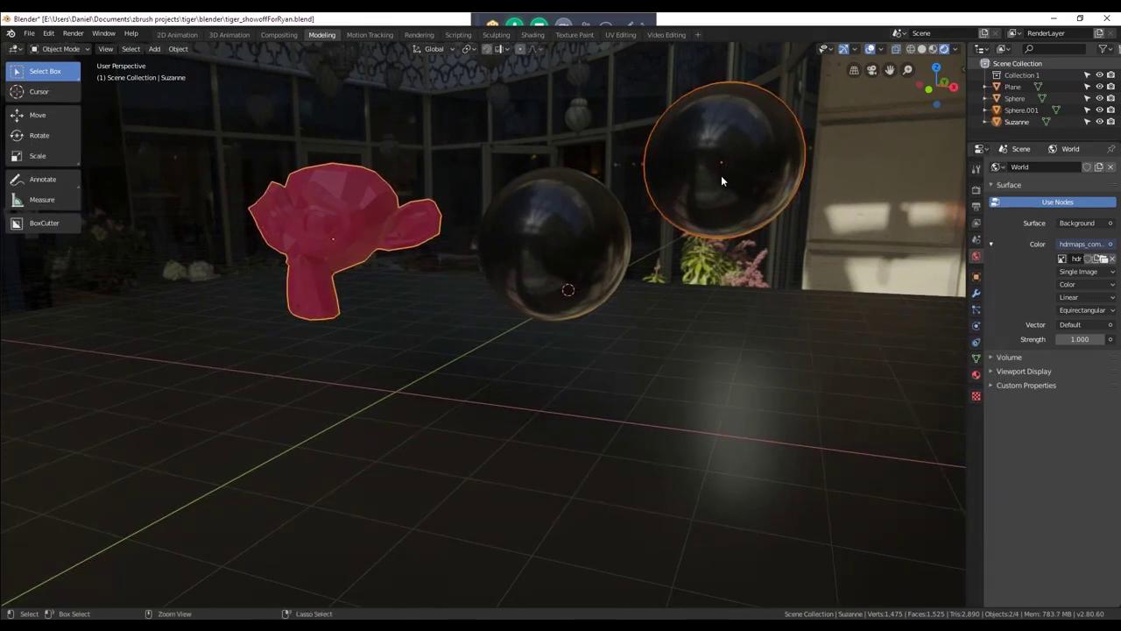
key(ctrl+l)
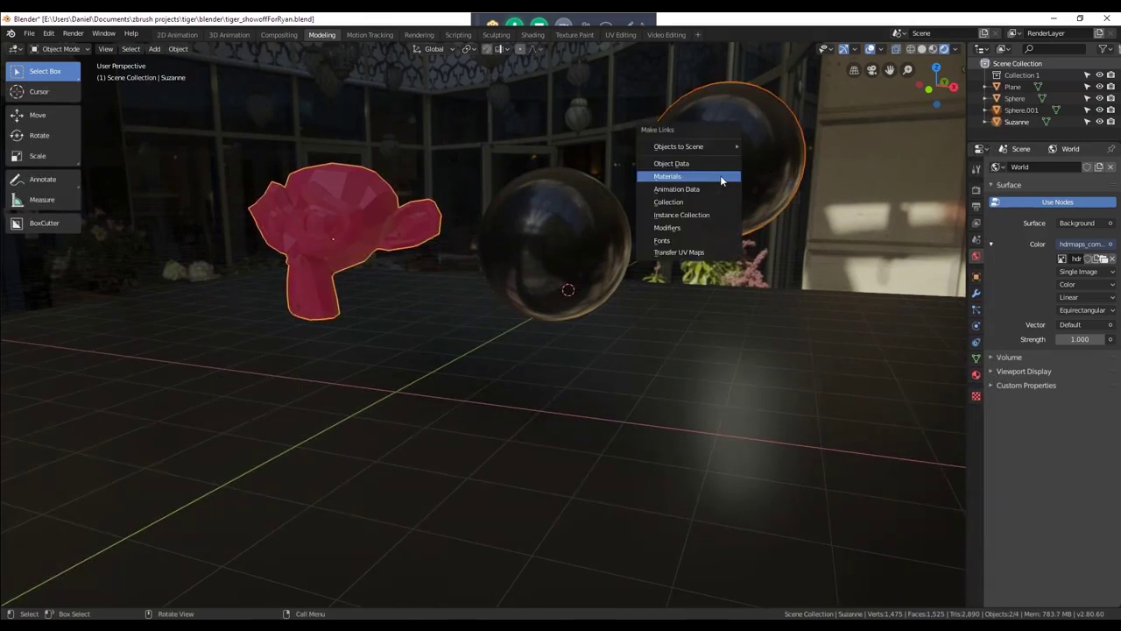
click(720, 176)
Lower the roughness of the dark material shared by the first sphere and the floor to about 0.058.
click(593, 229)
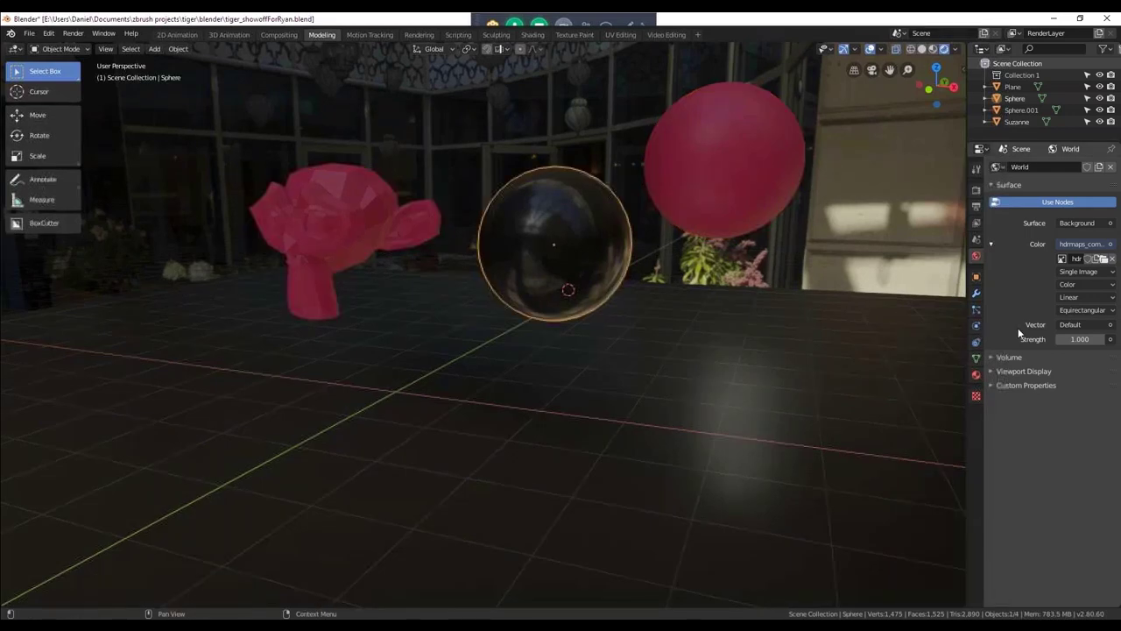
click(977, 374)
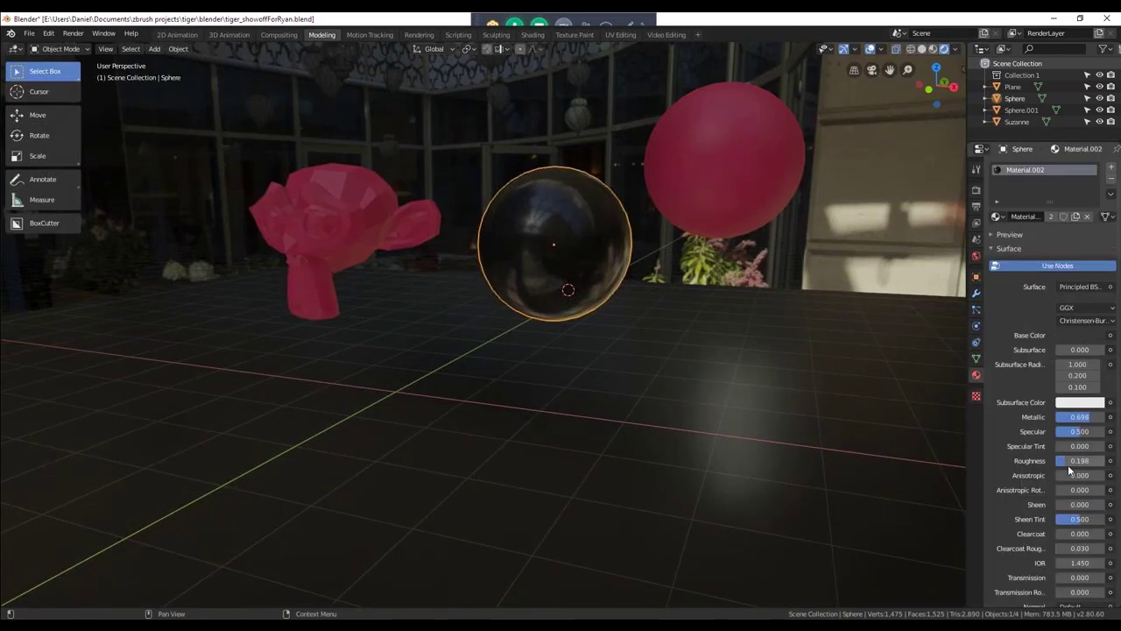
scroll(515, 353, down, 2)
key(alt+a)
middle_drag(515, 354, 543, 298)
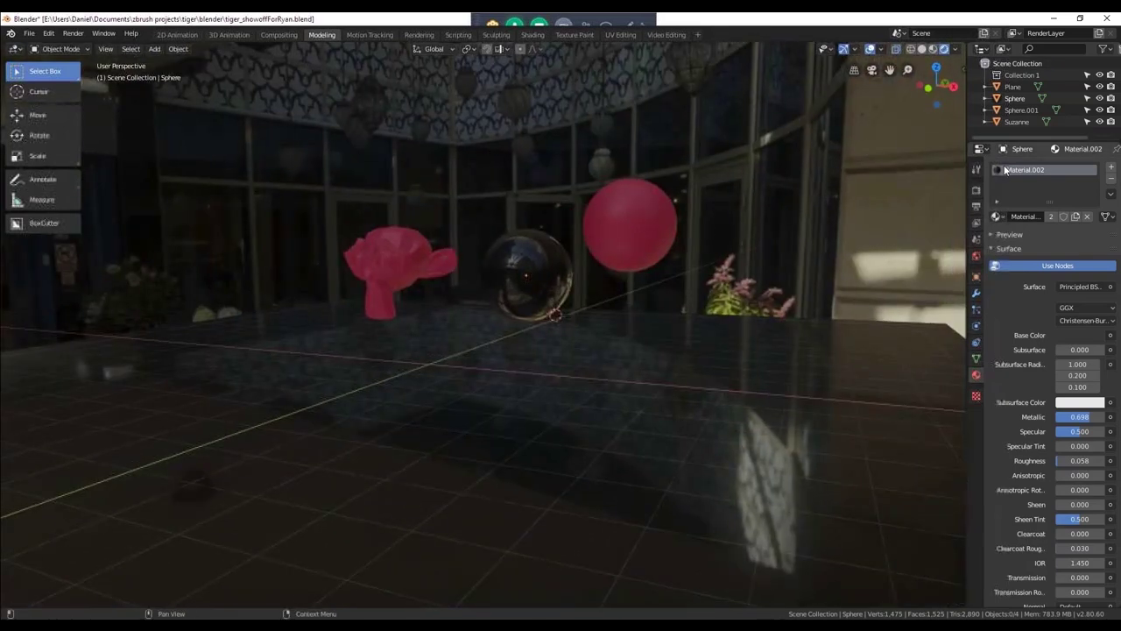
View the reflective scene from the front and check the render settings with Eevee as the render engine.
middle_drag(471, 281, 556, 261)
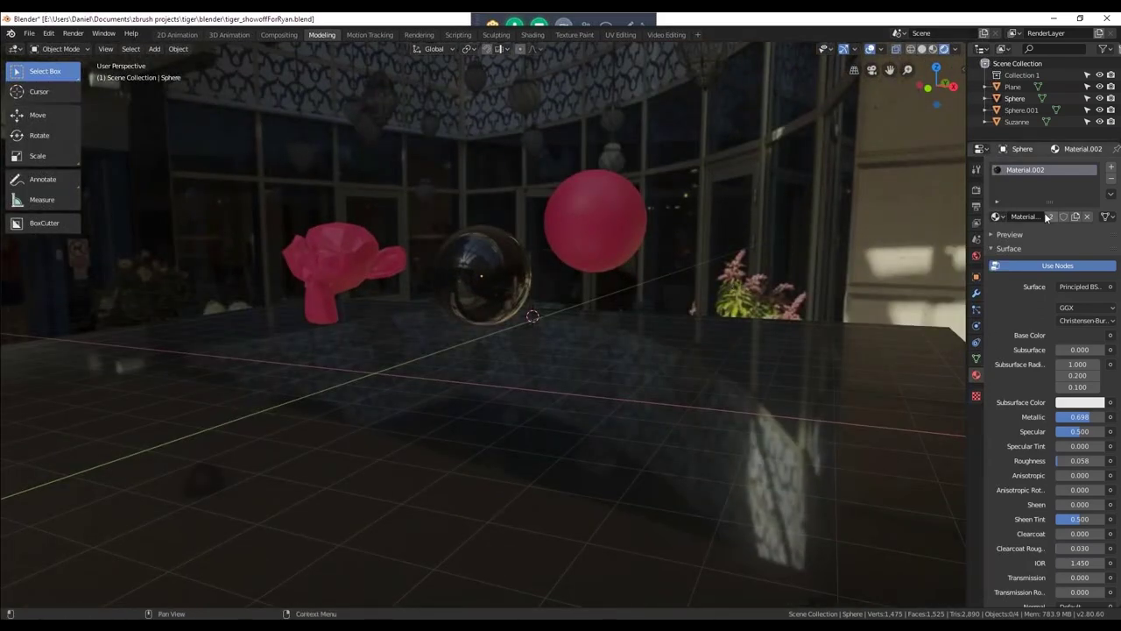
click(976, 189)
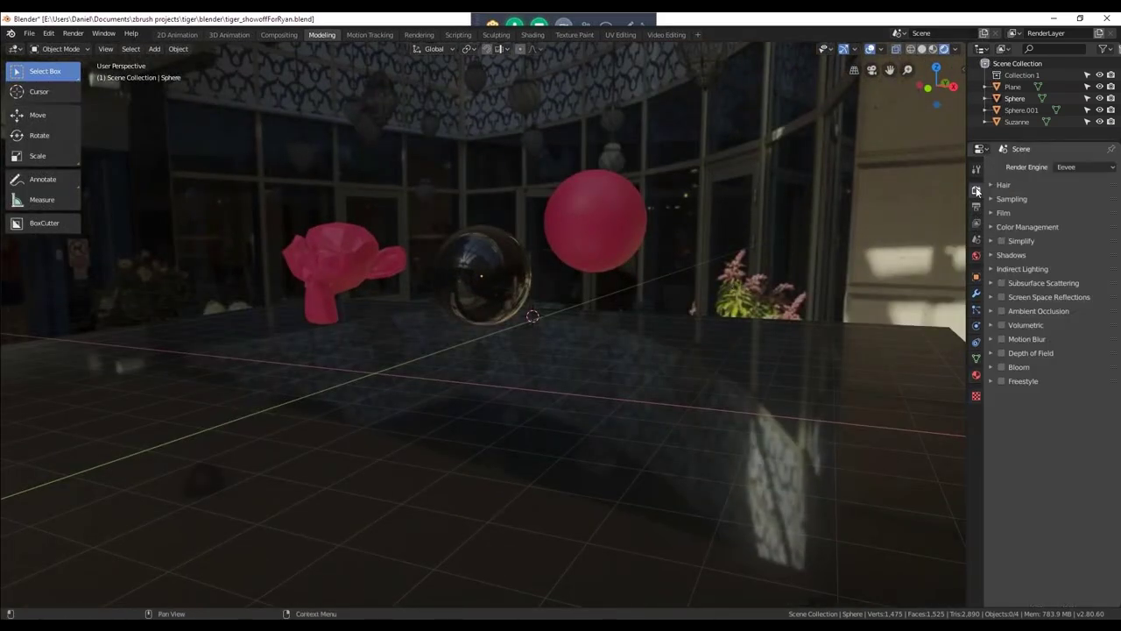
middle_drag(434, 234, 380, 266)
click(1086, 167)
click(1089, 183)
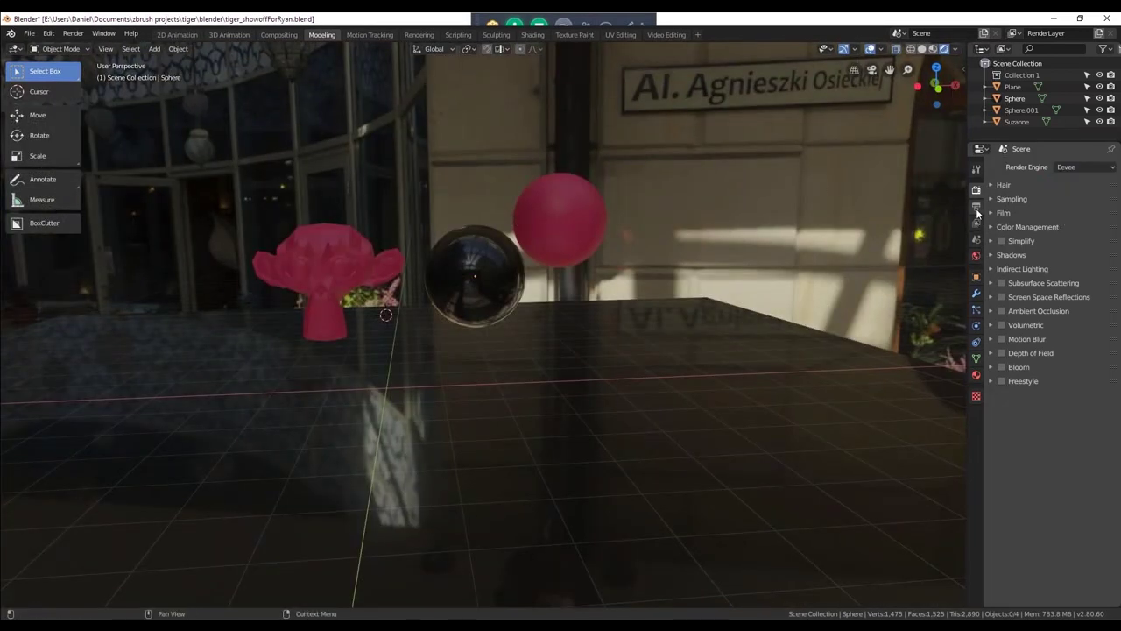
Toggle Screen Space Reflections to compare the floor's reflections, leave them on, and enable Ambient Occlusion in the Eevee render settings.
click(976, 207)
click(976, 190)
click(1004, 298)
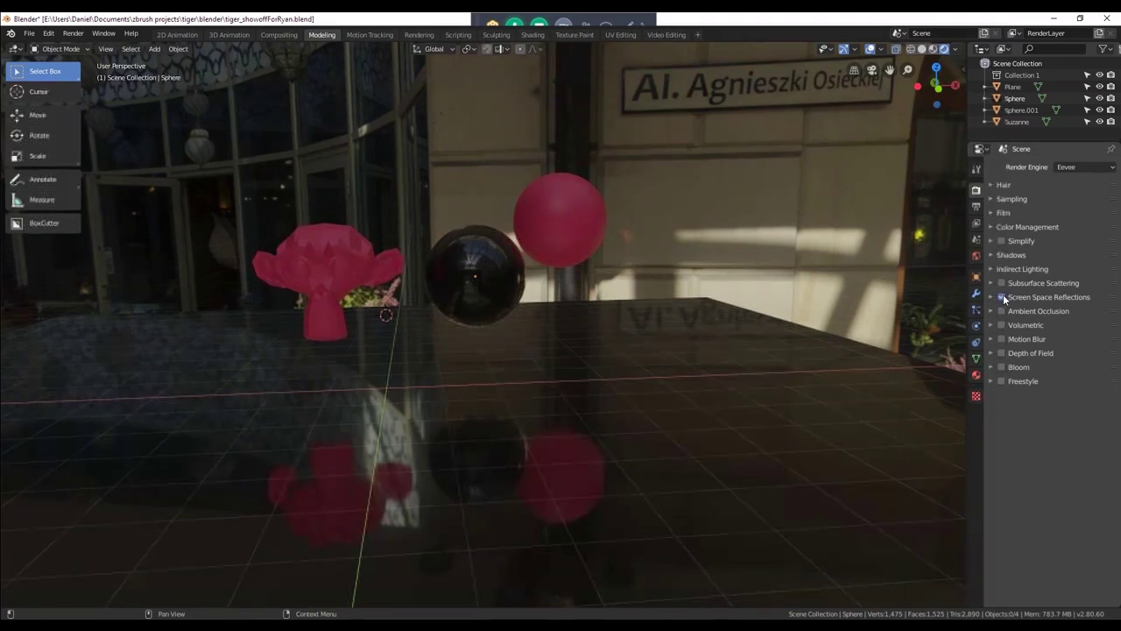
click(1003, 298)
click(1003, 299)
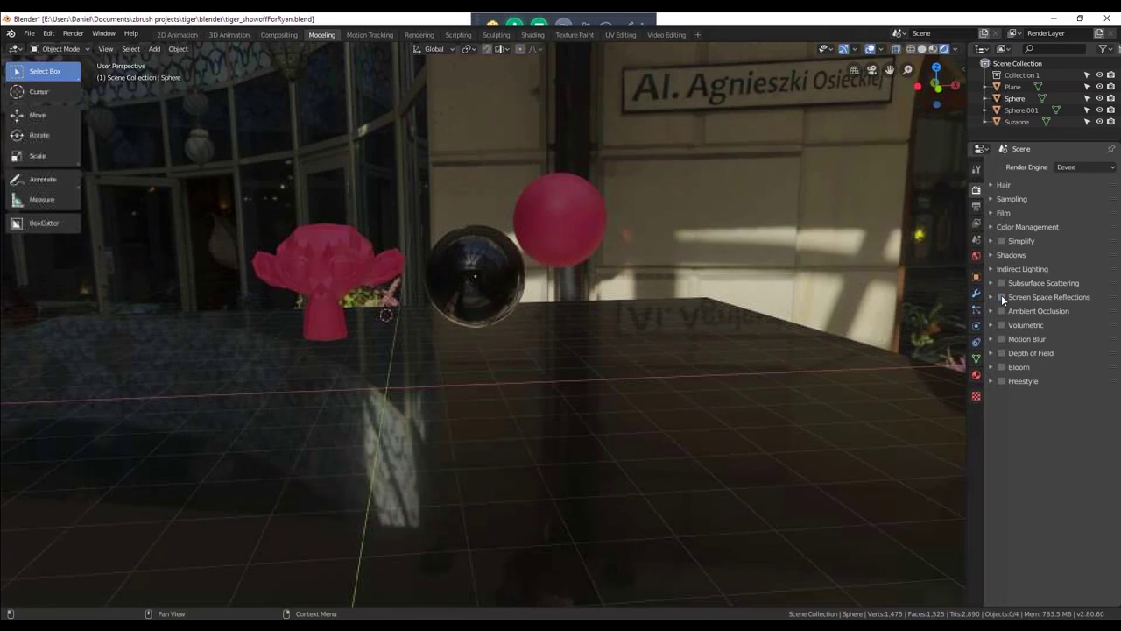
click(1002, 311)
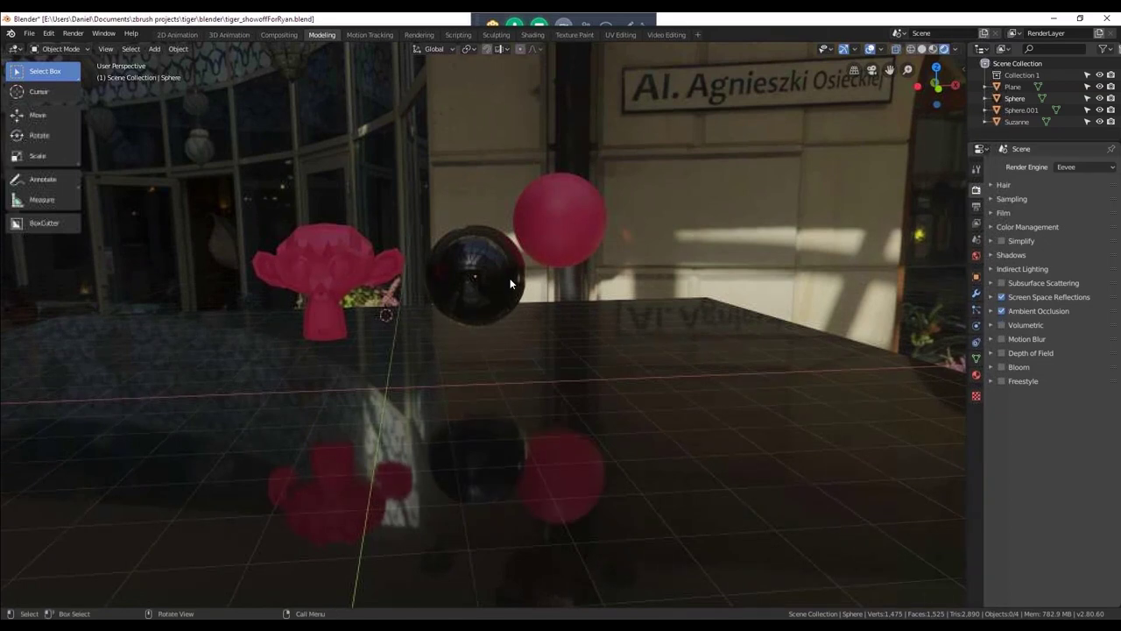
Set the ambient occlusion distance to 2.000, try a factor of 5.00 and settle on 2.00.
click(1039, 312)
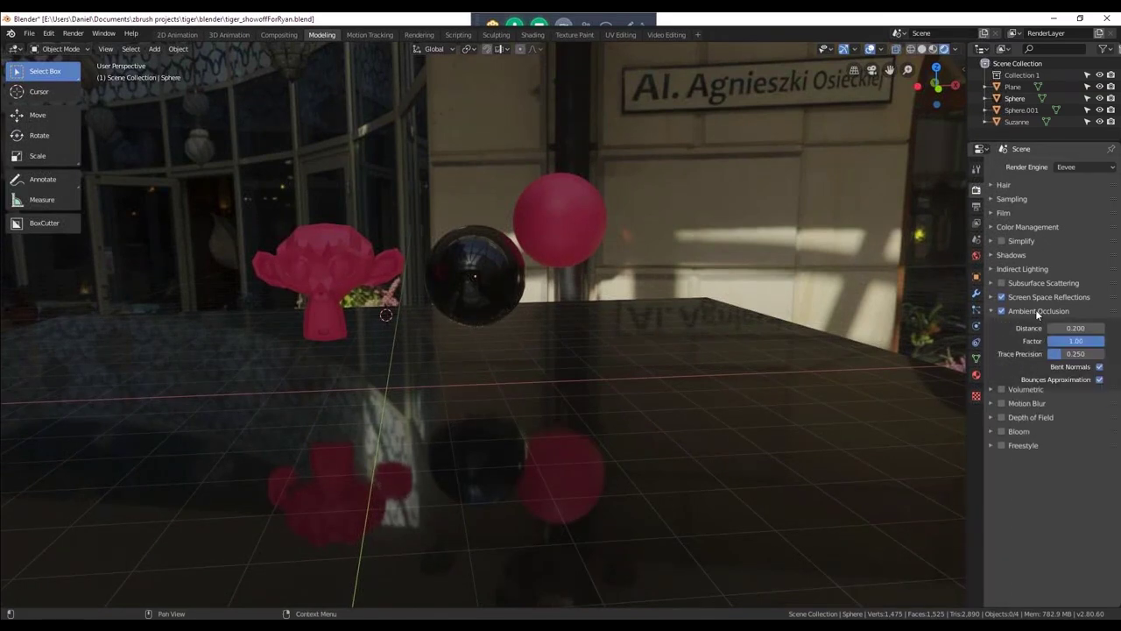
click(1076, 340)
text(5)
key(Return)
middle_drag(409, 339, 461, 271)
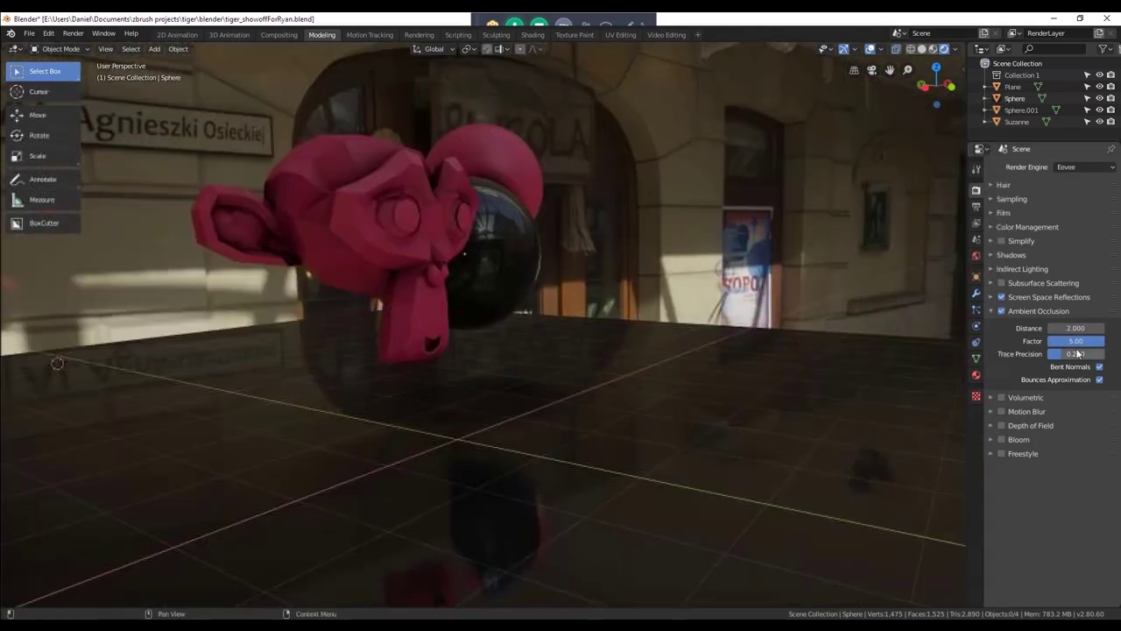
click(1076, 341)
text(2)
key(Return)
middle_drag(546, 332, 536, 297)
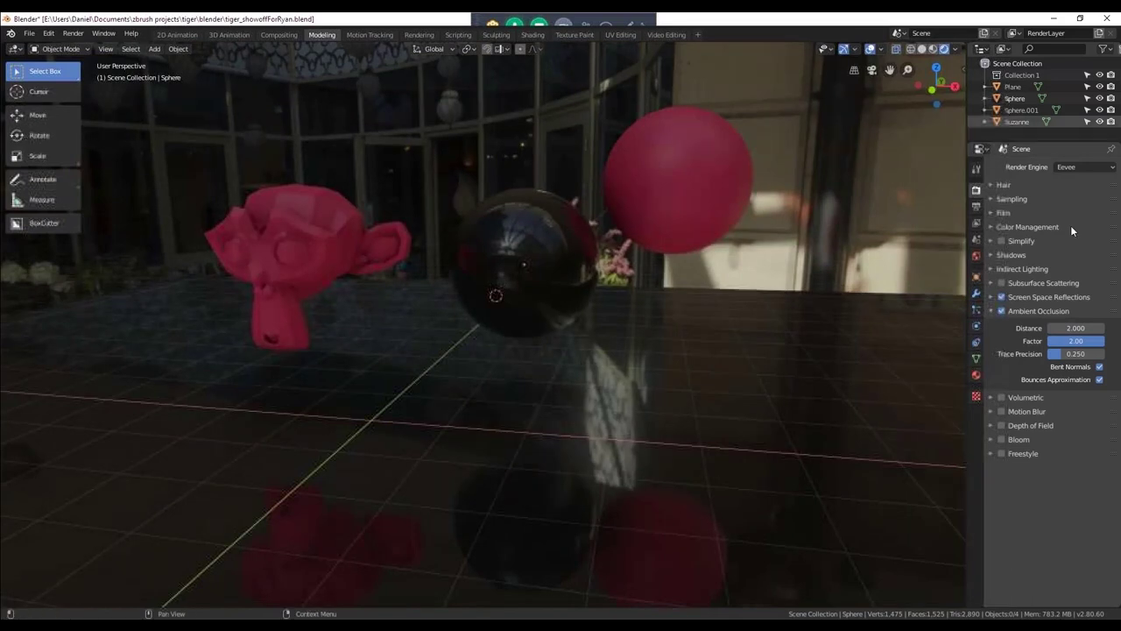
Change the render engine to Cycles and view the same scene path traced.
click(1085, 166)
click(1072, 204)
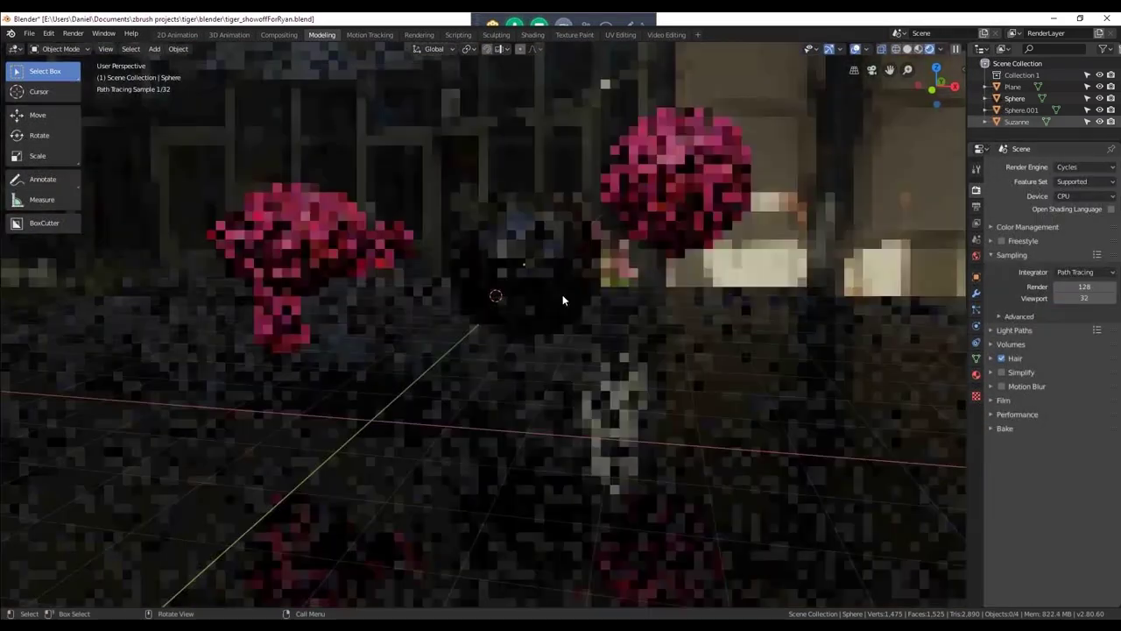
mouse_move(563, 294)
middle_down()
mouse_move(609, 289)
mouse_move(541, 295)
mouse_move(517, 254)
mouse_move(508, 262)
mouse_move(555, 254)
middle_up()
Extrude bent arms from faces on the side of the upper pink sphere and return to Object Mode.
click(672, 192)
middle_drag(672, 192, 633, 196)
key(ctrl+Tab)
click(705, 195)
key(alt+a)
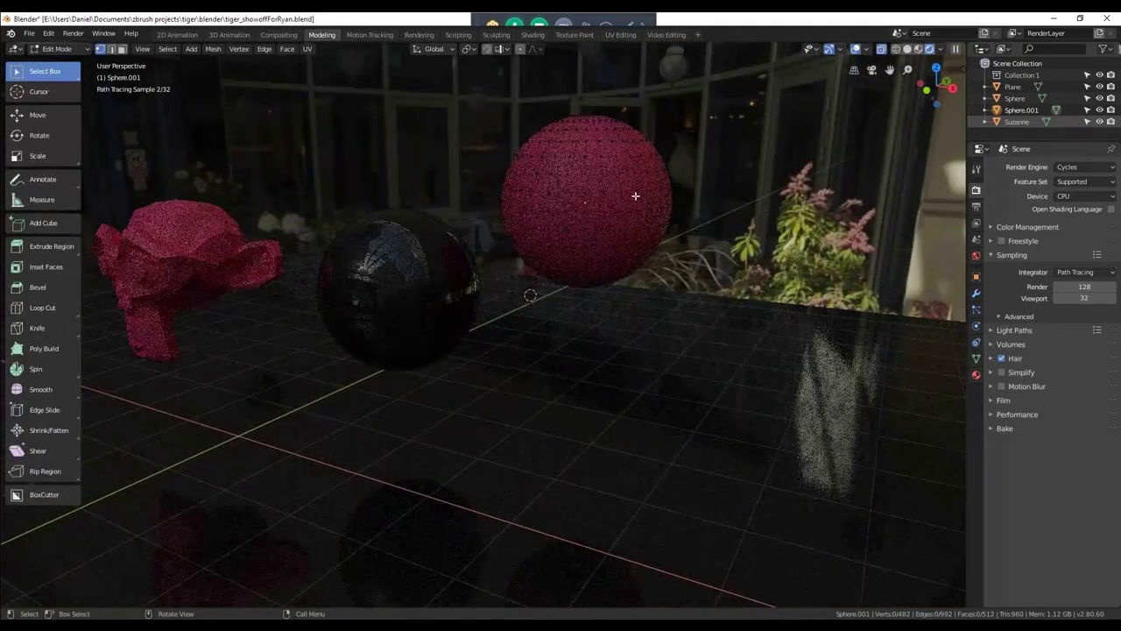
middle_drag(607, 192, 612, 197)
key(c)
mouse_move(627, 180)
mouse_down()
mouse_move(639, 180)
mouse_move(636, 169)
mouse_move(637, 204)
mouse_move(656, 200)
mouse_up()
right_click(634, 178)
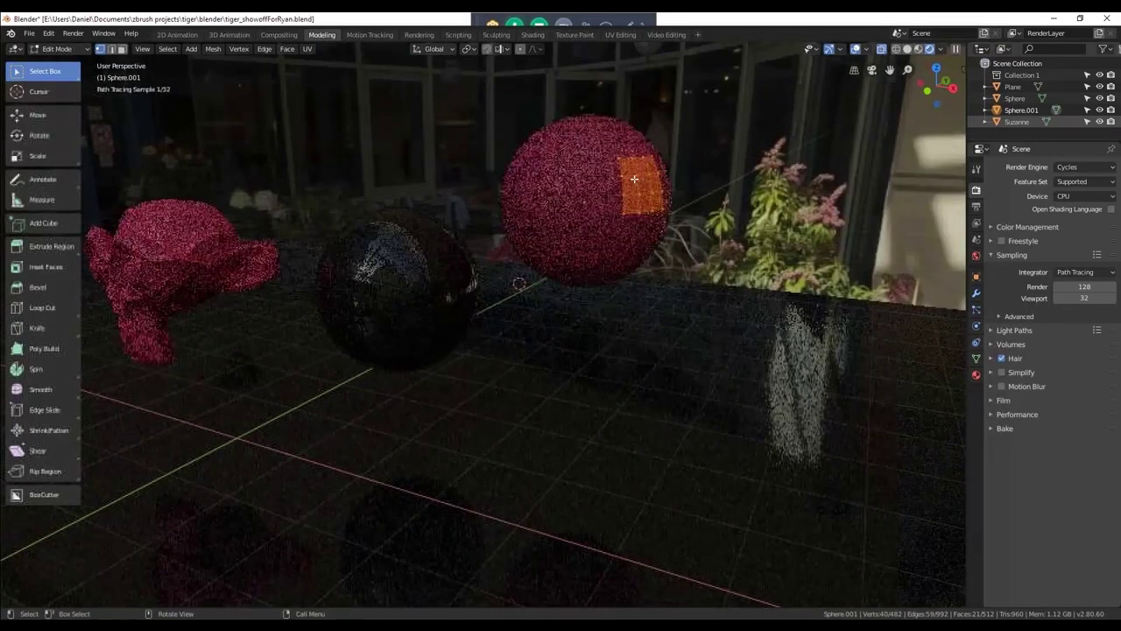
middle_drag(634, 179, 697, 167)
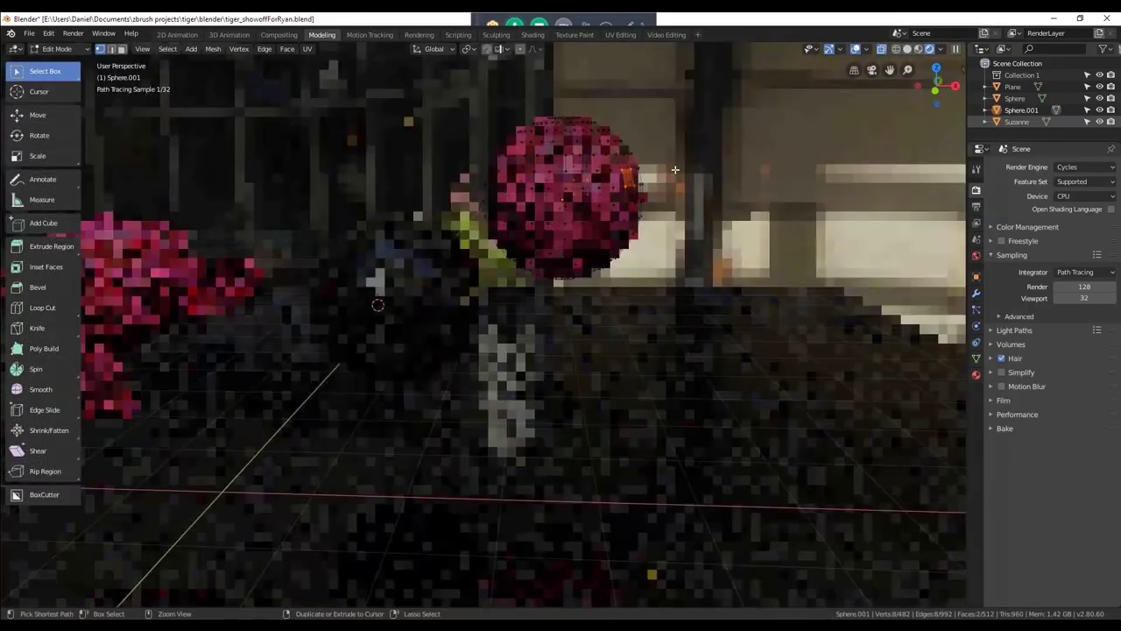
key(ctrl+Tab)
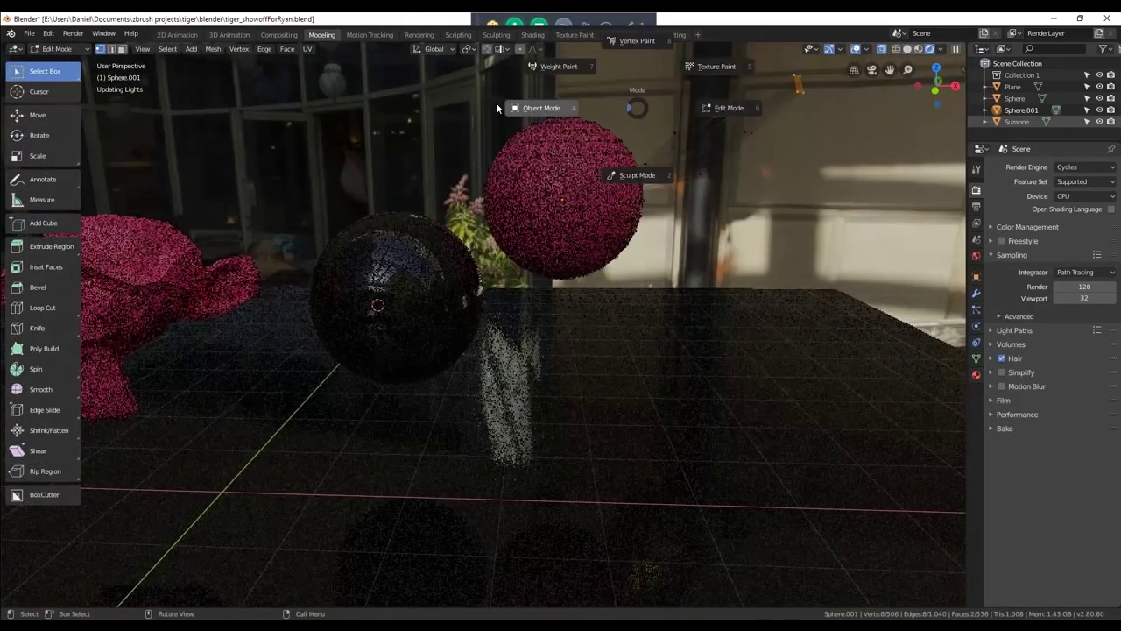
click(496, 102)
mouse_move(577, 166)
middle_down()
mouse_move(534, 163)
mouse_move(580, 177)
mouse_move(576, 189)
mouse_move(595, 168)
mouse_move(563, 169)
mouse_move(554, 186)
middle_up()
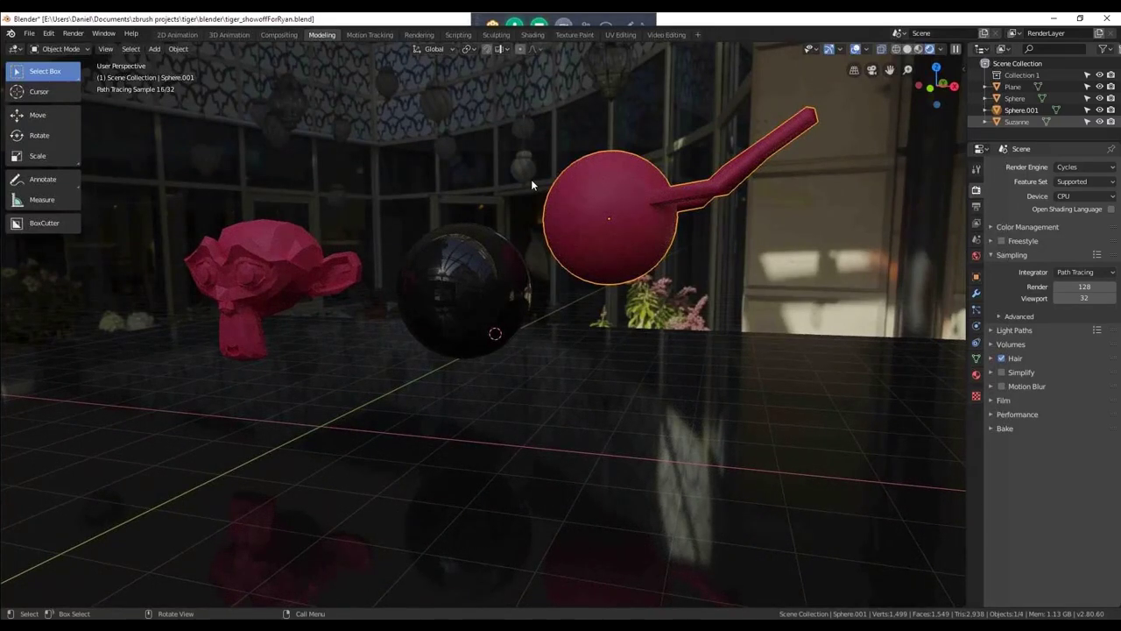
middle_drag(485, 300, 473, 299)
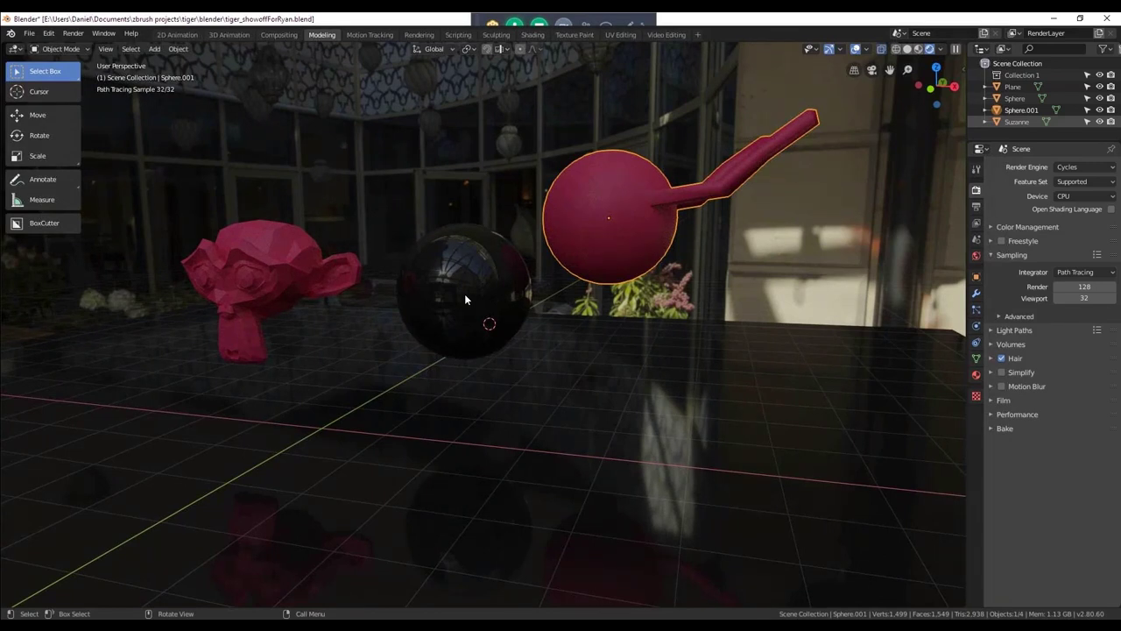
Extrude a curved arm from the side of the dark sphere and return to Object Mode.
middle_drag(269, 246, 564, 312)
click(514, 310)
key(Tab)
click(513, 311)
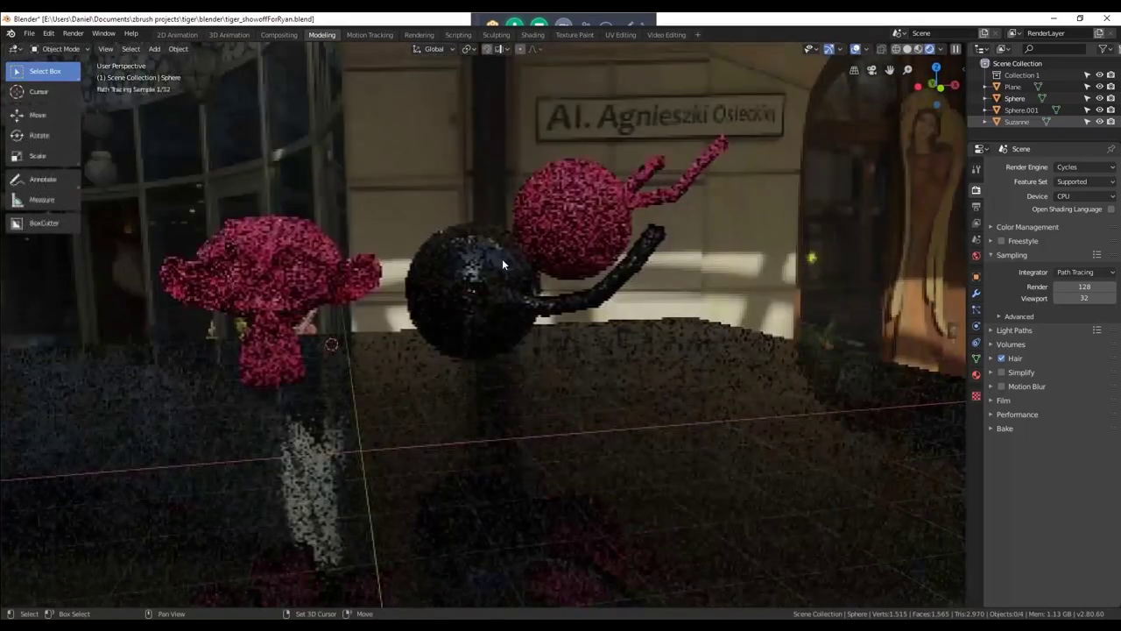
Inspect the reflections around the extruded arms in Cycles and switch the render engine back to Eevee for comparison.
scroll(506, 273, up, 3)
middle_drag(506, 273, 477, 281)
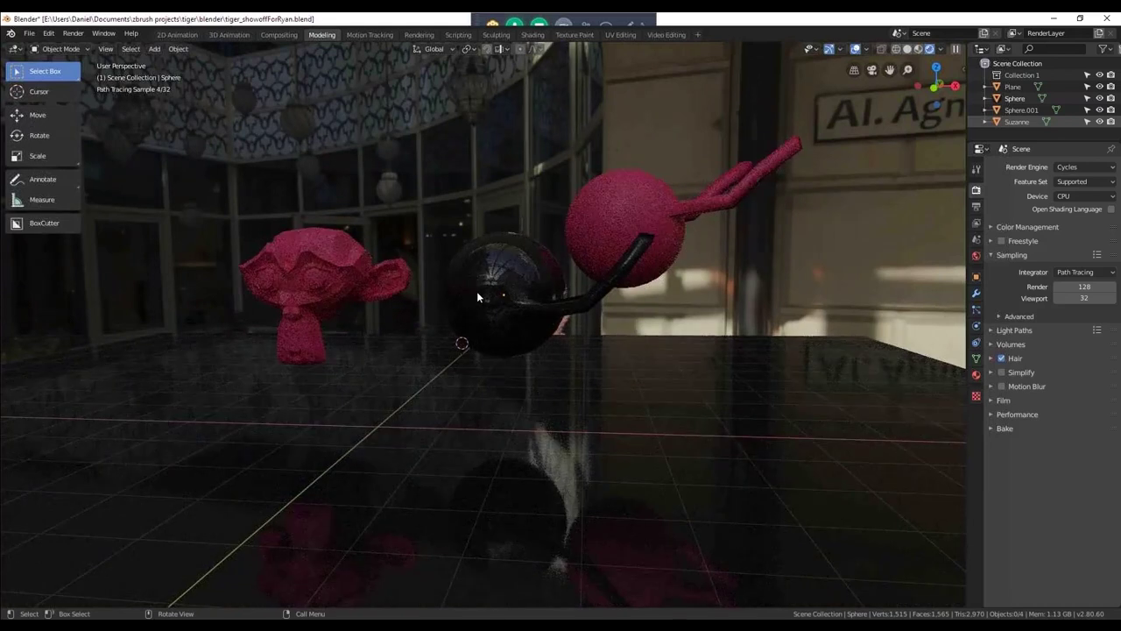
mouse_move(456, 296)
middle_down()
mouse_move(490, 335)
mouse_move(448, 301)
middle_up()
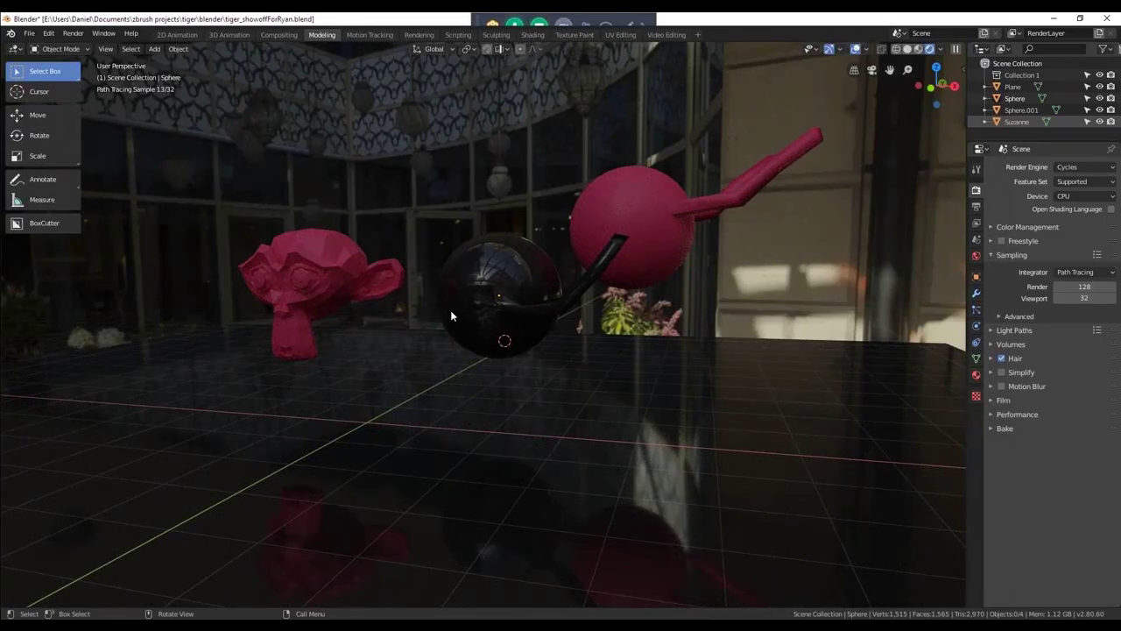
middle_drag(314, 278, 349, 286)
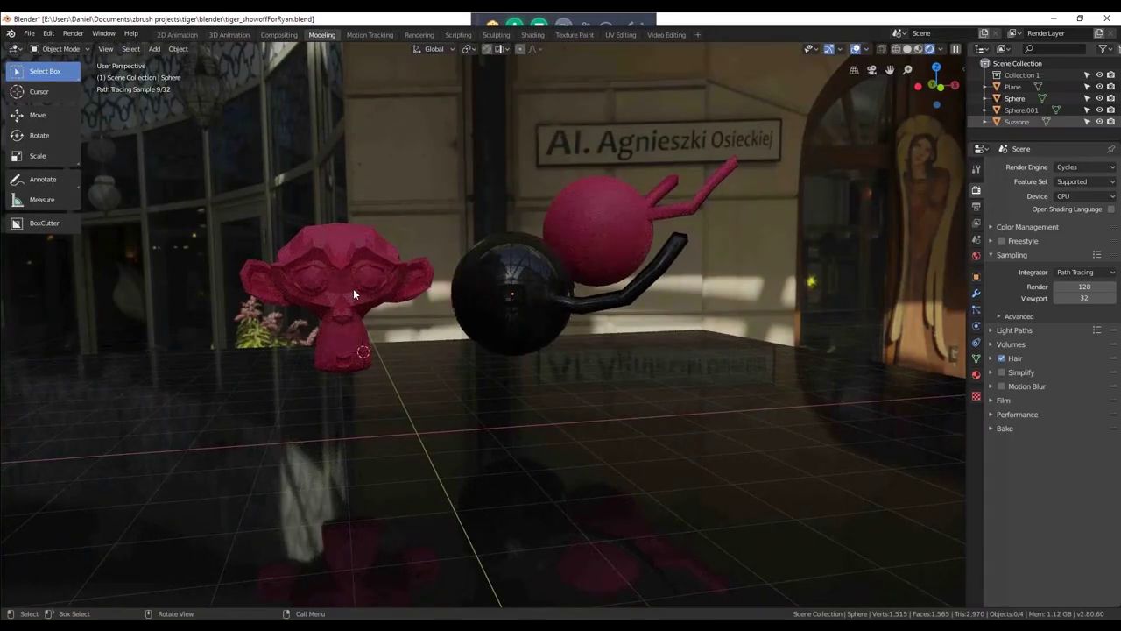
middle_drag(348, 285, 375, 288)
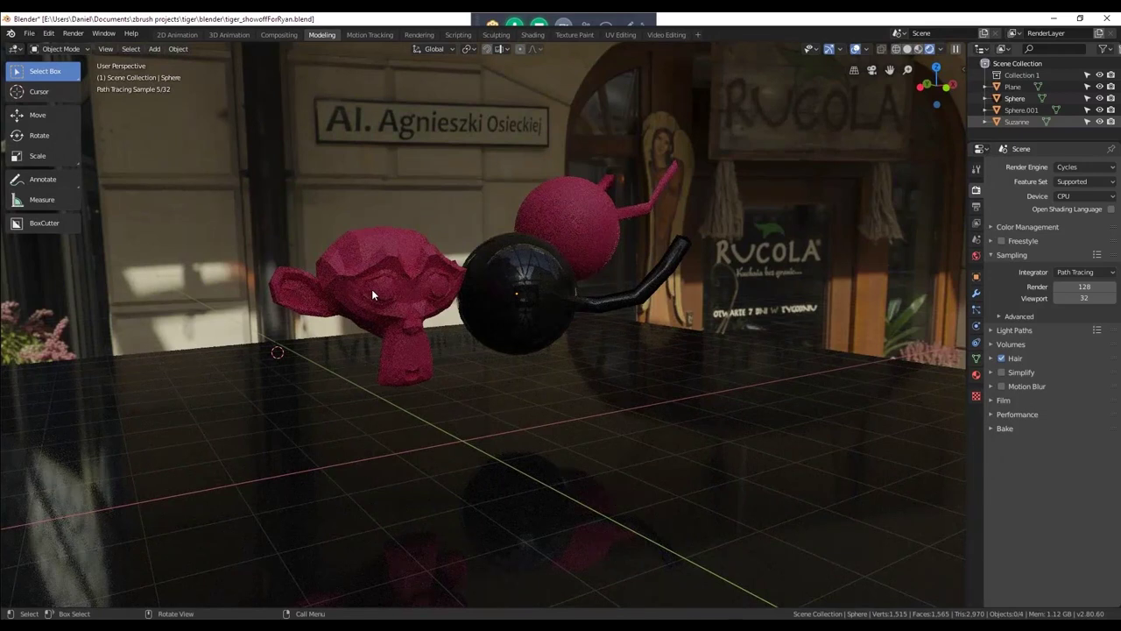
middle_drag(393, 288, 501, 247)
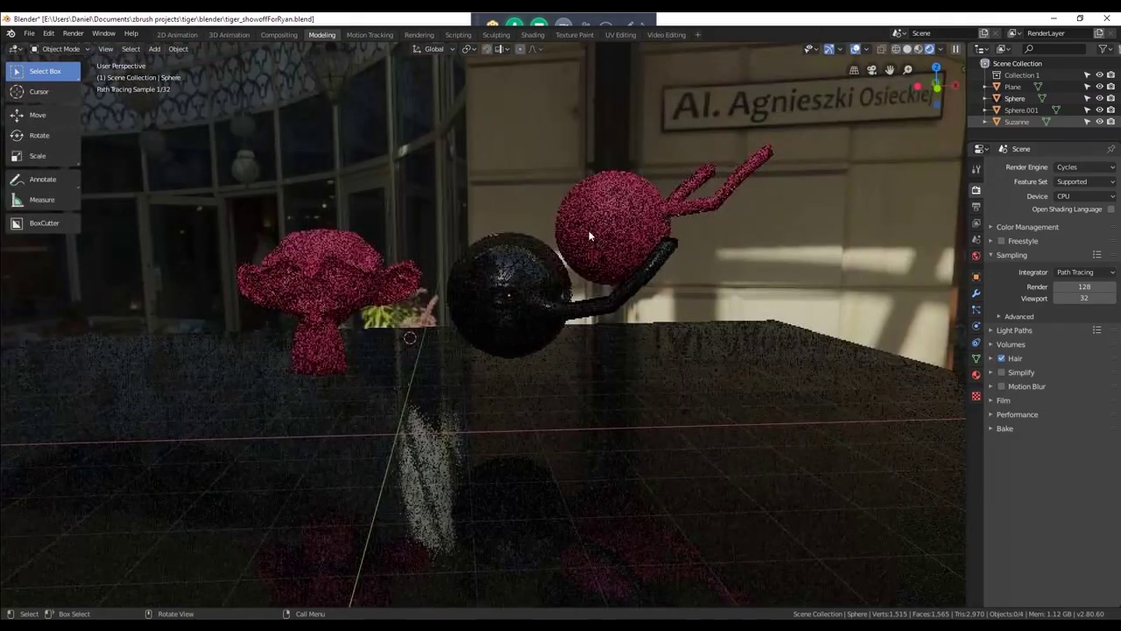
click(1083, 167)
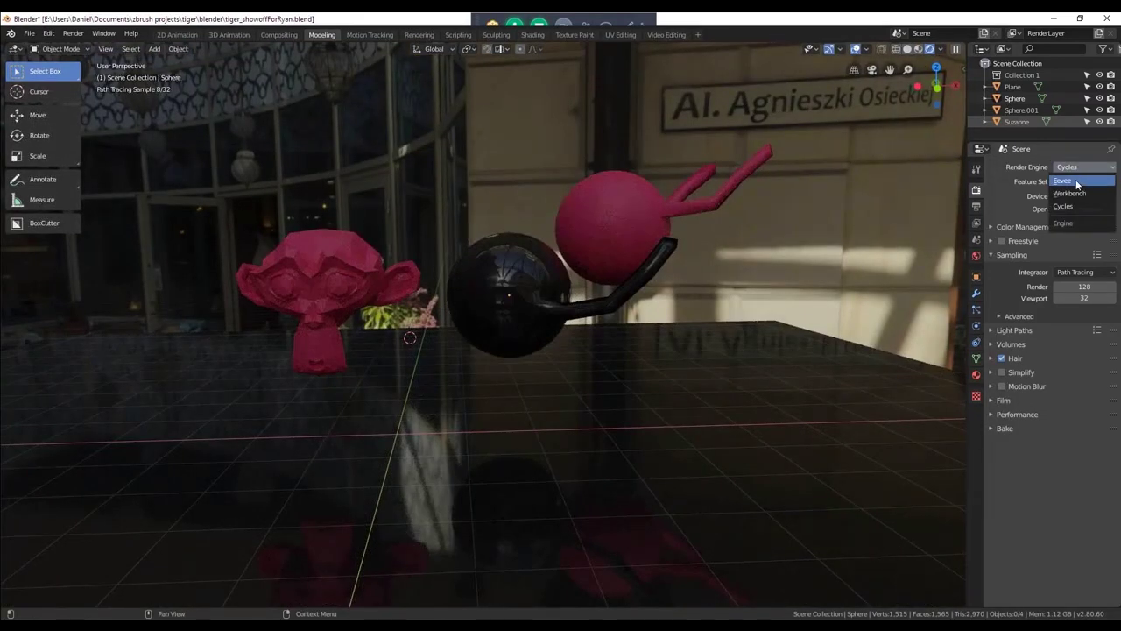
click(1076, 180)
middle_drag(410, 284, 491, 294)
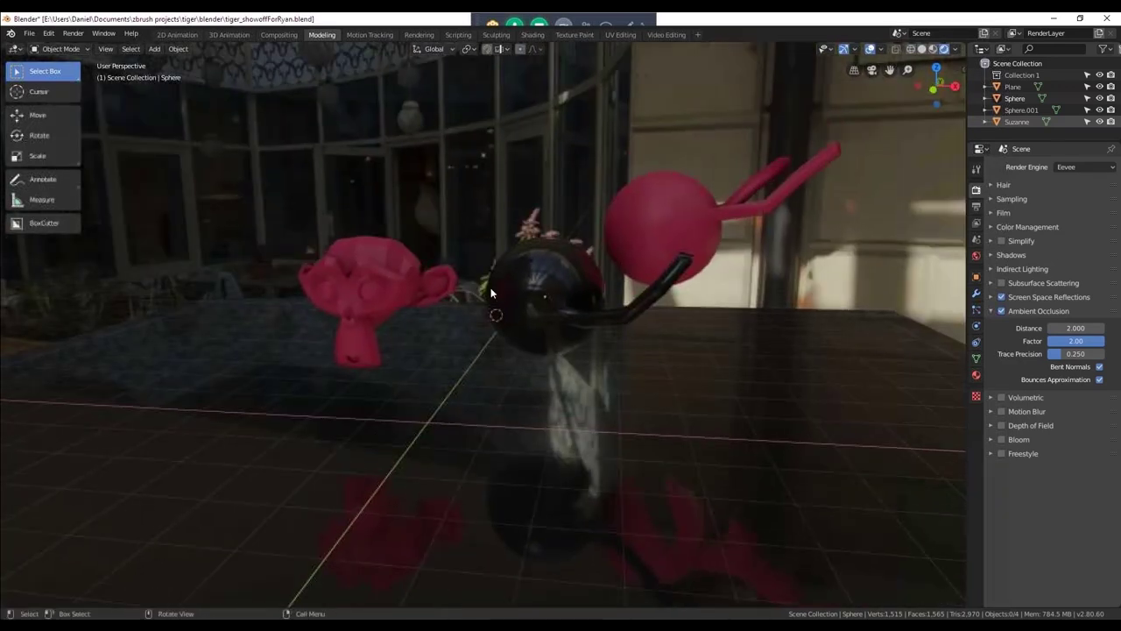
Reopen the tiger scene, the first entry among the recently opened files.
key(ctrl+shift+o)
click(459, 293)
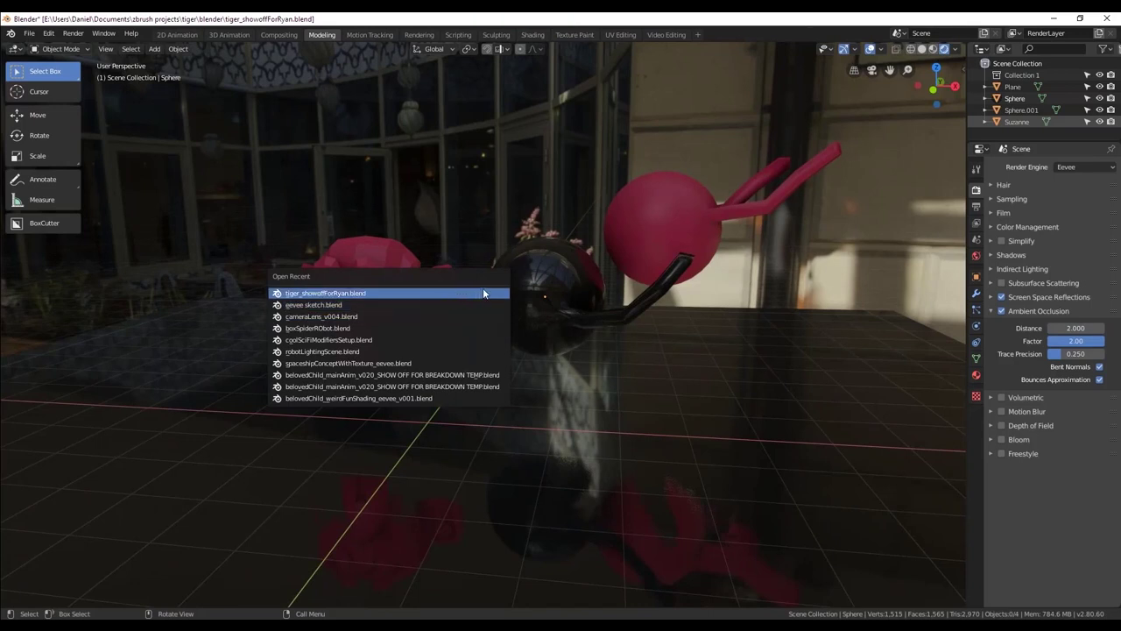
click(482, 293)
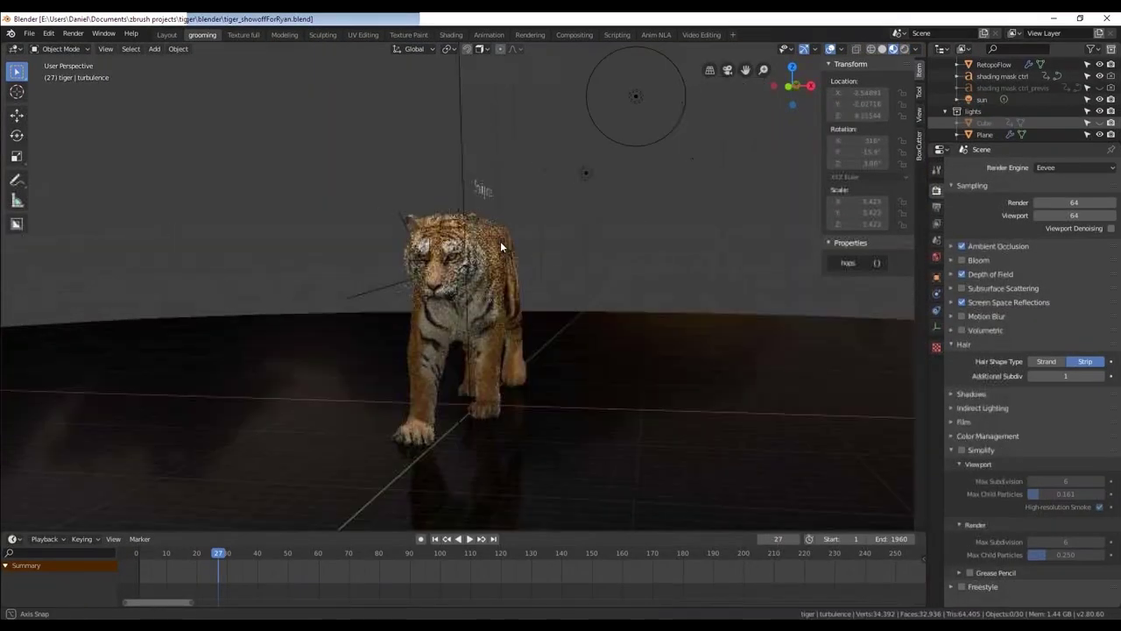
Examine the tiger's fur, shading and floor reflections in the Eevee viewport from several angles.
middle_drag(501, 247, 435, 250)
scroll(492, 207, up, 2)
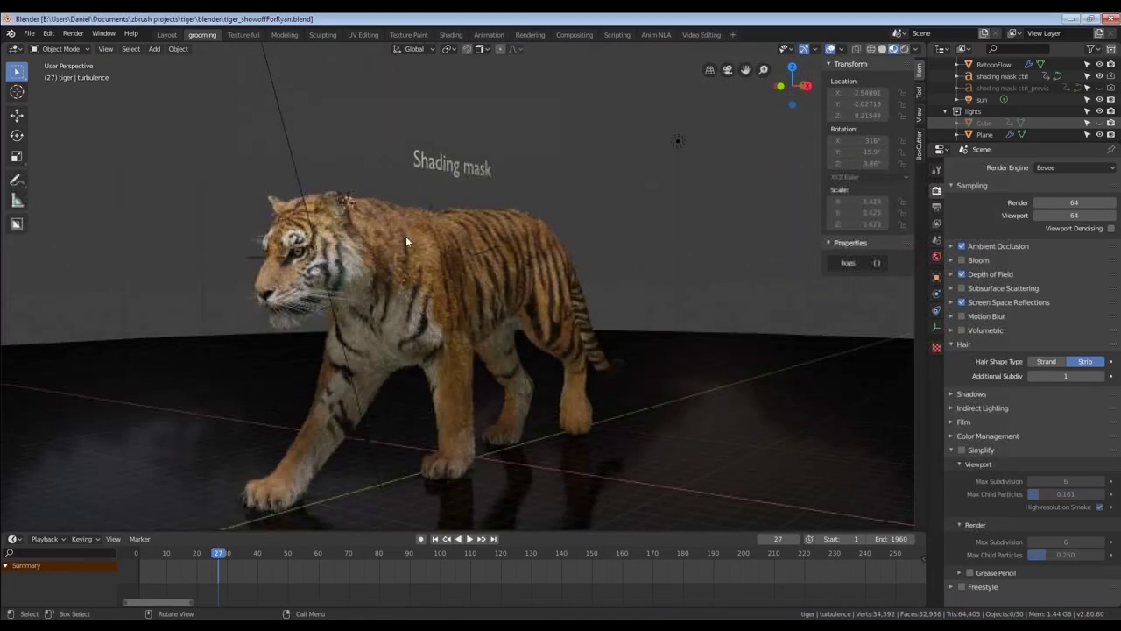
mouse_move(408, 235)
middle_down()
mouse_move(454, 234)
mouse_move(371, 239)
middle_up()
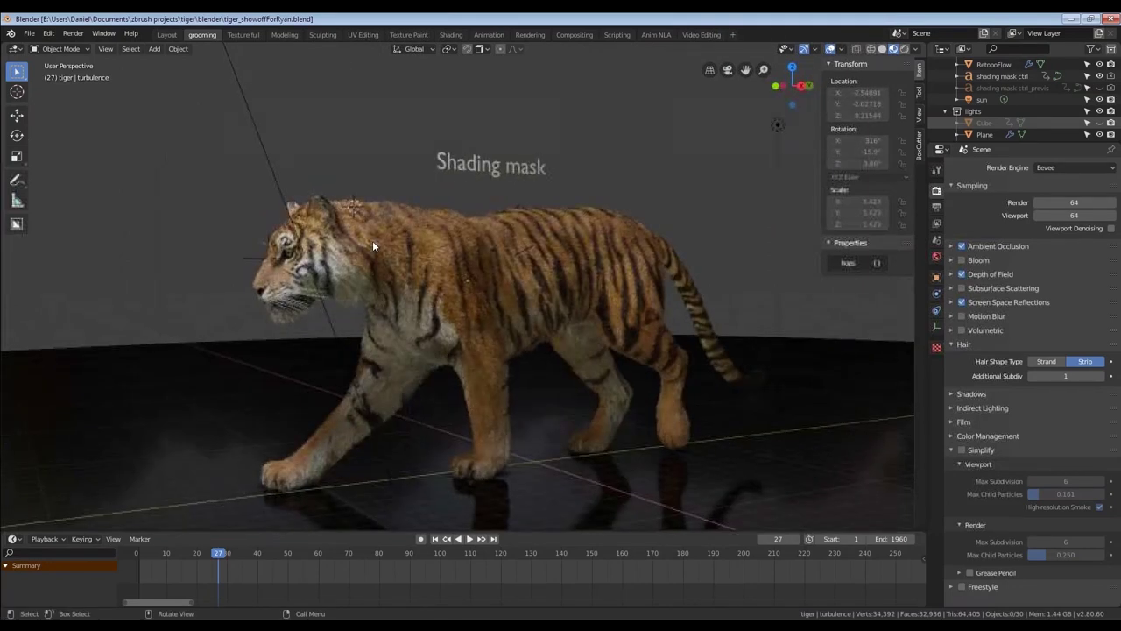
middle_drag(373, 247, 399, 245)
scroll(441, 212, up, 3)
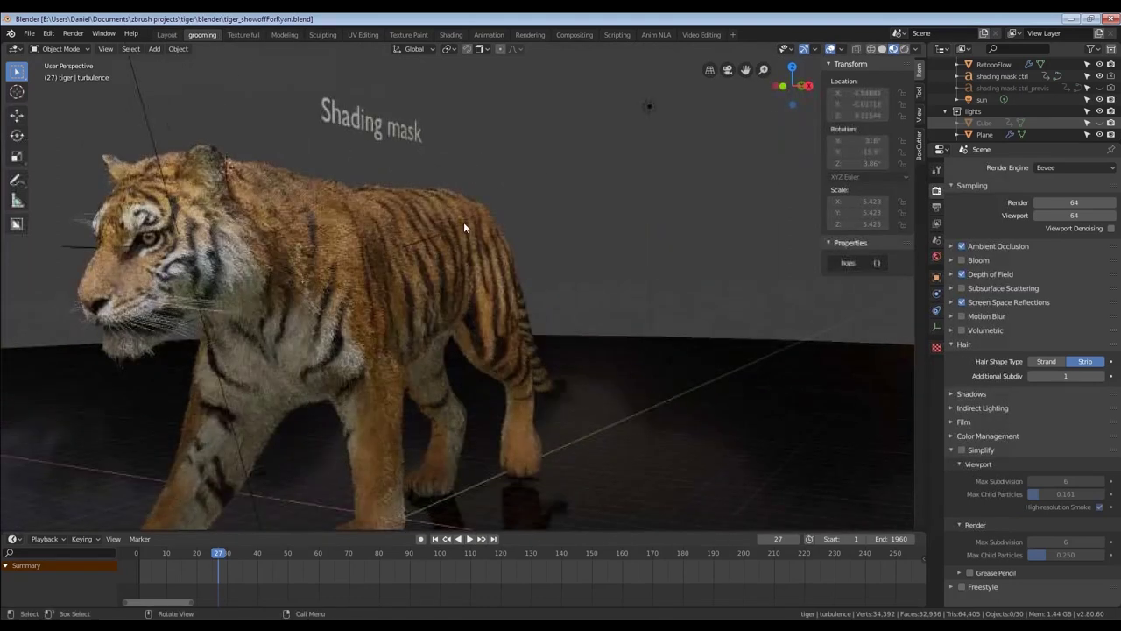
middle_drag(463, 223, 510, 192)
key(shift+a)
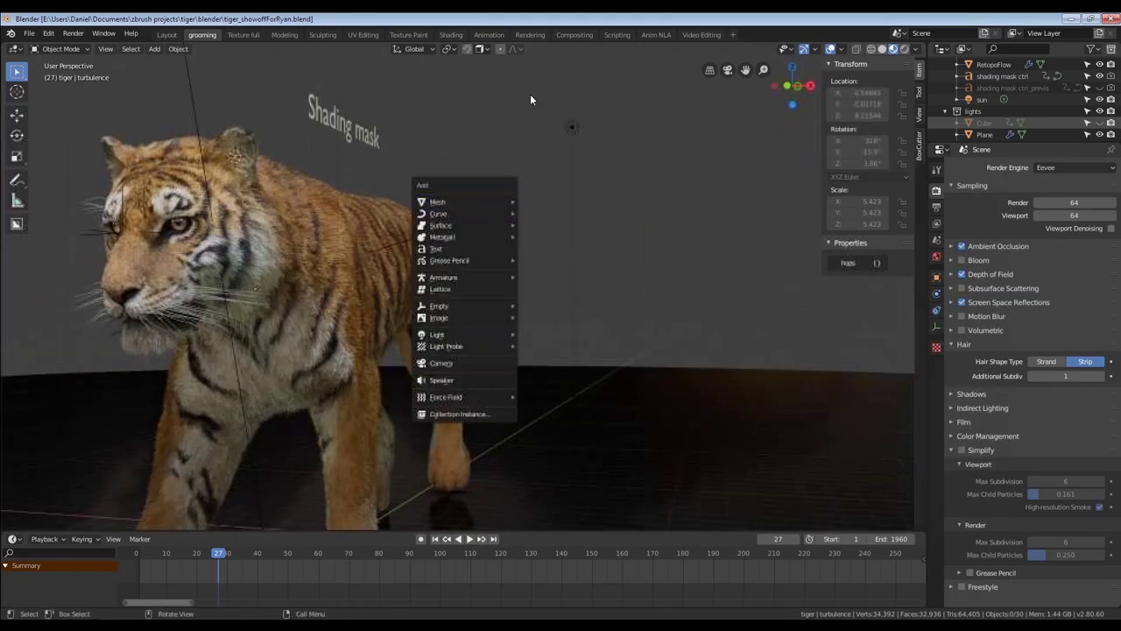
key(Escape)
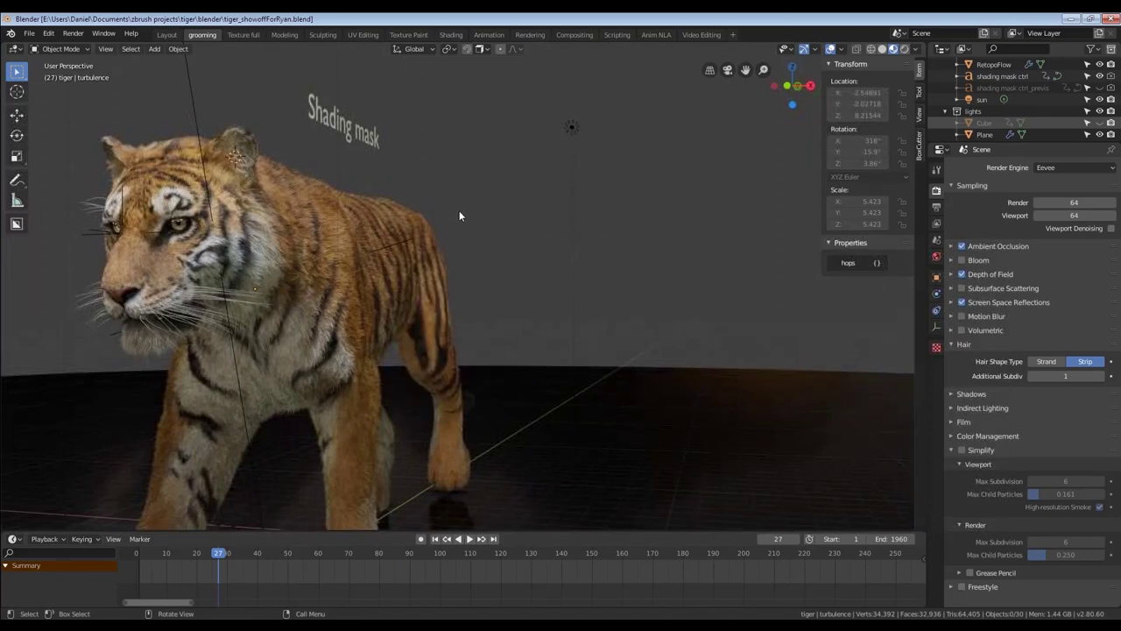
middle_drag(456, 221, 471, 204)
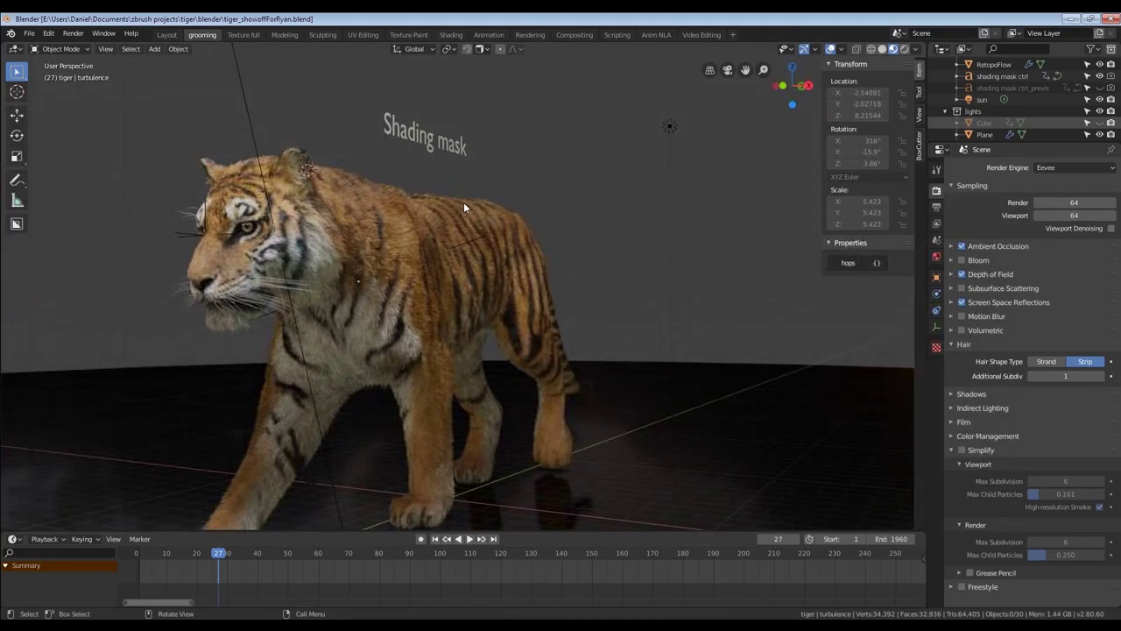
middle_drag(391, 249, 362, 264)
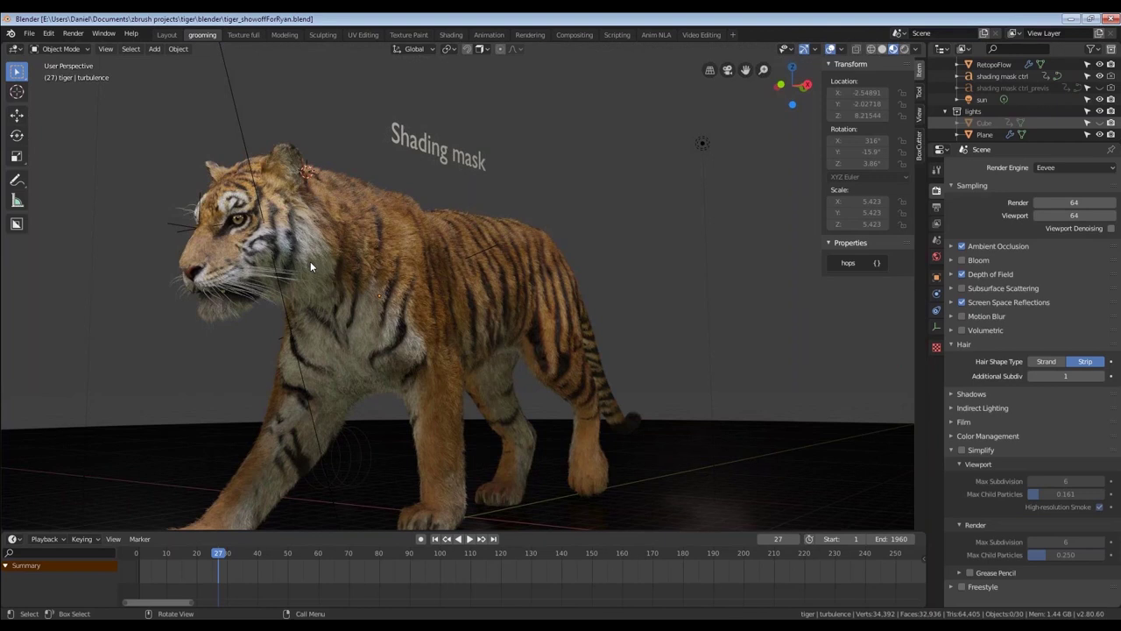
middle_drag(443, 286, 437, 289)
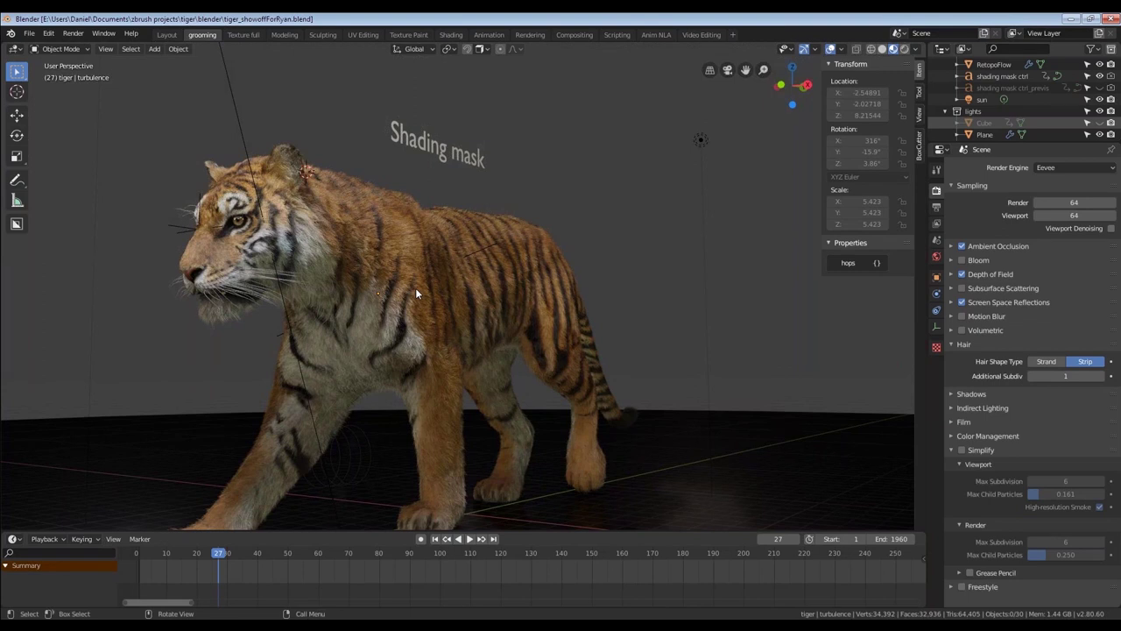
middle_drag(494, 297, 429, 275)
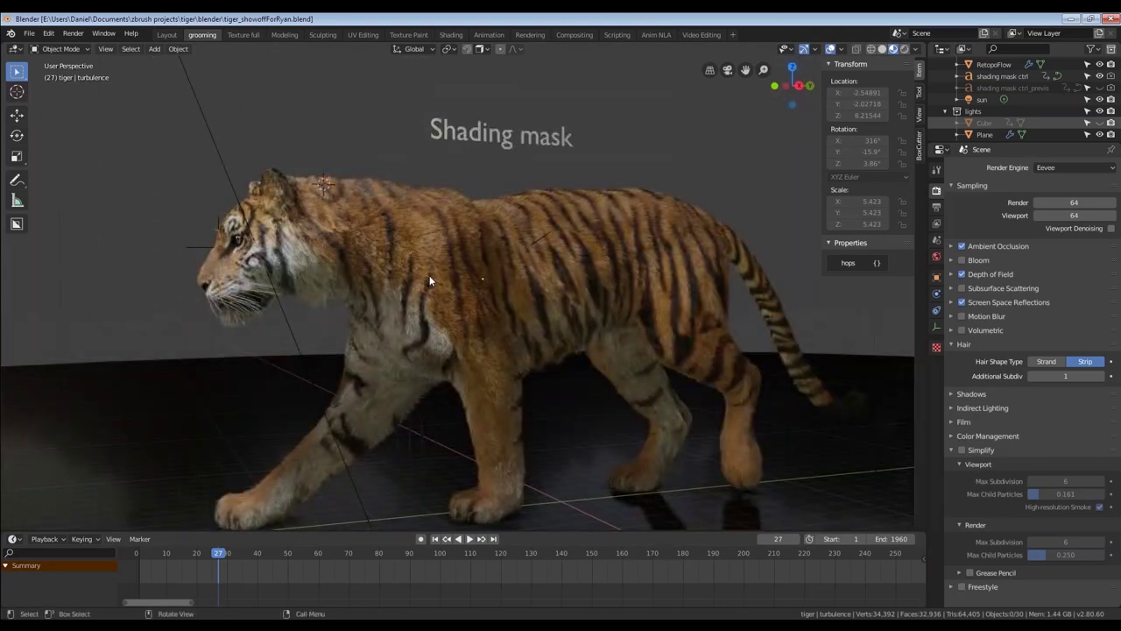
Add a UV sphere and move it above the floor beside the tiger, at about X 9.86, Y -6.15, Z 11.71.
middle_drag(429, 277, 576, 367)
key(shift+a)
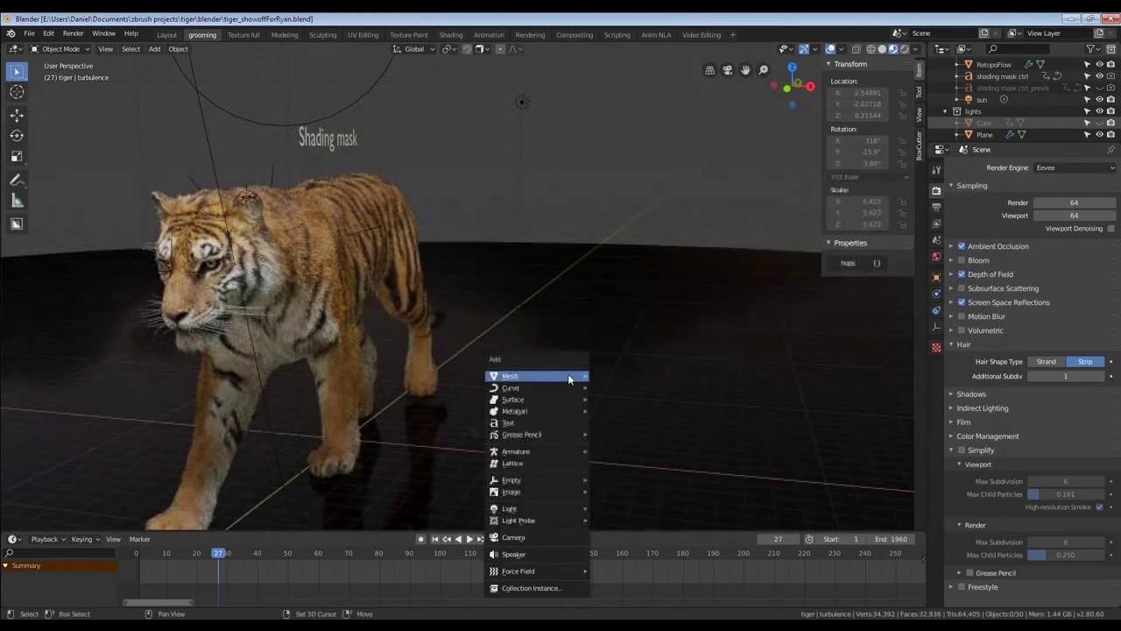
mouse_move(568, 374)
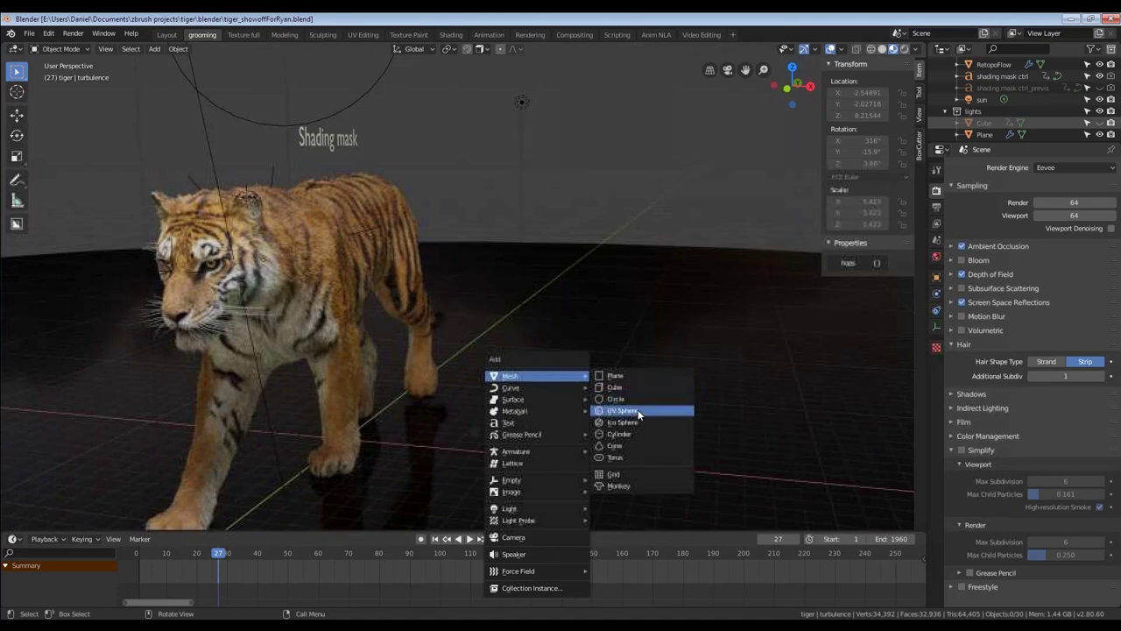
click(616, 411)
key(g)
click(616, 337)
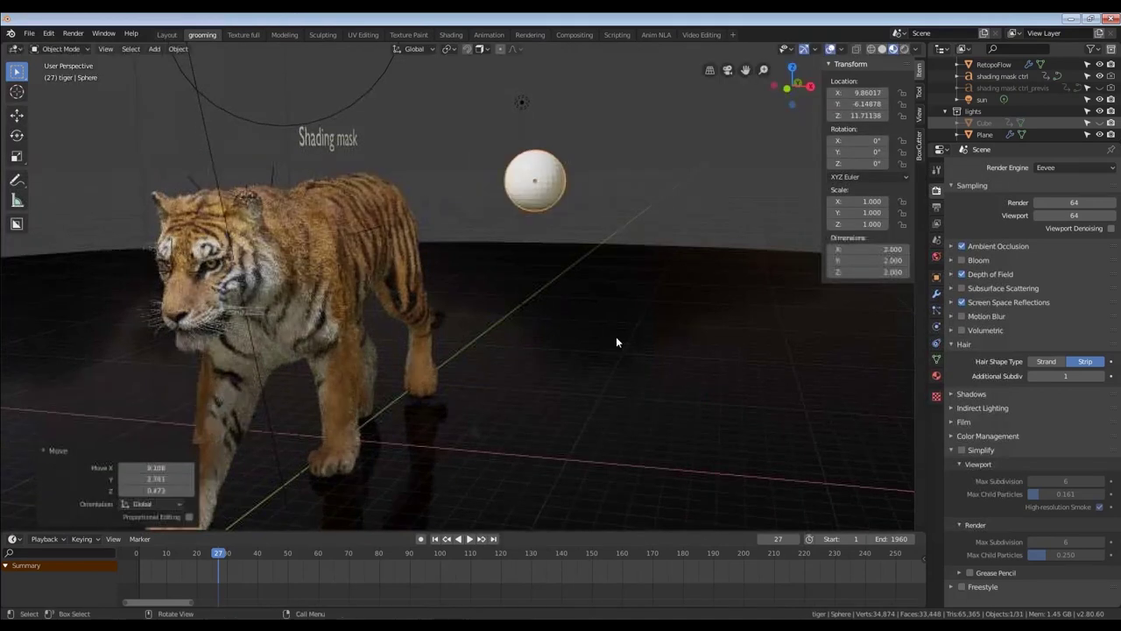
Examine the tiger, its floor reflections and the white sphere from the front and the side.
middle_drag(538, 349, 483, 278)
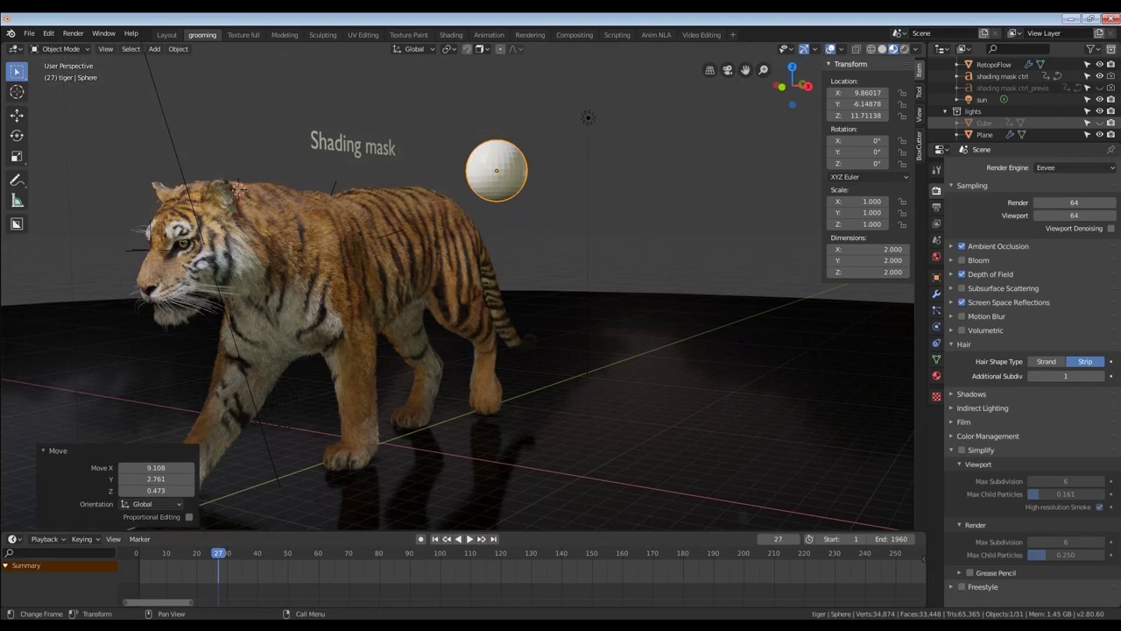
middle_drag(485, 307, 496, 308)
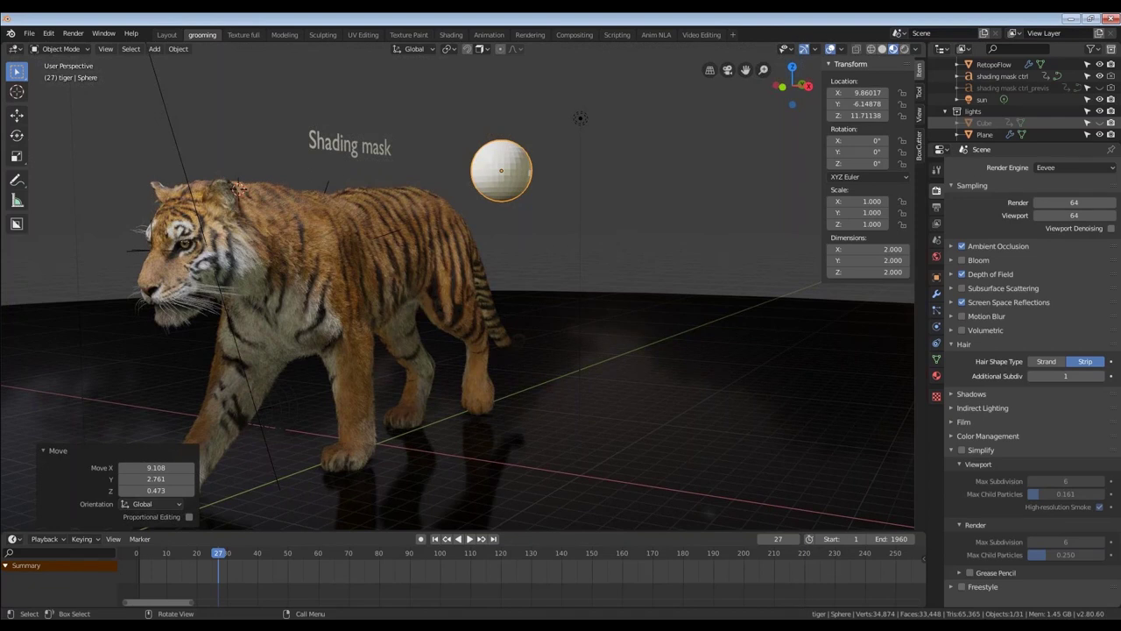
middle_drag(503, 239, 444, 270)
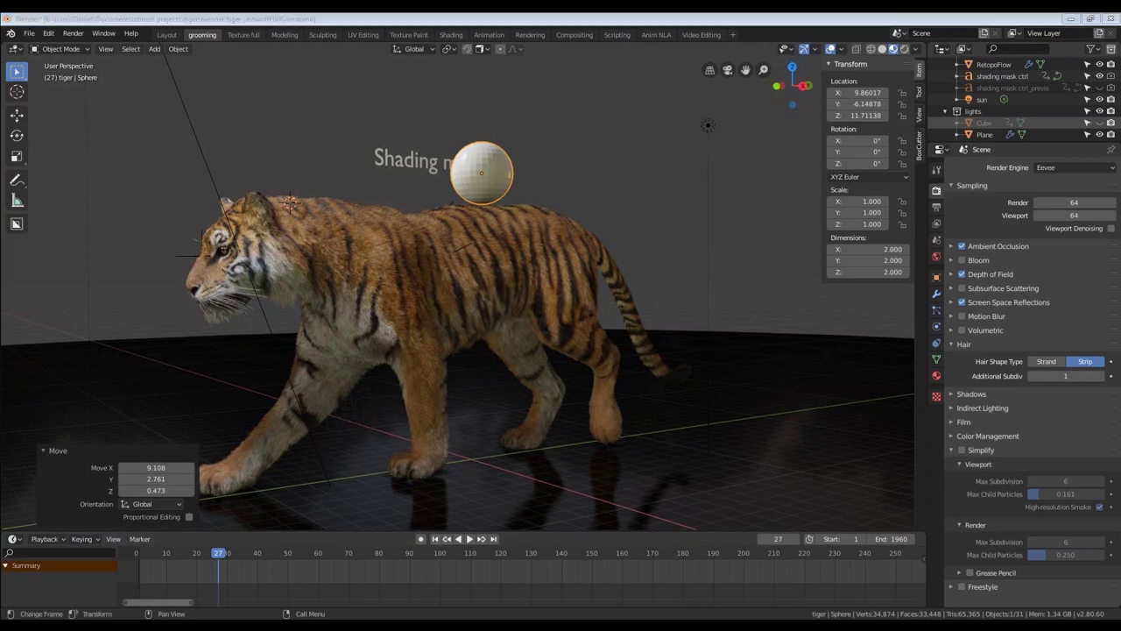
middle_drag(413, 301, 389, 120)
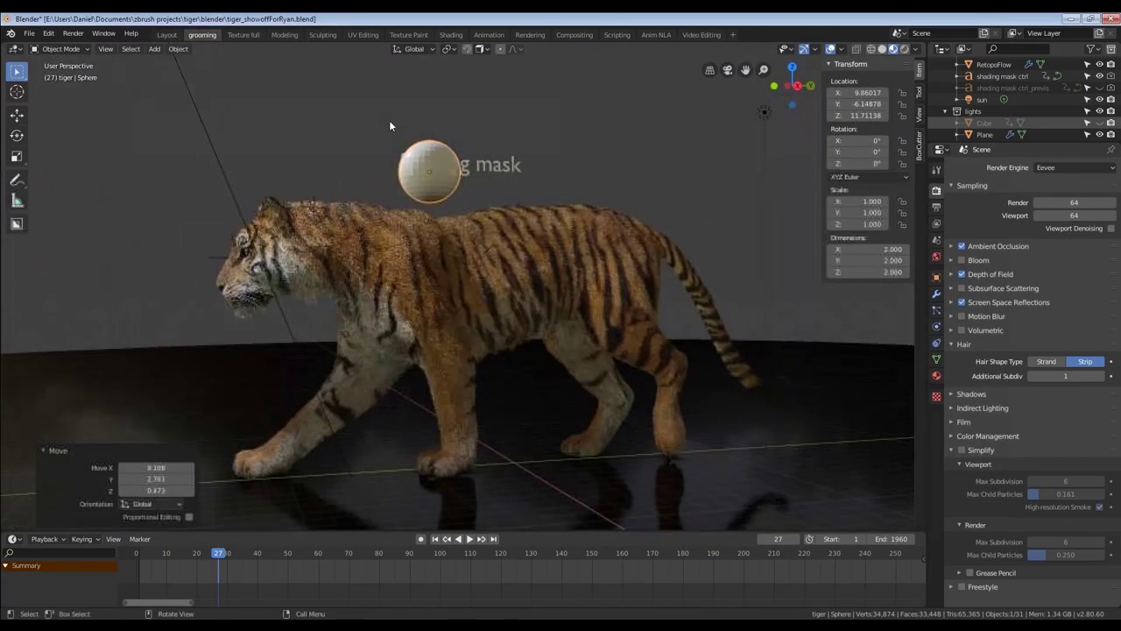
Place the 3D cursor on the tiger's shoulder and draw a few short annotation strokes along its flank.
shift+right_click(382, 255)
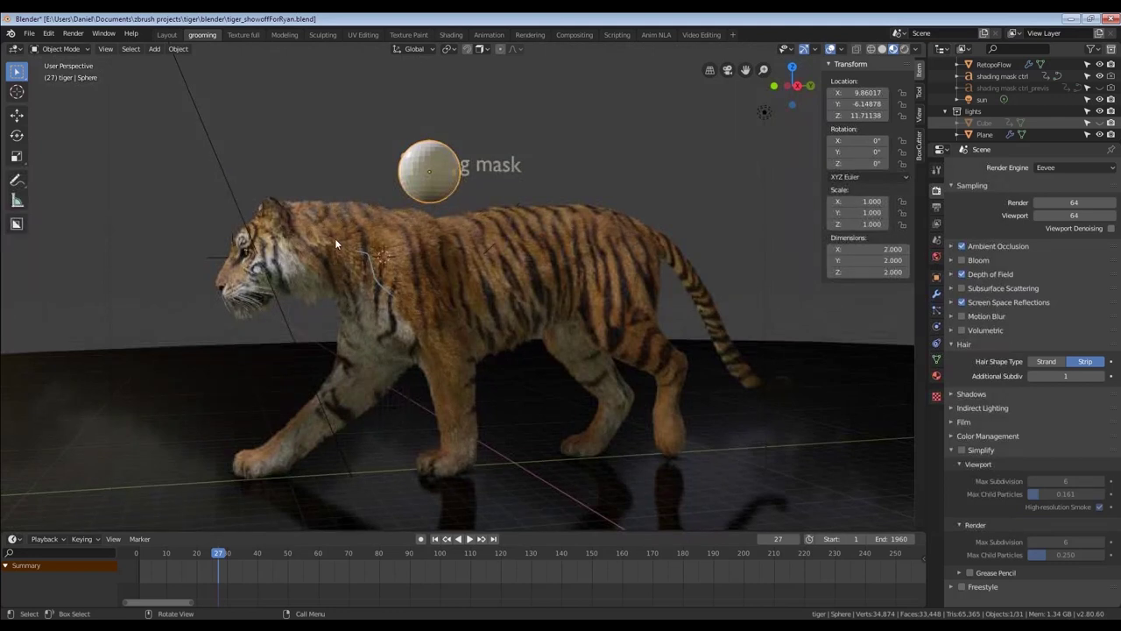
drag(331, 239, 376, 241)
mouse_move(316, 258)
middle_down()
mouse_move(327, 264)
mouse_move(294, 237)
mouse_move(372, 240)
mouse_move(389, 229)
middle_up()
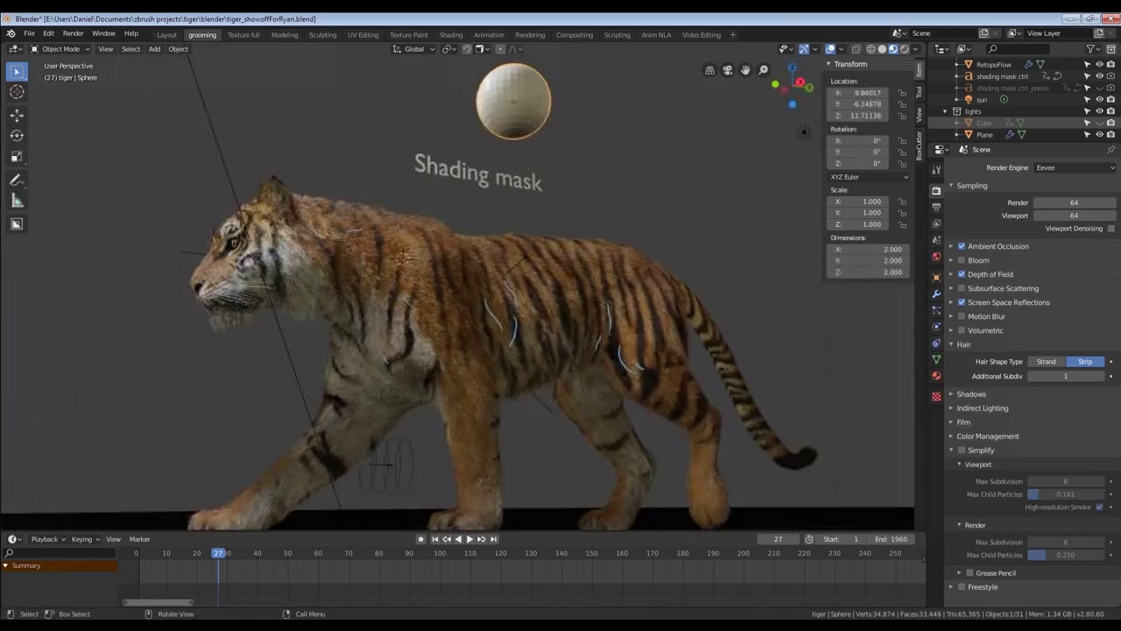
middle_drag(377, 258, 351, 231)
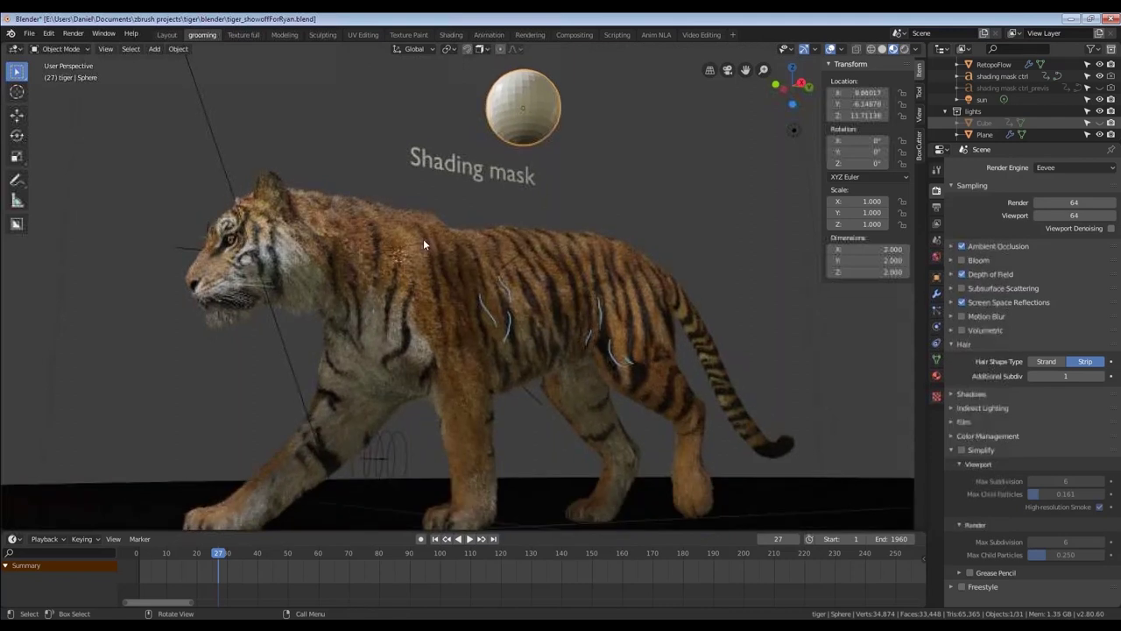
middle_drag(527, 207, 490, 148)
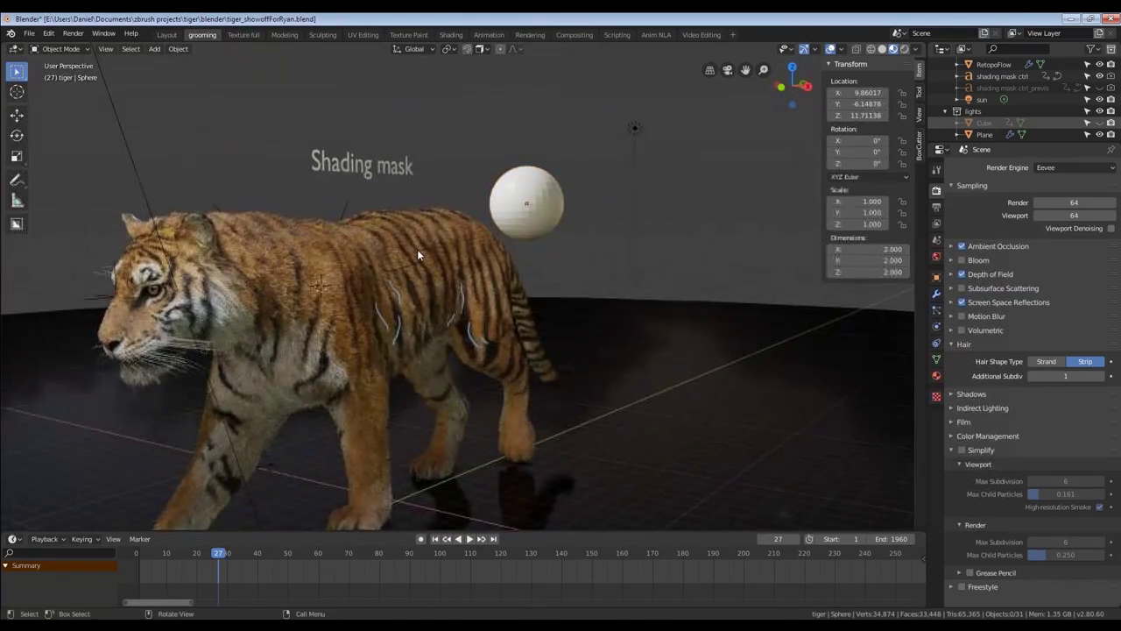
middle_drag(418, 255, 425, 253)
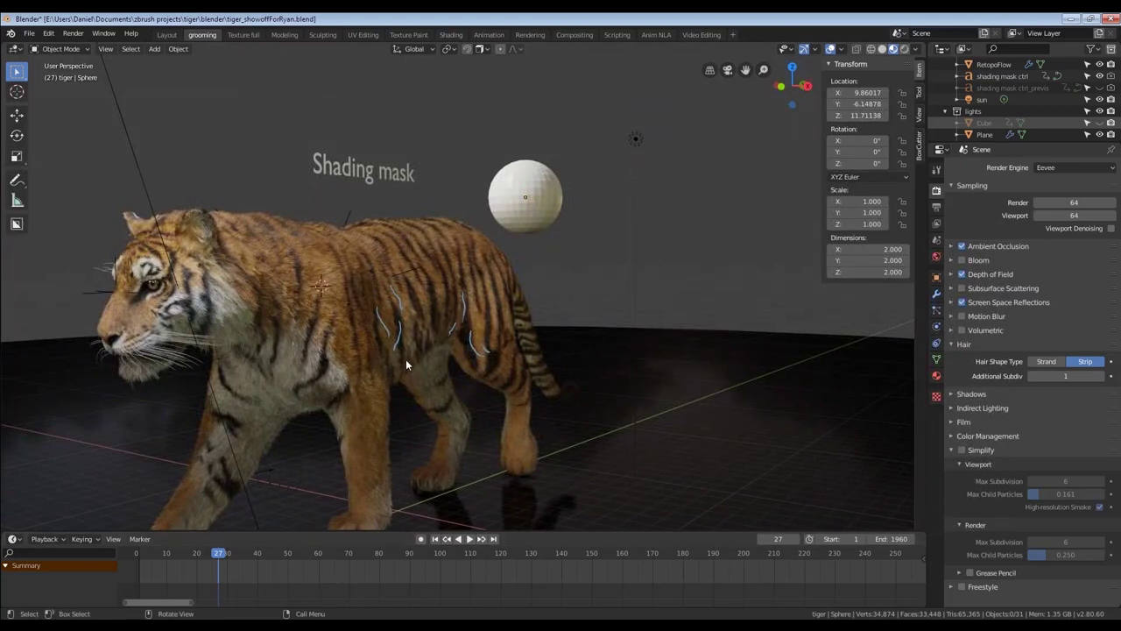
middle_drag(405, 360, 400, 341)
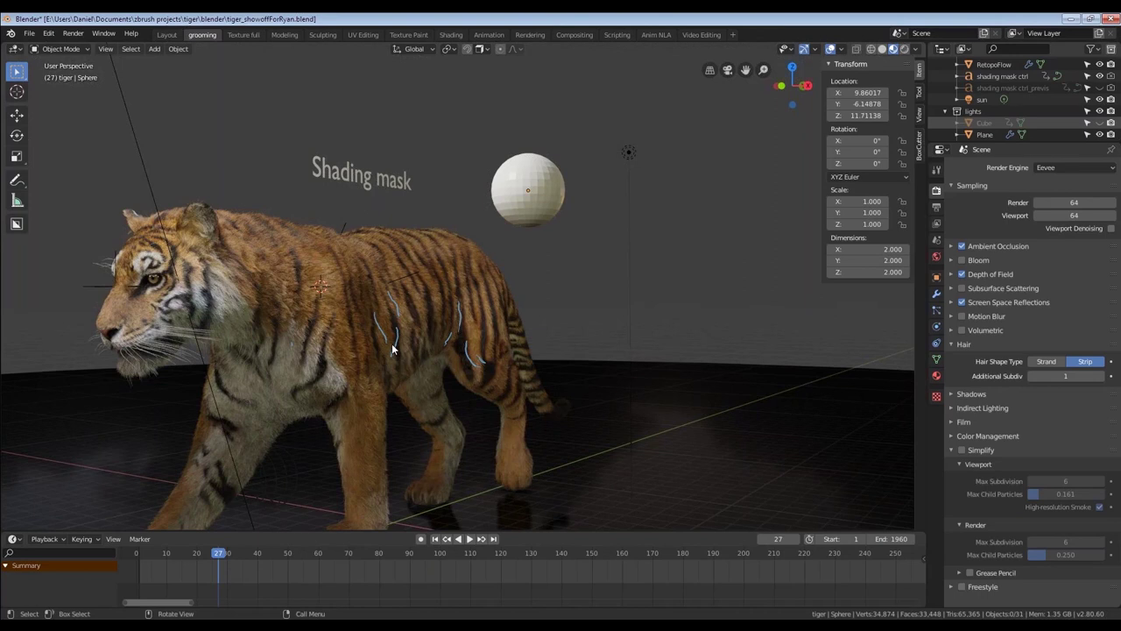
Select the tiger's body mesh and bring up its fur and whisker particle systems.
click(396, 239)
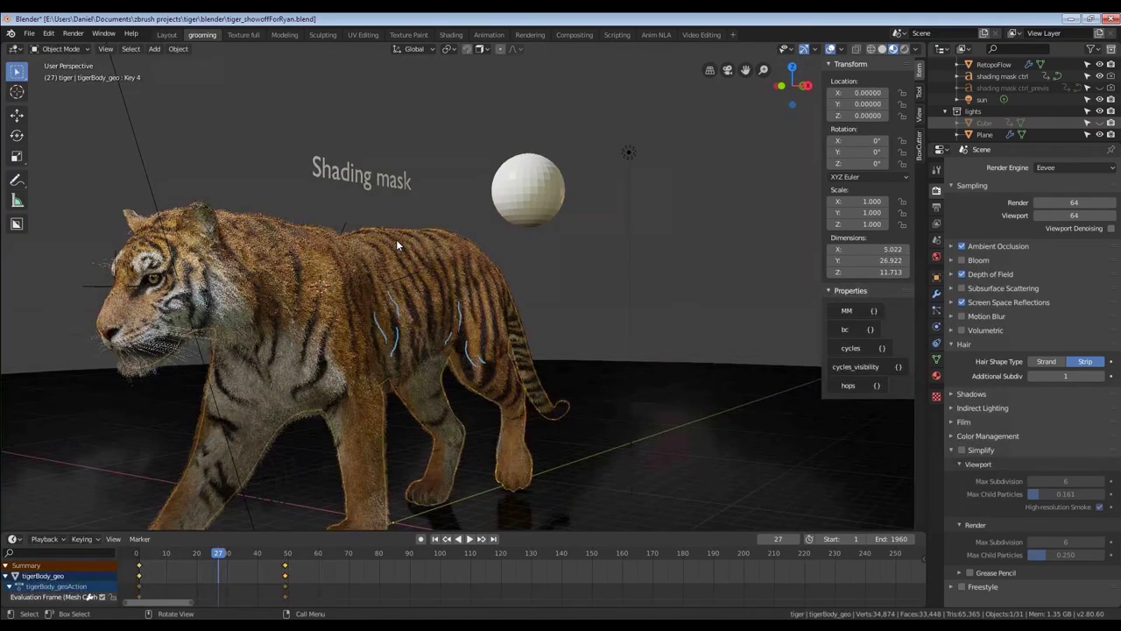
middle_drag(396, 239, 375, 246)
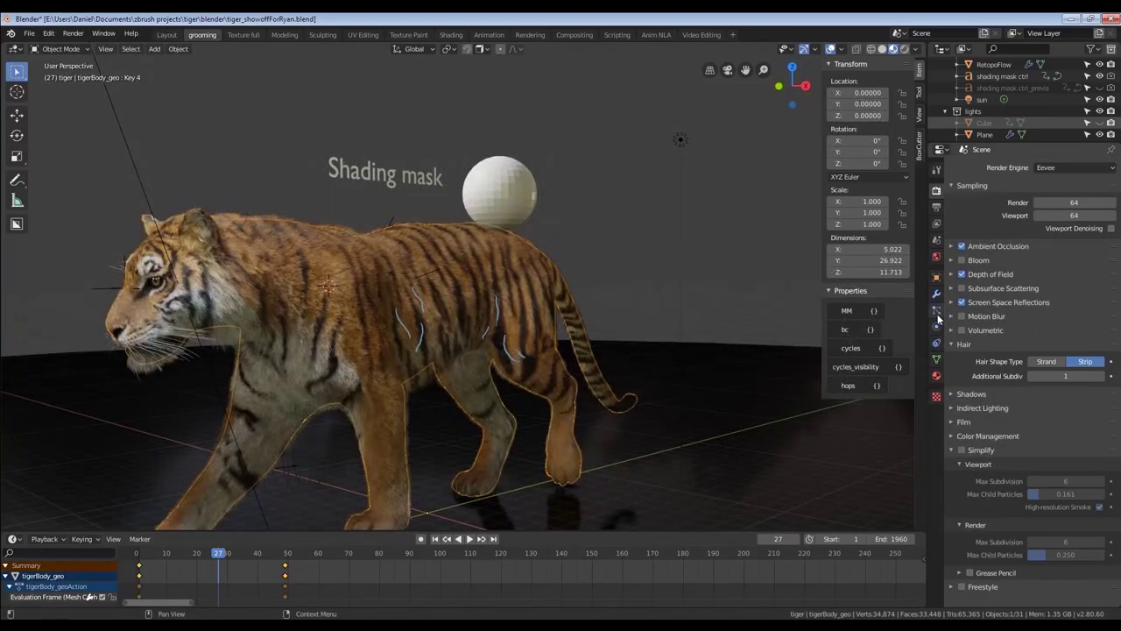
click(936, 312)
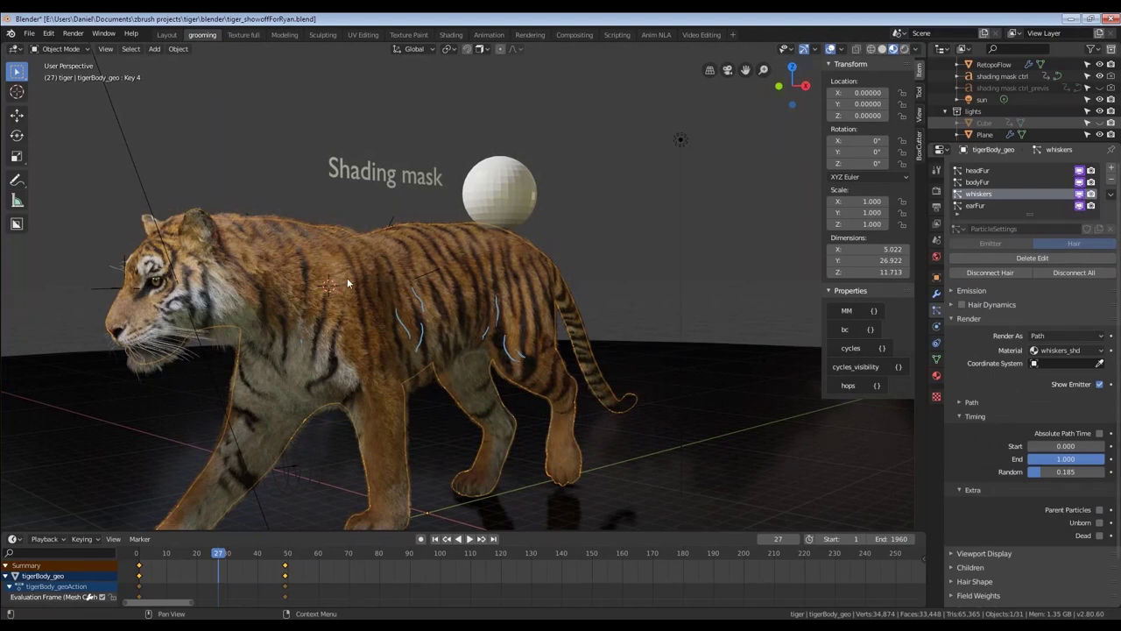
middle_drag(363, 283, 479, 246)
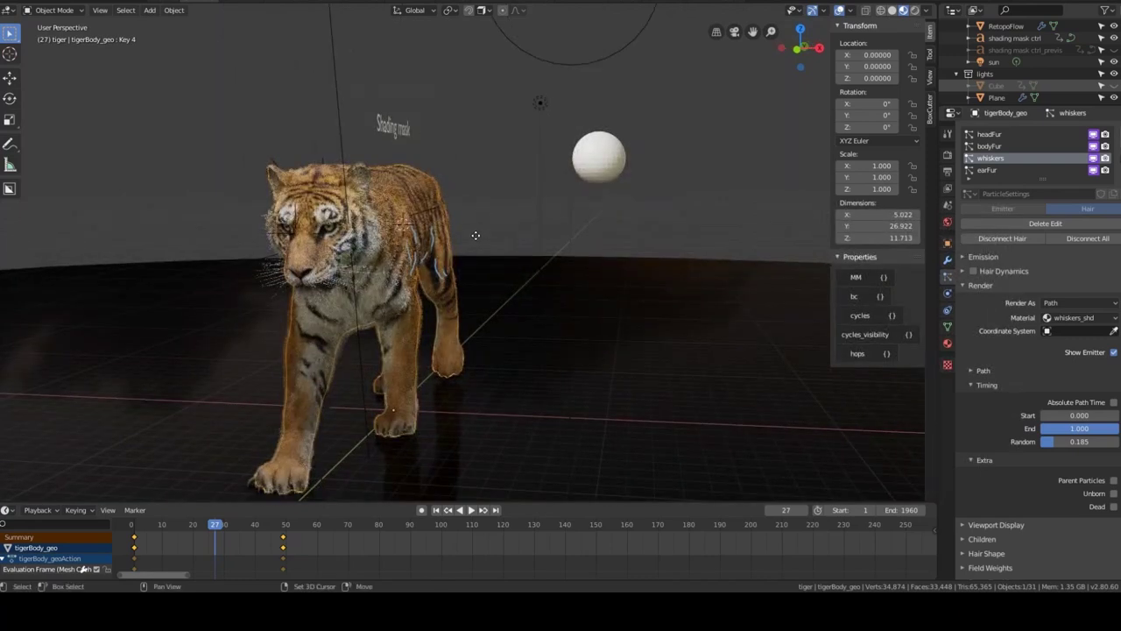
Duplicate the tiger in place and remove the whiskers particle system from the original body.
key(shift+d)
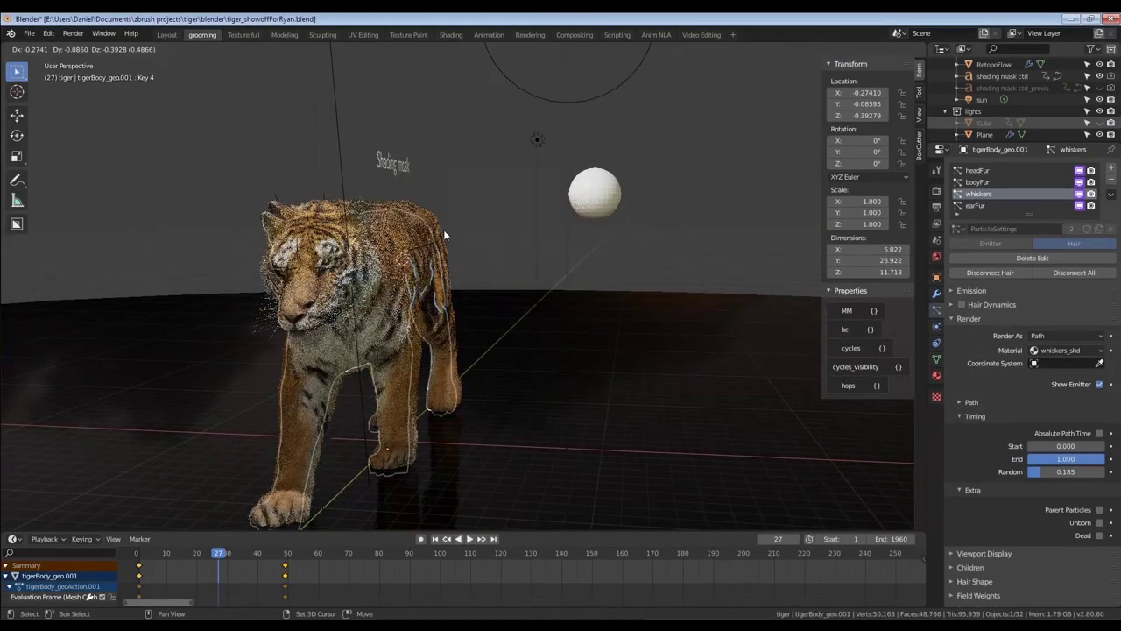
key(Escape)
click(585, 202)
middle_drag(504, 216, 428, 237)
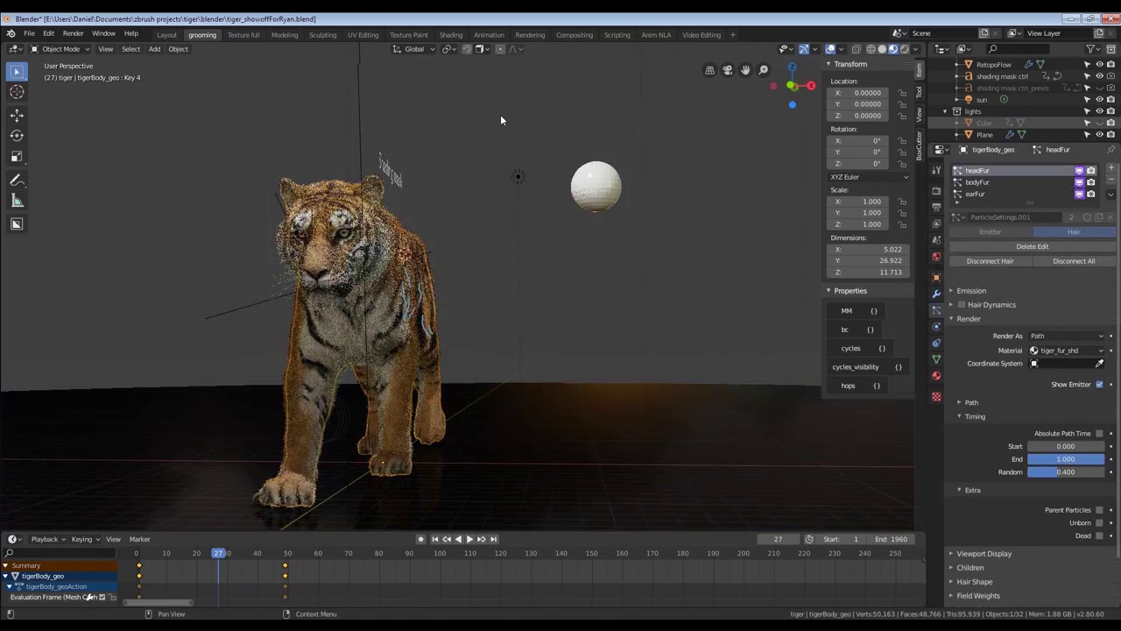
Remove the original body's remaining fur particle systems and move it beside the furry copy, about 10.28 along X and 3.26 along Y.
middle_drag(326, 223, 296, 270)
key(g)
click(518, 278)
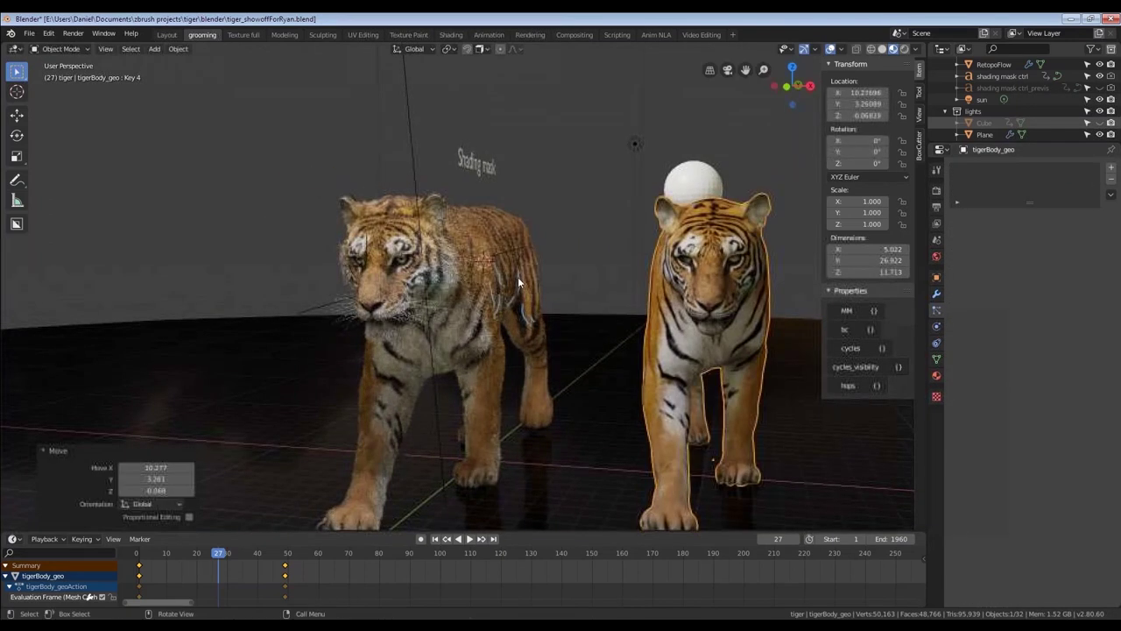
Delete the furry copy of the tiger's body, keeping only the bare one.
click(440, 254)
key(x)
click(449, 256)
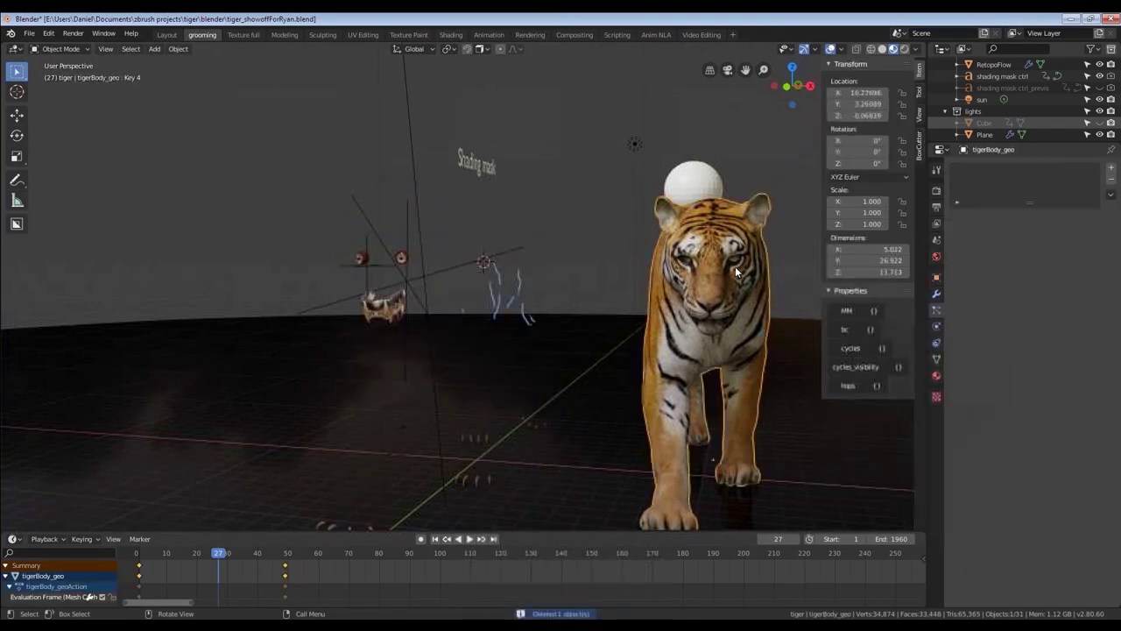
Clear the bare tiger's location to return it to the world origin.
key(g)
click(611, 271)
key(alt+g)
middle_drag(612, 271, 519, 198)
key(alt+a)
click(486, 211)
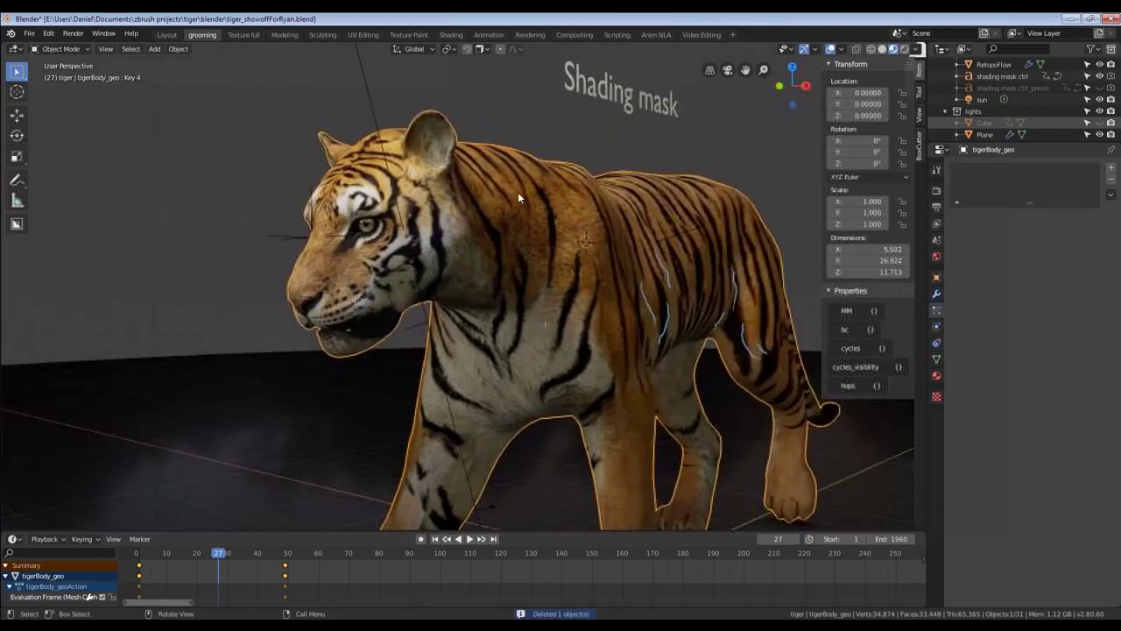
Add a new particle system to the bare tiger and set its type to Hair.
key(ctrl+Tab)
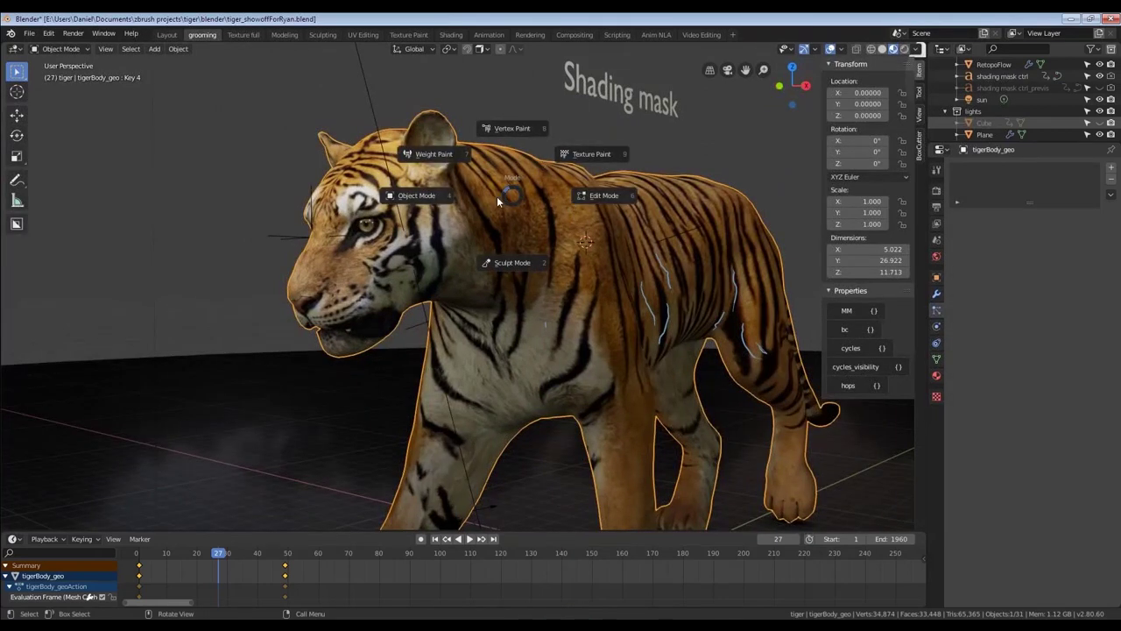
key(Escape)
middle_drag(503, 212, 684, 212)
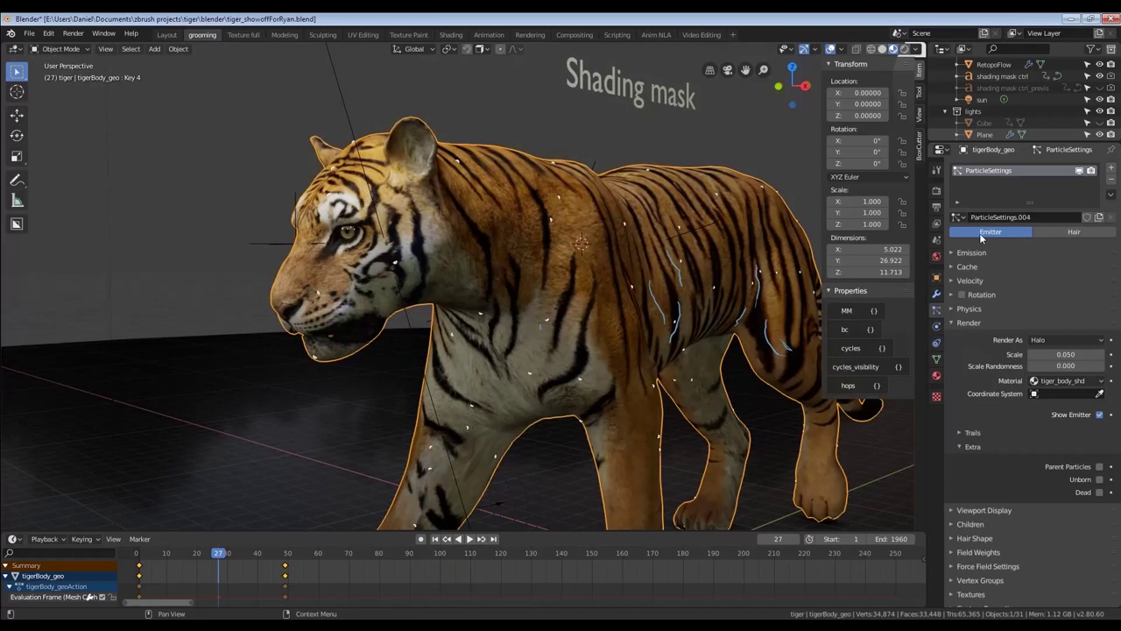
click(1070, 233)
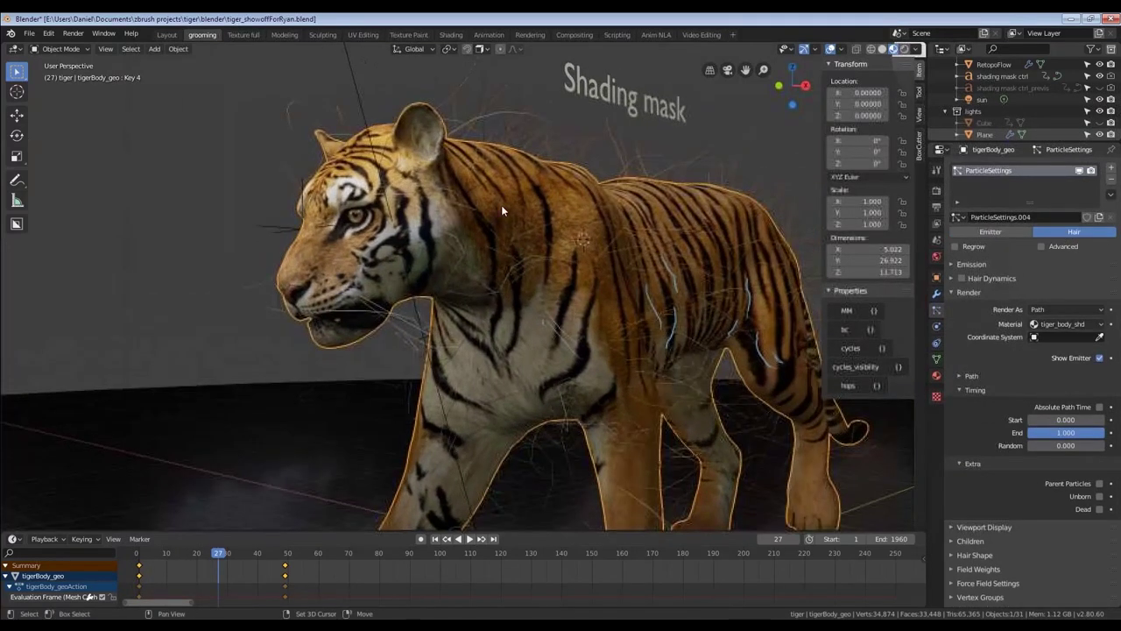
middle_drag(502, 205, 456, 210)
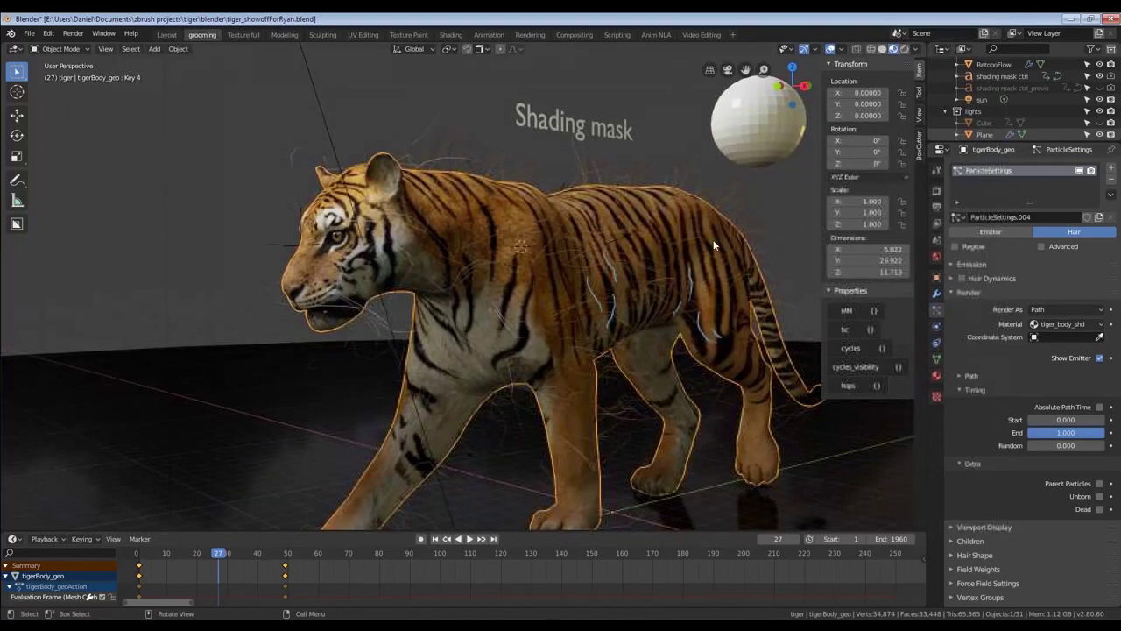
middle_drag(714, 244, 707, 227)
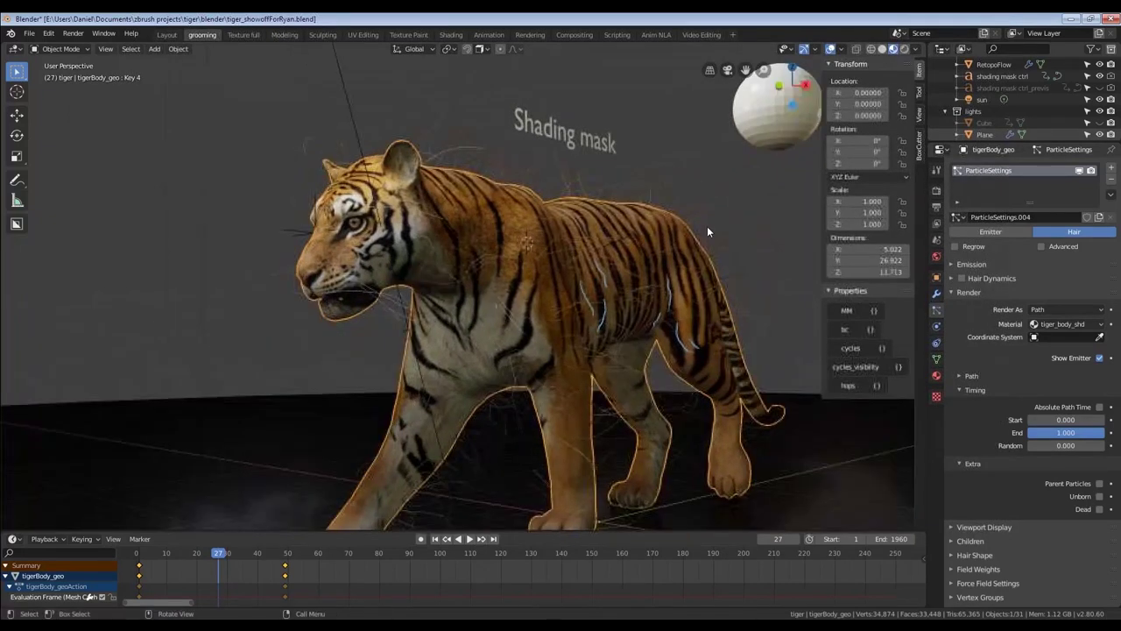
Set the new hair system's emission number to 0.
click(955, 292)
click(955, 341)
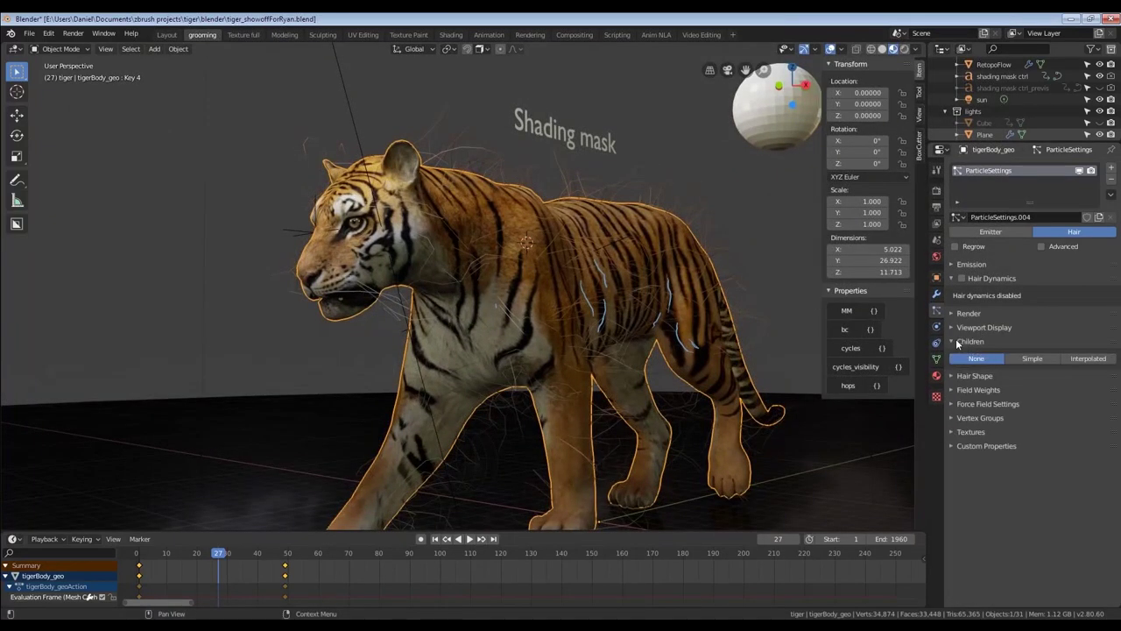
click(956, 264)
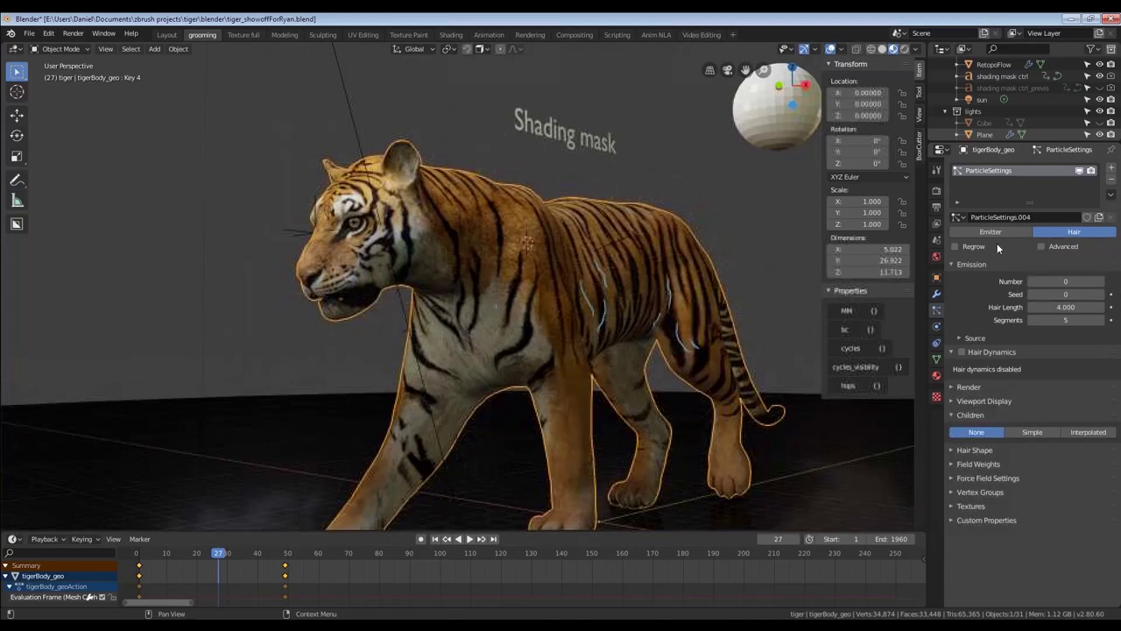
Put the bare tiger in Particle Edit mode with its head in close view.
middle_drag(561, 228, 479, 223)
key(ctrl+Tab)
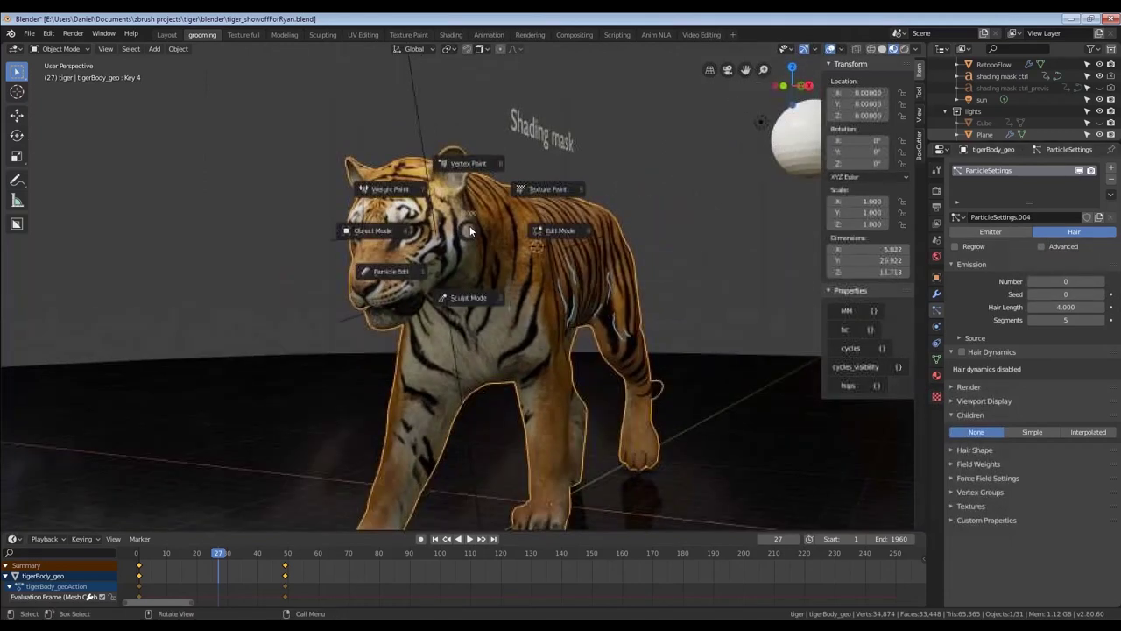
click(402, 268)
scroll(473, 265, up, 5)
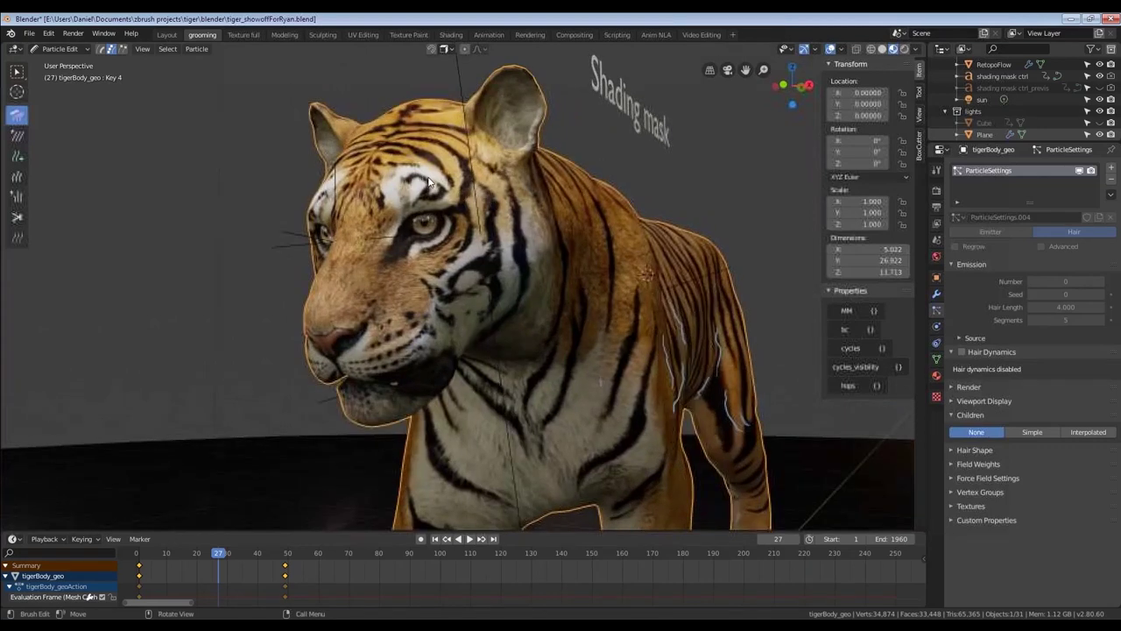
Place several long individual hairs on top of the tiger's head with the Add brush, adjusting the brush size.
key(shift+space)
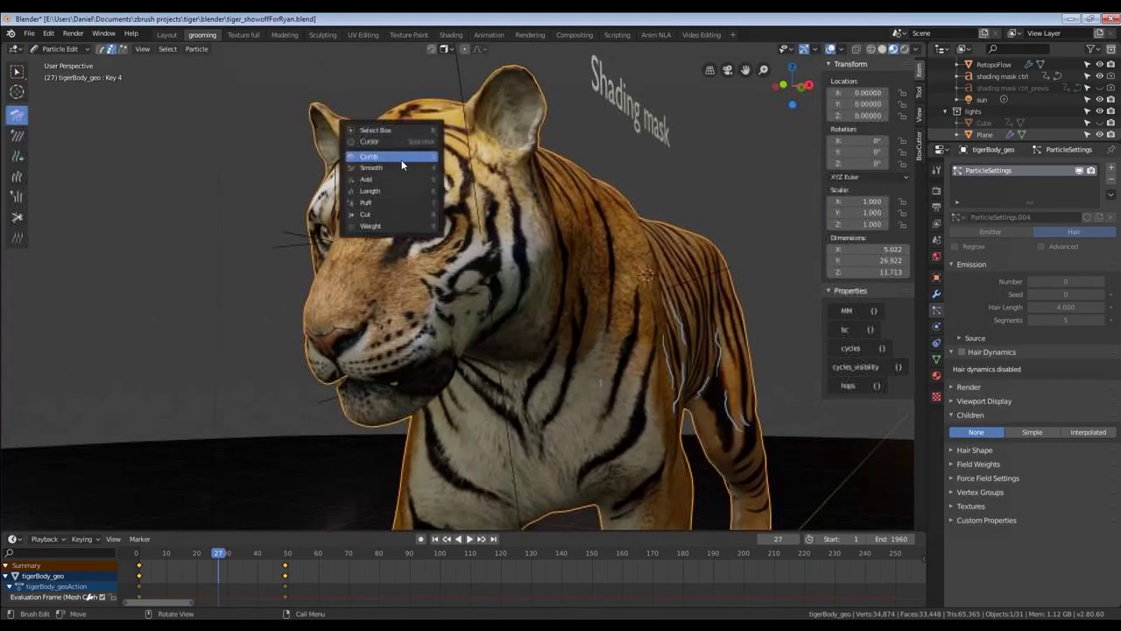
click(388, 178)
mouse_move(388, 179)
middle_down()
mouse_move(509, 160)
mouse_move(405, 229)
middle_up()
click(456, 176)
scroll(510, 172, down, 3)
key(f)
click(448, 195)
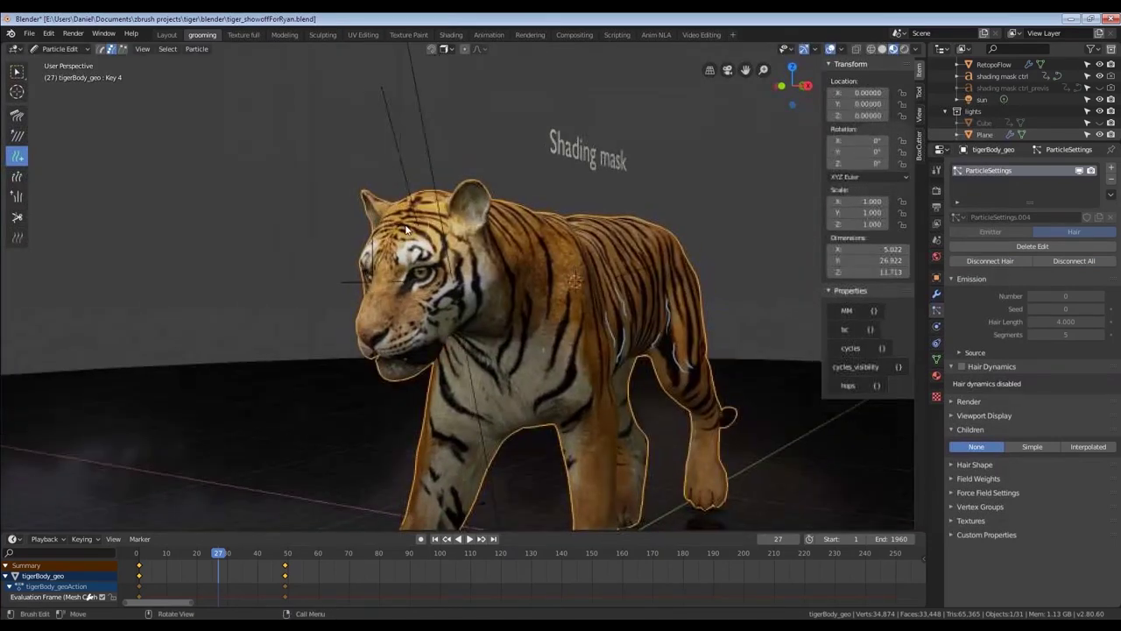
click(408, 241)
click(394, 217)
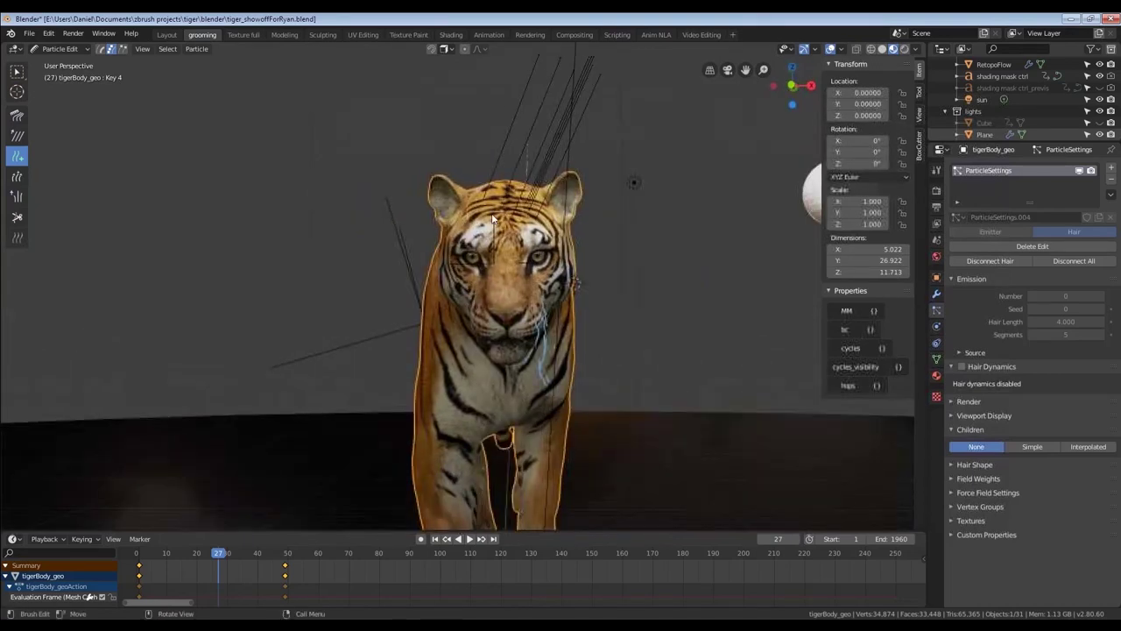
Comb all the added hairs outward and down along both sides of the head with a resized Comb brush.
middle_drag(492, 226, 493, 215)
key(shift+space)
click(467, 187)
key(f)
click(513, 180)
key(a)
shift+middle_drag(536, 131, 510, 167)
mouse_move(509, 162)
mouse_down()
mouse_move(559, 207)
mouse_move(552, 246)
mouse_move(421, 160)
mouse_move(438, 162)
mouse_move(444, 196)
mouse_move(359, 192)
mouse_move(298, 267)
mouse_move(303, 368)
mouse_move(302, 315)
mouse_move(342, 236)
mouse_move(488, 166)
mouse_move(464, 150)
mouse_move(577, 274)
mouse_up()
key(shift+f)
click(404, 202)
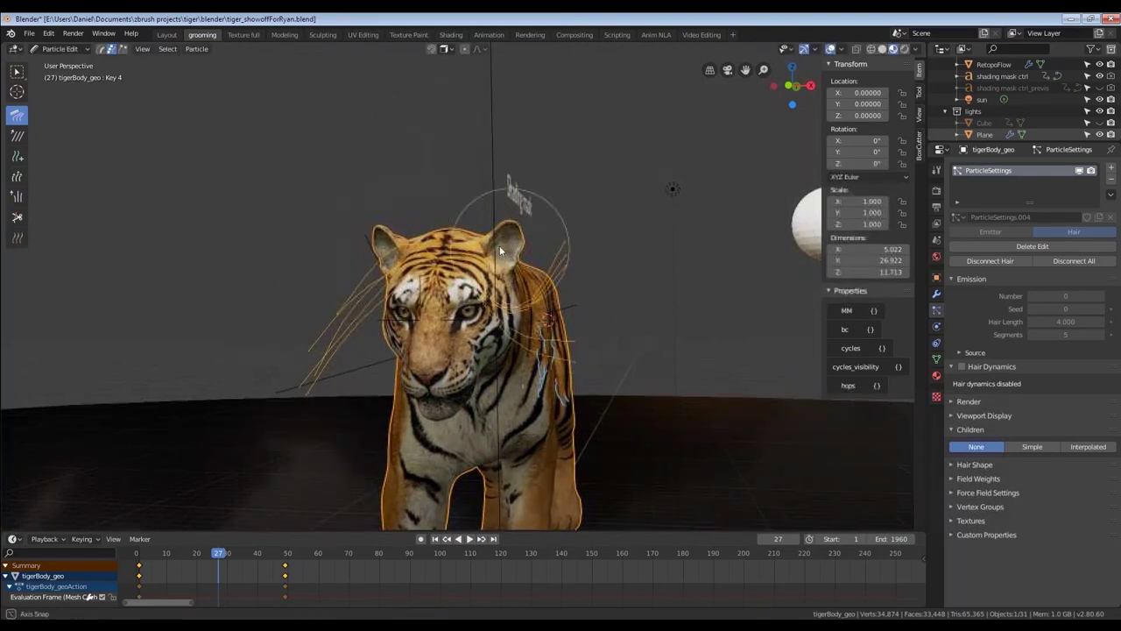
Comb the long hairs downward in front of the tiger's face and beside its cheeks.
middle_drag(500, 246, 419, 219)
mouse_move(450, 187)
mouse_down()
mouse_move(451, 367)
mouse_move(234, 296)
mouse_move(297, 344)
mouse_up()
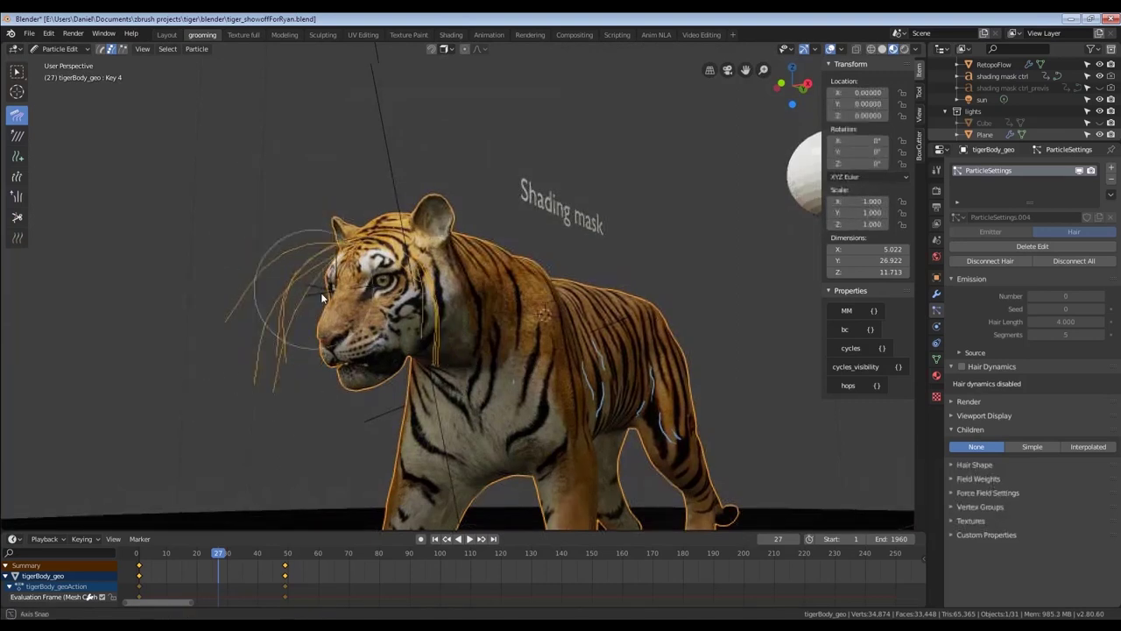
middle_drag(321, 293, 411, 289)
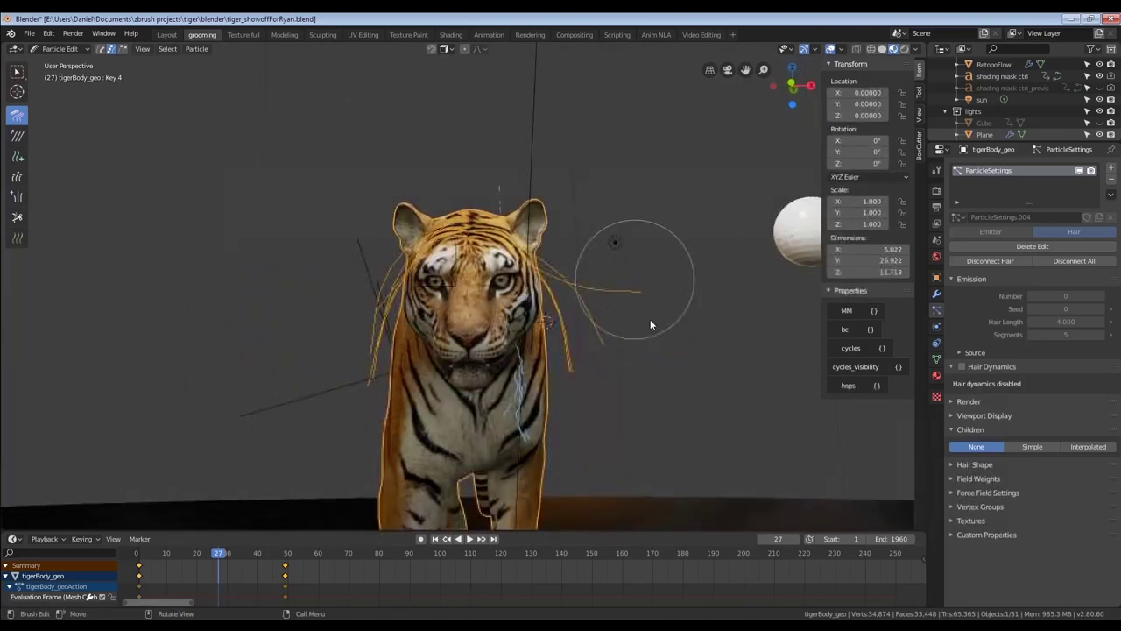
mouse_move(618, 340)
middle_down()
mouse_move(393, 264)
mouse_move(375, 218)
mouse_move(485, 225)
mouse_move(438, 230)
middle_up()
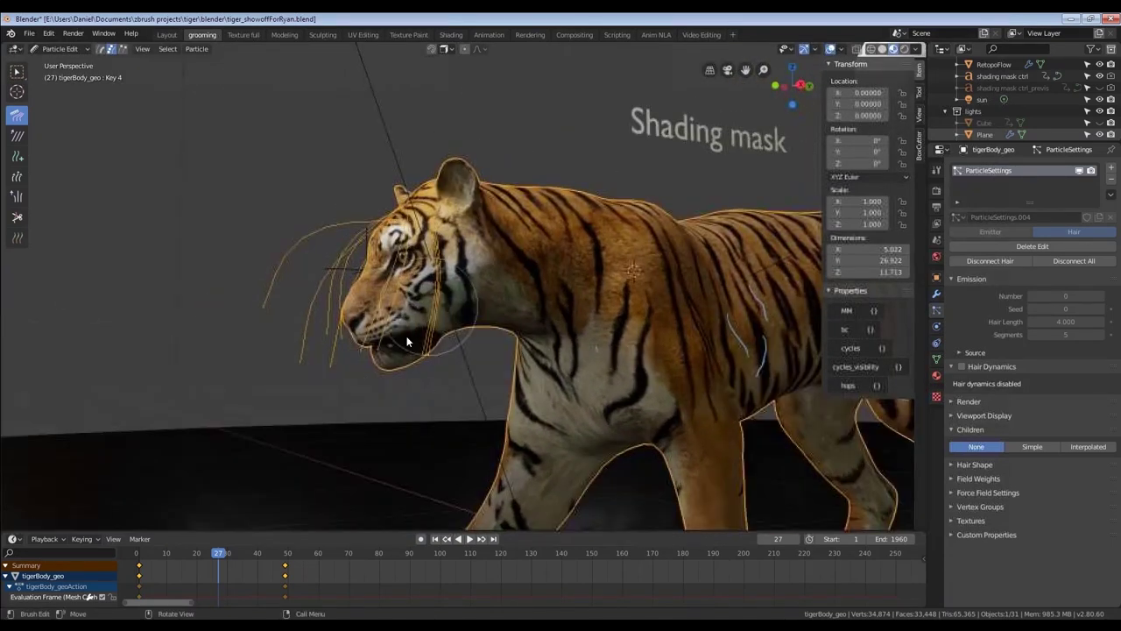
Inspect the combed hairs around the tiger's head and return the tiger from Particle Edit to Object Mode.
mouse_move(418, 350)
middle_down()
mouse_move(694, 294)
mouse_move(578, 383)
mouse_move(532, 286)
mouse_move(412, 309)
middle_up()
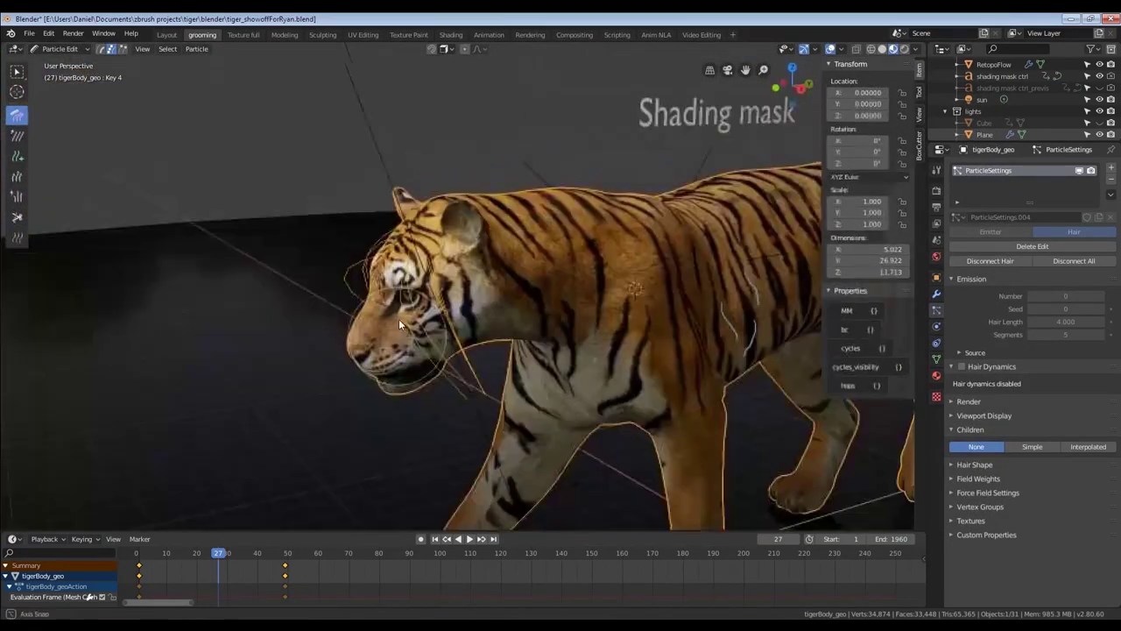
middle_drag(372, 317, 493, 241)
key(ctrl+Tab)
click(433, 293)
middle_drag(433, 293, 328, 270)
key(ctrl+Tab)
click(216, 260)
middle_drag(477, 261, 535, 229)
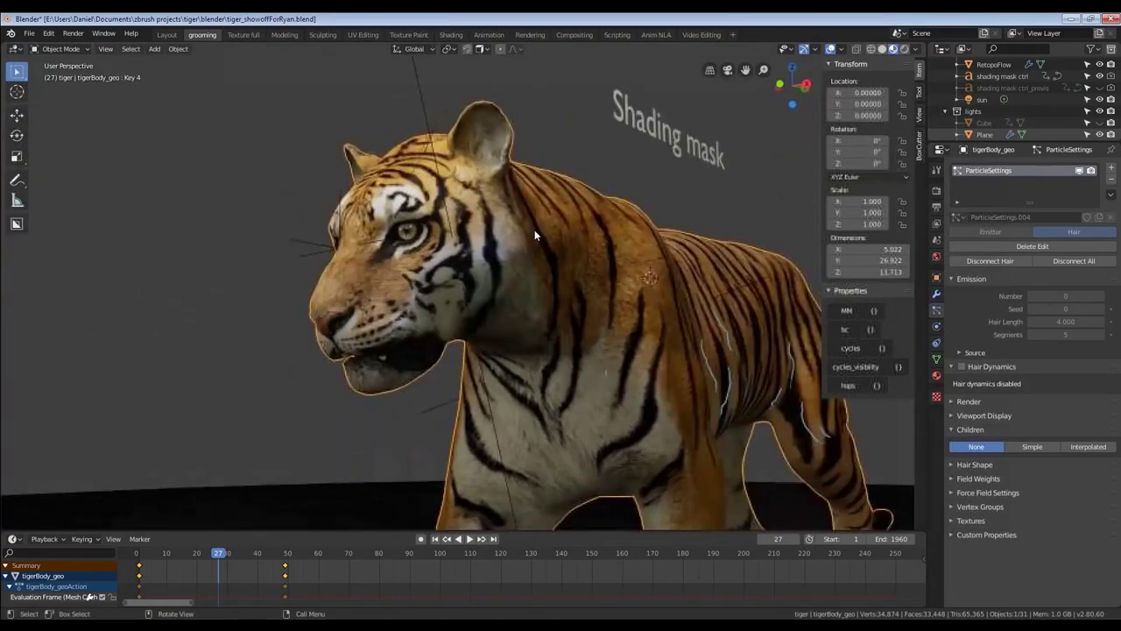
Try Interpolated children on the tiger's hair particle system and set the children back to None.
click(1083, 450)
middle_drag(511, 289, 502, 249)
click(982, 446)
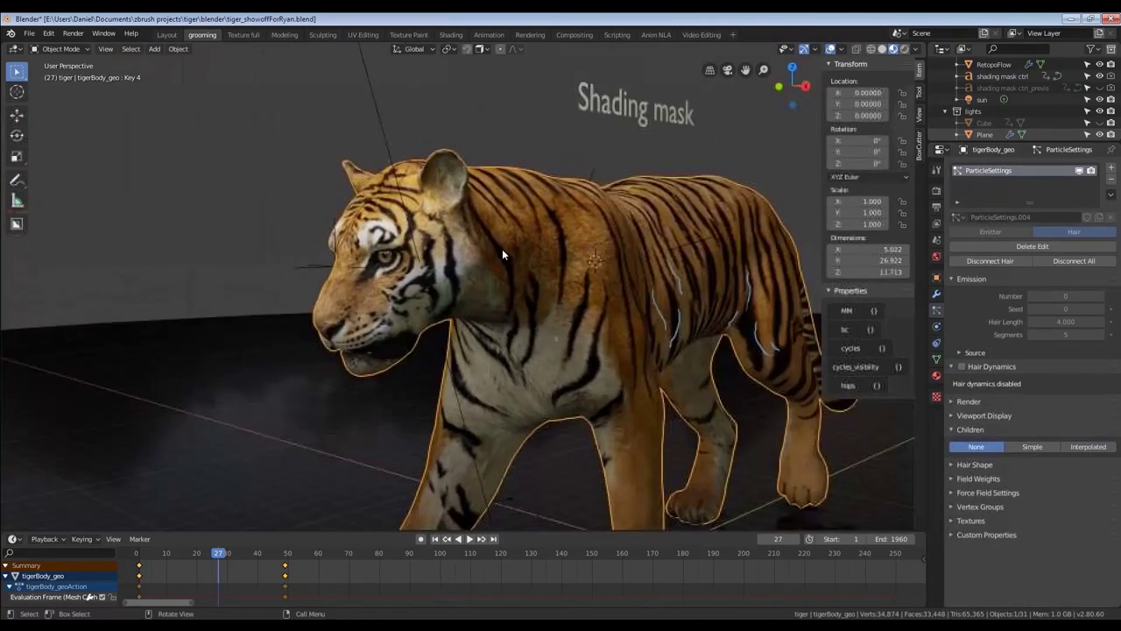
middle_drag(757, 361, 513, 261)
click(1088, 447)
middle_drag(492, 326, 518, 311)
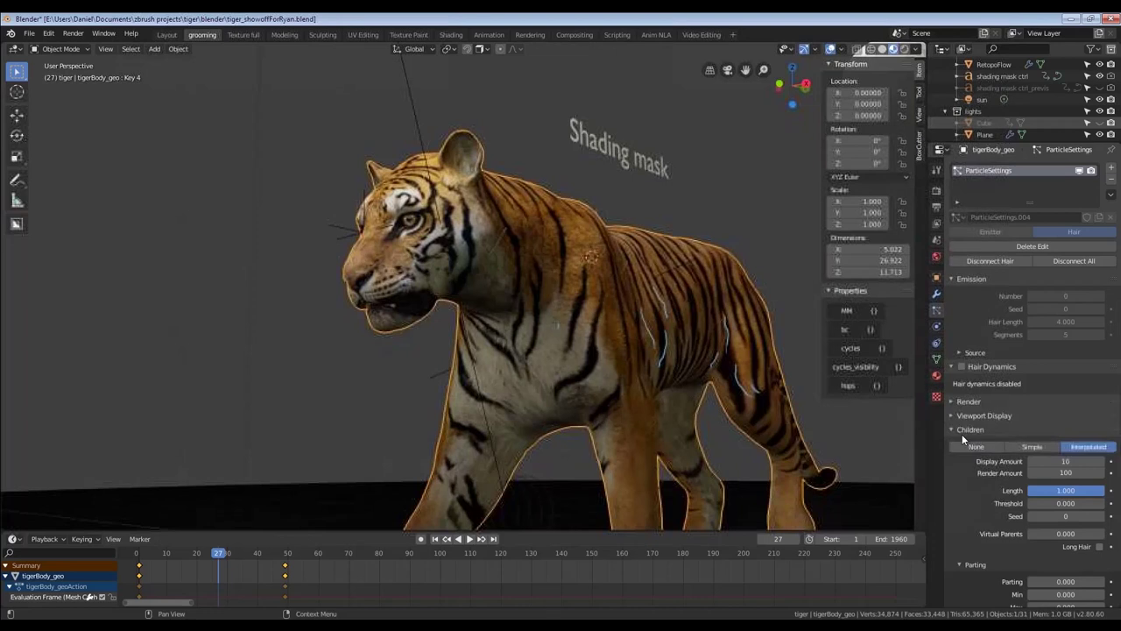
middle_drag(967, 422, 978, 345)
click(982, 370)
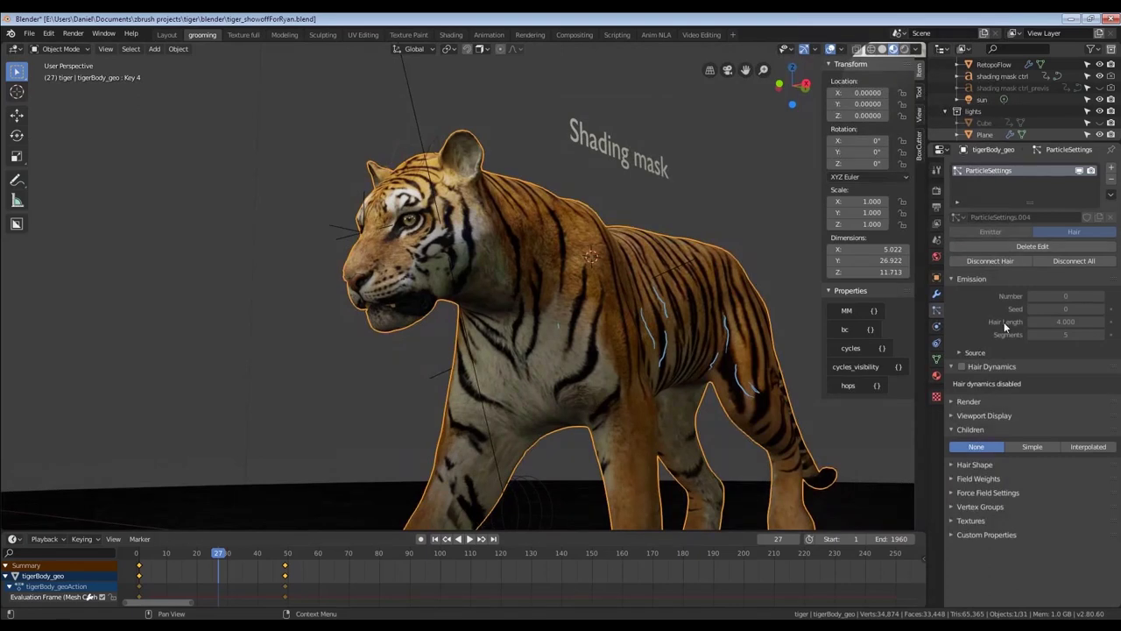
View the combed hairs around the tiger's head in Particle Edit mode and switch back to Object Mode.
key(ctrl+Tab)
click(395, 318)
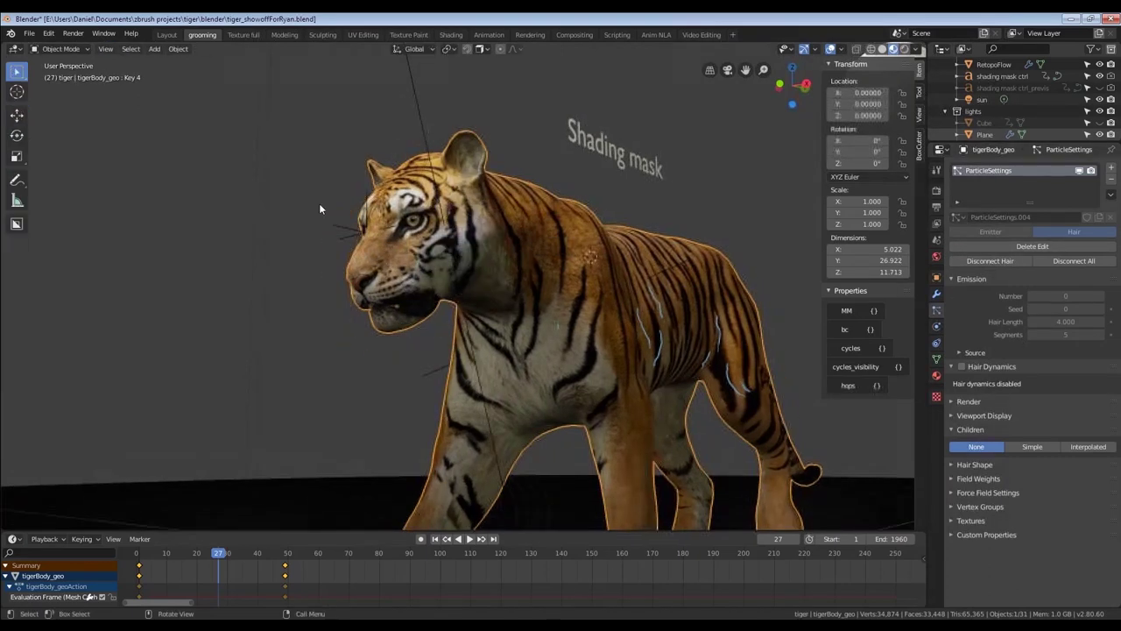
middle_drag(319, 209, 424, 209)
key(ctrl+Tab)
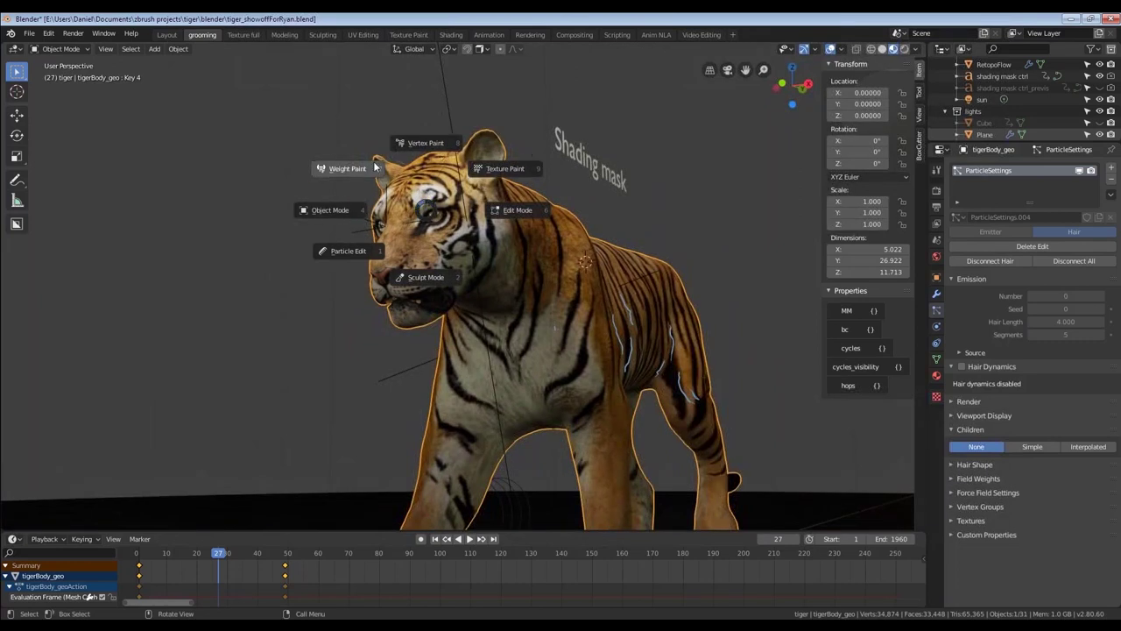
click(357, 254)
mouse_move(358, 255)
middle_down()
mouse_move(361, 238)
mouse_move(396, 275)
middle_up()
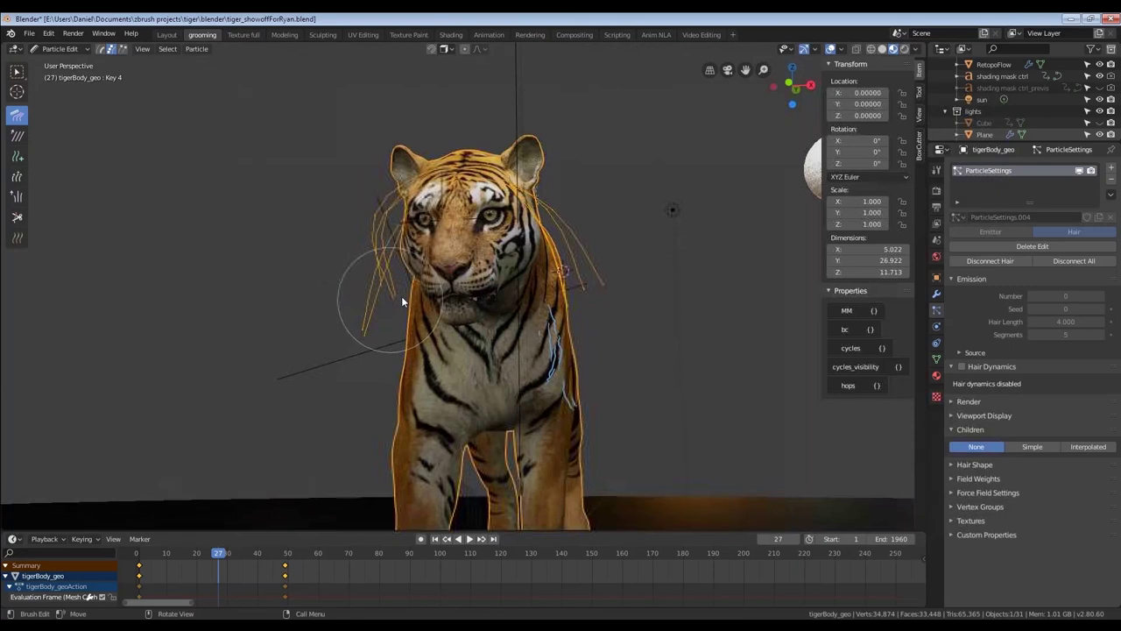
mouse_move(394, 316)
middle_down()
mouse_move(491, 313)
mouse_move(358, 314)
mouse_move(413, 289)
mouse_move(454, 259)
mouse_move(447, 253)
middle_up()
key(ctrl+Tab)
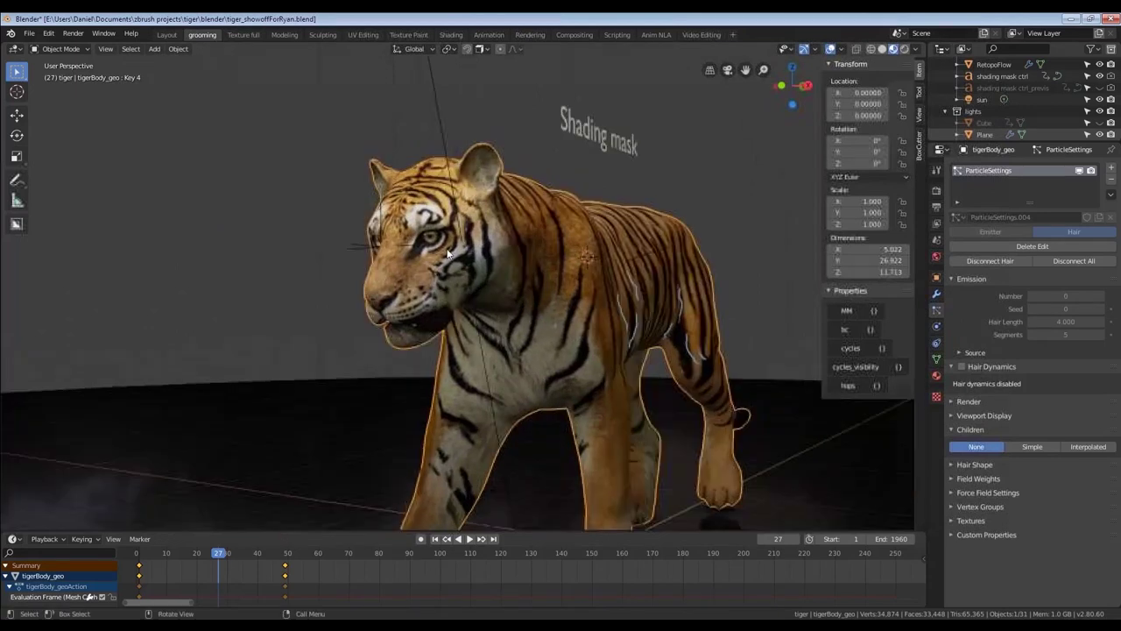
Start a new General file without saving the tiger scene.
key(ctrl+n)
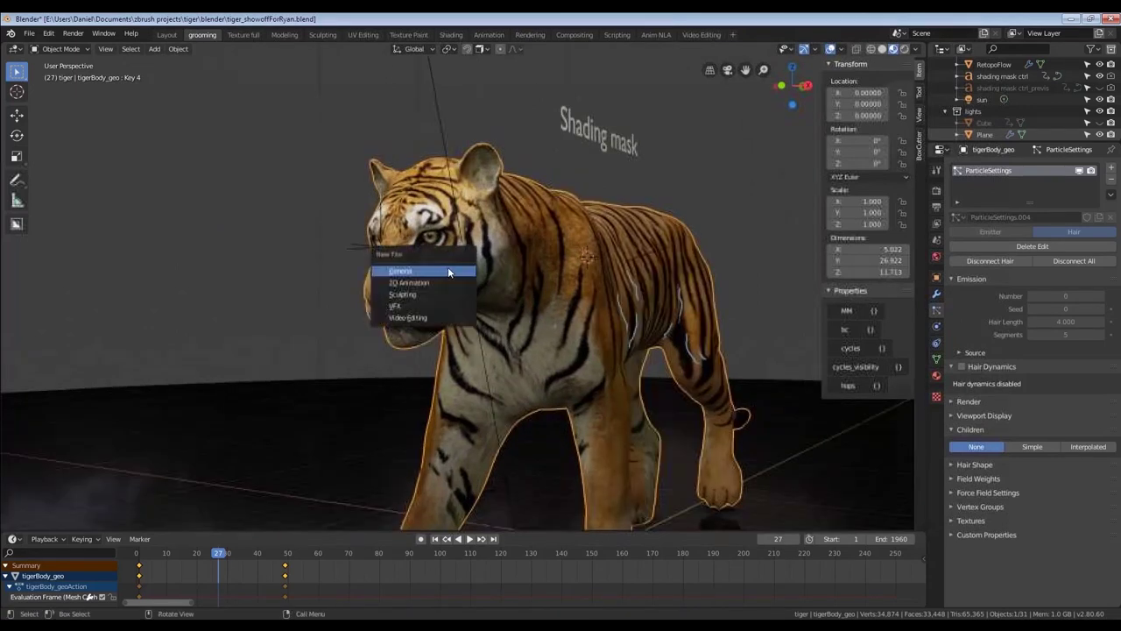
click(448, 271)
click(449, 268)
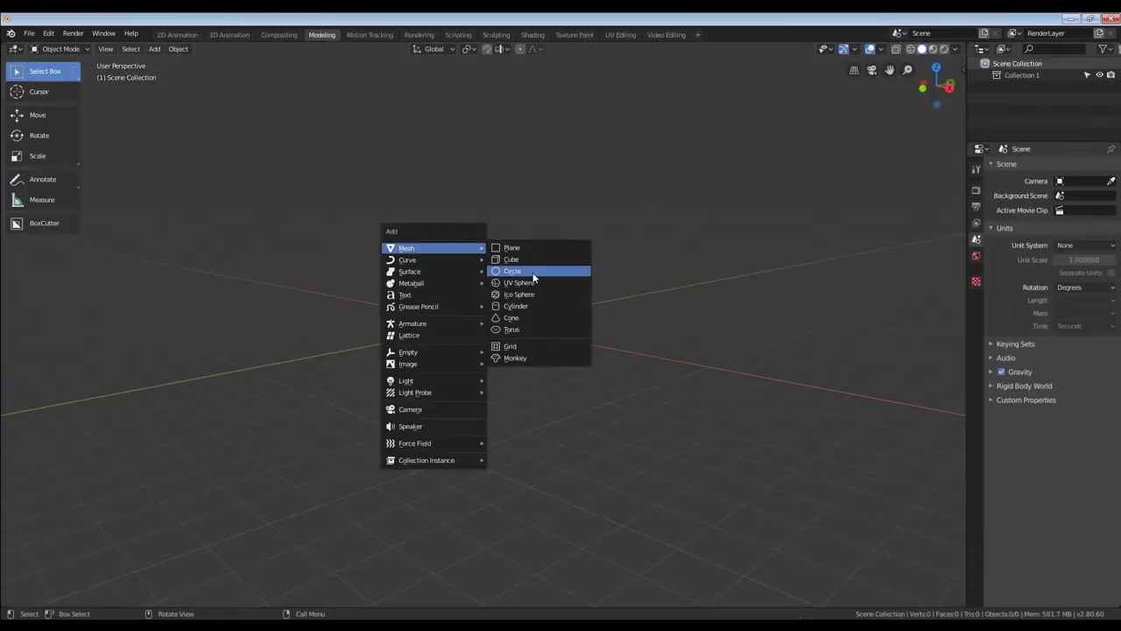
Add a UV sphere and move it up about 9.2 along the Z axis.
click(534, 271)
key(g)
key(z)
click(482, 321)
key(ctrl+Tab)
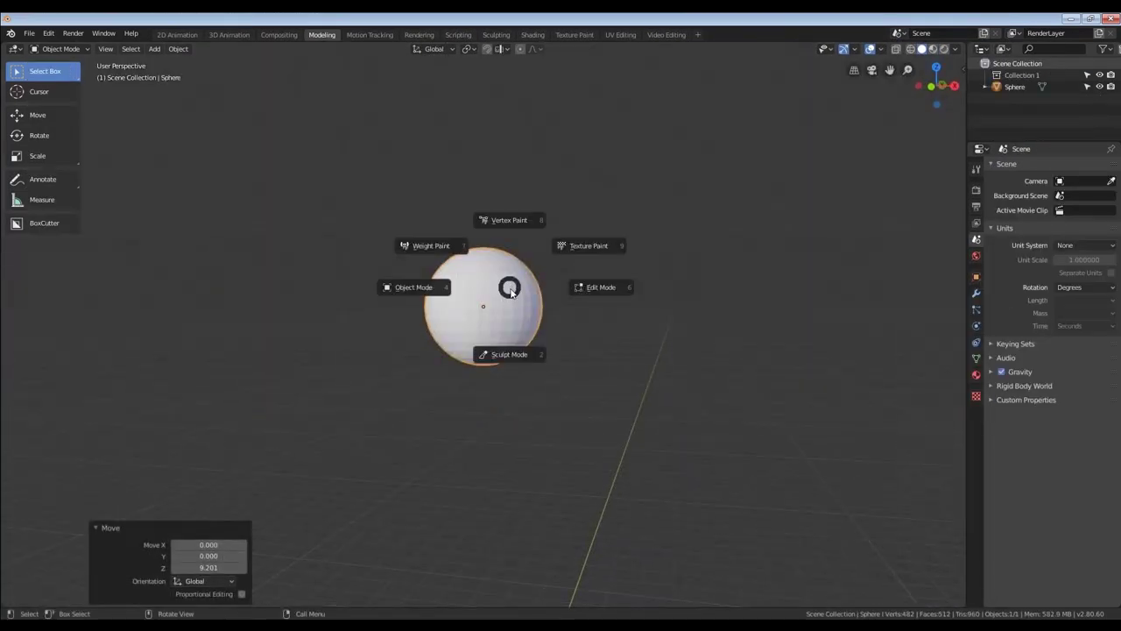
key(Escape)
middle_drag(507, 290, 502, 289)
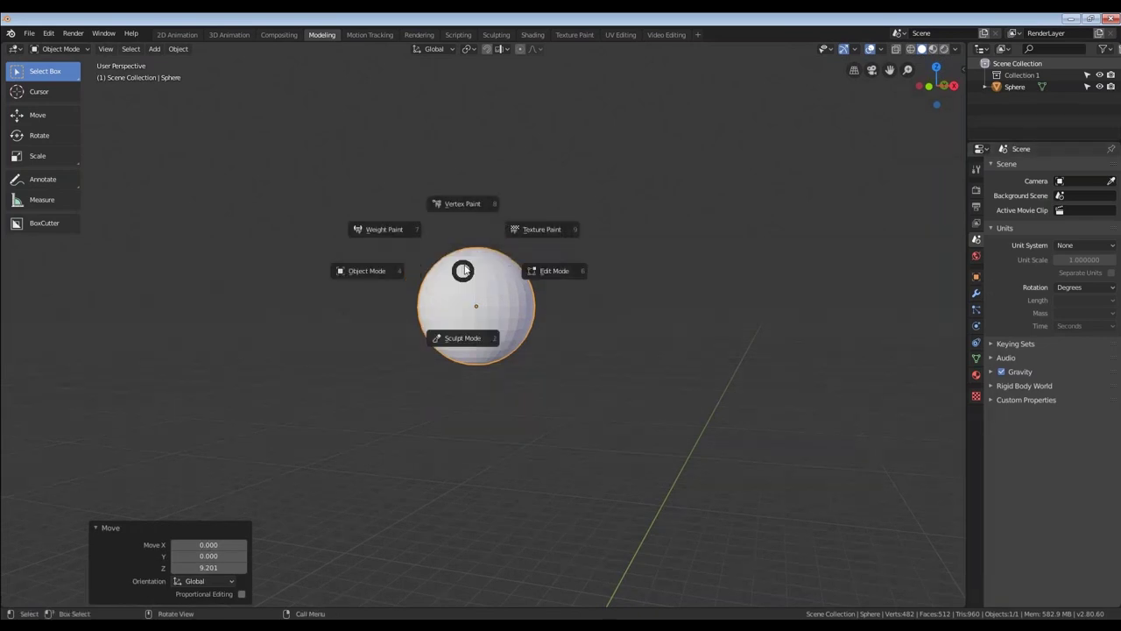
key(Escape)
Add a particle system to the sphere and set its type to Hair, widening the properties area.
click(977, 360)
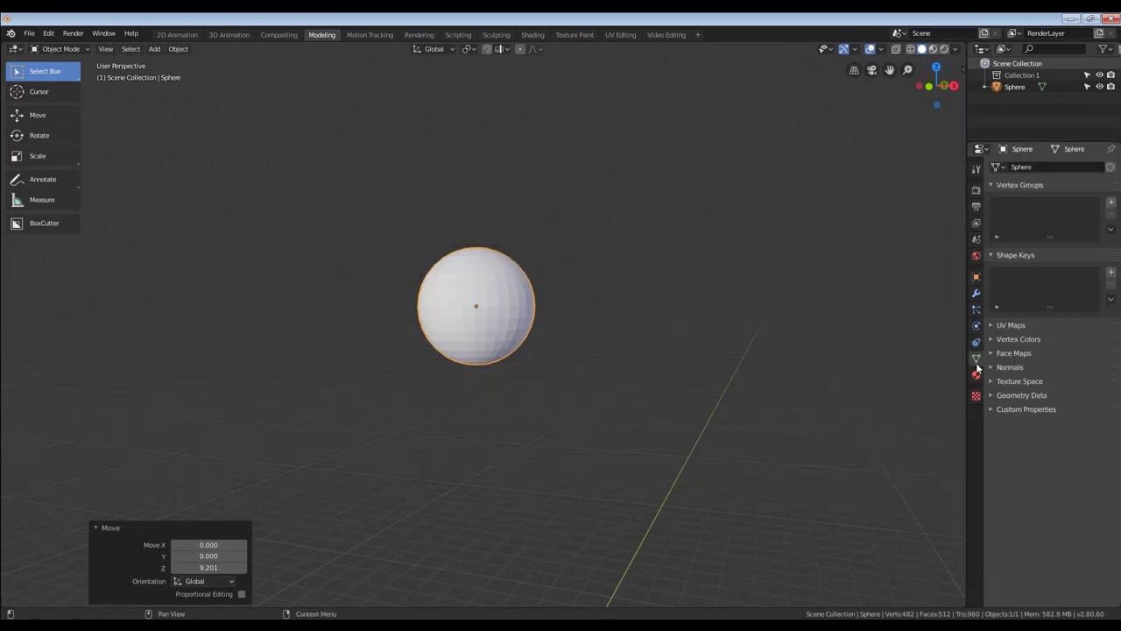
click(976, 312)
click(1110, 169)
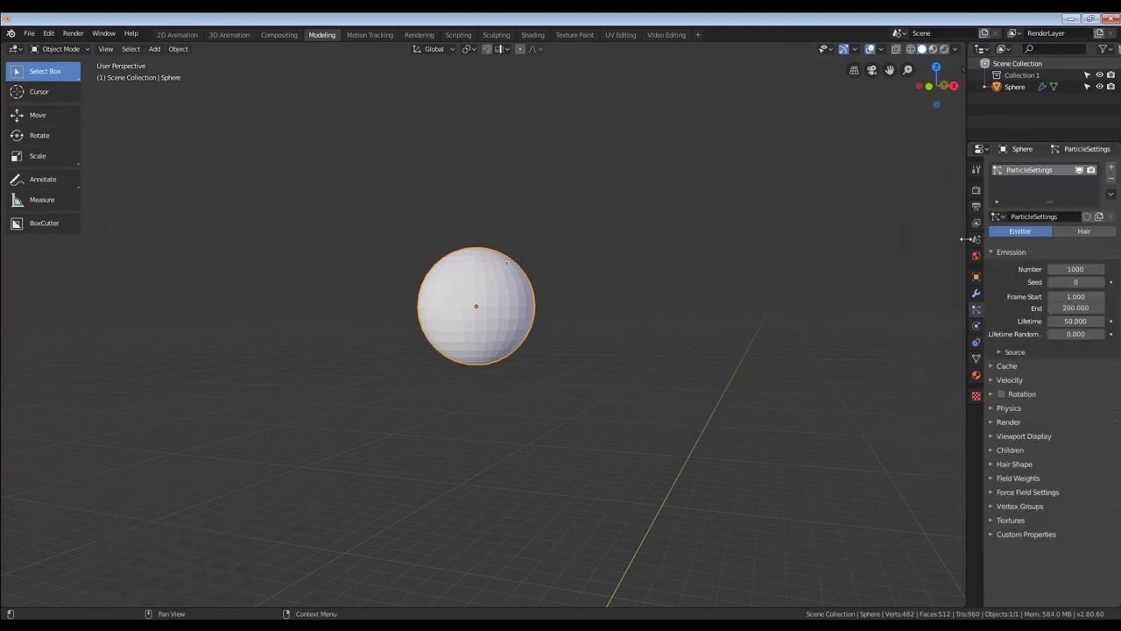
drag(966, 237, 873, 232)
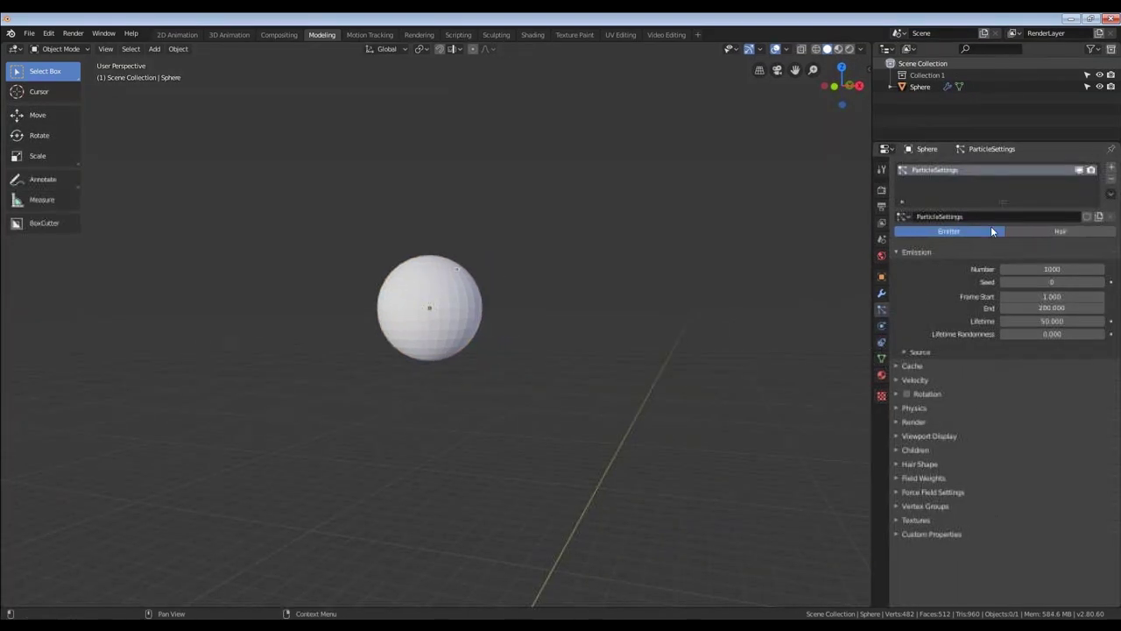
click(1025, 230)
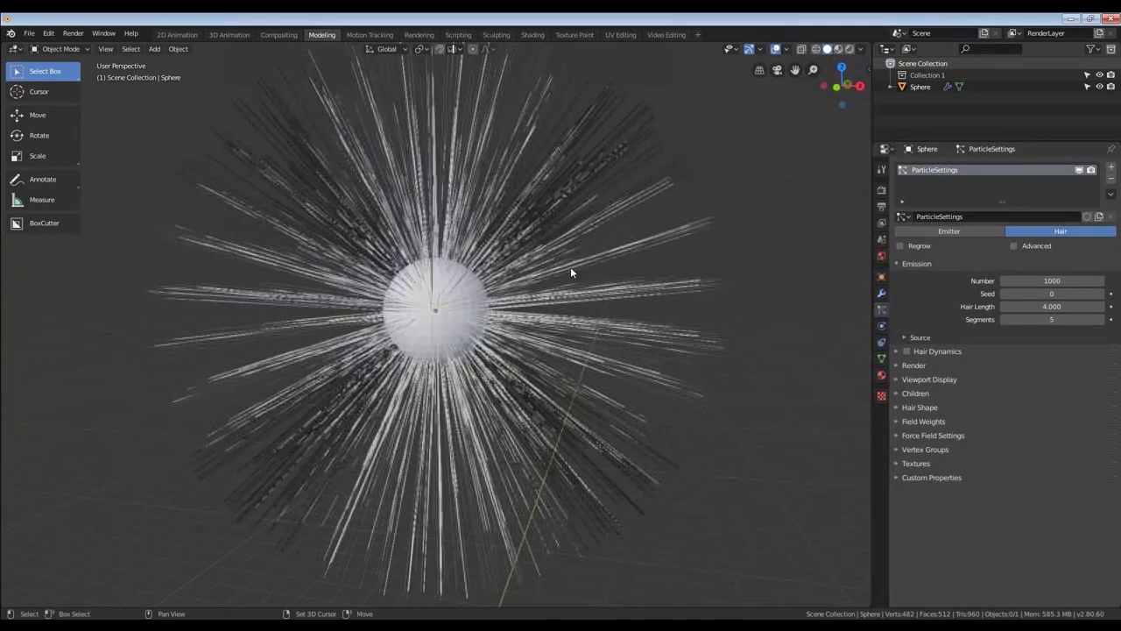
Switch the viewport to LookDev shading and examine the sphere's hair strands up close.
middle_drag(570, 267, 575, 254)
click(838, 49)
middle_drag(570, 169, 588, 243)
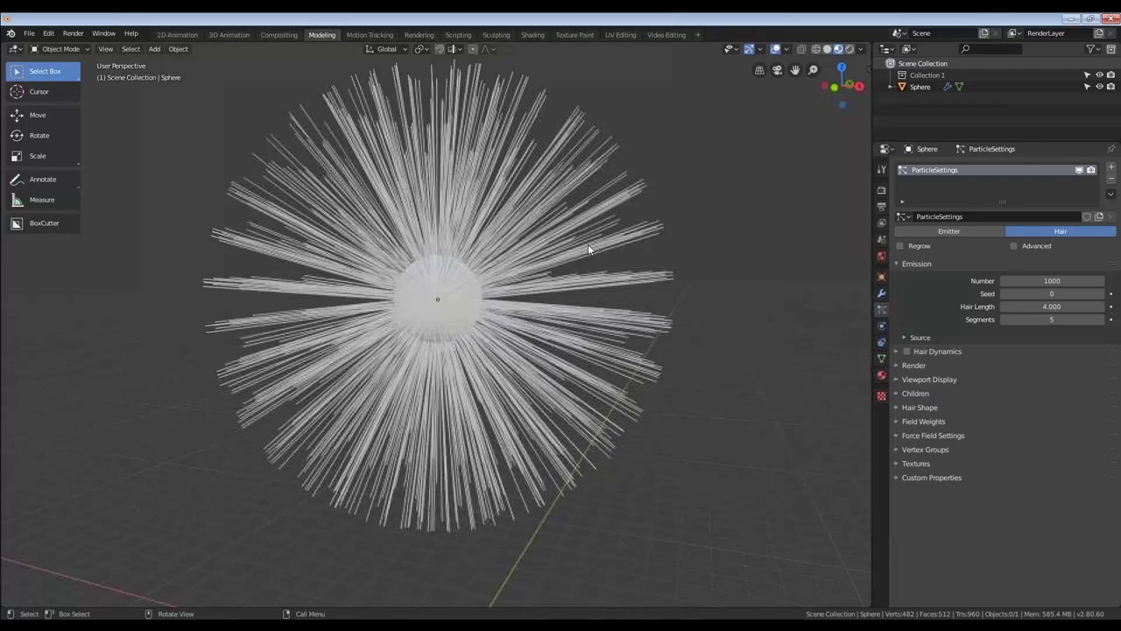
scroll(588, 244, up, 5)
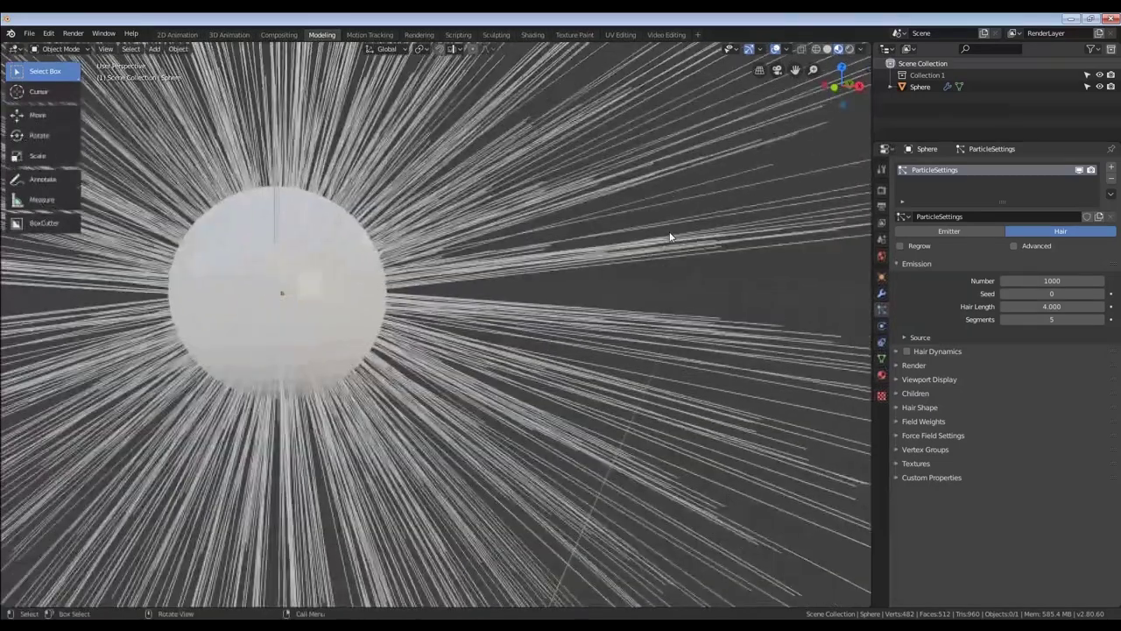
middle_drag(670, 236, 565, 255)
scroll(568, 248, up, 5)
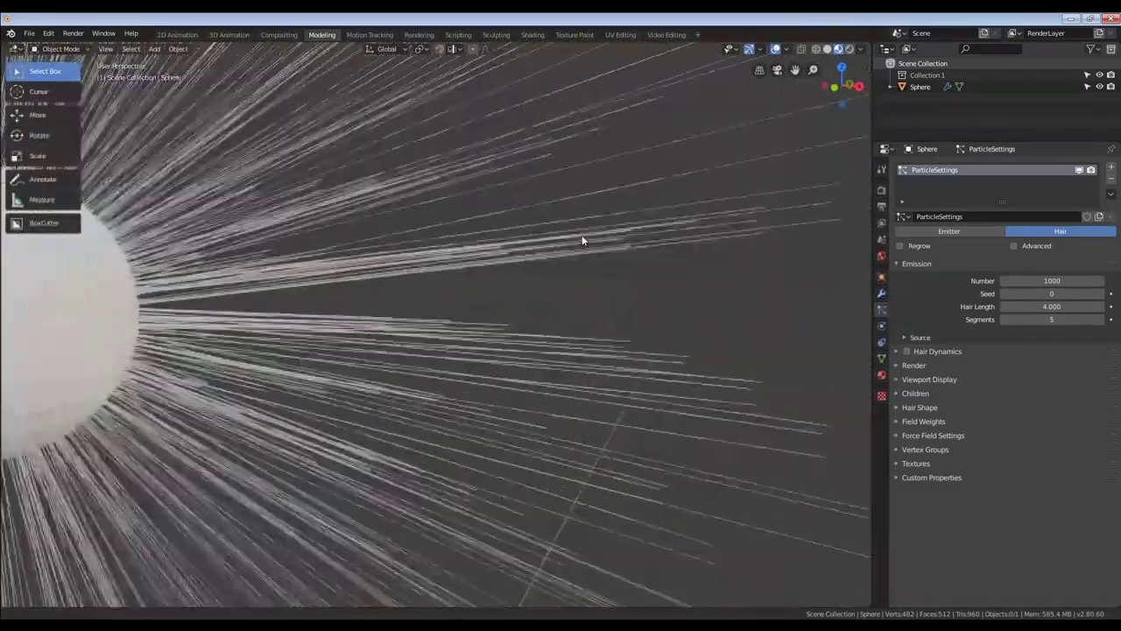
mouse_move(594, 227)
ctrl+middle_down()
mouse_move(399, 518)
mouse_move(379, 601)
mouse_move(459, 272)
mouse_move(490, 219)
mouse_move(501, 266)
mouse_move(554, 194)
mouse_move(509, 272)
mouse_move(604, 228)
ctrl+middle_up()
Set the Eevee Hair Shape Type to Strip and examine the thickness of the sphere's hairs.
click(882, 189)
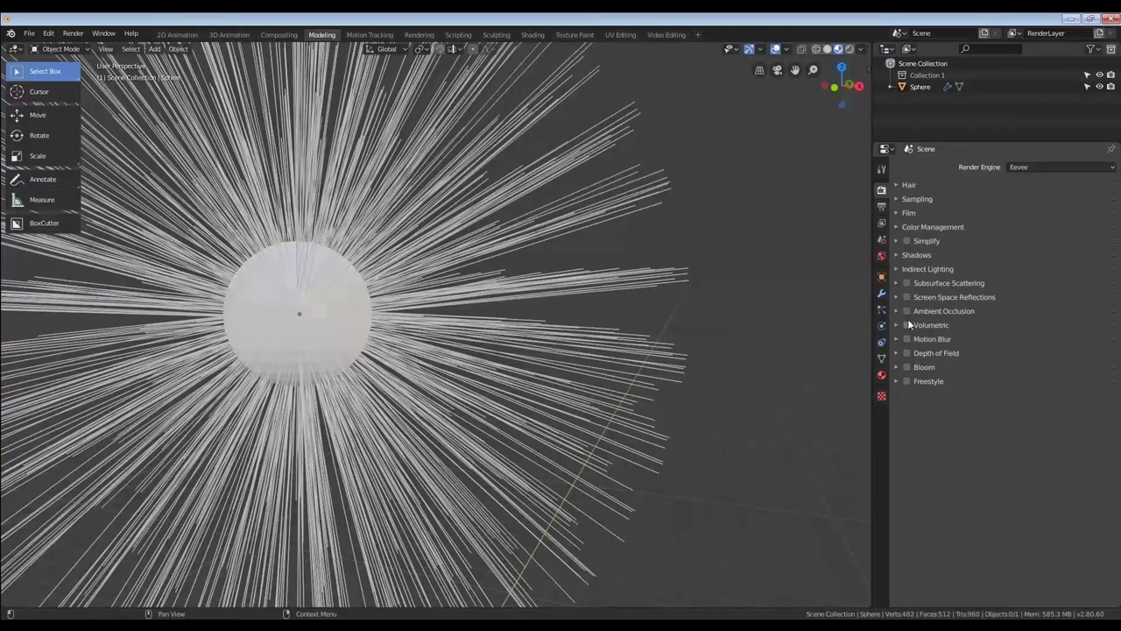
click(911, 184)
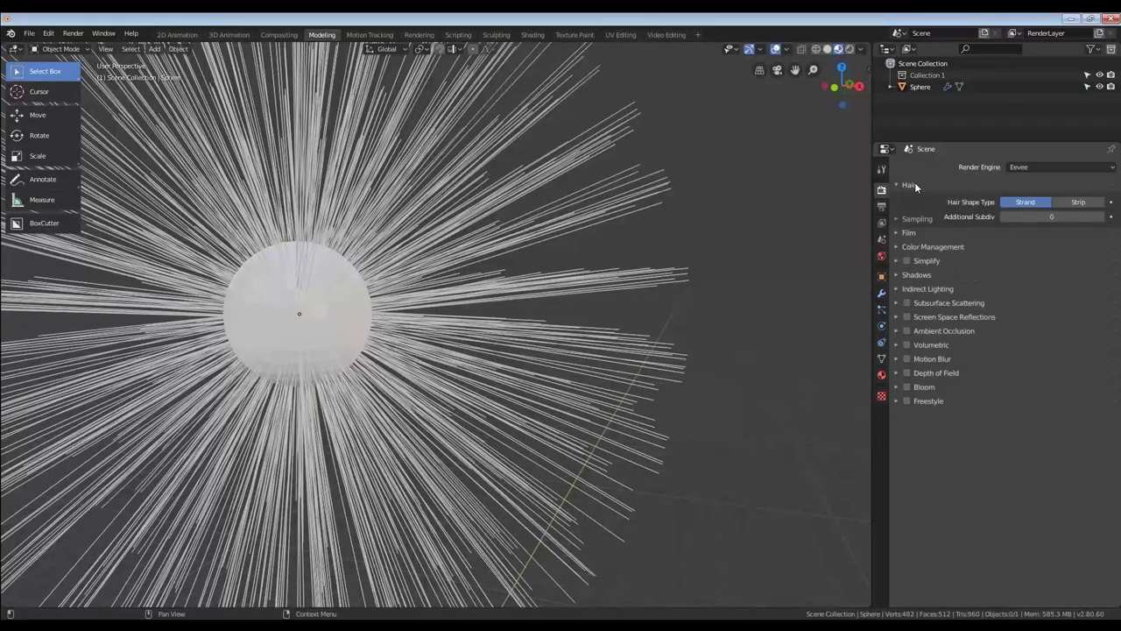
click(1077, 204)
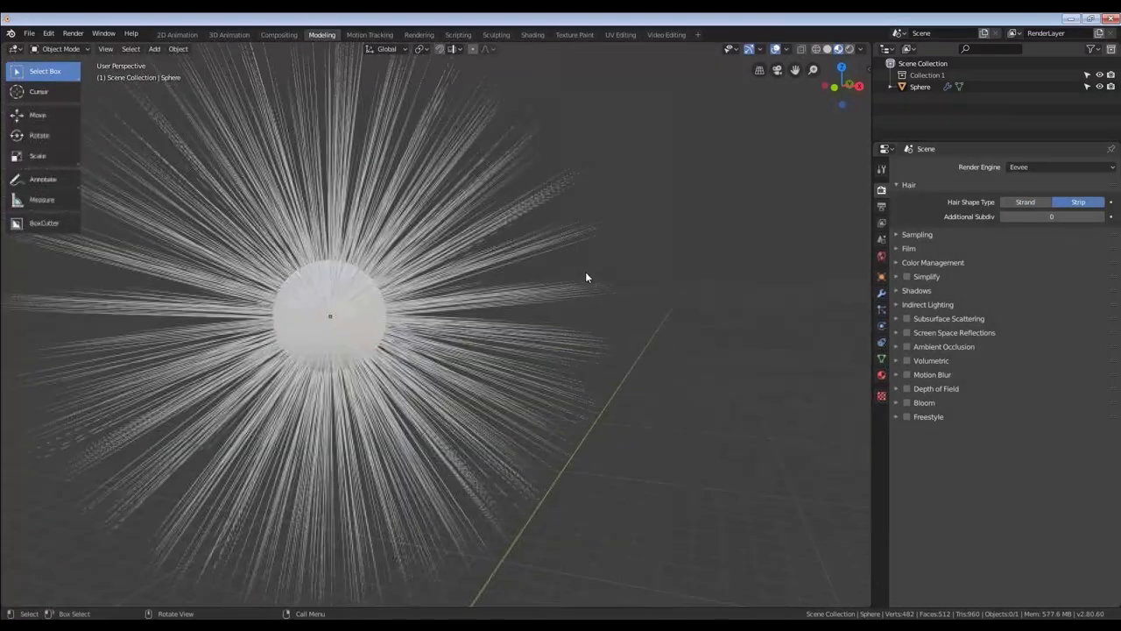
scroll(561, 289, up, 6)
scroll(613, 236, up, 4)
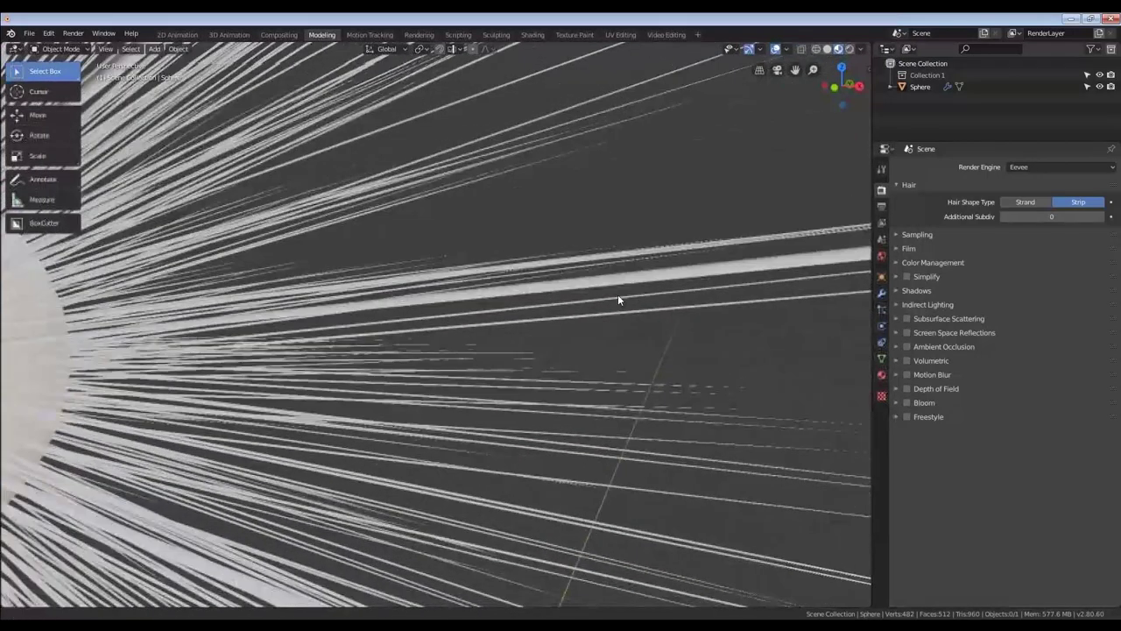
ctrl+middle_drag(618, 295, 520, 316)
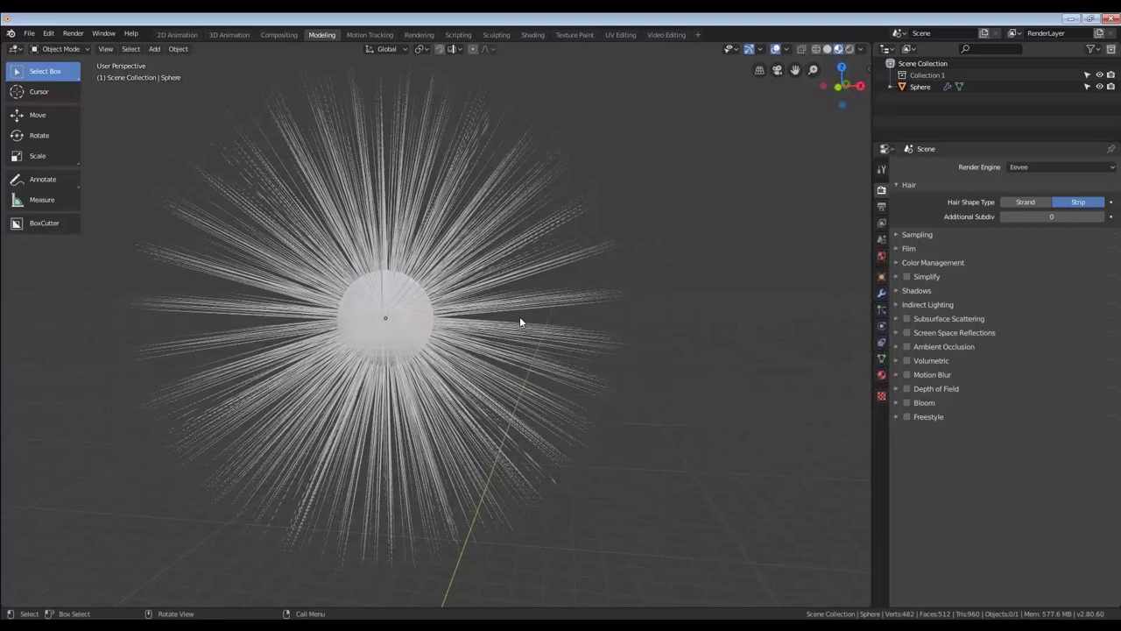
Set the number of hairs emitted from the sphere to 100.
click(882, 311)
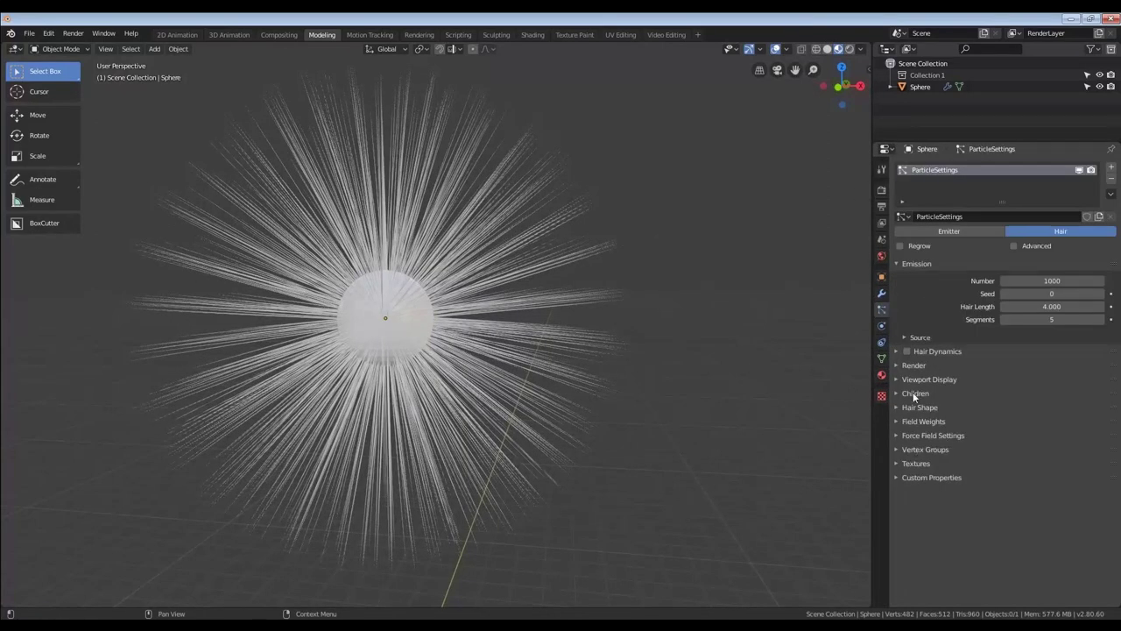
middle_drag(430, 271, 413, 289)
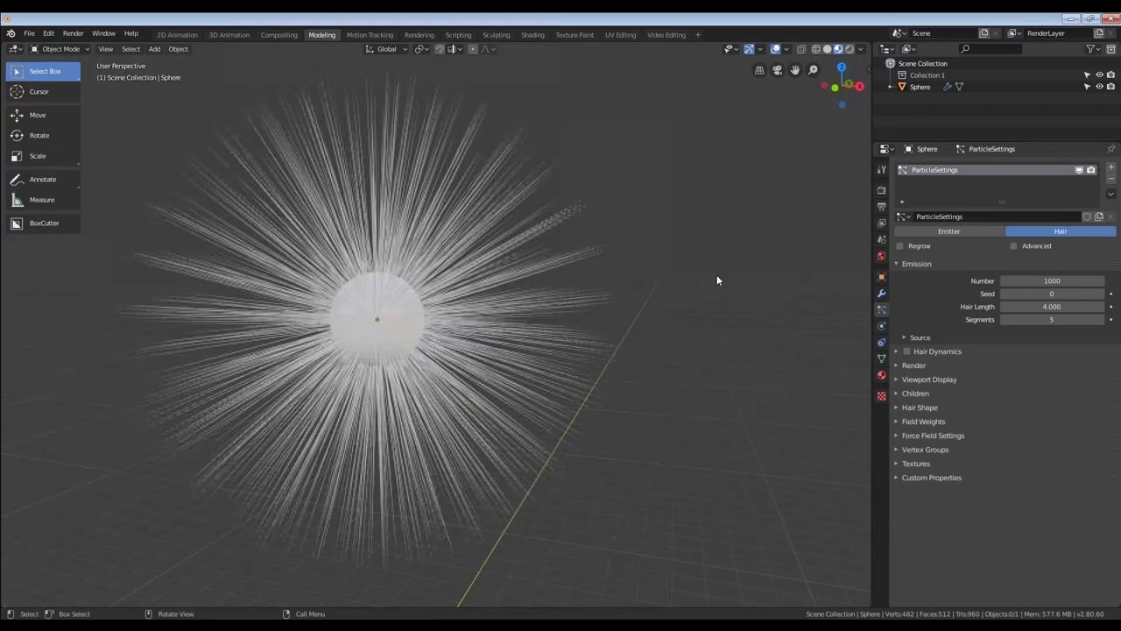
drag(1049, 280, 701, 325)
drag(1049, 286, 1008, 282)
mouse_move(397, 307)
middle_down()
mouse_move(391, 260)
mouse_move(393, 299)
mouse_move(339, 325)
mouse_move(350, 317)
middle_up()
Comb the sphere's hairs downward and to one side in Particle Edit mode with a resized brush, and return to Object Mode.
key(ctrl+Tab)
click(326, 332)
key(f)
click(415, 274)
middle_drag(438, 212, 442, 213)
mouse_move(442, 217)
mouse_down()
mouse_move(499, 205)
mouse_move(443, 183)
mouse_move(508, 321)
mouse_move(203, 217)
mouse_move(289, 173)
mouse_move(248, 499)
mouse_move(503, 482)
mouse_move(466, 317)
mouse_up()
mouse_move(263, 184)
mouse_down()
mouse_move(538, 160)
mouse_move(559, 414)
mouse_up()
key(ctrl+Tab)
click(369, 370)
middle_drag(369, 371, 539, 223)
scroll(434, 317, up, 2)
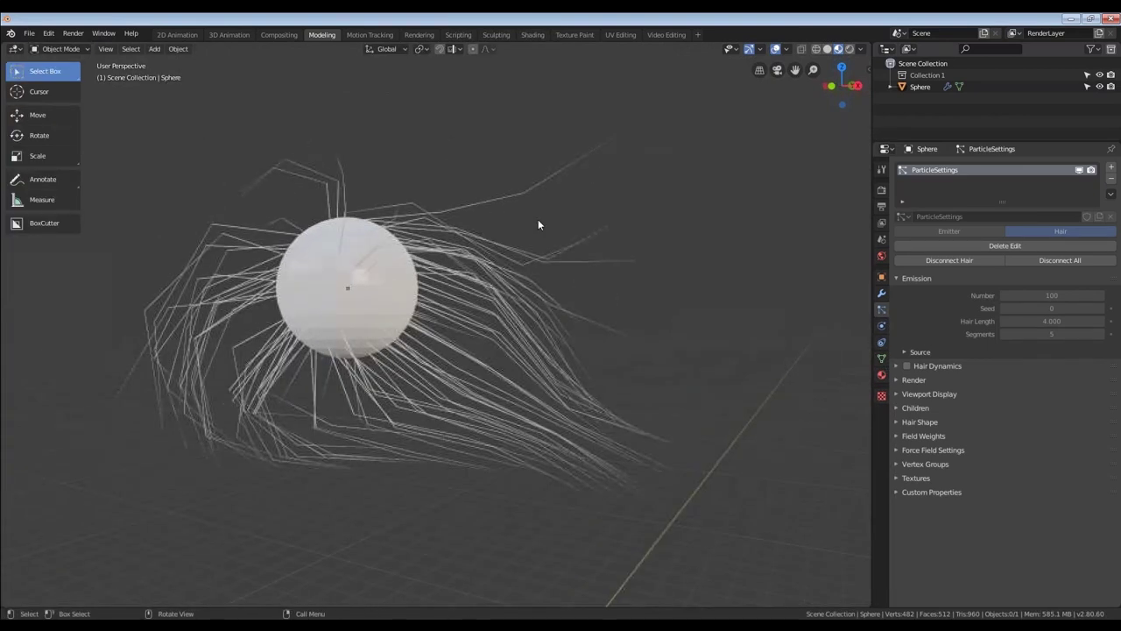
Set the Strand Steps in the hair's viewport display settings to 5.
click(916, 407)
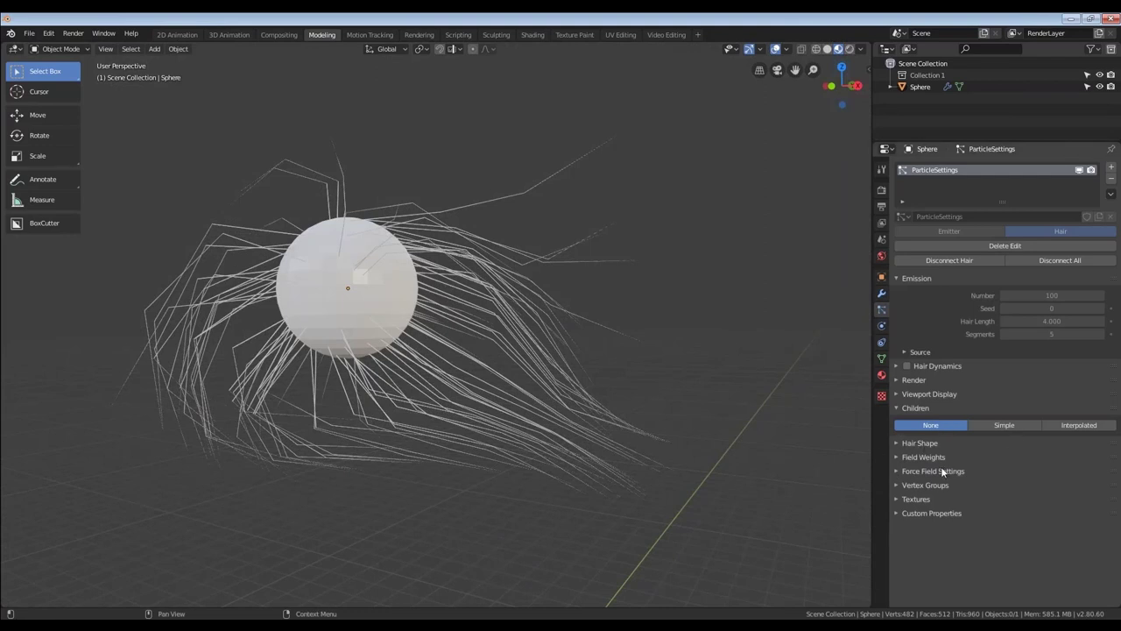
click(931, 396)
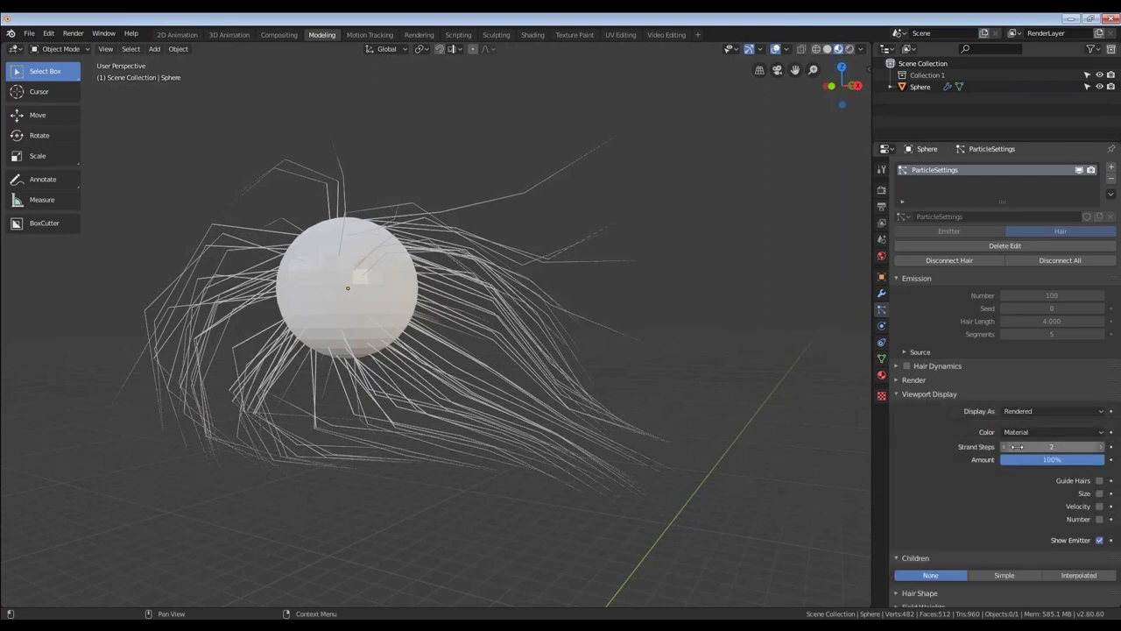
drag(1025, 447, 1054, 447)
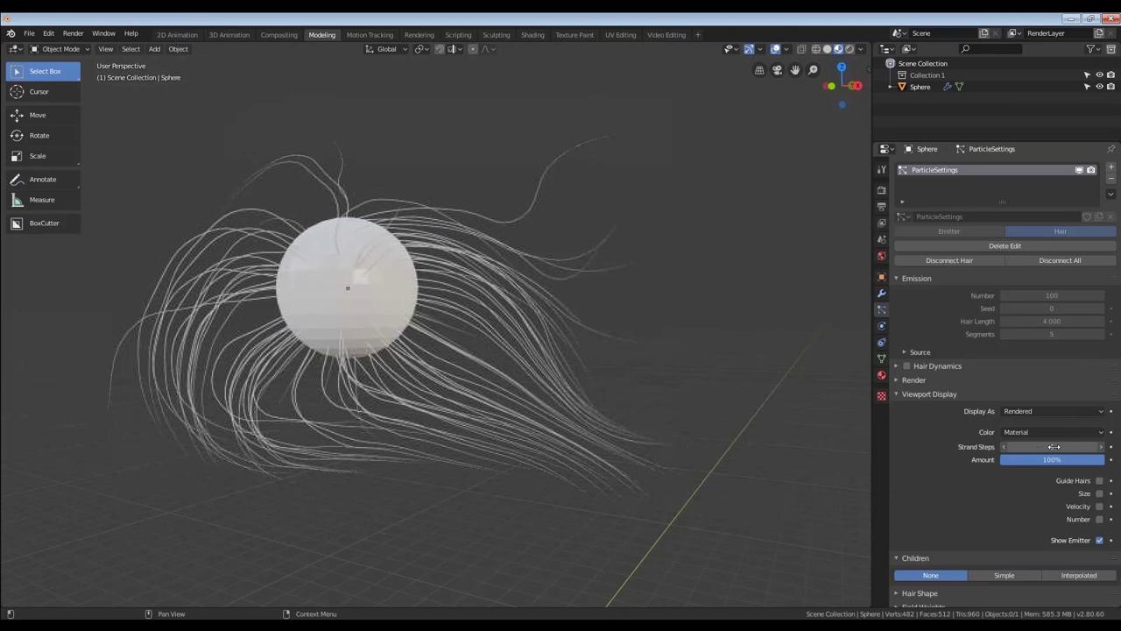
middle_drag(719, 453, 738, 445)
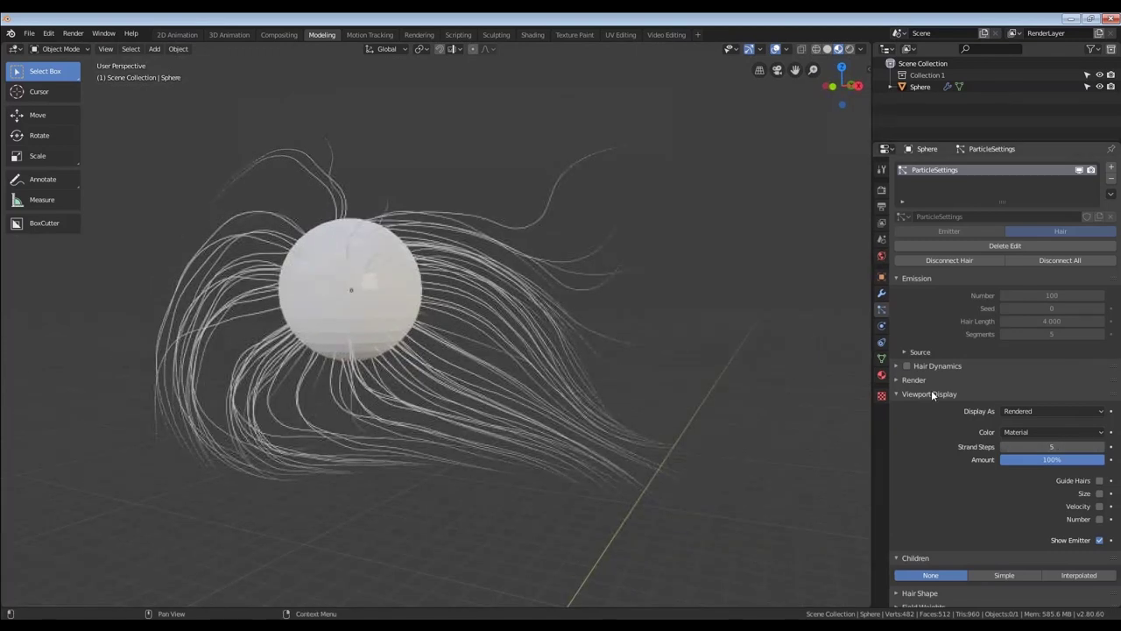
Set the hair's viewport Strand Steps back to 2.
drag(1054, 447, 1015, 451)
click(1051, 447)
text(2)
key(Return)
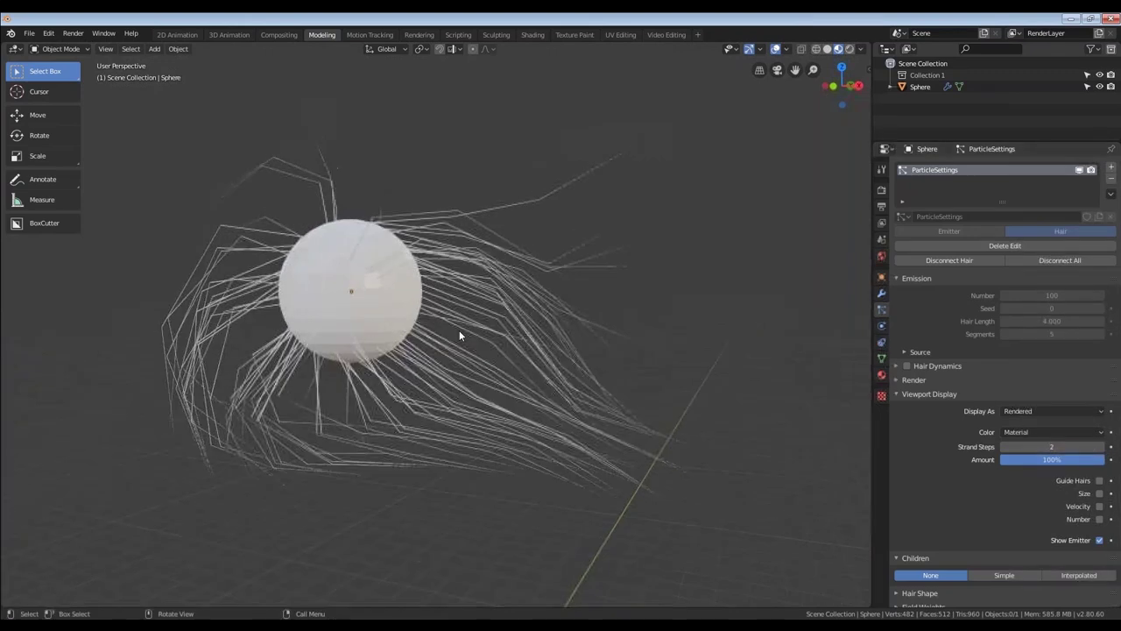
Examine the combed hair's strand segments from several angles, comparing Particle Edit mode with Object Mode.
middle_drag(365, 249, 450, 248)
scroll(430, 243, up, 1)
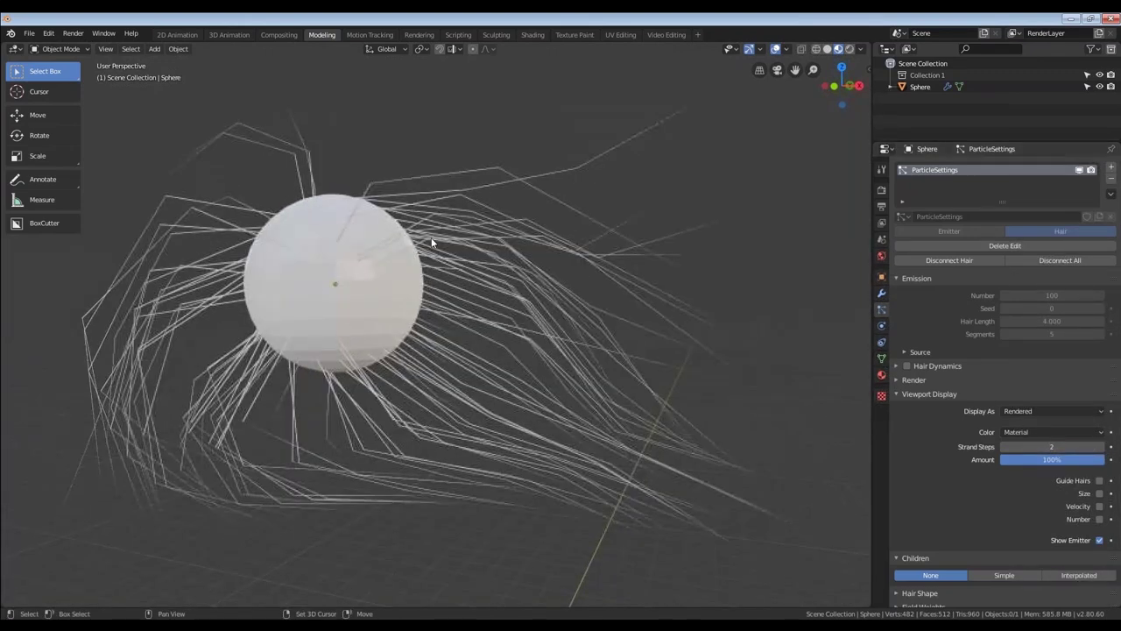
shift+middle_drag(243, 207, 323, 194)
key(ctrl+Tab)
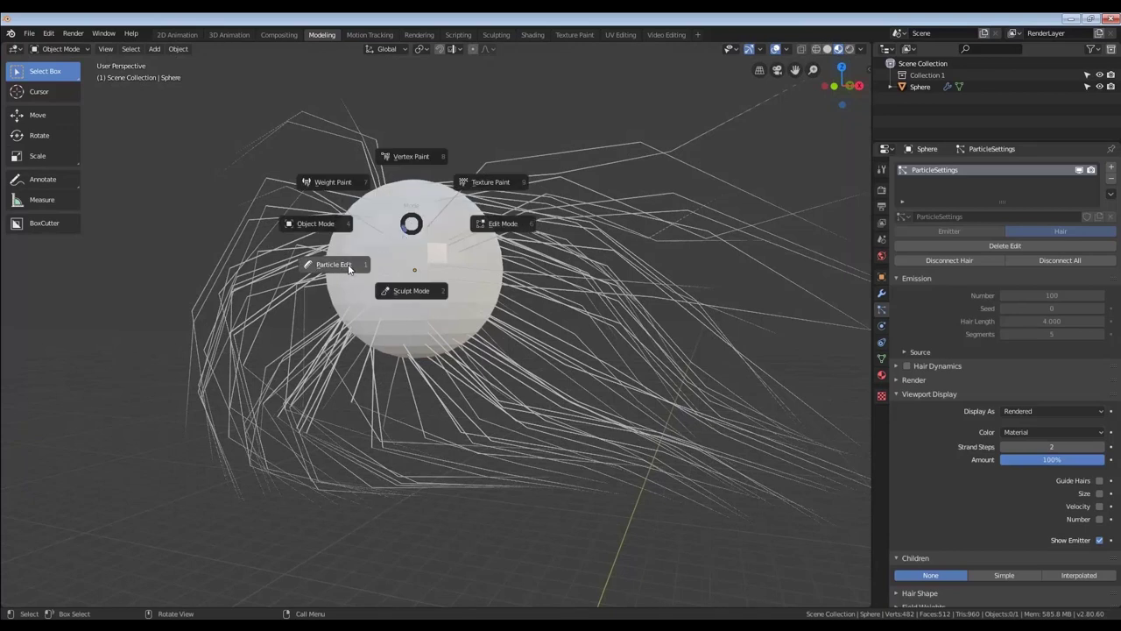
click(348, 268)
middle_drag(345, 272, 289, 251)
key(ctrl+Tab)
key(ctrl+Tab)
click(238, 278)
click(200, 252)
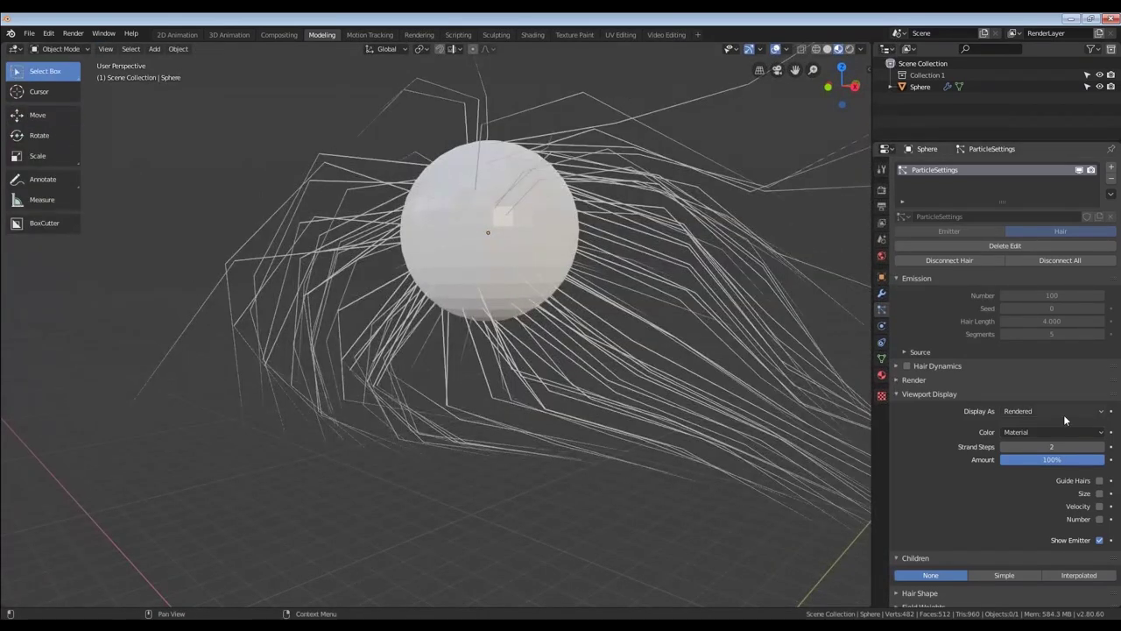
Set the Strand Steps in the hair's viewport display settings to 5 for smoother strands.
click(1102, 447)
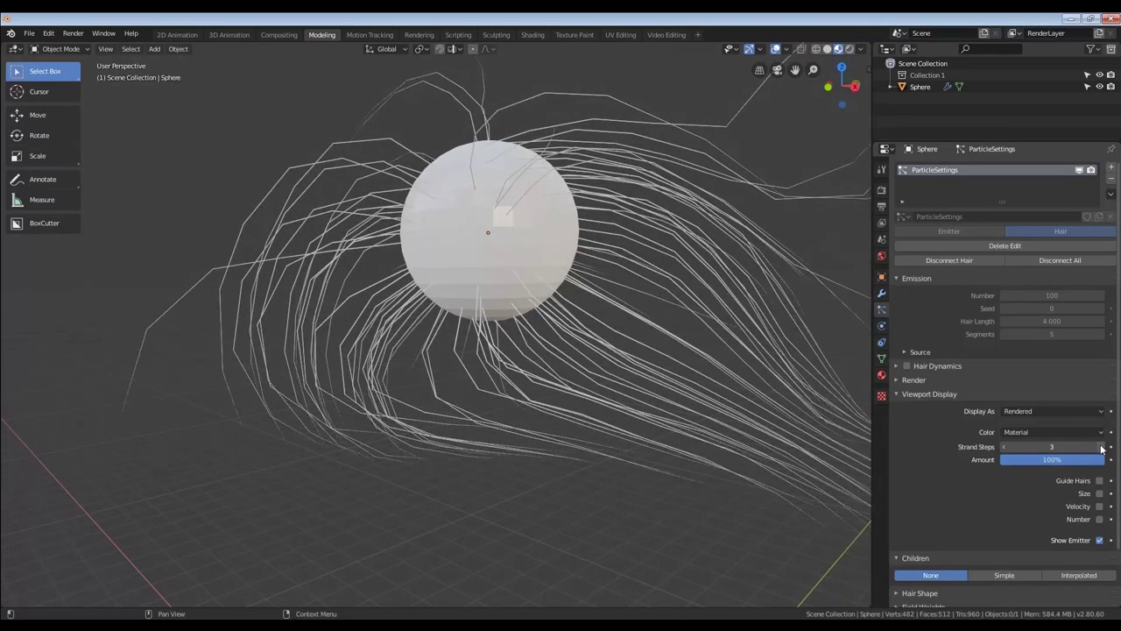
click(1102, 448)
click(1102, 448)
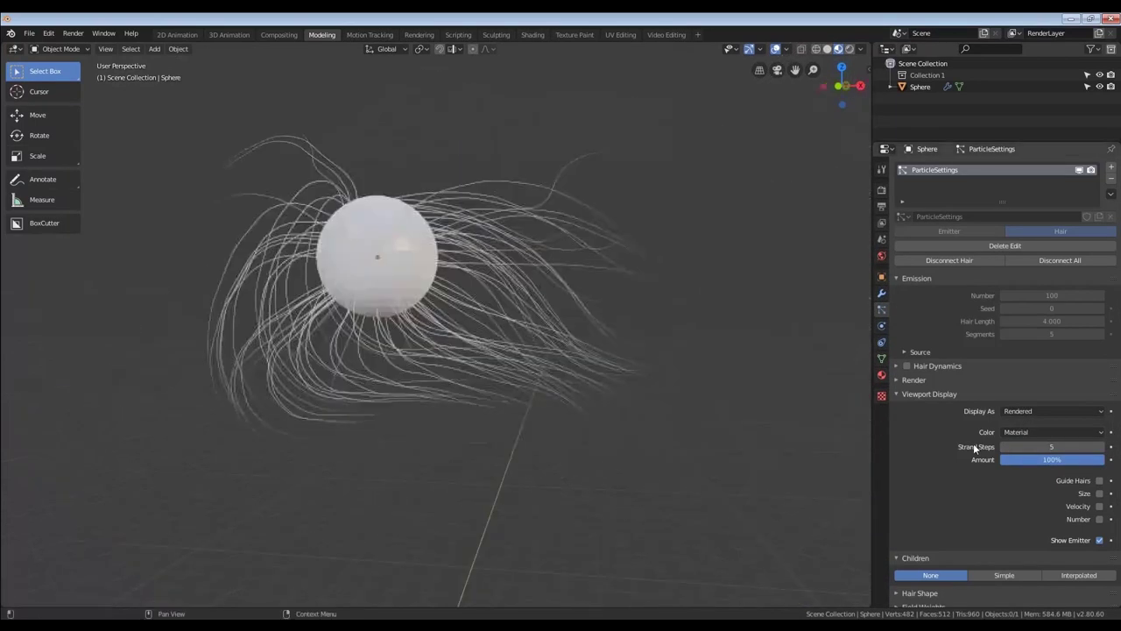
Check the parent hairs in Particle Edit mode, return to Object Mode and set the hair's children type to Simple.
scroll(966, 313, down, 2)
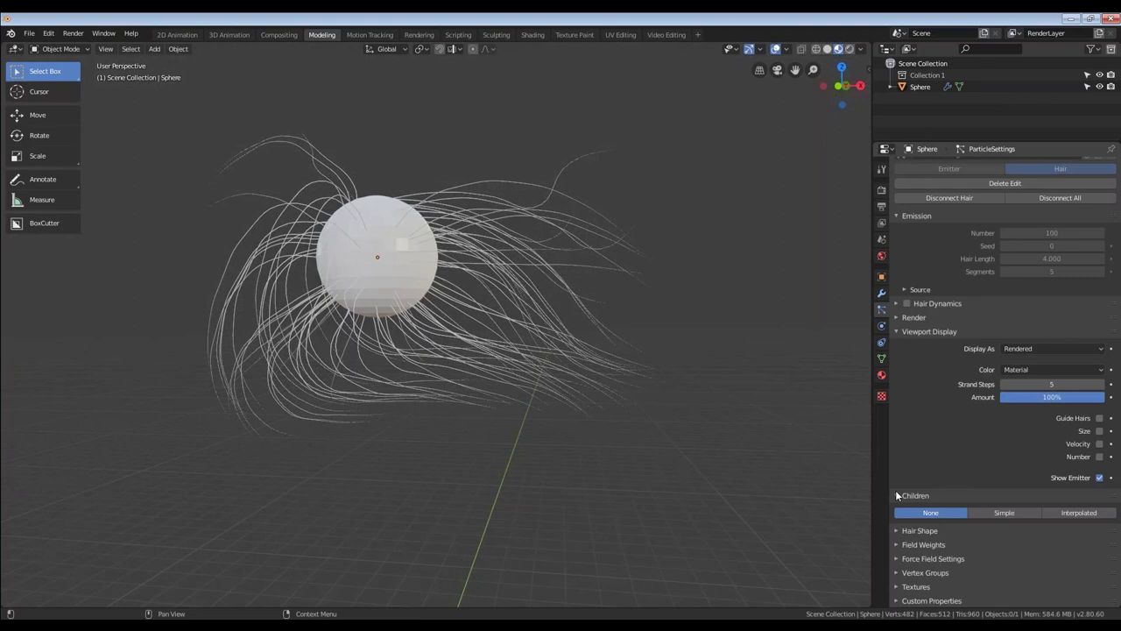
key(ctrl+Tab)
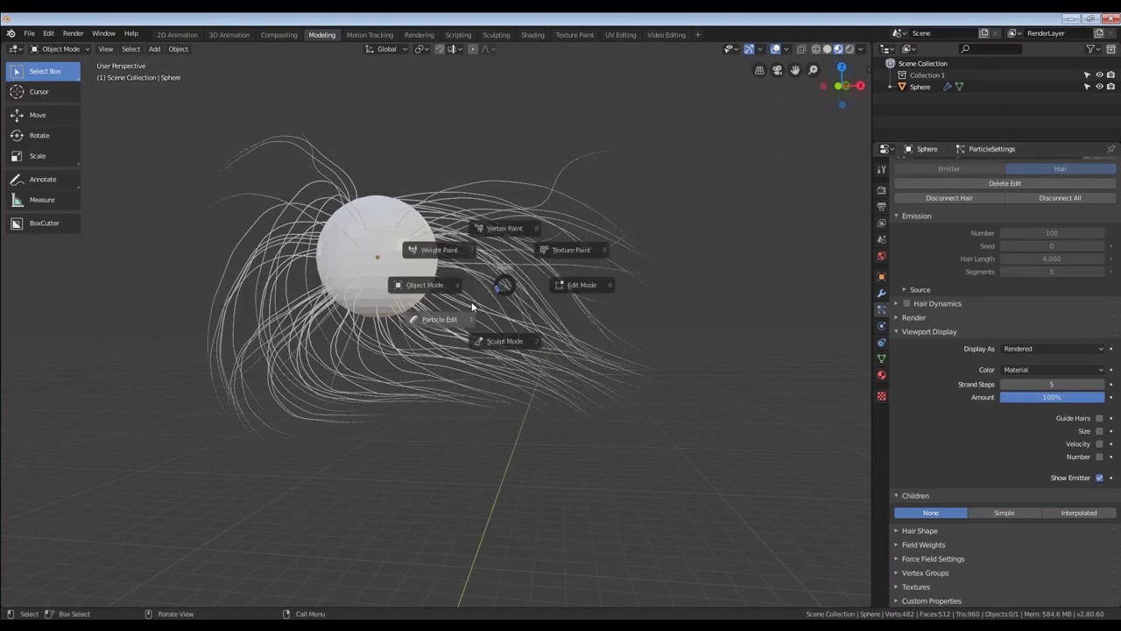
click(472, 301)
key(ctrl+Tab)
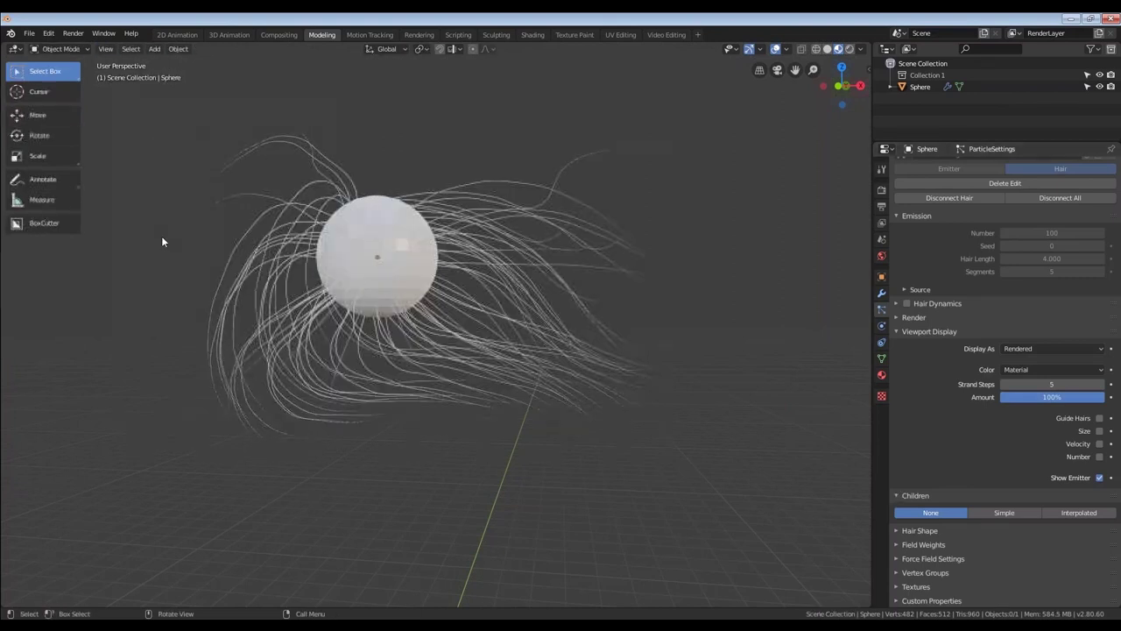
click(1004, 513)
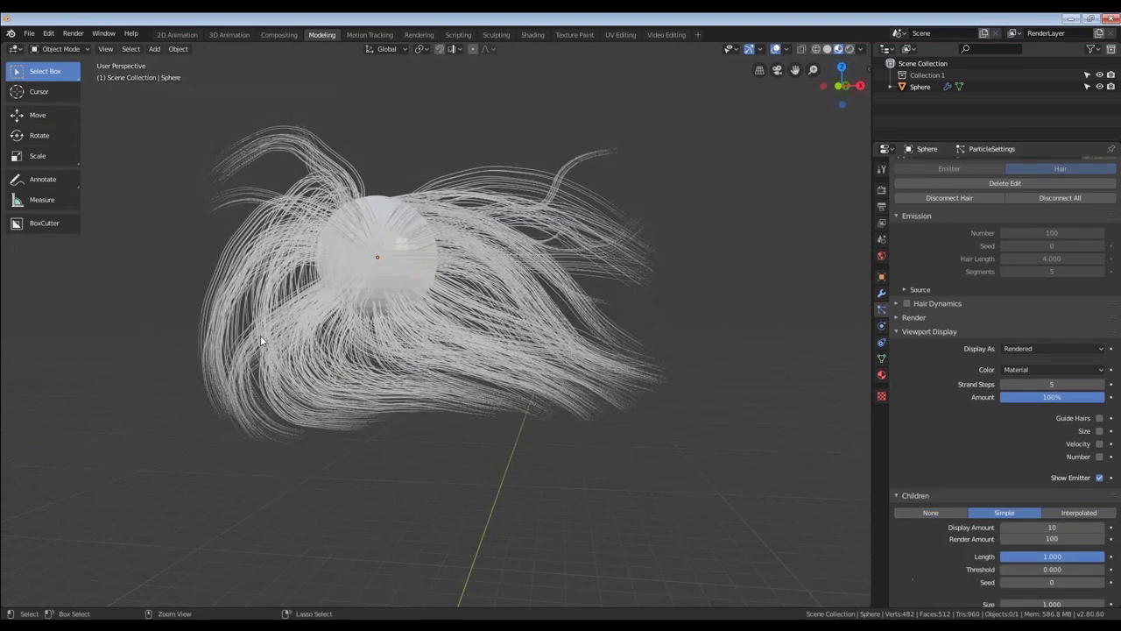
scroll(397, 300, up, 3)
mouse_move(397, 297)
middle_down()
mouse_move(373, 261)
mouse_move(395, 284)
middle_up()
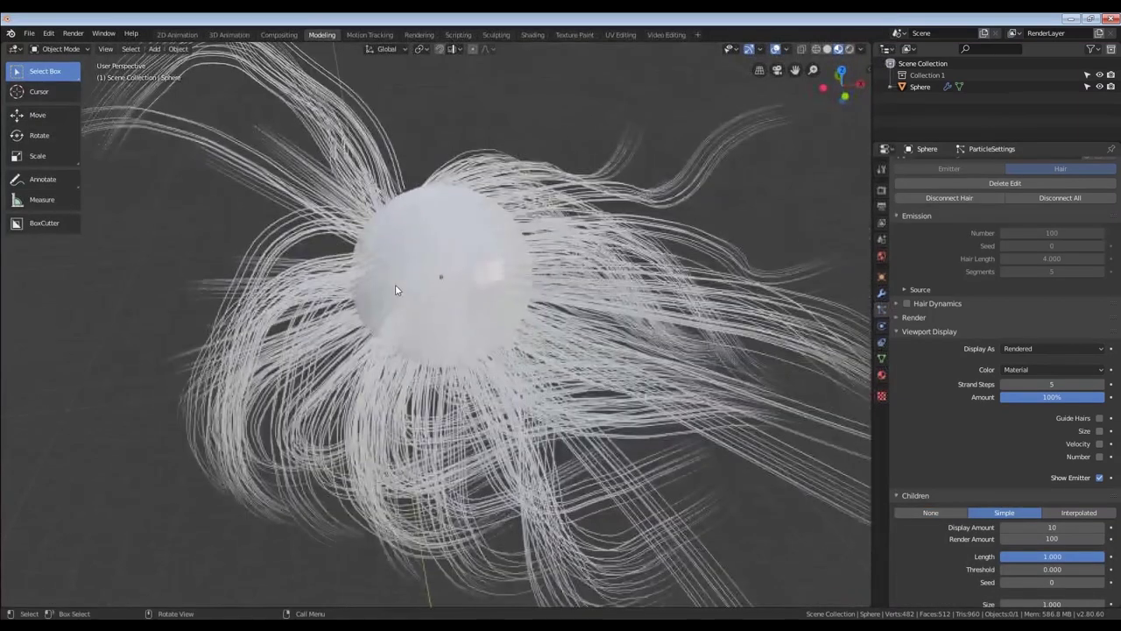
click(373, 233)
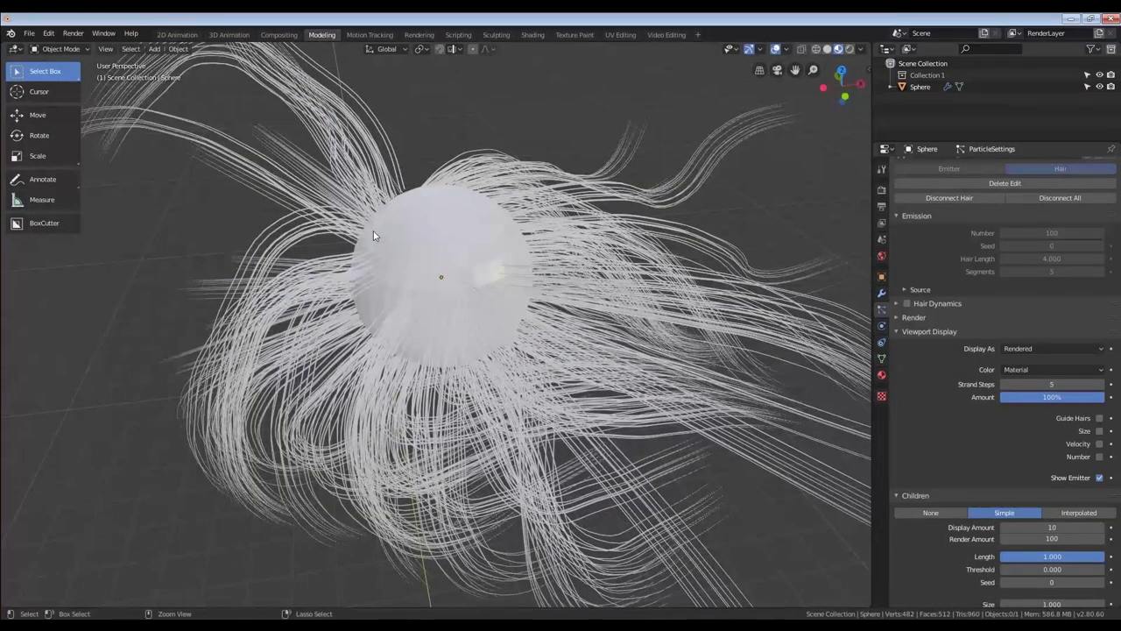
middle_drag(373, 230, 265, 267)
Sketch an annotation of a curved hair clump growing from an oval base beside the sphere.
scroll(365, 265, down, 4)
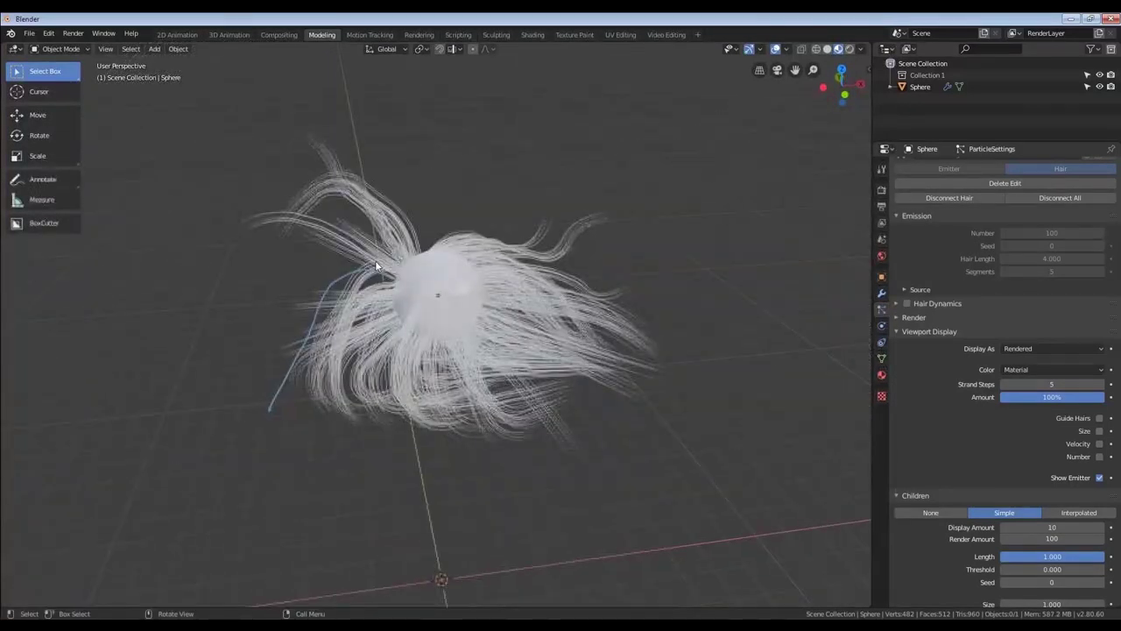
mouse_move(400, 225)
middle_down()
mouse_move(430, 193)
mouse_move(531, 170)
middle_up()
mouse_move(543, 179)
mouse_down()
mouse_move(537, 171)
mouse_move(622, 132)
mouse_move(644, 135)
mouse_move(630, 125)
mouse_up()
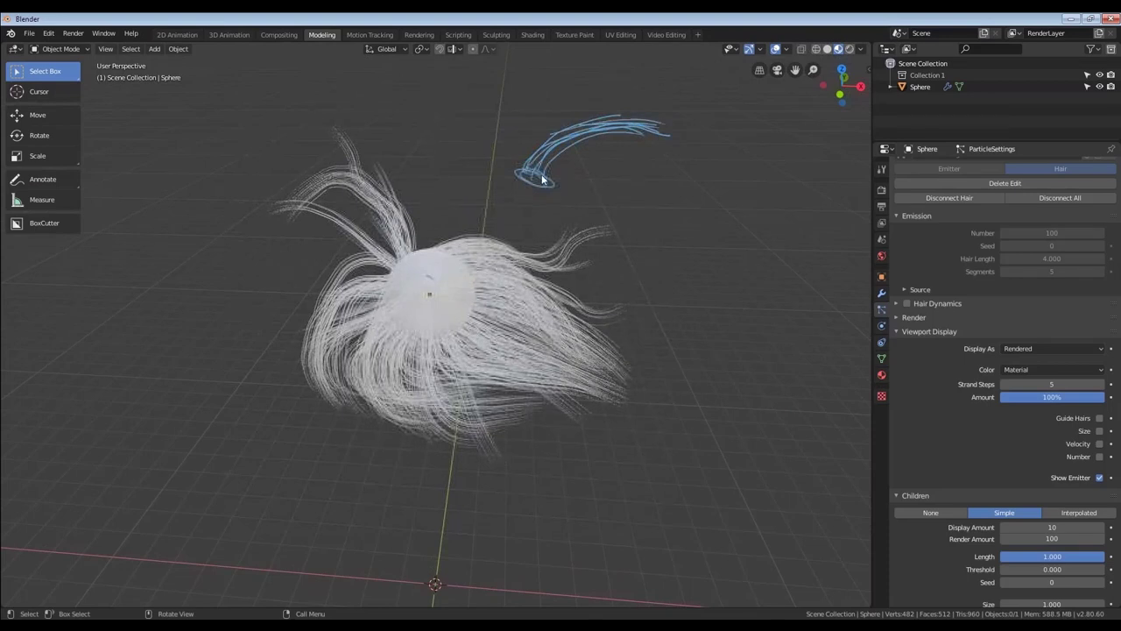
scroll(540, 163, up, 4)
scroll(510, 150, down, 2)
middle_drag(787, 326, 769, 302)
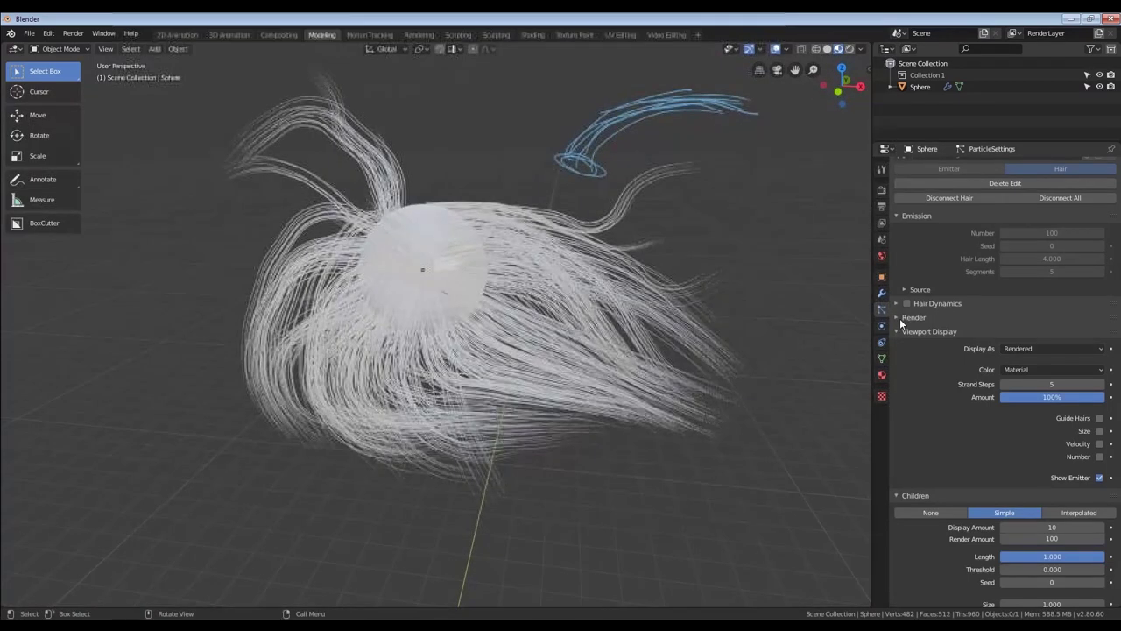
Compare Simple and Interpolated children with the parent hairs in Particle Edit mode, leaving the children type on Interpolated.
click(1079, 512)
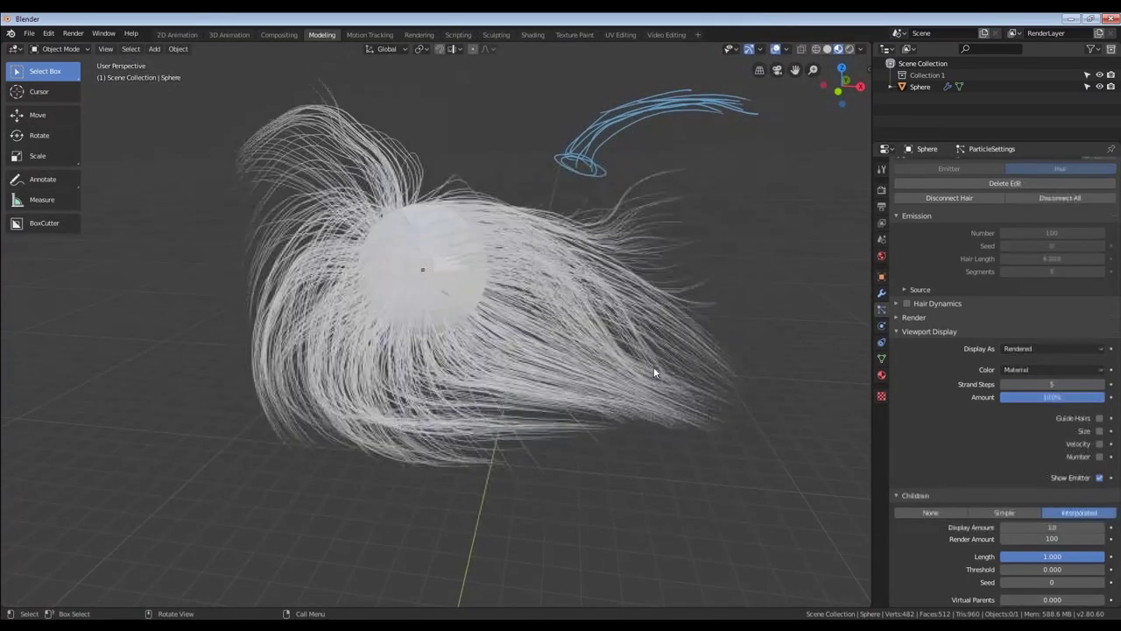
click(979, 513)
scroll(979, 491, down, 5)
key(ctrl+Tab)
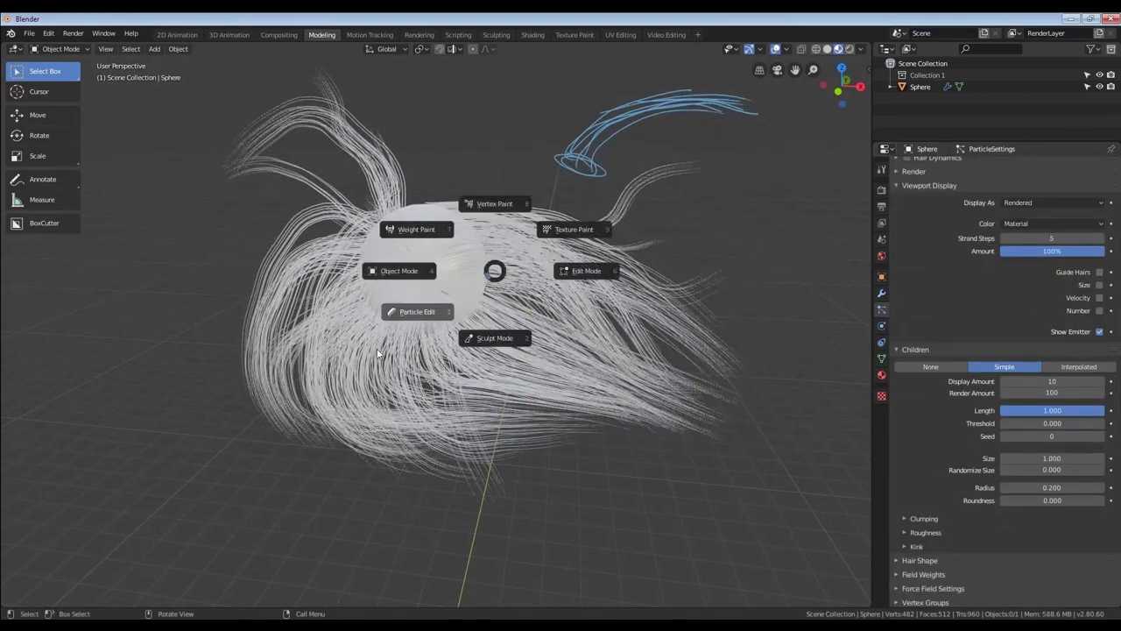
click(385, 329)
drag(386, 330, 421, 312)
key(ctrl+Tab)
middle_drag(578, 325, 596, 318)
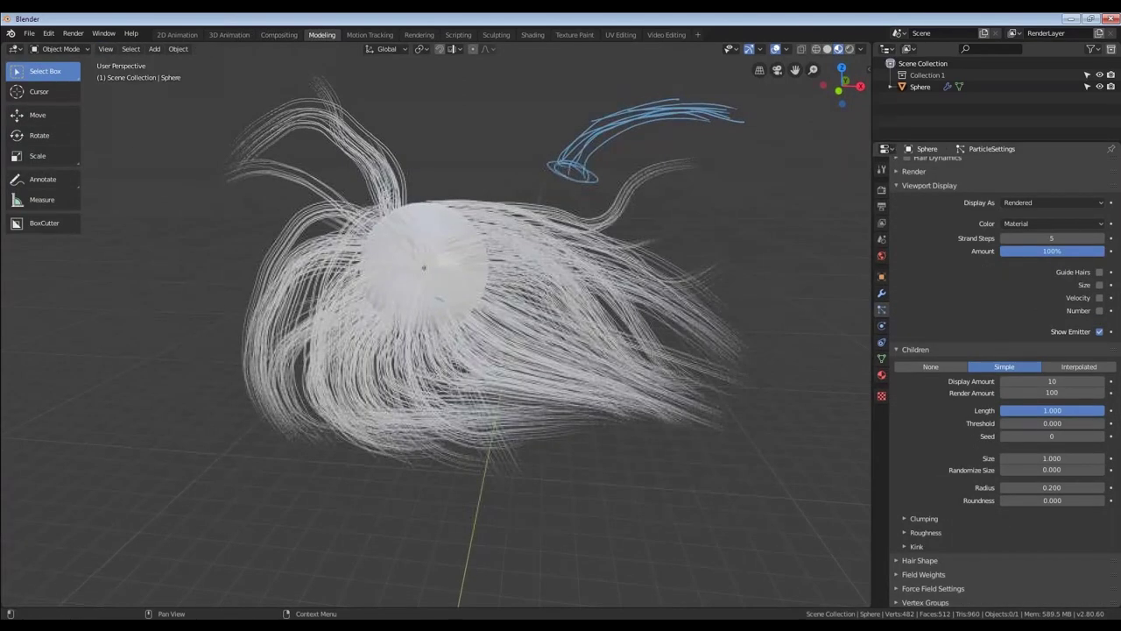
click(1074, 365)
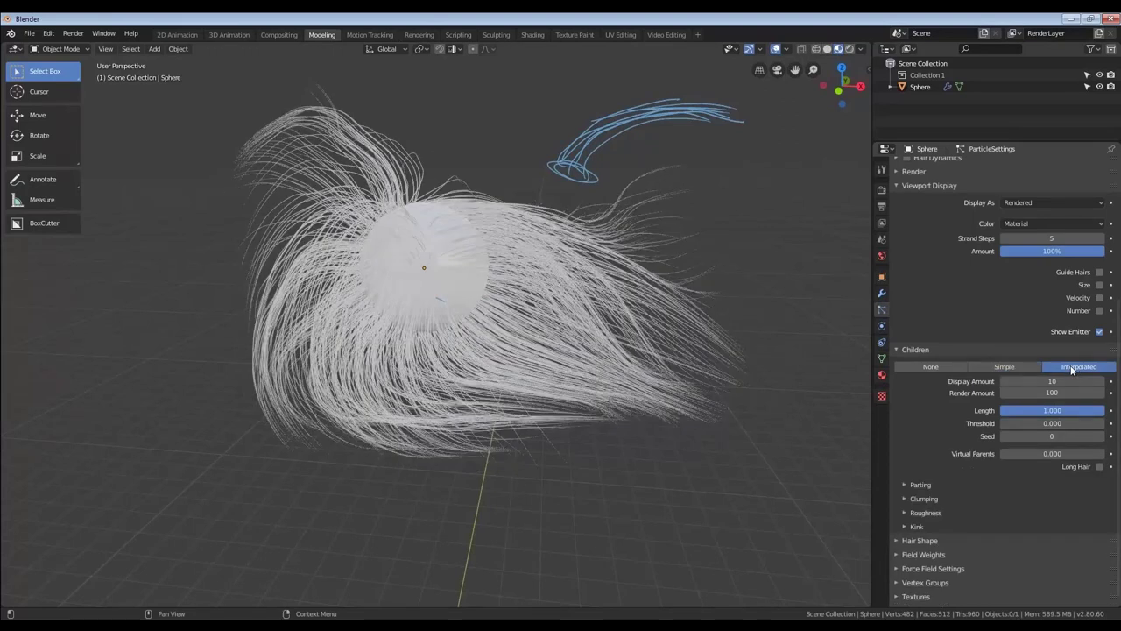
middle_drag(406, 273, 397, 54)
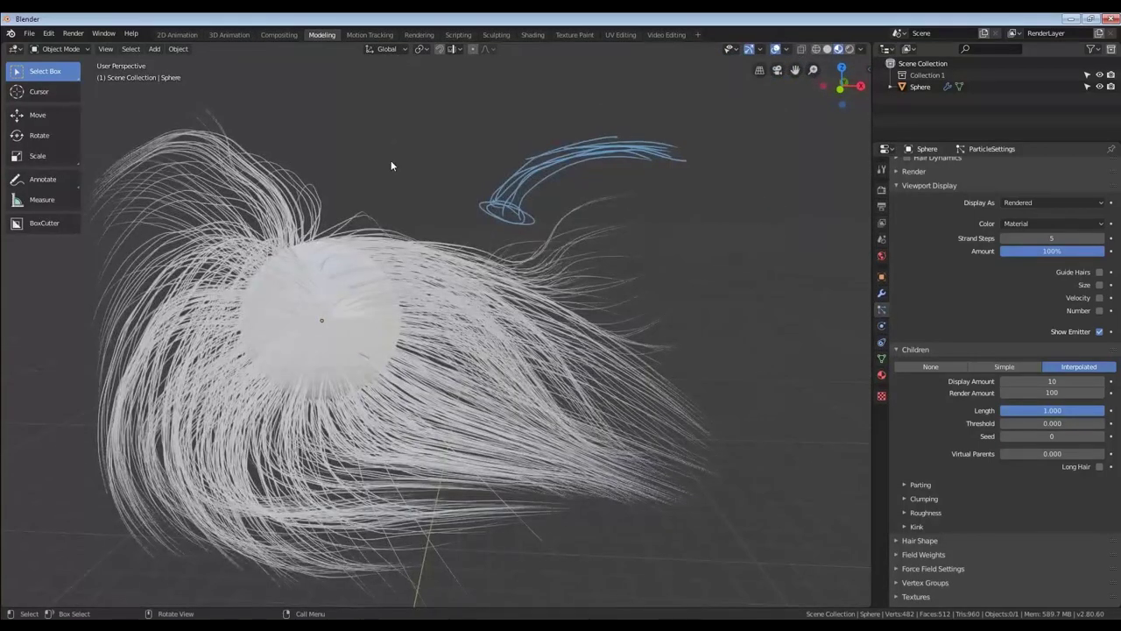
Annotate three separate guide hairs fanning out above the sphere to illustrate interpolation.
drag(281, 104, 375, 192)
drag(410, 107, 412, 189)
drag(546, 104, 447, 188)
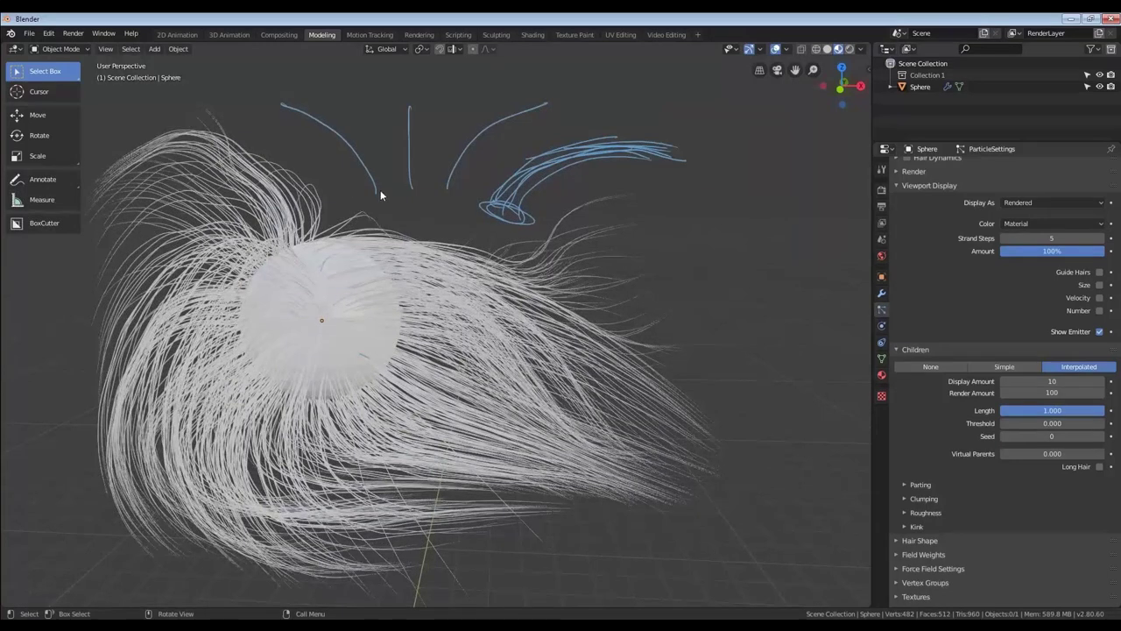
Annotate in-between strands around the three guide strokes, and touch up the sketch by erasing some and extending the clump drawing.
drag(379, 191, 357, 122)
drag(385, 191, 372, 123)
drag(396, 186, 392, 124)
drag(414, 177, 423, 116)
drag(418, 176, 460, 102)
drag(434, 167, 480, 134)
drag(382, 183, 322, 135)
drag(363, 199, 282, 152)
drag(341, 186, 307, 181)
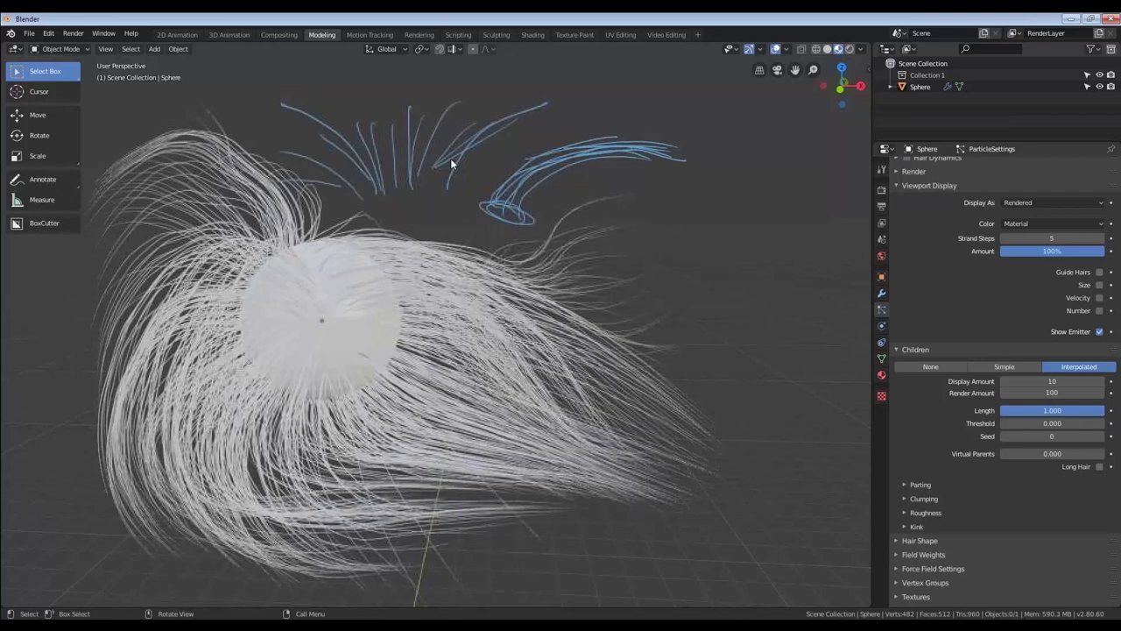
right_drag(442, 175, 456, 113)
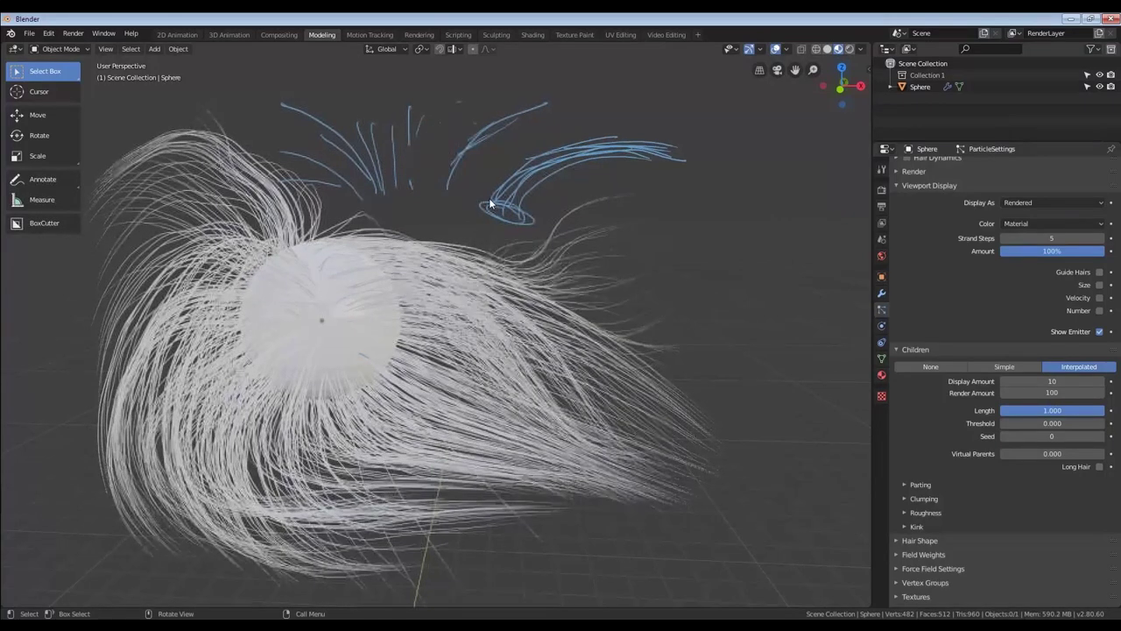
drag(490, 201, 570, 175)
Set the Clump value of the interpolated children to about 0.87.
scroll(543, 258, down, 2)
shift+middle_drag(537, 269, 565, 262)
click(925, 496)
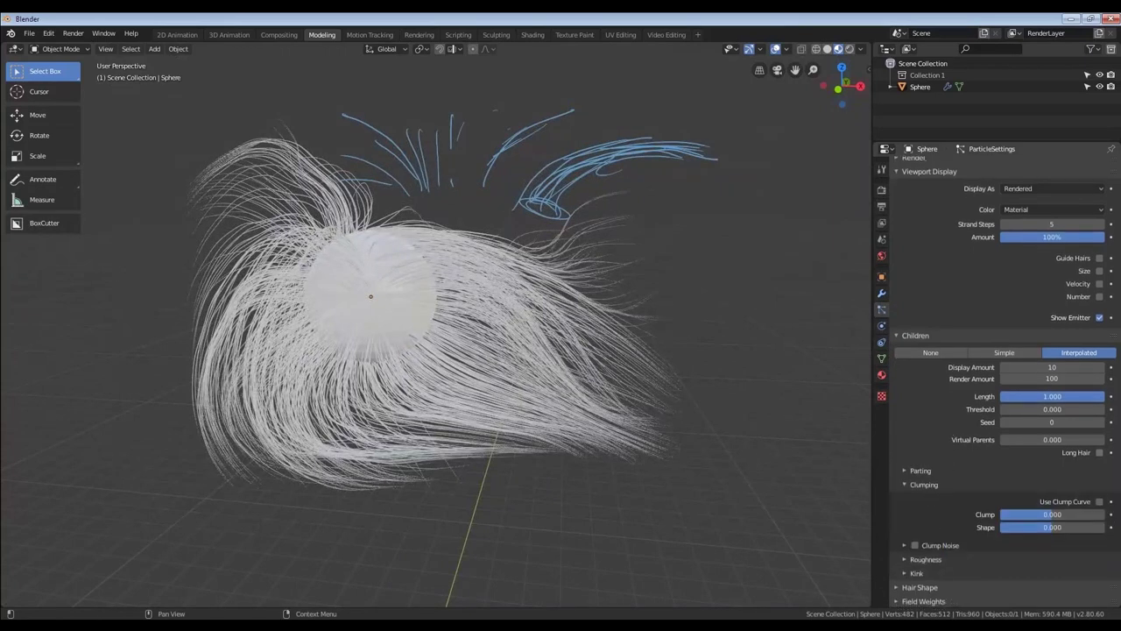
scroll(1076, 464, down, 3)
drag(1073, 462, 1096, 463)
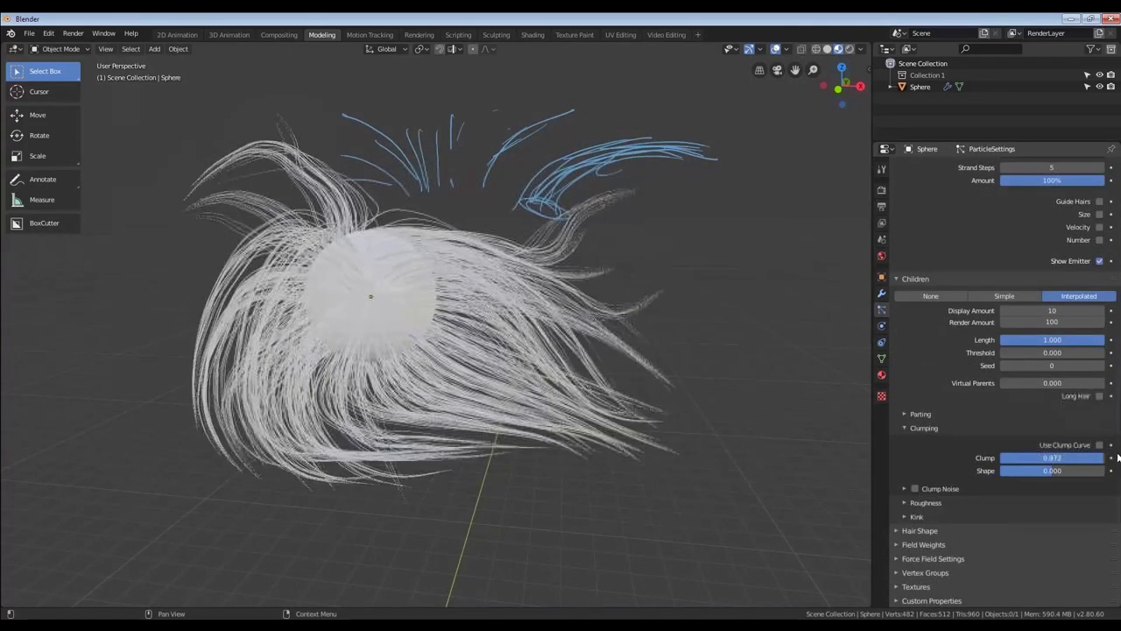
mouse_move(609, 355)
middle_down()
mouse_move(484, 353)
mouse_move(575, 339)
mouse_move(648, 275)
mouse_move(817, 240)
middle_up()
Enable Ambient Occlusion in the Eevee render settings with a Distance of 1.720.
click(882, 189)
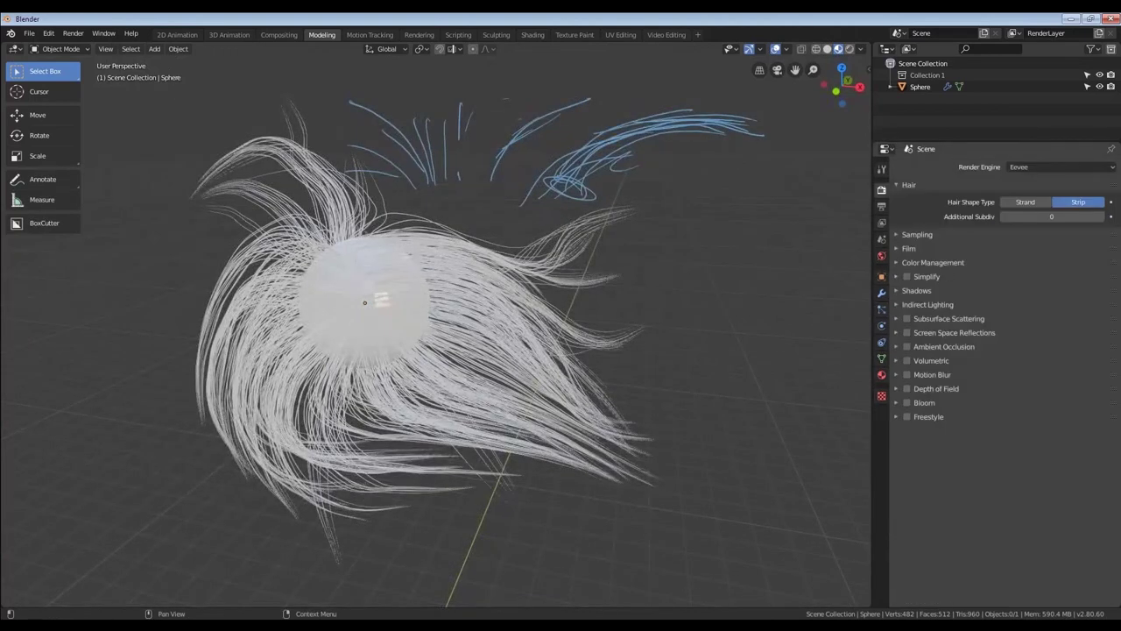
click(907, 347)
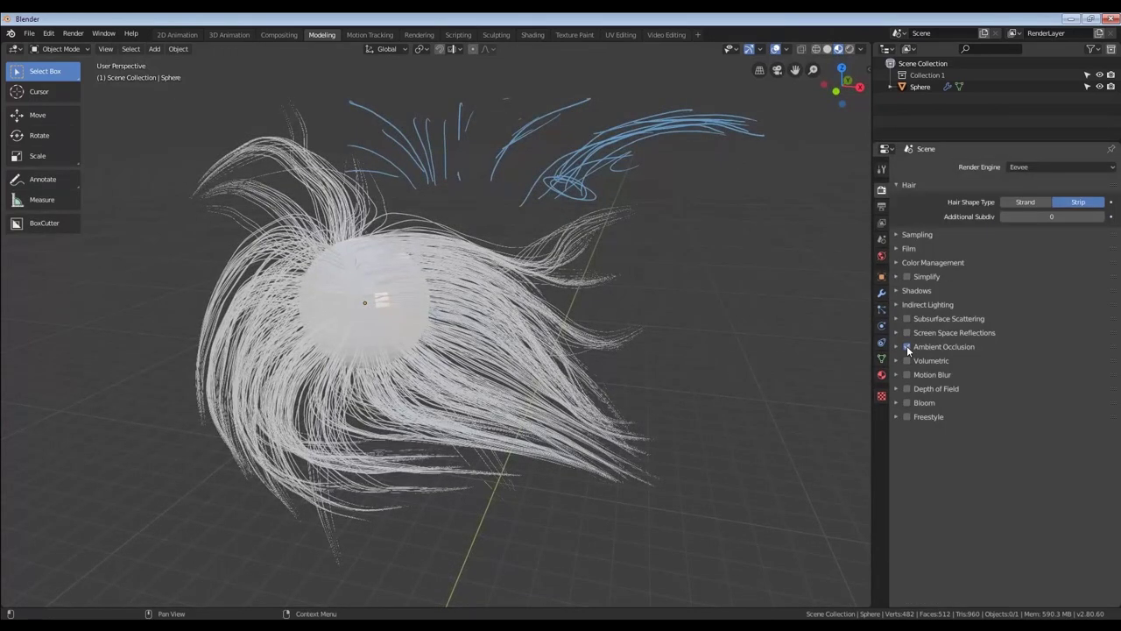
click(947, 348)
drag(1018, 362, 1076, 362)
middle_drag(417, 314, 407, 324)
scroll(481, 303, up, 1)
middle_drag(481, 304, 577, 297)
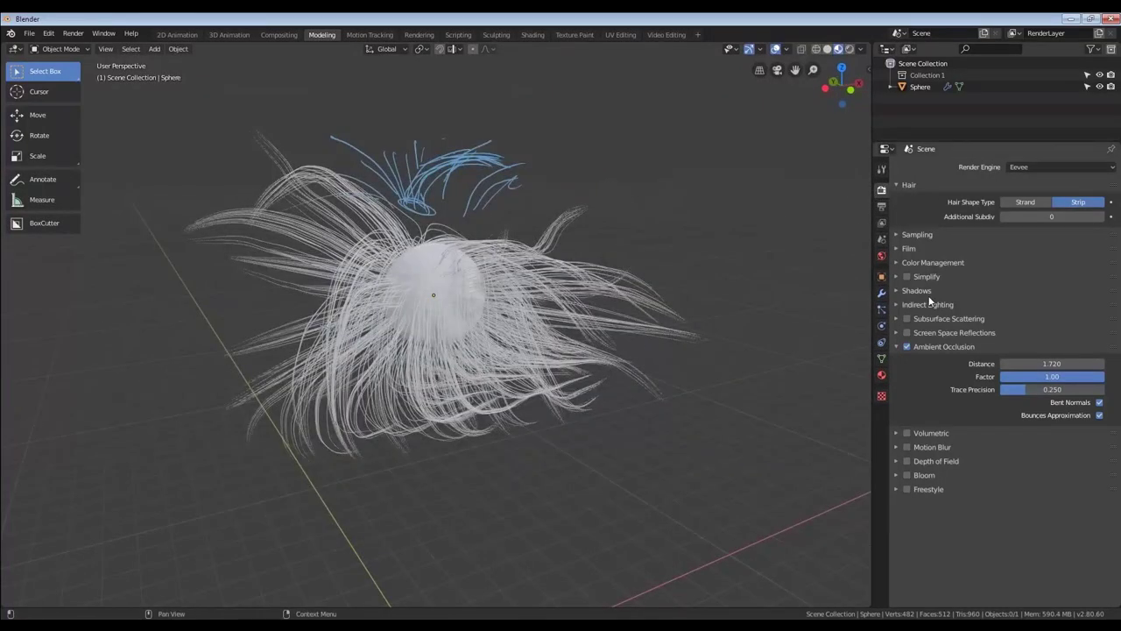
Put the sphere's hair into Particle Edit mode with point selection active.
key(ctrl+Tab)
click(388, 332)
scroll(462, 306, up, 2)
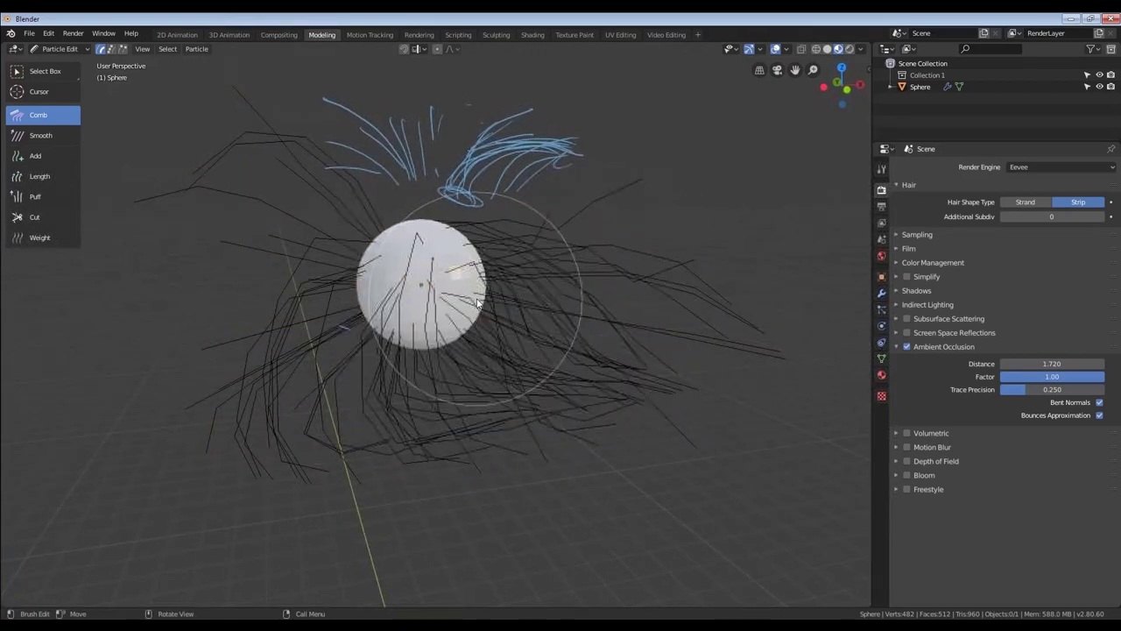
scroll(466, 304, down, 1)
middle_drag(459, 300, 466, 312)
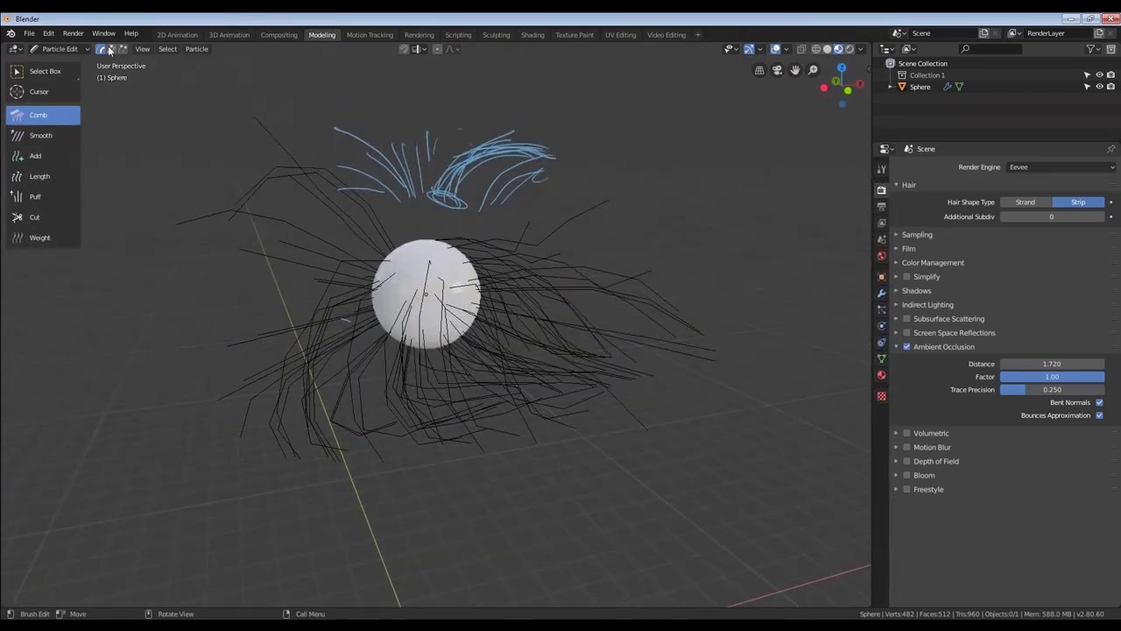
middle_drag(438, 273, 420, 257)
Clear the hair selection and lasso-select the points of the loose tuft at the upper side of the sphere.
key(a)
middle_drag(528, 267, 488, 236)
key(alt+a)
shift+middle_drag(245, 163, 353, 182)
mouse_move(353, 187)
ctrl+right_down()
mouse_move(191, 201)
mouse_move(253, 208)
ctrl+right_up()
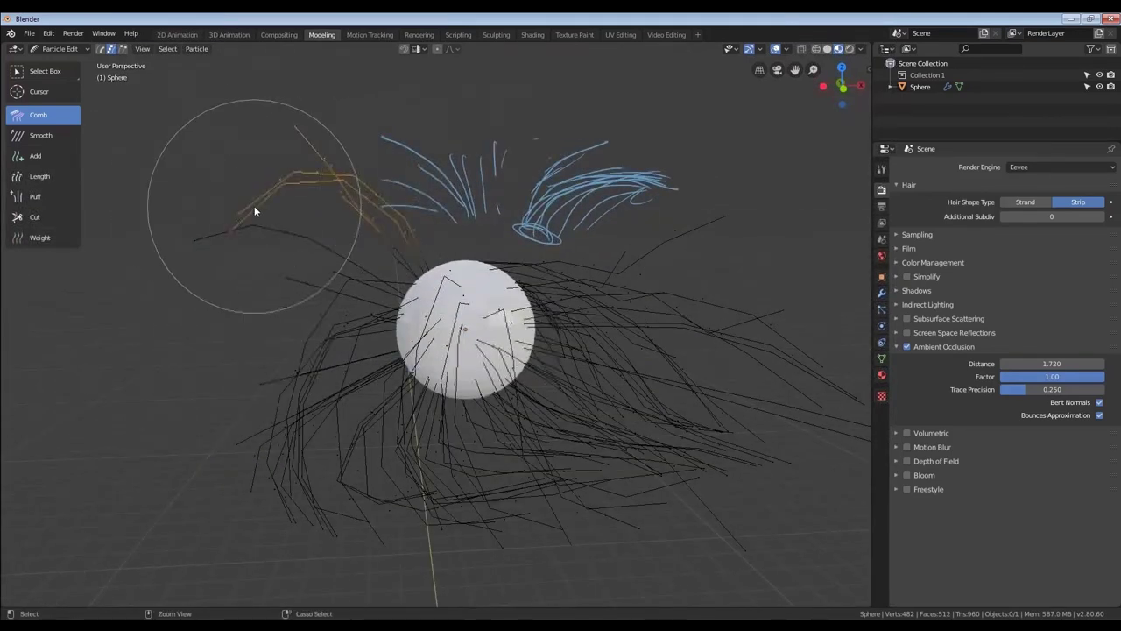
middle_drag(494, 242, 510, 224)
scroll(525, 289, down, 3)
middle_drag(526, 288, 621, 305)
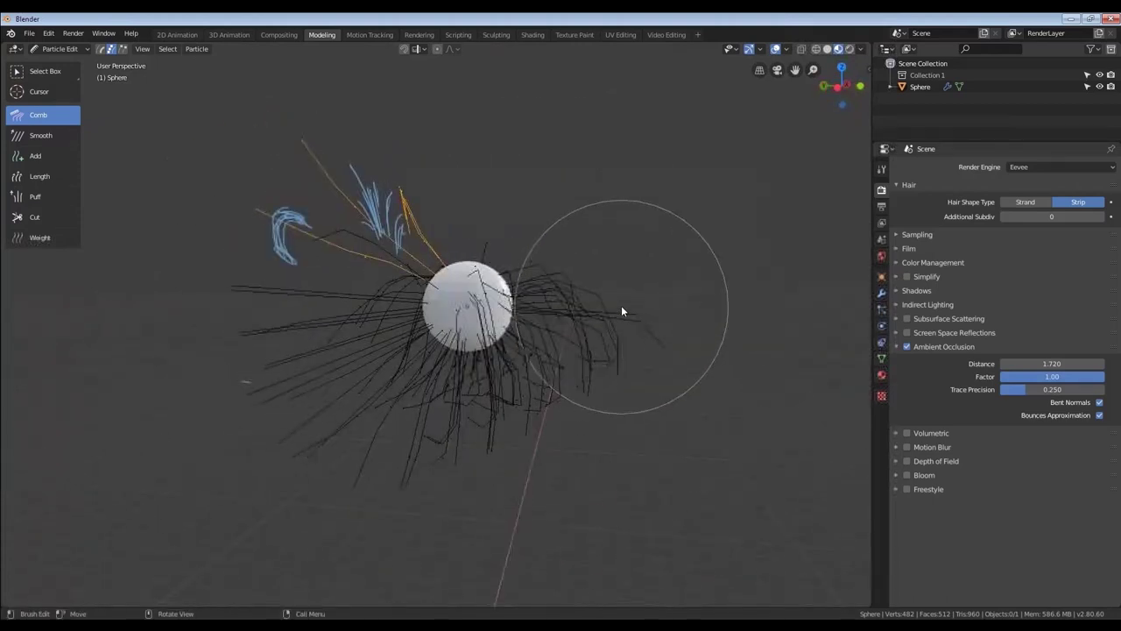
Return to Object Mode and annotate short and long example strands with tick marks for their segments.
key(ctrl+Tab)
middle_drag(522, 257, 539, 215)
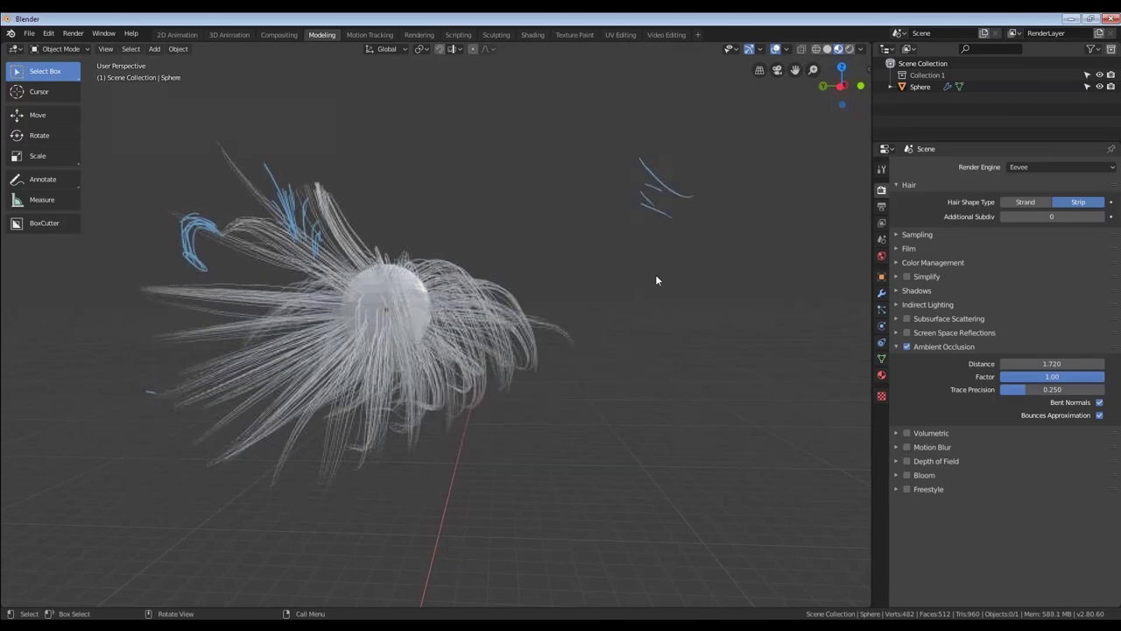
drag(625, 252, 793, 503)
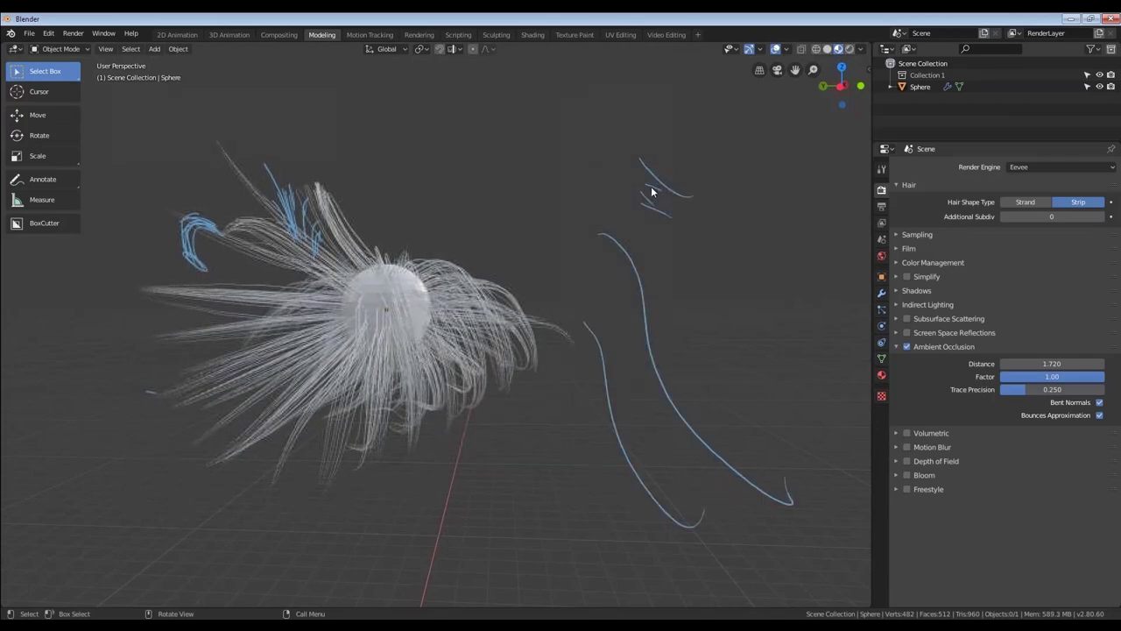
drag(639, 163, 643, 153)
drag(609, 236, 597, 257)
drag(628, 280, 653, 274)
drag(635, 333, 671, 334)
drag(731, 481, 771, 477)
middle_drag(473, 262, 354, 288)
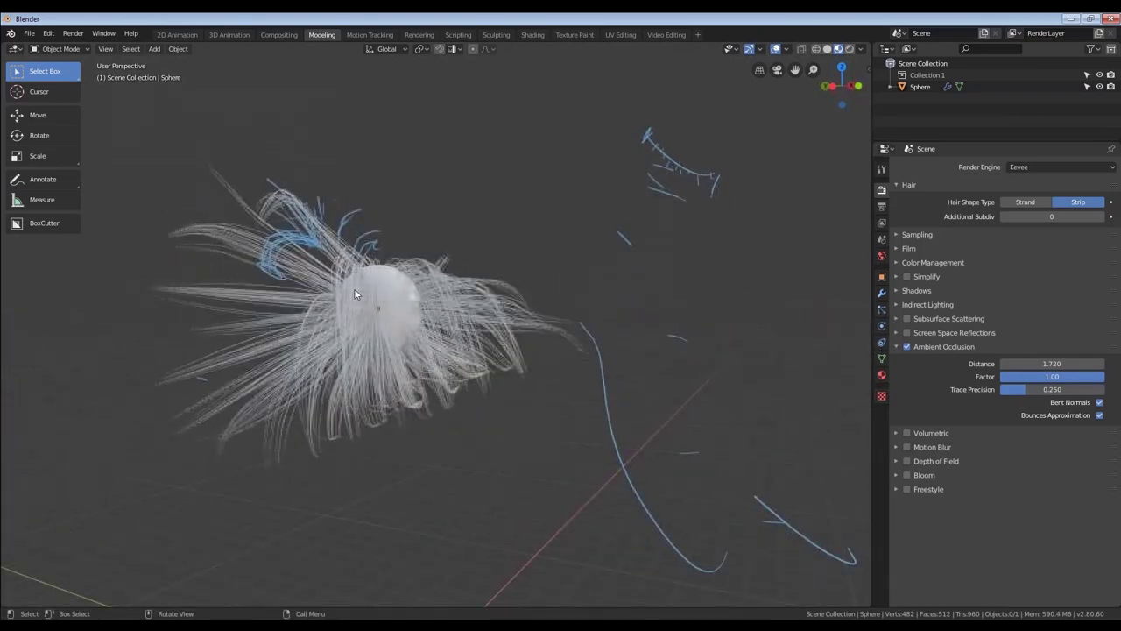
Go back to Particle Edit mode, deselect all hairs and lasso-select the upper tuft's strands.
key(ctrl+Tab)
click(245, 367)
scroll(281, 311, up, 1)
key(a)
middle_drag(291, 302, 471, 291)
key(alt+a)
mouse_move(428, 117)
ctrl+right_down()
mouse_move(282, 132)
mouse_move(275, 232)
ctrl+right_up()
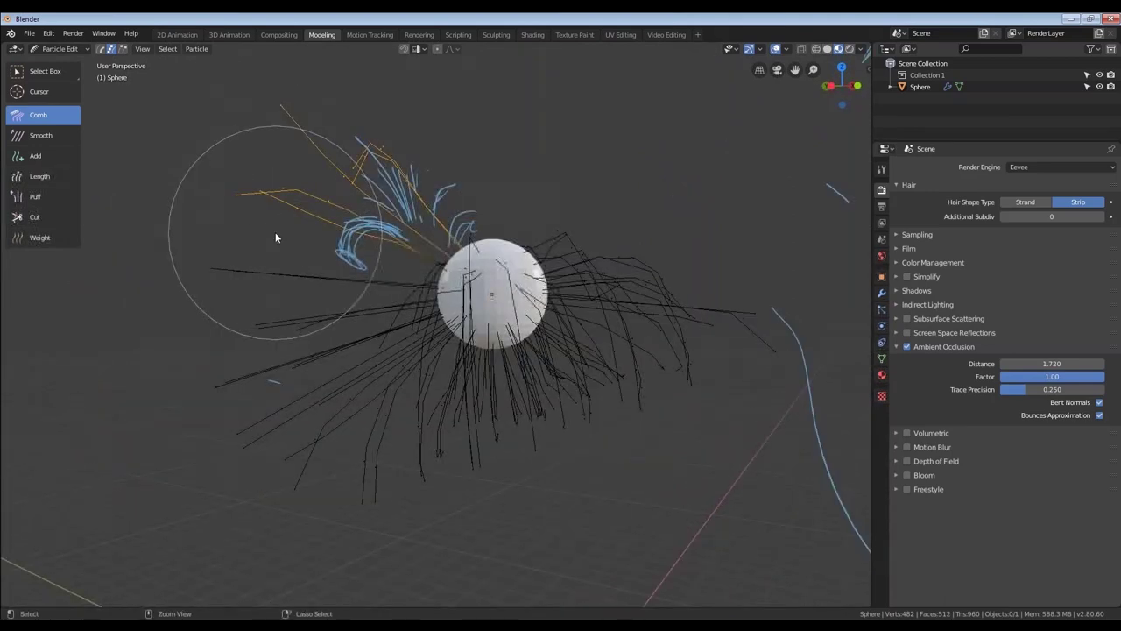
Rekey the selected strands of the upper tuft with a higher number of keys, and clear the hair selection.
mouse_move(563, 175)
middle_down()
mouse_move(488, 231)
mouse_move(505, 187)
middle_up()
right_click(505, 187)
click(489, 191)
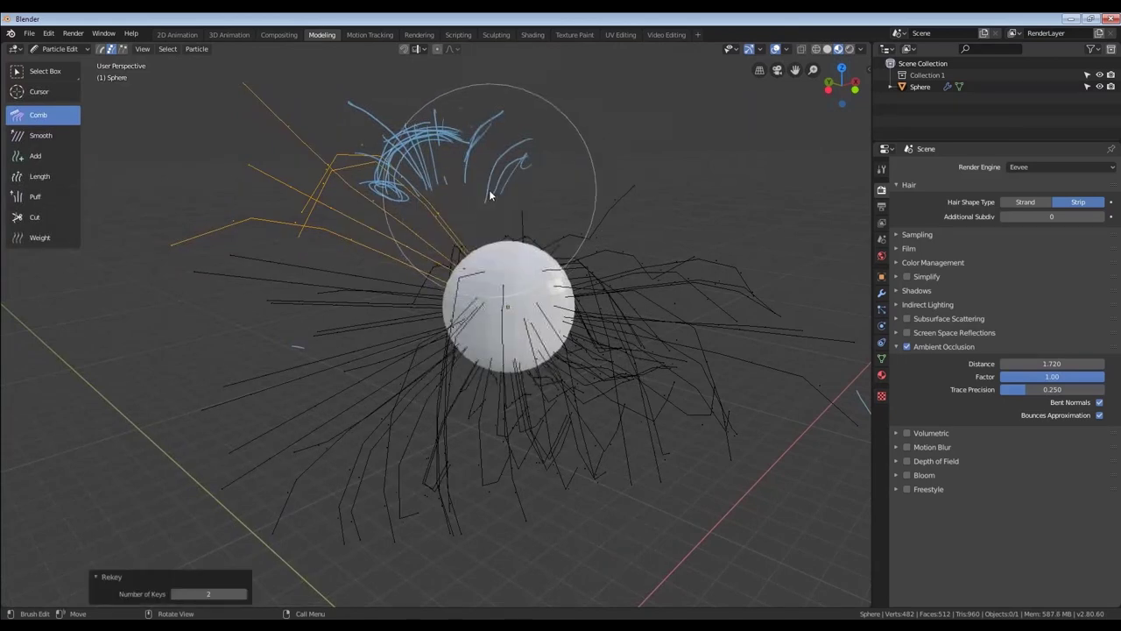
drag(208, 594, 247, 580)
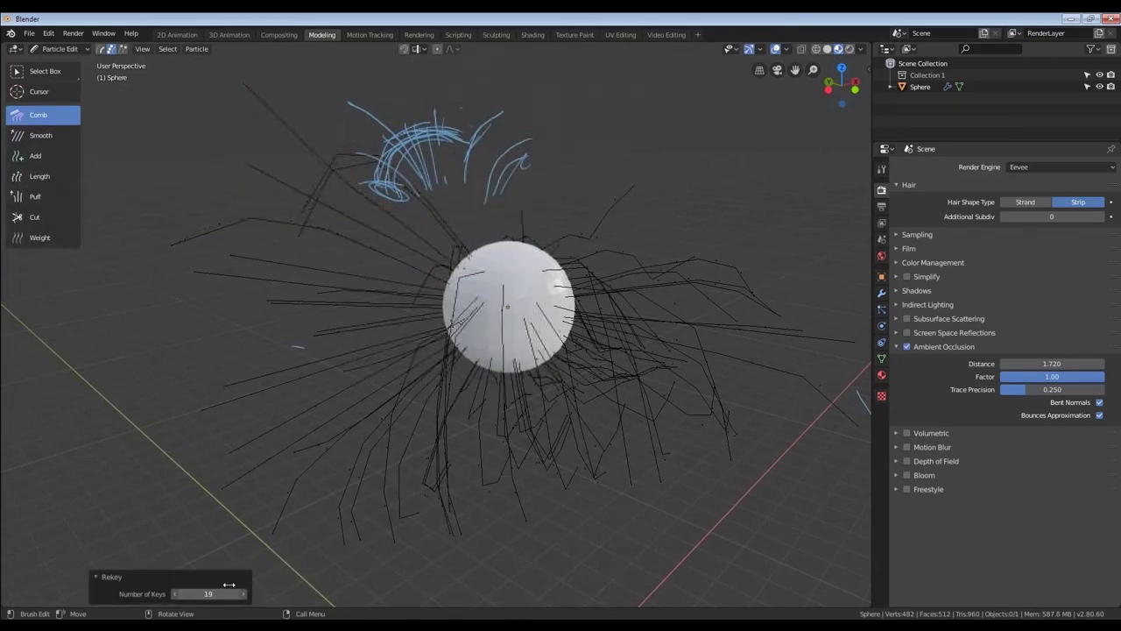
middle_drag(287, 355, 370, 302)
key(a)
key(alt+a)
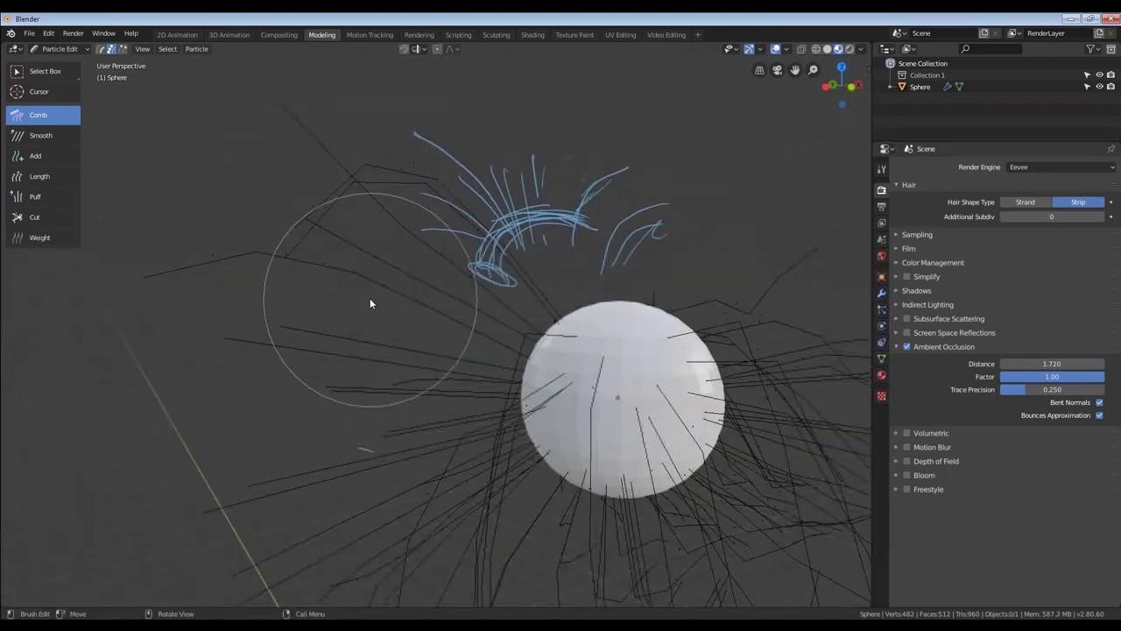
Check the rekeyed hair in Object Mode, return to Particle Edit mode and set the Comb brush radius to 37 px.
key(ctrl+Tab)
click(269, 338)
middle_drag(259, 343, 317, 273)
key(ctrl+Tab)
key(f)
click(207, 269)
middle_drag(230, 272, 348, 271)
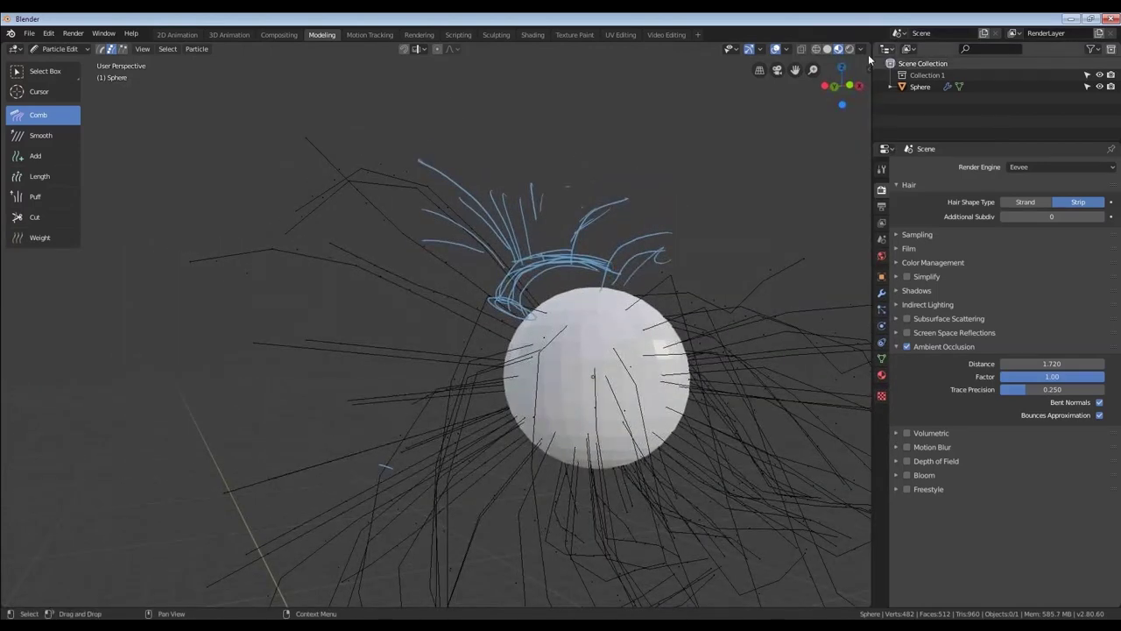
Open the Particle Edit tool options and set the viewport display's Path Steps to 5.
click(881, 169)
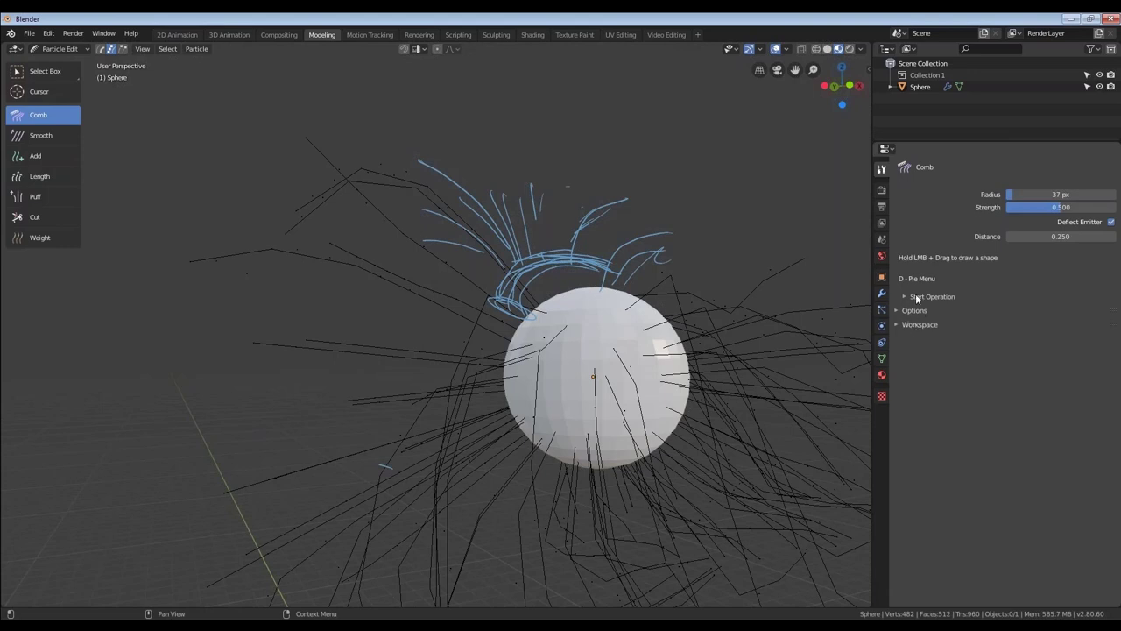
drag(942, 310, 974, 331)
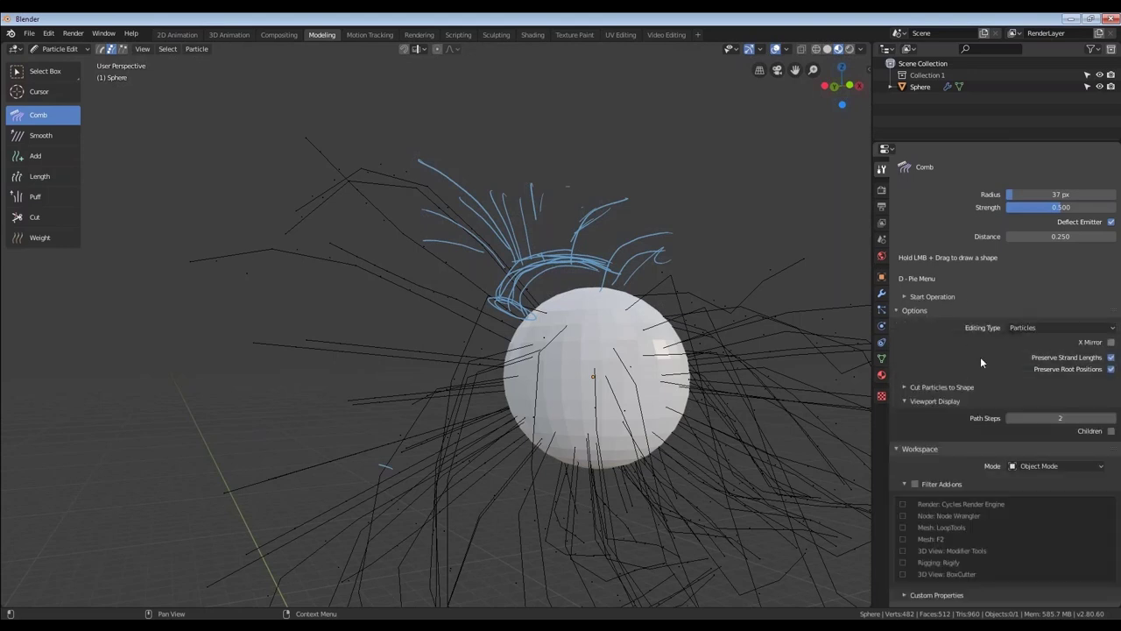
mouse_move(1061, 417)
mouse_down()
mouse_move(1093, 415)
mouse_move(1083, 416)
mouse_up()
Deselect all hairs, select one whole strand of the upper tuft and rekey it to 34 keys.
middle_drag(182, 244, 318, 325)
key(a)
key(alt+a)
middle_drag(267, 300, 233, 246)
key(l)
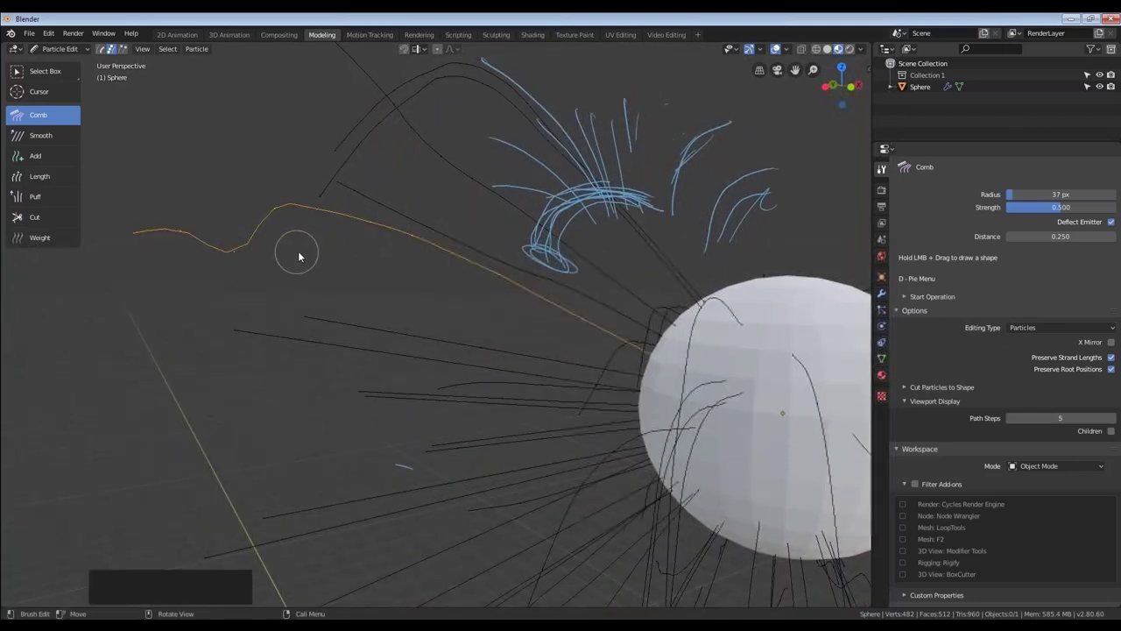
right_click(298, 251)
click(300, 255)
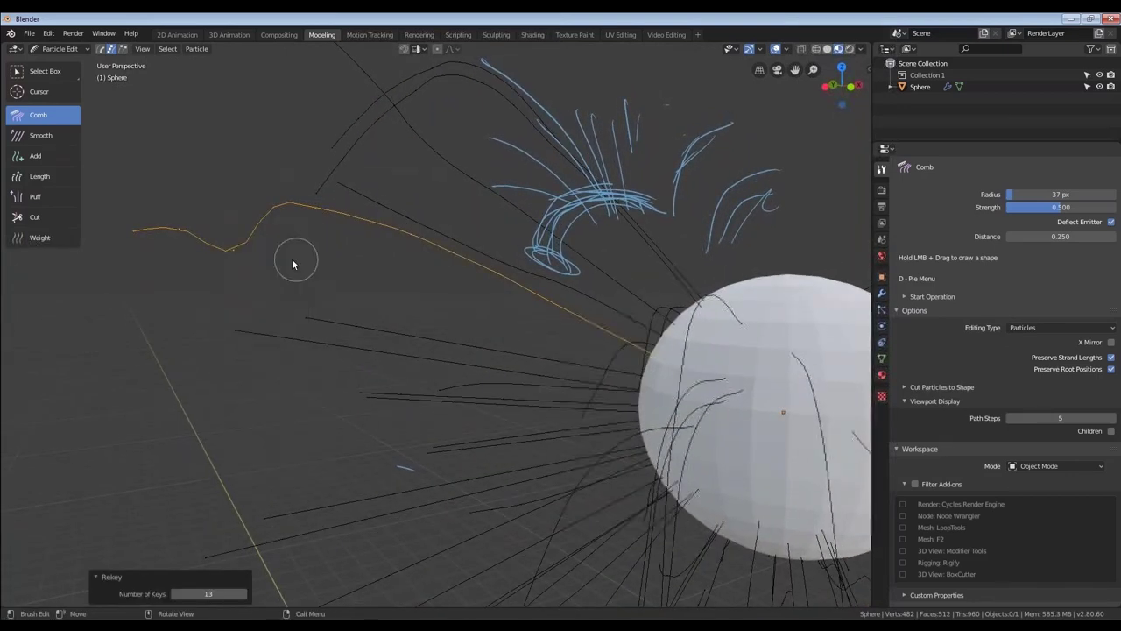
drag(208, 594, 229, 589)
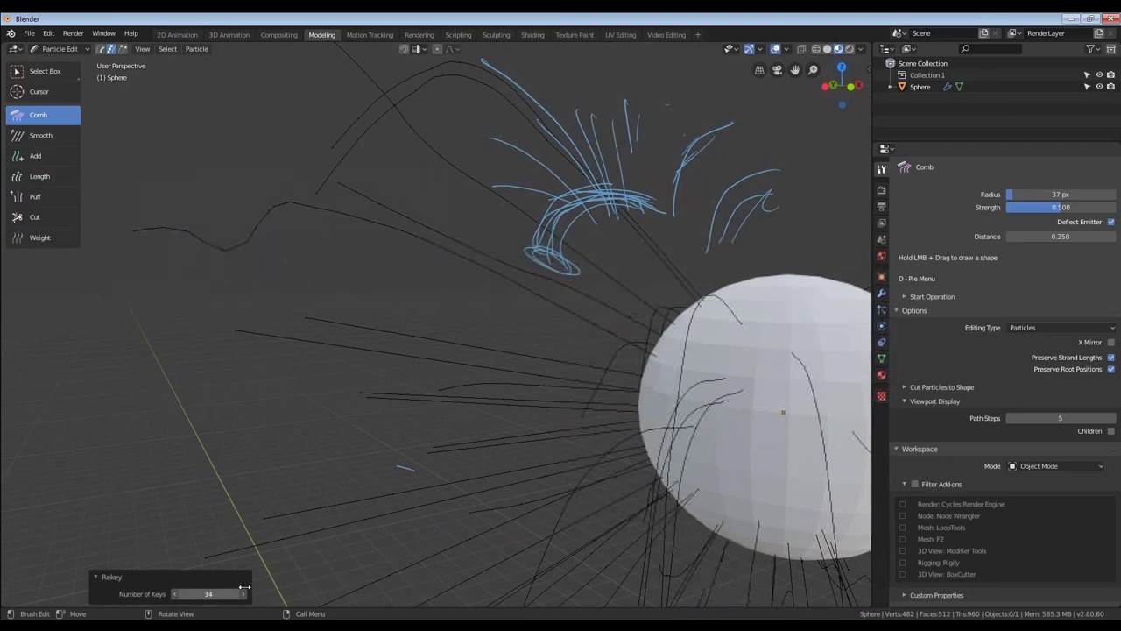
Comb the strands of the upper tuft to bend them along their newly added keys.
key(a)
middle_drag(271, 257, 290, 203)
mouse_move(614, 316)
mouse_down()
mouse_move(325, 175)
mouse_move(220, 201)
mouse_move(144, 243)
mouse_move(179, 239)
mouse_up()
mouse_move(181, 239)
right_down()
mouse_move(631, 316)
mouse_move(415, 336)
right_up()
middle_drag(375, 320, 414, 306)
Select only the straight strand below the tuft and comb it into a wave with a 79 px brush radius.
key(alt+a)
key(l)
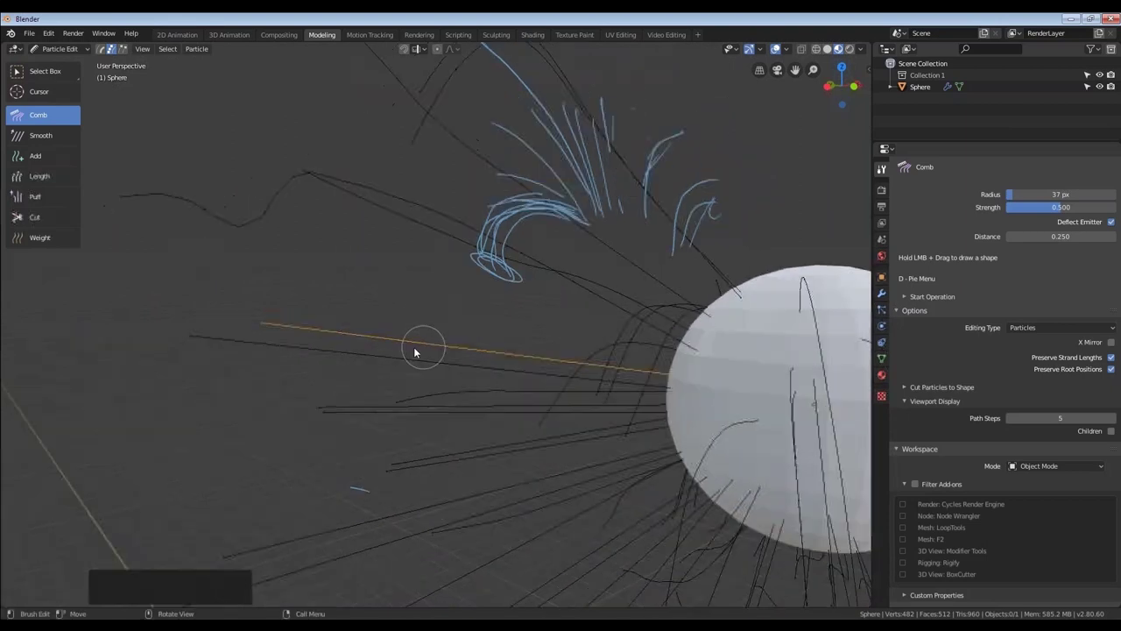
key(f)
click(439, 349)
mouse_move(395, 357)
mouse_down()
mouse_move(391, 313)
mouse_move(386, 349)
mouse_up()
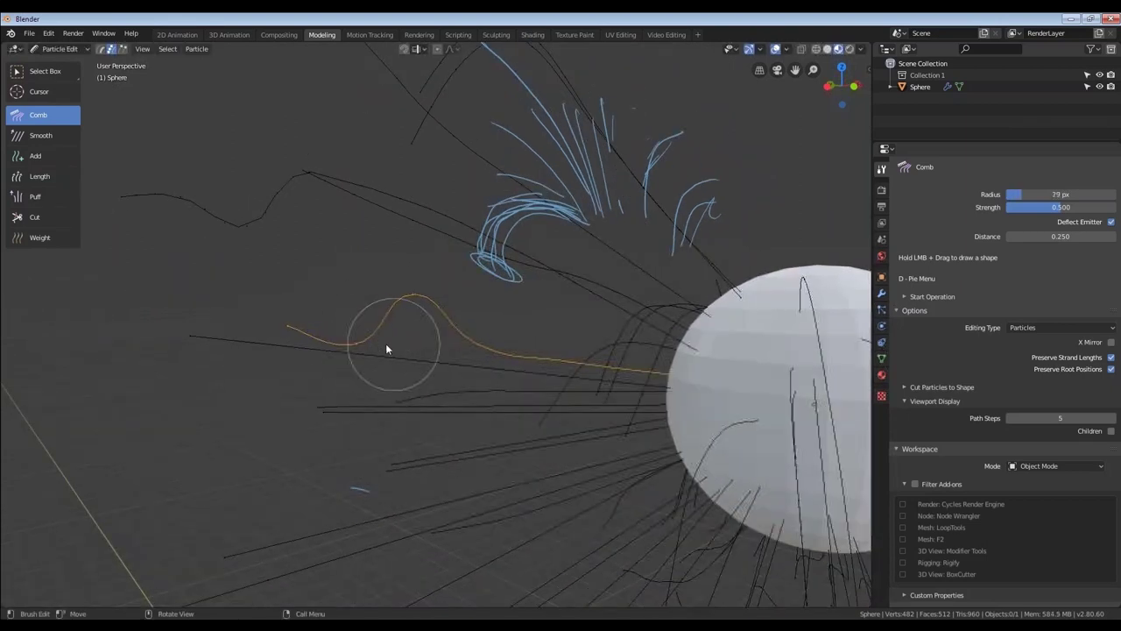
middle_drag(320, 368, 407, 377)
Return to Object Mode, inspect the hair with its children, and select and nudge the sphere.
key(ctrl+Tab)
click(259, 316)
middle_drag(259, 314, 616, 240)
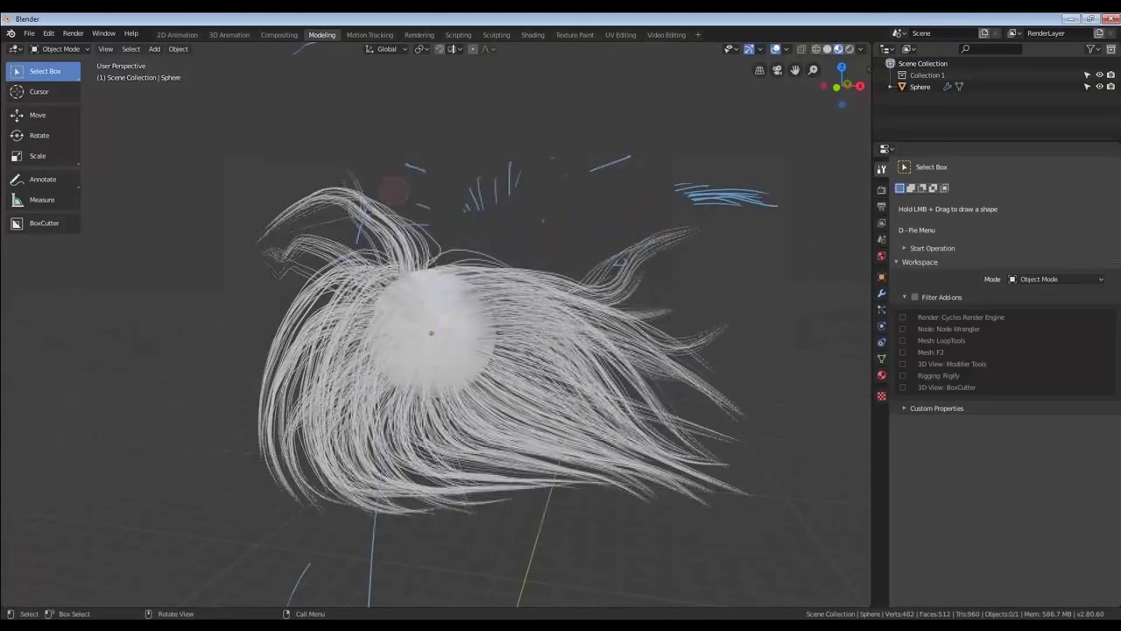
middle_drag(397, 311, 507, 266)
middle_drag(431, 221, 426, 295)
click(438, 293)
key(g)
click(450, 297)
Put the sphere back into Particle Edit mode, deselect all hairs and switch to path selection.
key(ctrl+Tab)
middle_drag(340, 344, 347, 341)
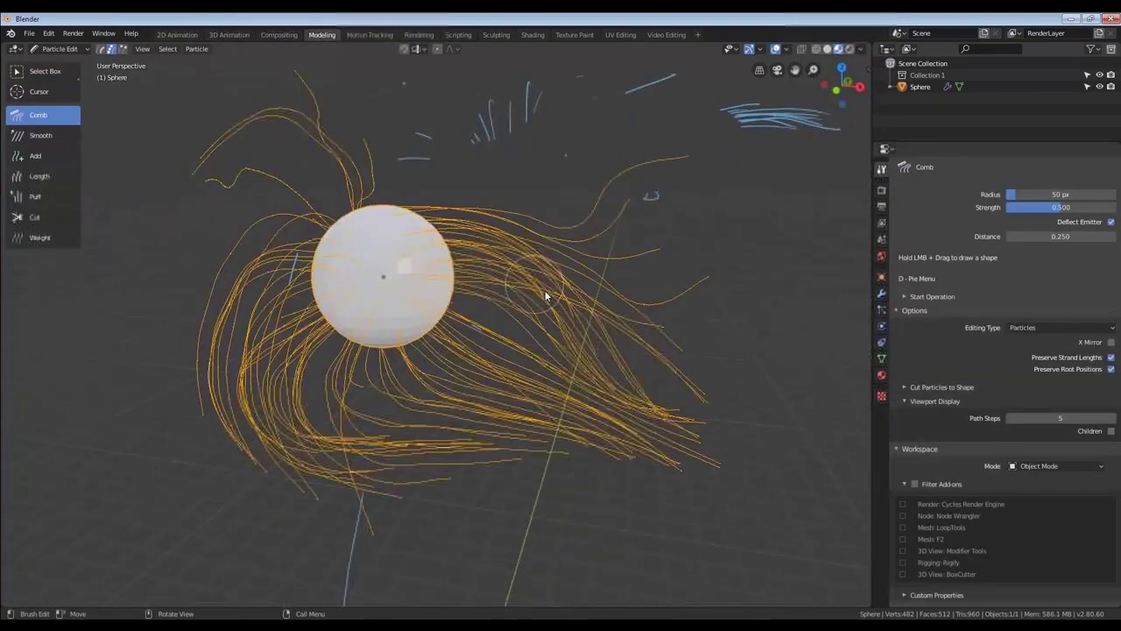
key(alt+a)
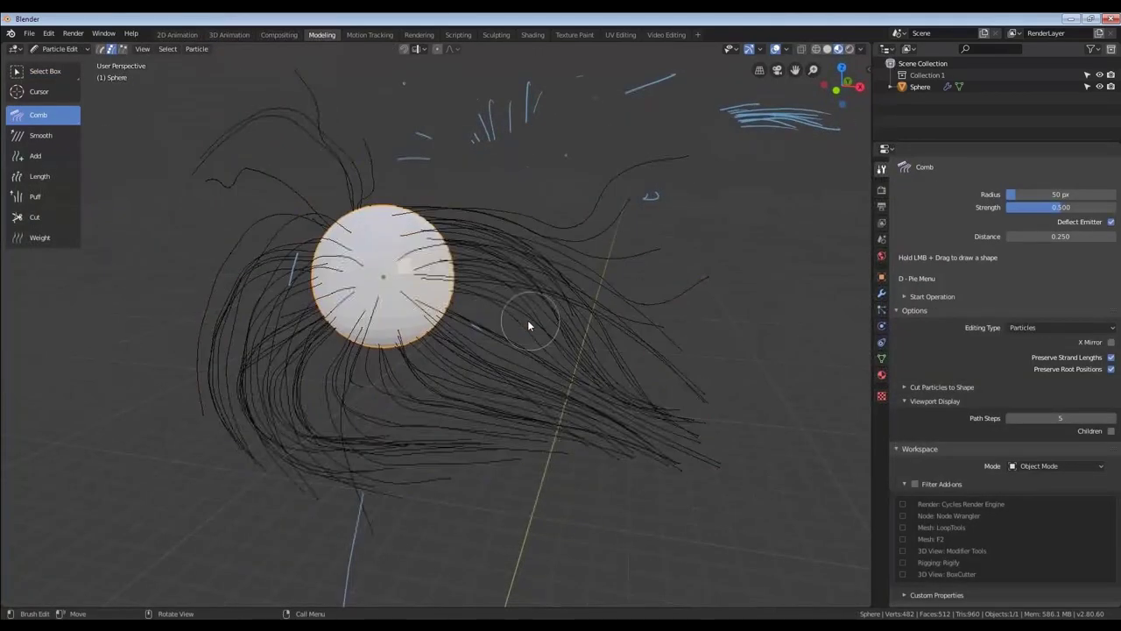
middle_drag(522, 338, 645, 334)
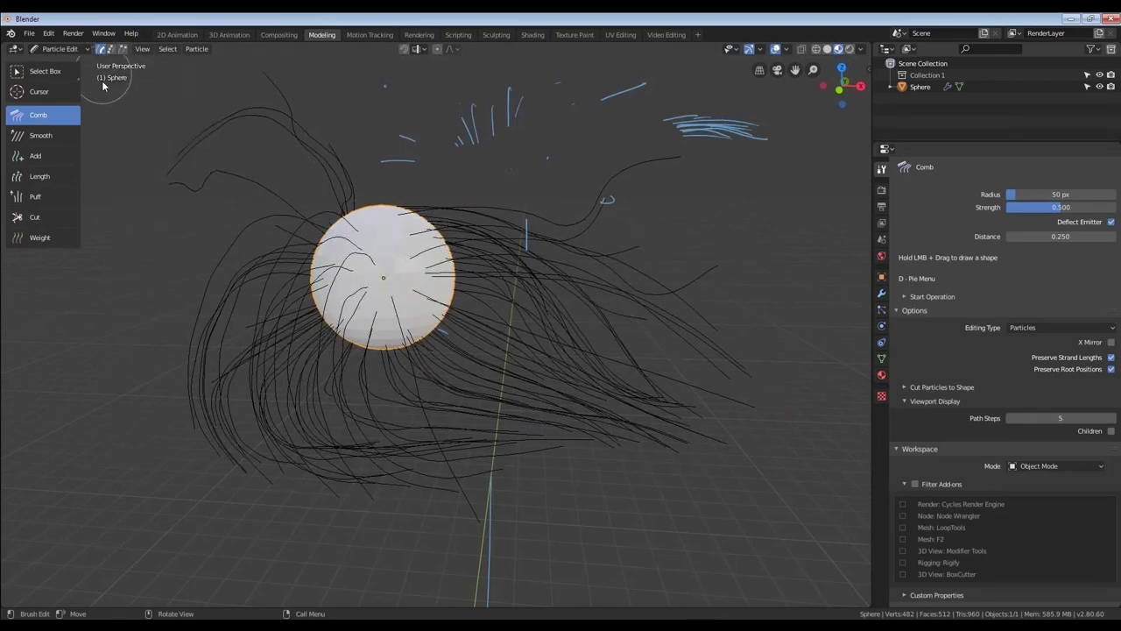
Resize the Comb brush to an 89 px radius and comb the long trailing hairs downward beside the sphere.
key(f)
click(594, 313)
mouse_move(580, 363)
mouse_down()
mouse_move(582, 285)
mouse_move(558, 289)
mouse_up()
key(f)
click(510, 302)
mouse_move(476, 254)
mouse_down()
mouse_move(610, 386)
mouse_move(524, 435)
mouse_up()
Switch the particle selection to point mode and clear the hair selection.
key(a)
key(alt+a)
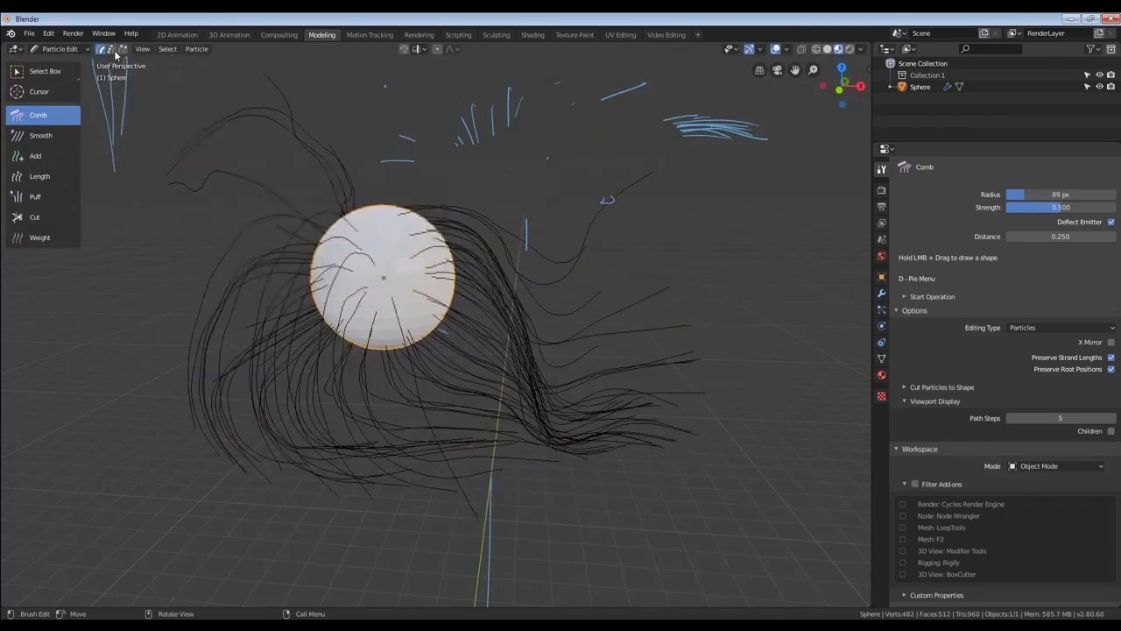
click(111, 49)
key(a)
key(alt+a)
middle_drag(226, 190, 250, 190)
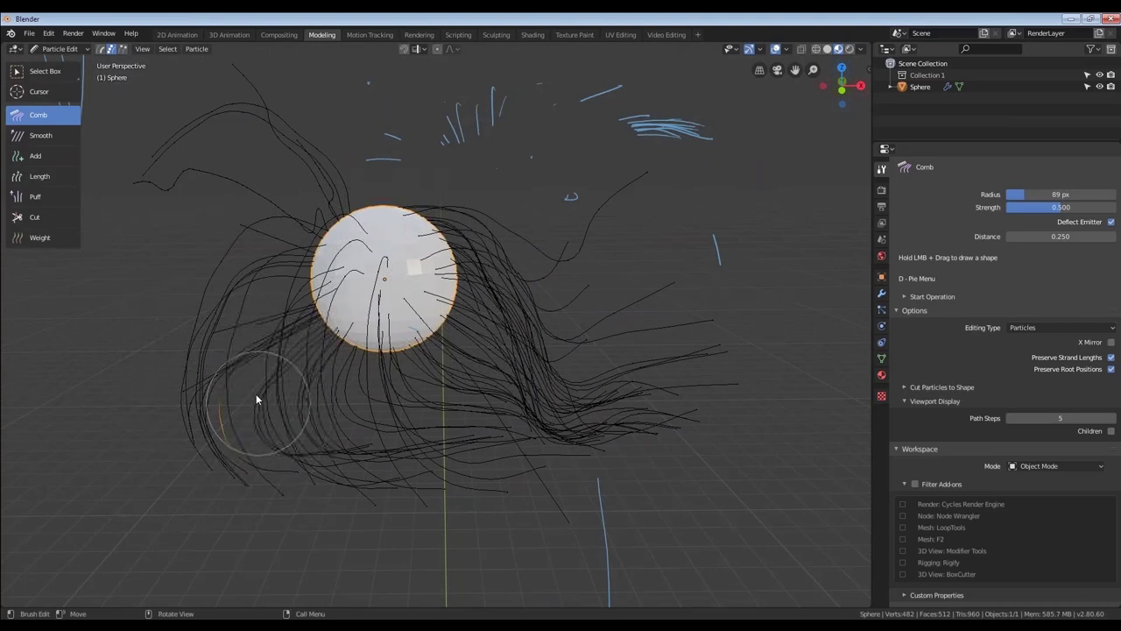
Move the selected strand's points outward from the sphere in several moves to reshape that single hair.
middle_drag(256, 393, 282, 405)
key(g)
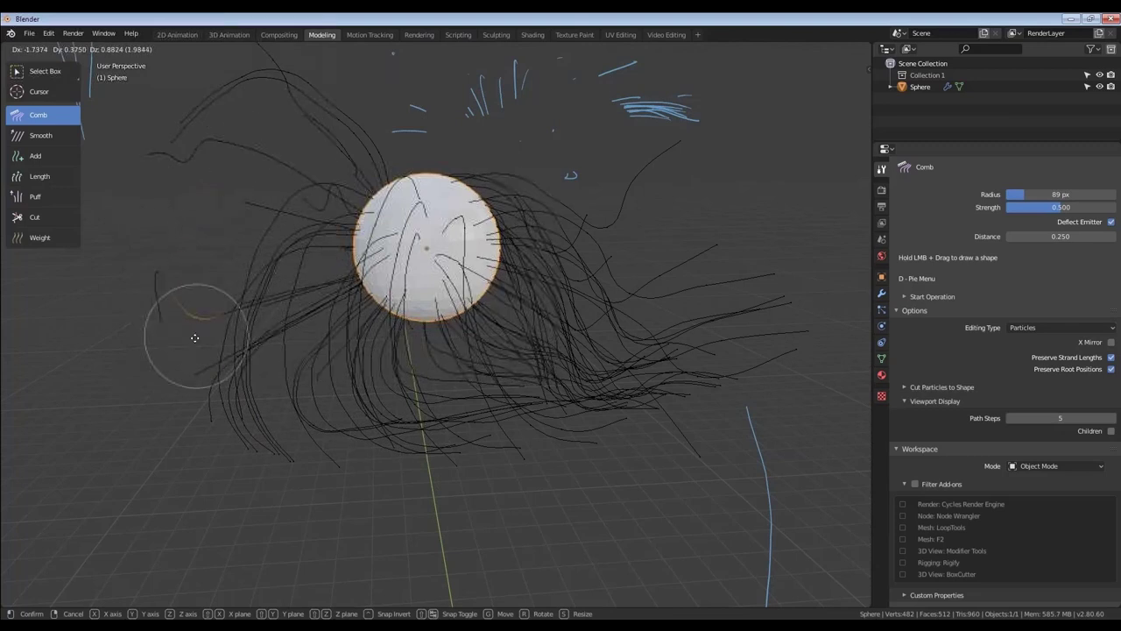
click(175, 289)
key(g)
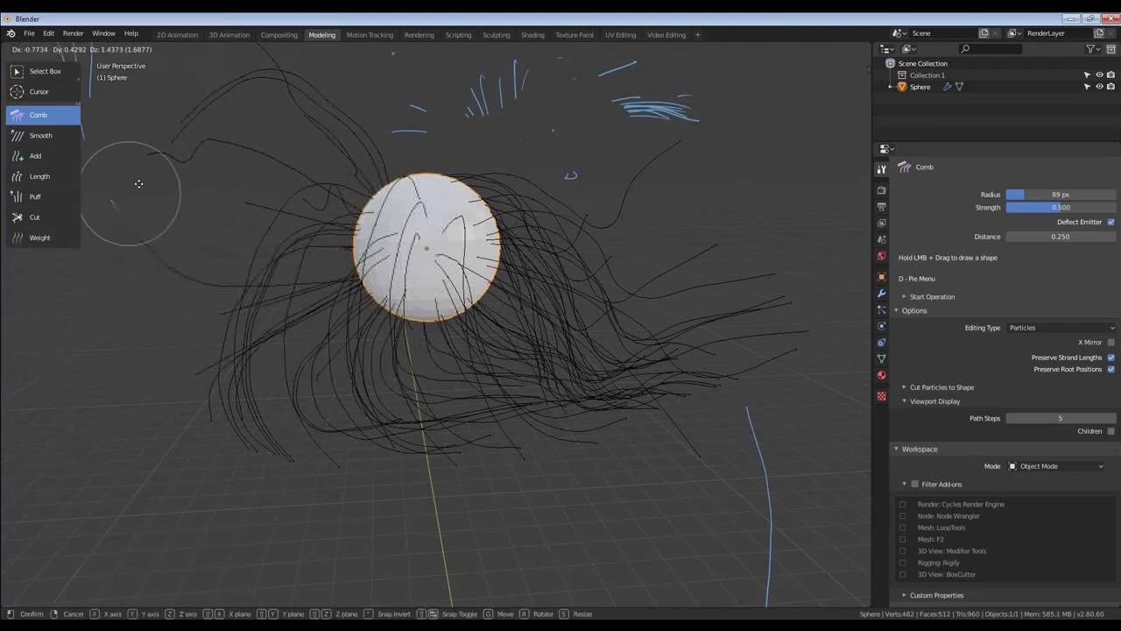
click(226, 239)
middle_drag(315, 274, 500, 201)
key(g)
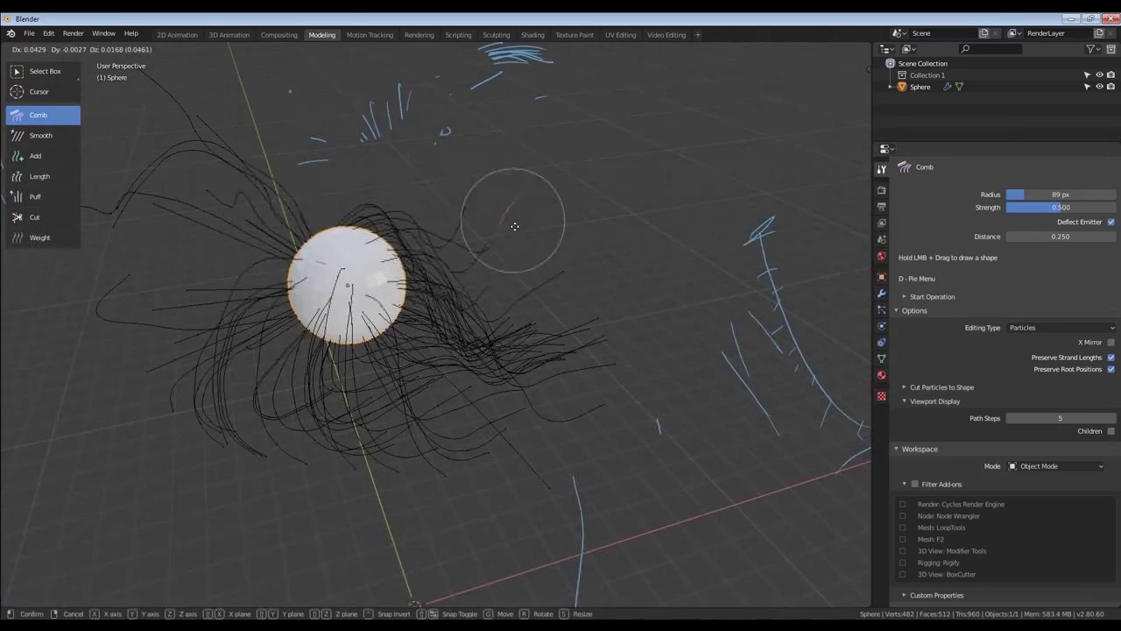
click(515, 226)
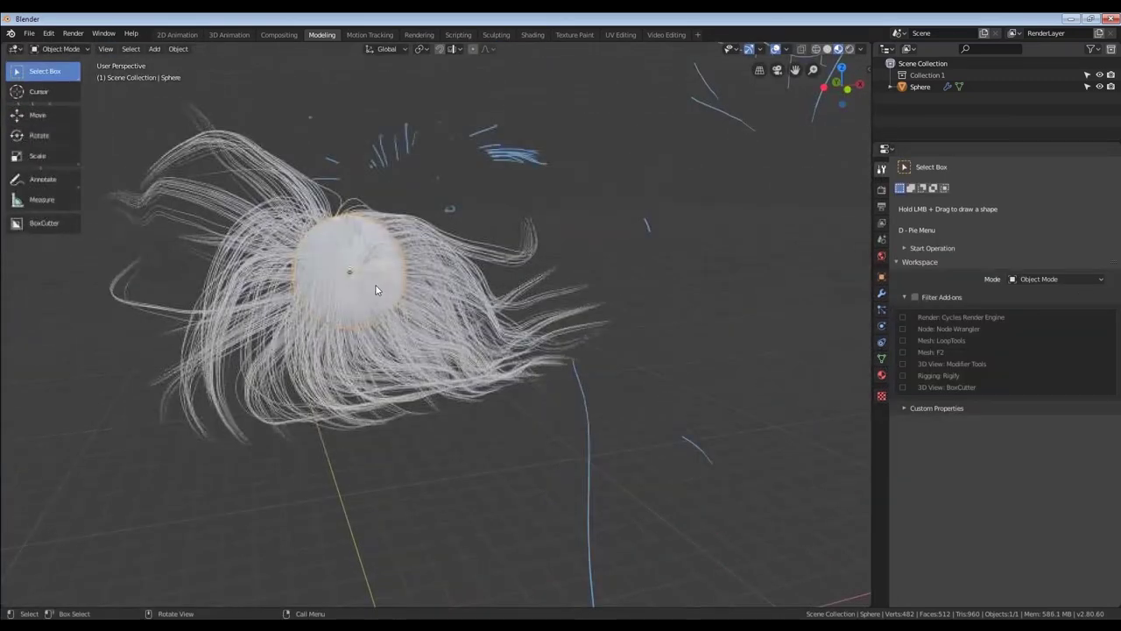
Re-enter Particle Edit mode from Object Mode and lasso-select the upper group of trailing strands.
key(Tab)
key(ctrl+Tab)
click(328, 274)
key(ctrl+Tab)
click(375, 326)
middle_drag(375, 326, 415, 293)
mouse_move(438, 287)
mouse_down()
mouse_move(518, 282)
mouse_move(465, 290)
mouse_up()
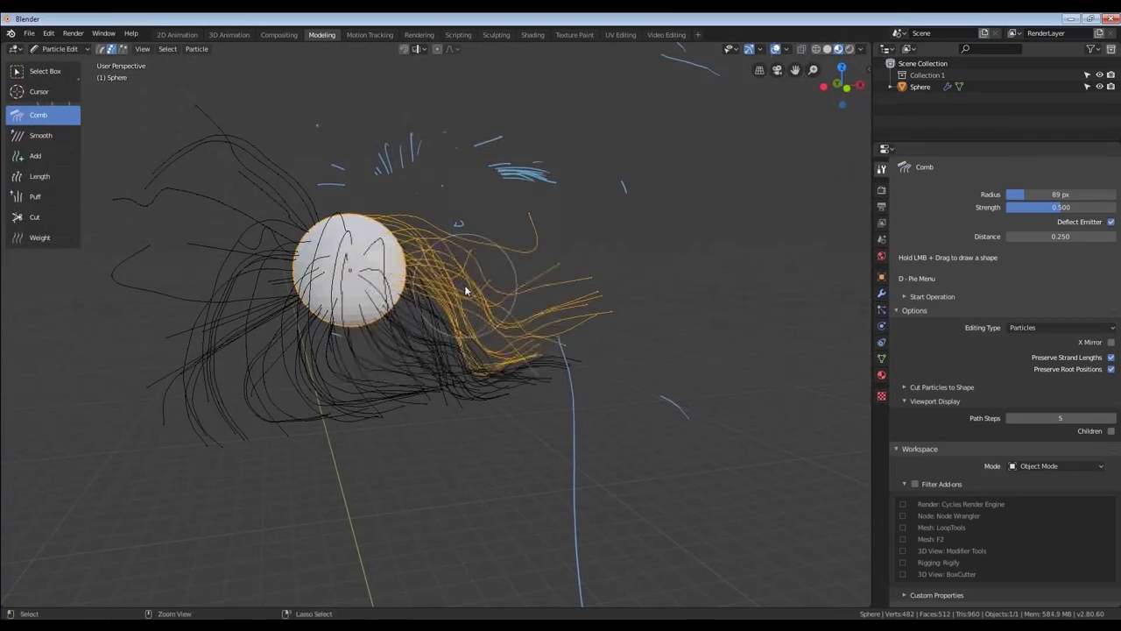
Comb the selected trailing strands upward with resized brushes and check the result in Object Mode.
key(f)
click(601, 356)
drag(484, 418, 505, 255)
key(f)
click(473, 289)
drag(527, 311, 499, 267)
key(ctrl+Tab)
click(463, 275)
mouse_move(407, 345)
middle_down()
mouse_move(507, 285)
mouse_move(554, 291)
mouse_move(469, 299)
mouse_move(453, 270)
middle_up()
Go back to Particle Edit mode and comb the hair downward from the sphere with a 243 px brush radius.
key(ctrl+Tab)
click(424, 318)
key(f)
click(511, 268)
mouse_move(517, 272)
mouse_down()
mouse_move(575, 379)
mouse_move(511, 375)
mouse_move(180, 225)
mouse_move(145, 376)
mouse_move(383, 401)
mouse_up()
middle_drag(383, 400, 533, 225)
mouse_move(533, 225)
mouse_down()
mouse_move(463, 445)
mouse_move(294, 460)
mouse_move(383, 566)
mouse_move(689, 271)
mouse_up()
mouse_move(689, 271)
middle_down()
mouse_move(503, 331)
mouse_move(576, 351)
mouse_move(500, 342)
mouse_move(538, 235)
mouse_move(500, 312)
mouse_move(465, 301)
mouse_move(518, 304)
mouse_move(483, 253)
mouse_move(443, 356)
mouse_move(464, 355)
mouse_move(443, 359)
mouse_move(466, 325)
mouse_move(452, 326)
middle_up()
Preview the combed hair in Object Mode, return to Particle Edit mode and set the Comb radius to 161 px.
key(ctrl+Tab)
middle_drag(736, 325, 468, 271)
key(ctrl+Tab)
click(416, 363)
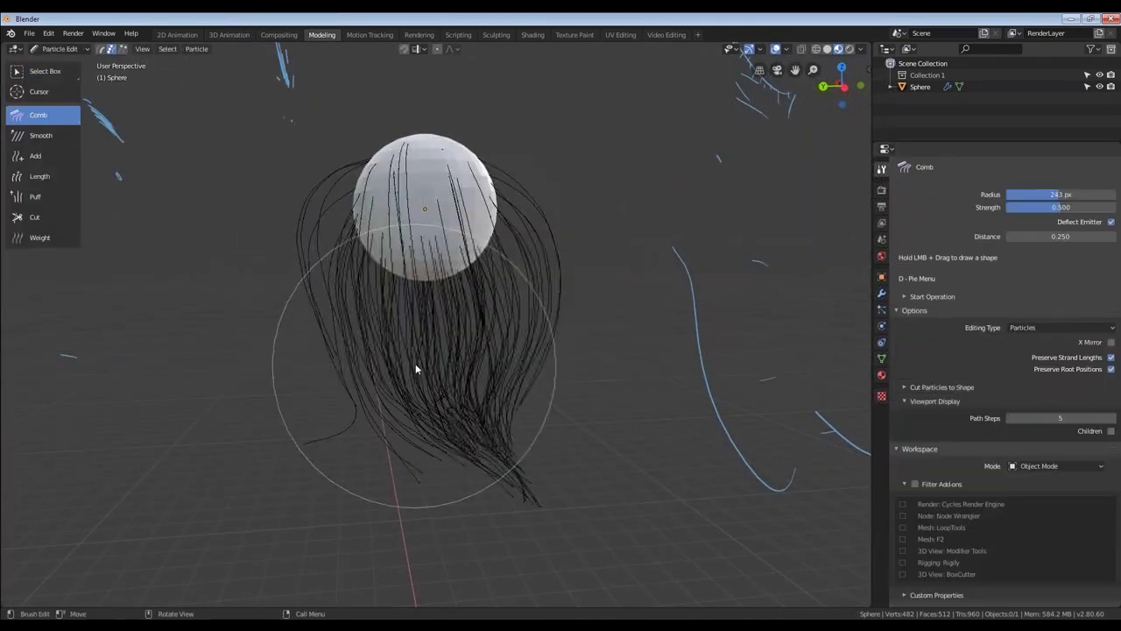
middle_drag(415, 363, 426, 356)
key(f)
click(407, 343)
mouse_move(563, 323)
middle_down()
mouse_move(546, 318)
mouse_move(566, 321)
middle_up()
Select a random 50% of the hairs, nudge them and undo the move.
key(F3)
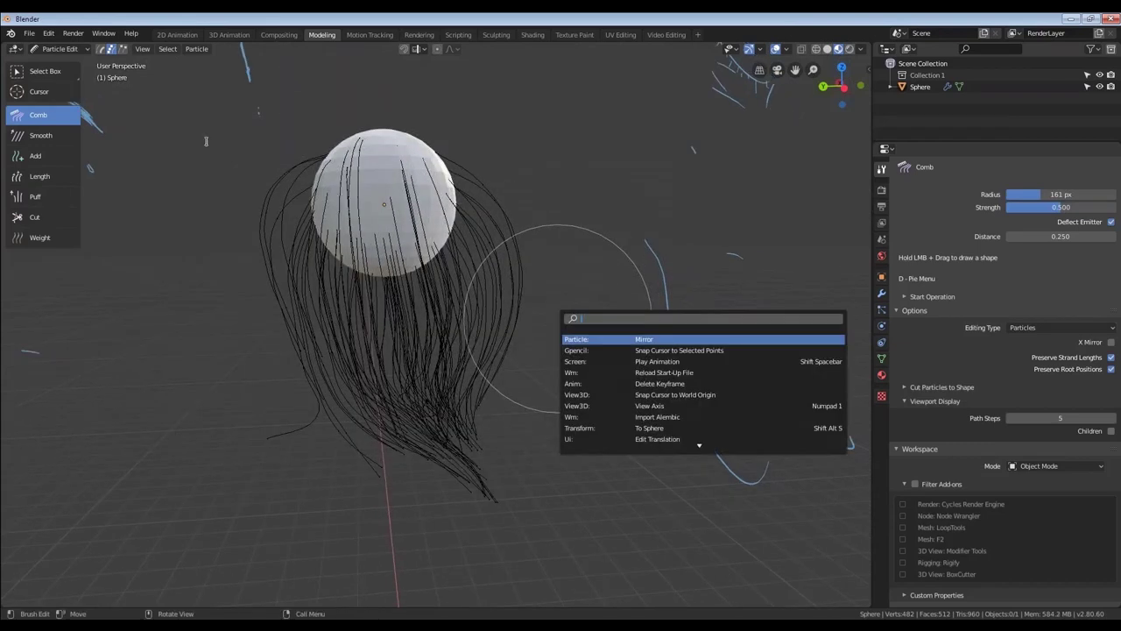
click(166, 49)
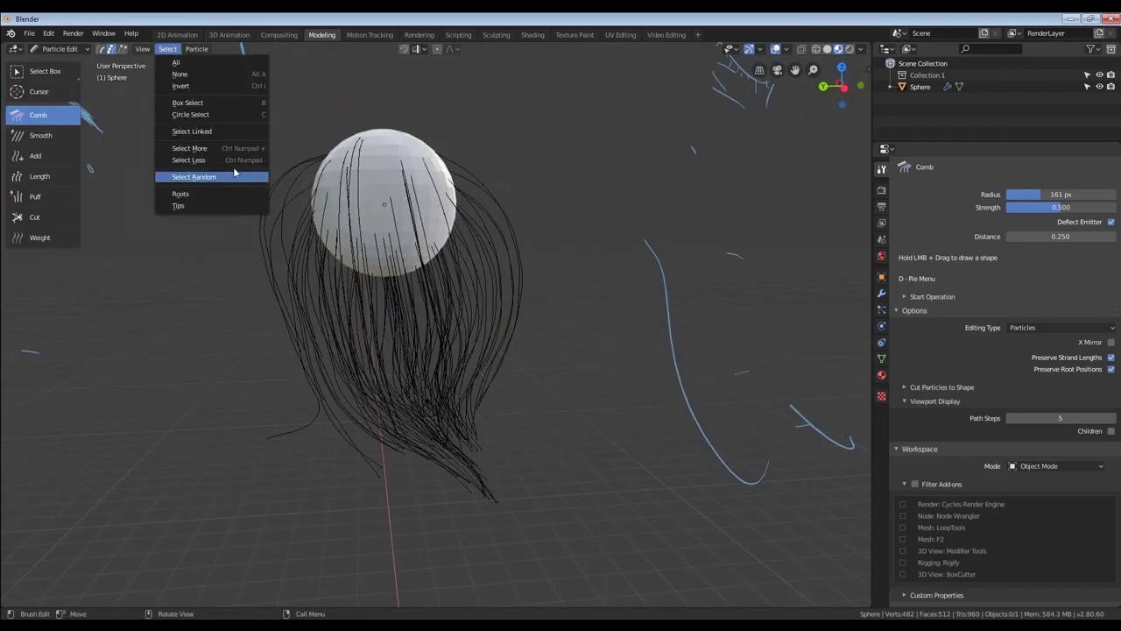
click(232, 177)
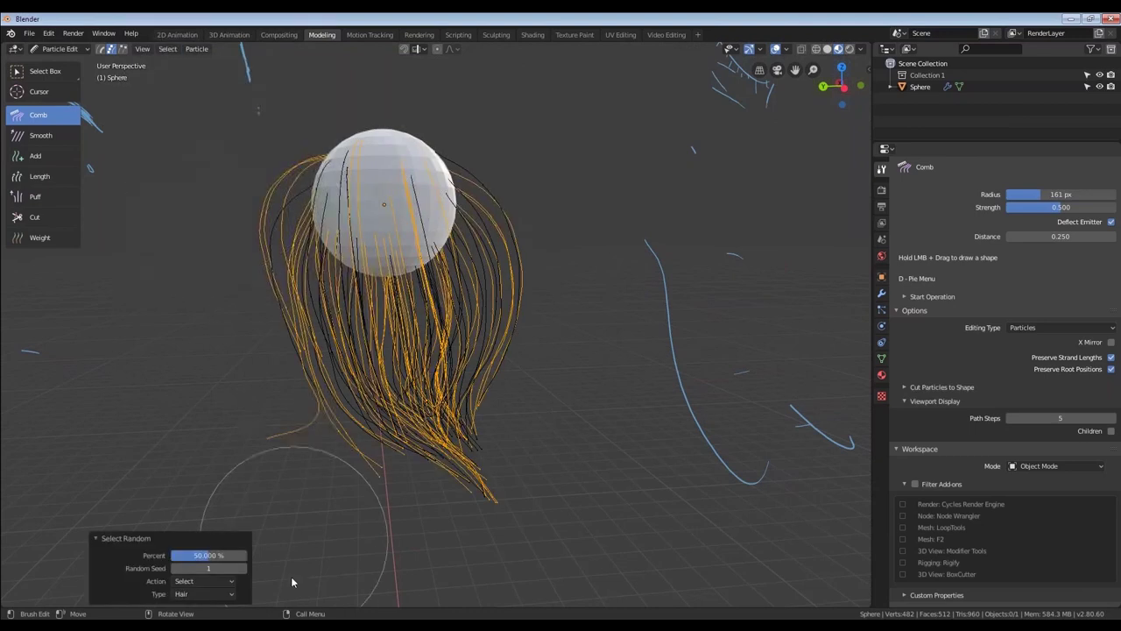
key(g)
click(209, 548)
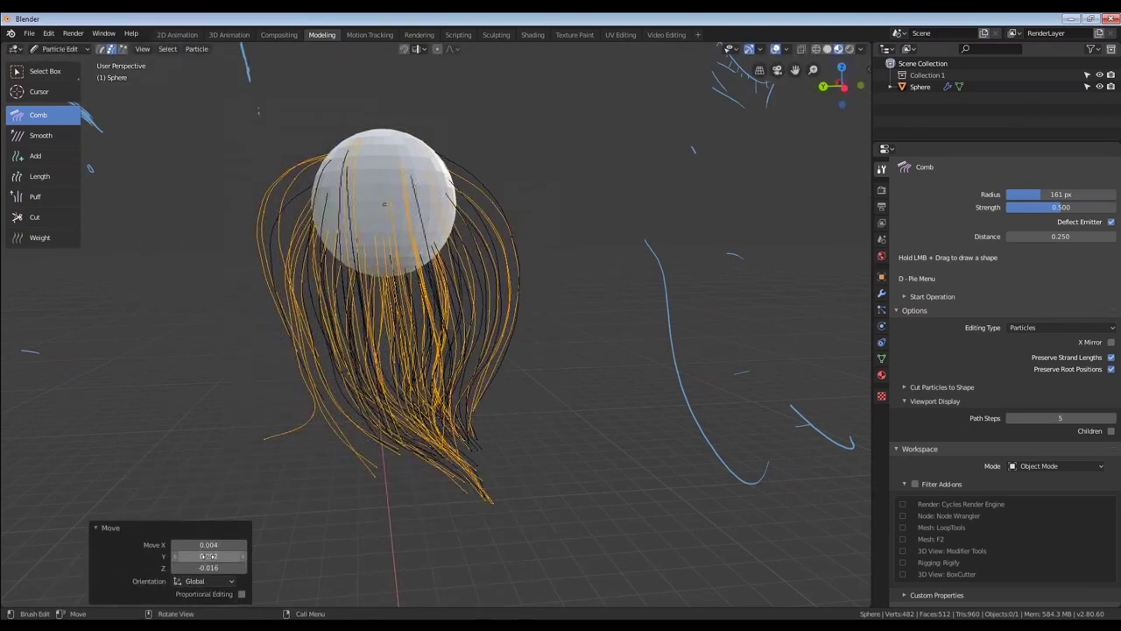
key(ctrl+z)
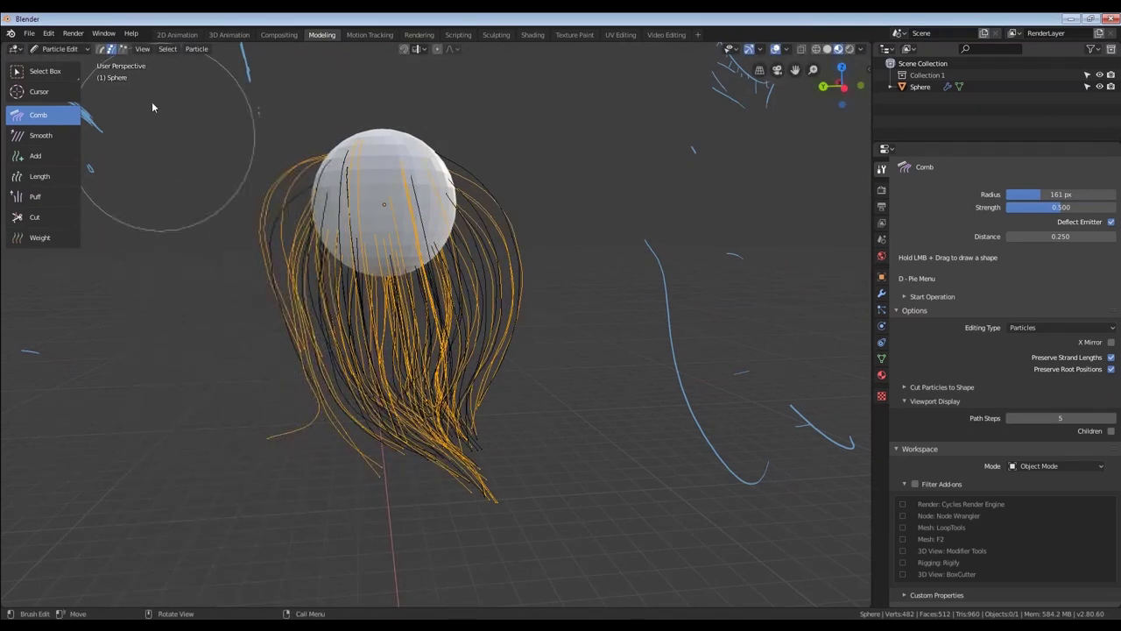
Apply Select Random to the hairs again with the percentage lowered to 22.727%.
click(167, 48)
click(225, 176)
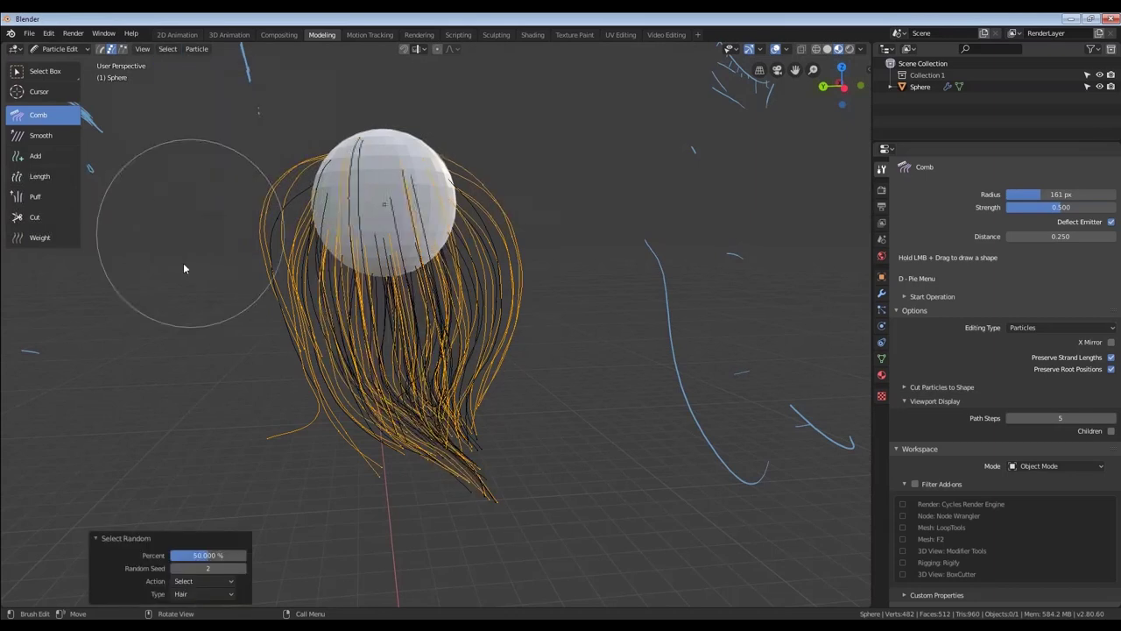
drag(193, 555, 178, 563)
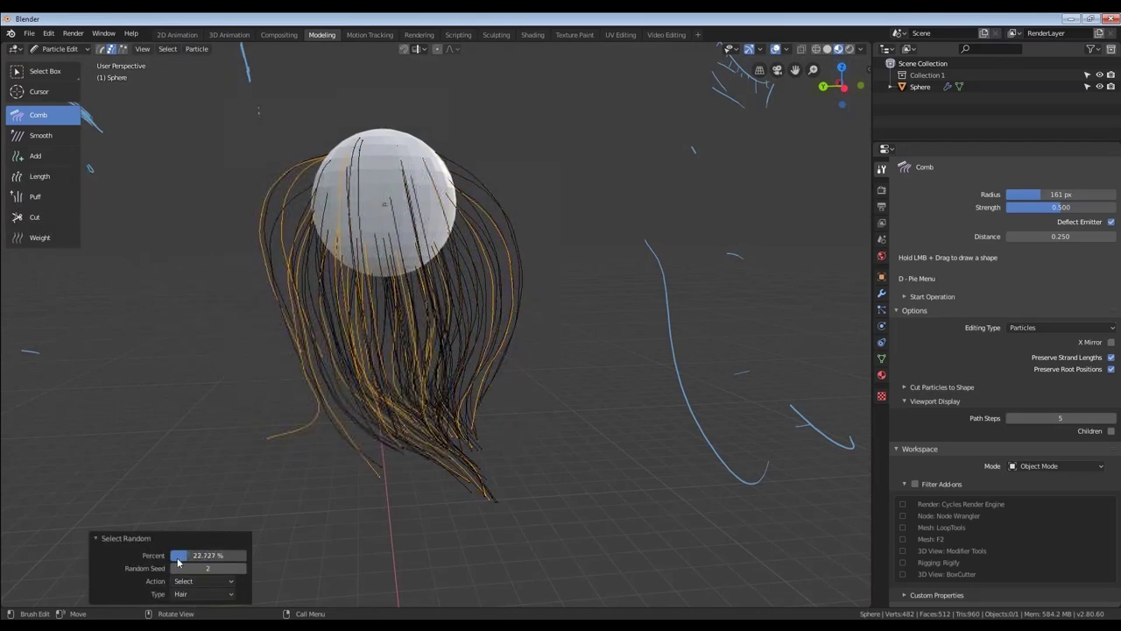
Comb the randomly selected hairs away from the rest, resizing the brush to 203 px and 164 px, and deselect them.
key(f)
click(420, 365)
mouse_move(420, 366)
mouse_down()
mouse_move(496, 275)
mouse_move(499, 303)
mouse_move(351, 350)
mouse_move(290, 528)
mouse_up()
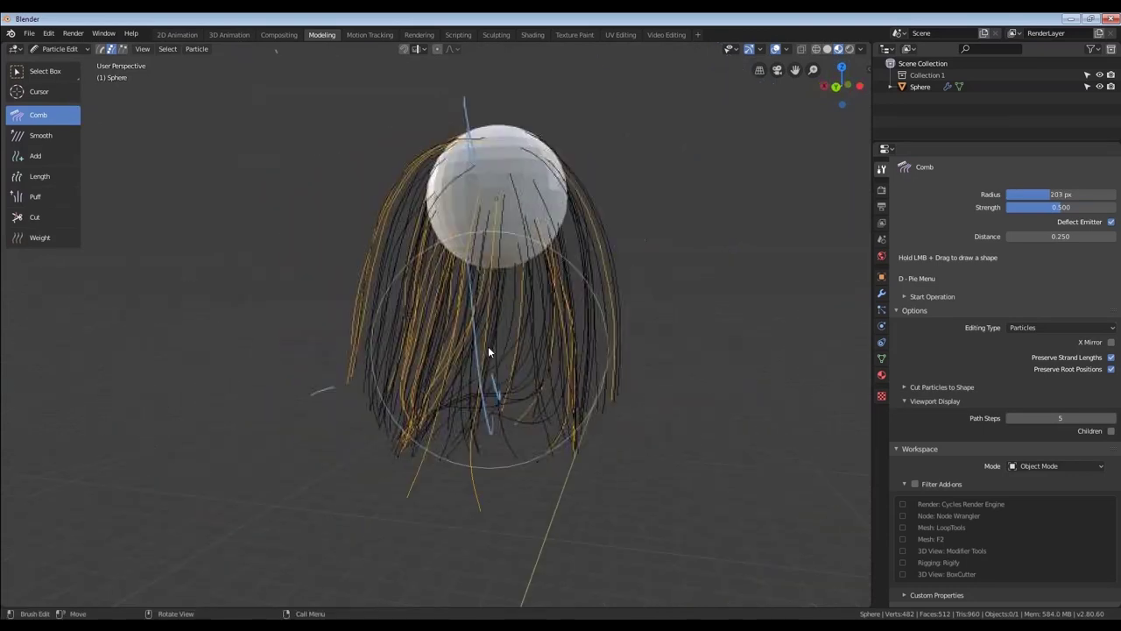
mouse_move(375, 281)
mouse_down()
mouse_move(405, 348)
mouse_move(415, 444)
mouse_move(382, 447)
mouse_up()
key(f)
click(359, 447)
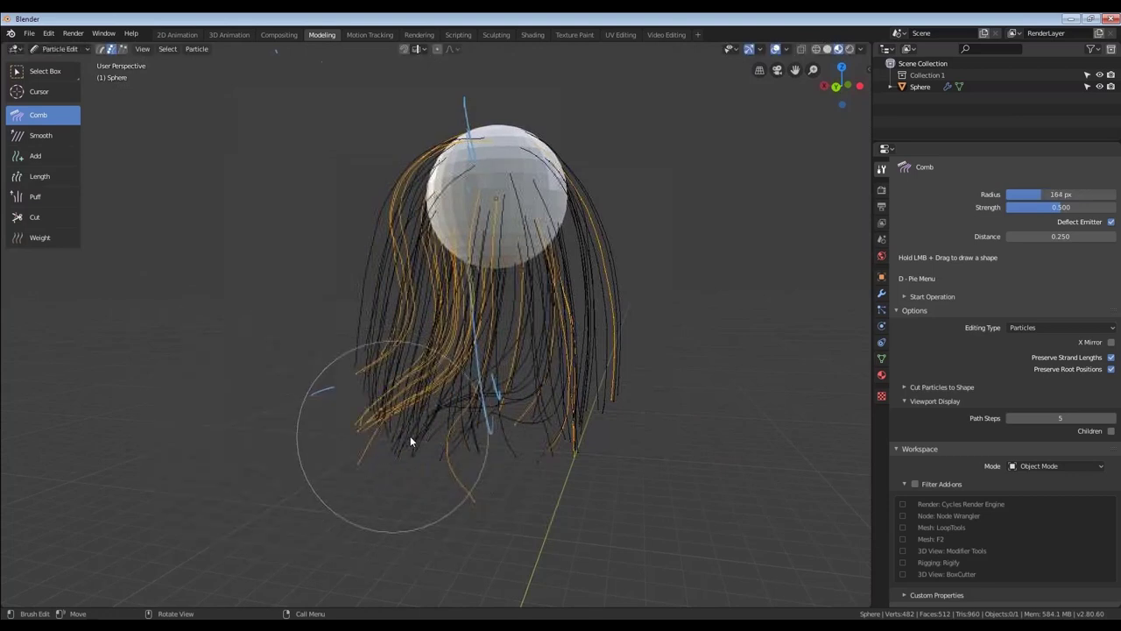
middle_drag(498, 379, 517, 368)
key(alt+a)
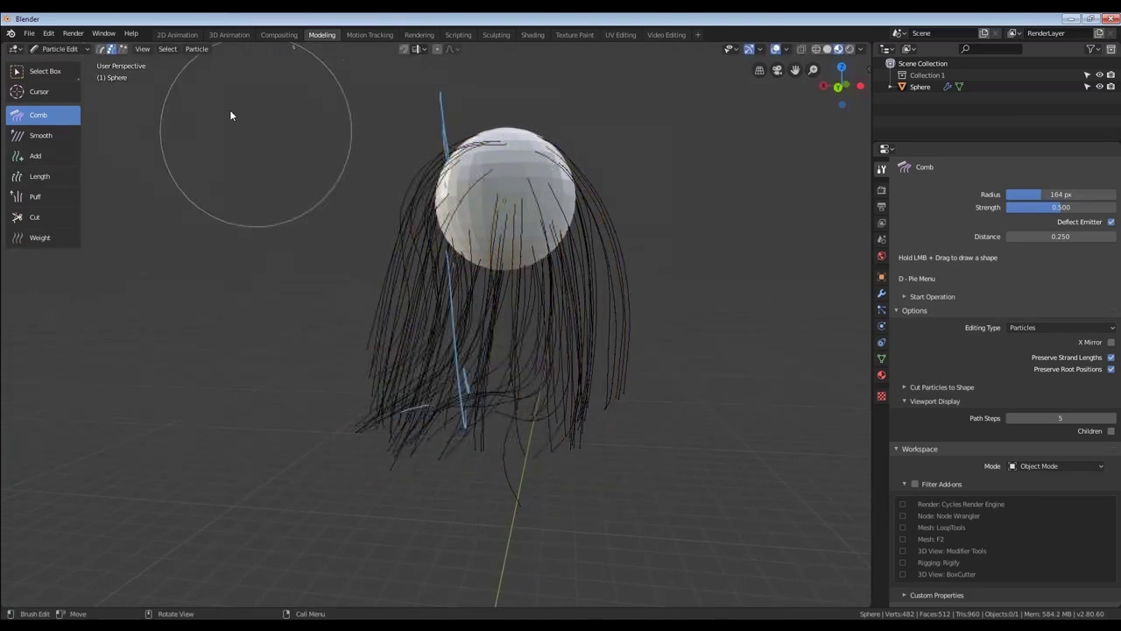
Add the Select Random command to the Quick Favorites and reopen the selection commands.
click(168, 48)
right_click(221, 178)
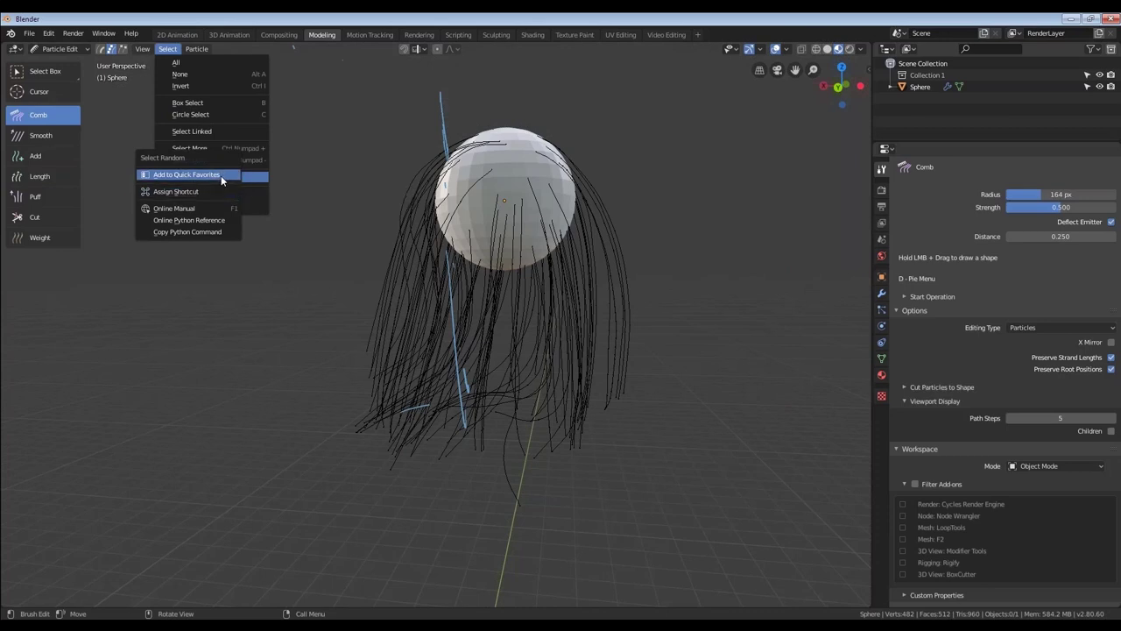
click(221, 176)
click(165, 49)
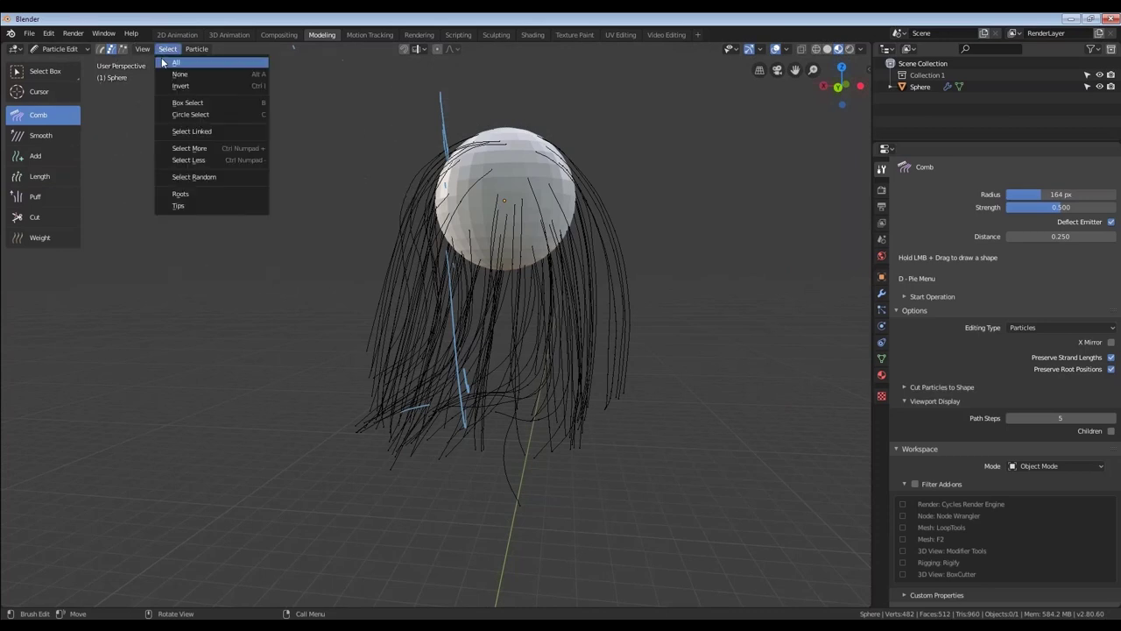
Assign the Alt+R shortcut to the Select Random command for particle hairs.
middle_drag(590, 205, 571, 219)
click(163, 50)
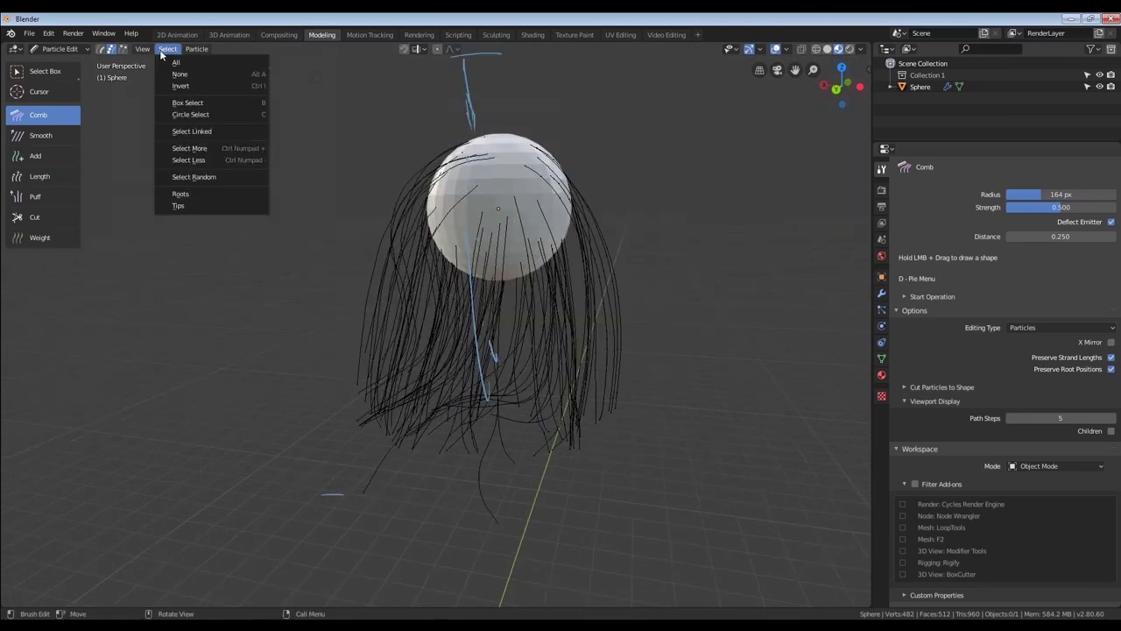
right_click(203, 178)
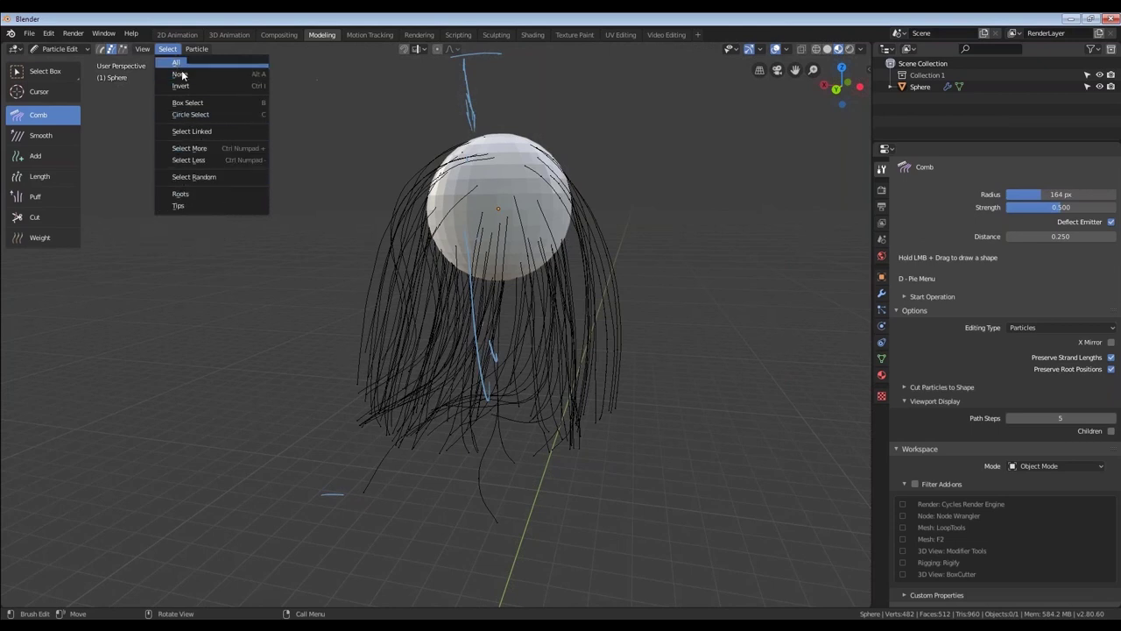
right_click(195, 178)
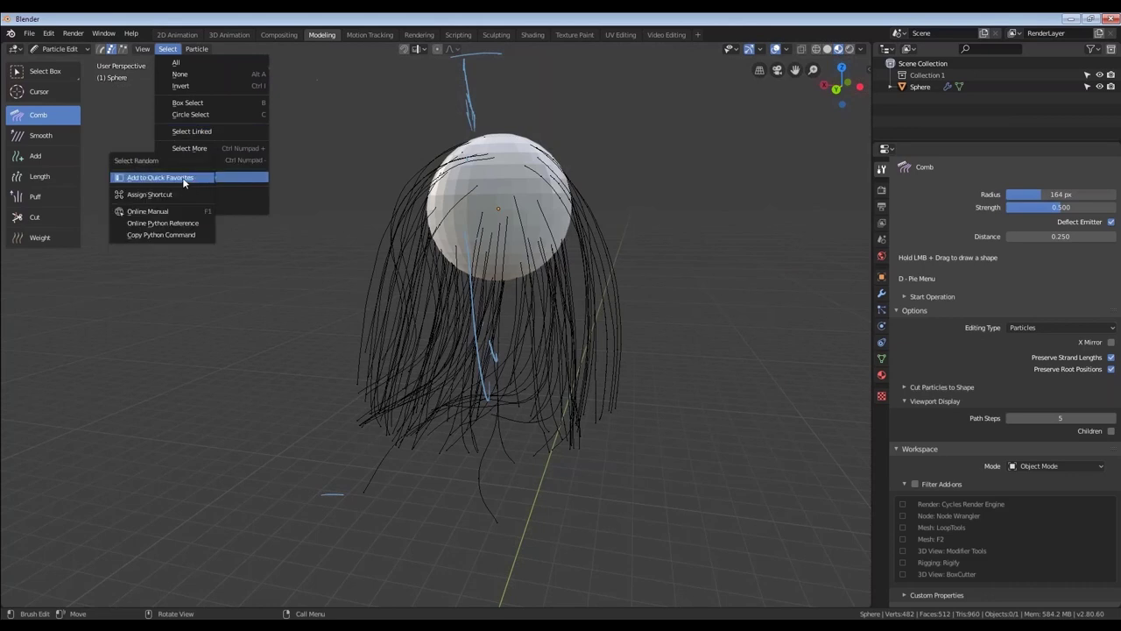
click(177, 194)
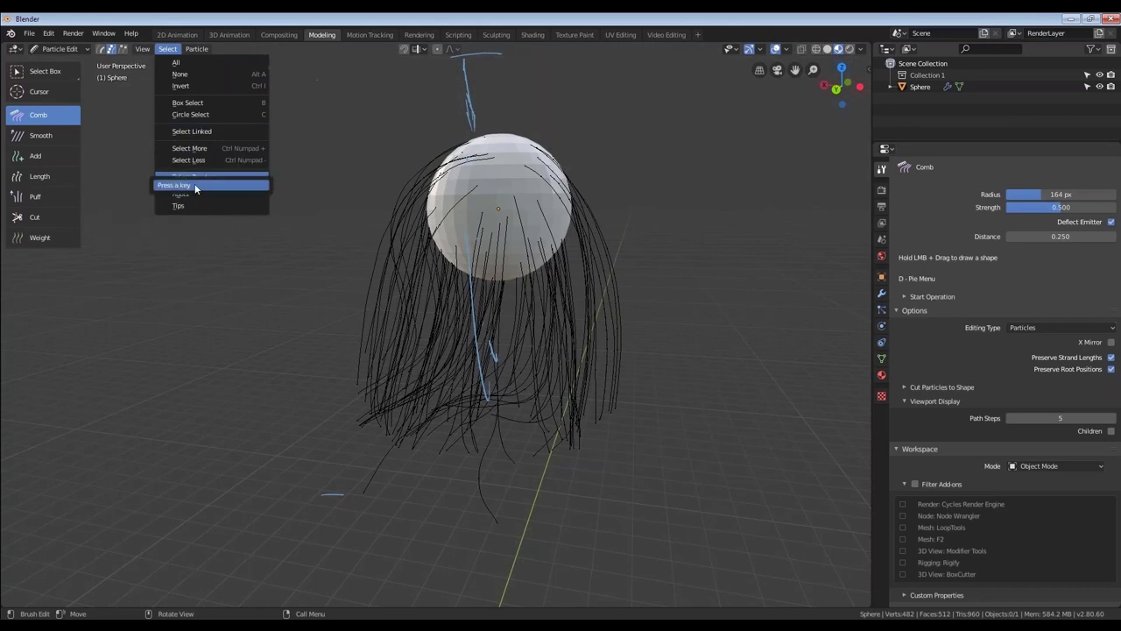
key(alt+r)
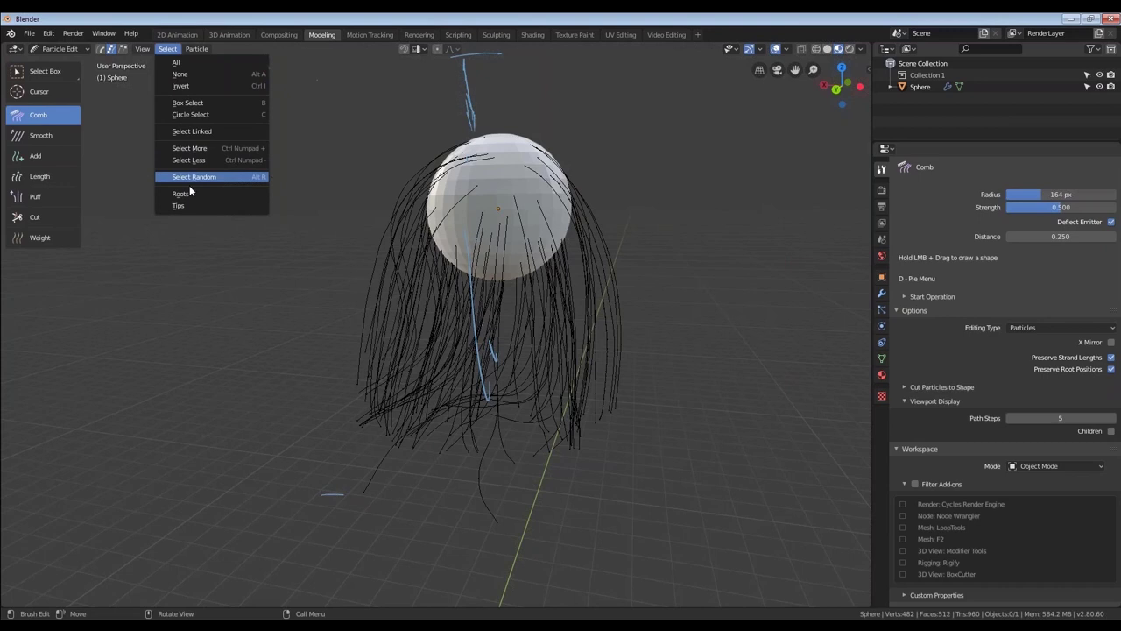
Select a random portion of the hairs, adjust the percentage, and comb them with the brush radius set to 212 px.
key(ctrl+r)
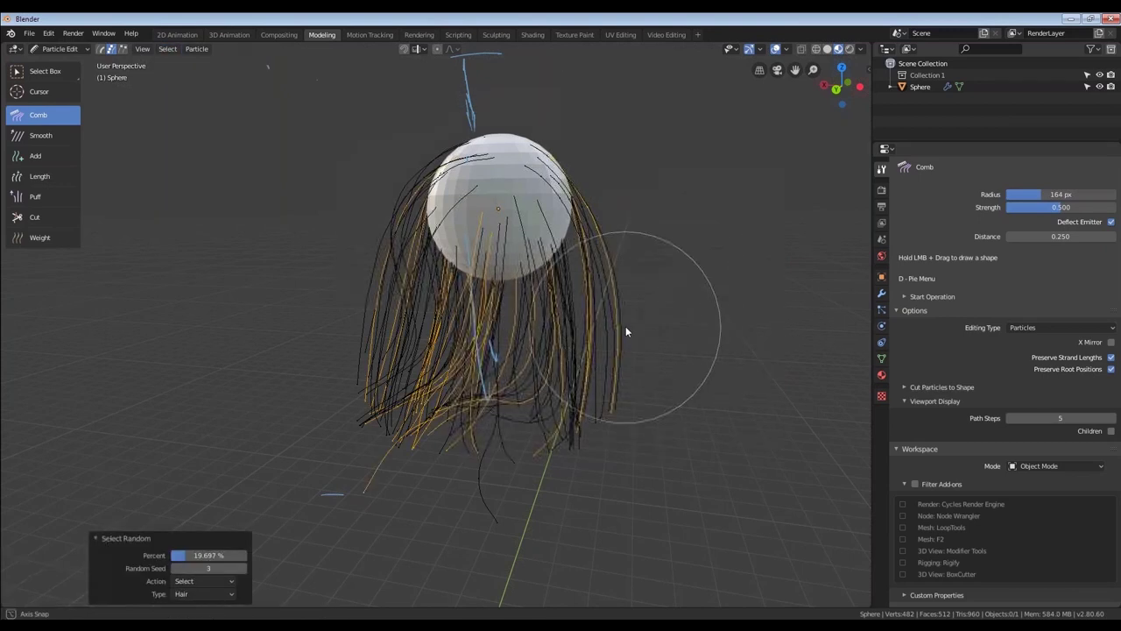
drag(209, 557, 212, 559)
key(f)
click(601, 338)
drag(395, 338, 467, 403)
middle_drag(490, 385, 683, 395)
Switch the sphere from Particle Edit to Object Mode and view the hair with its children.
key(ctrl+Tab)
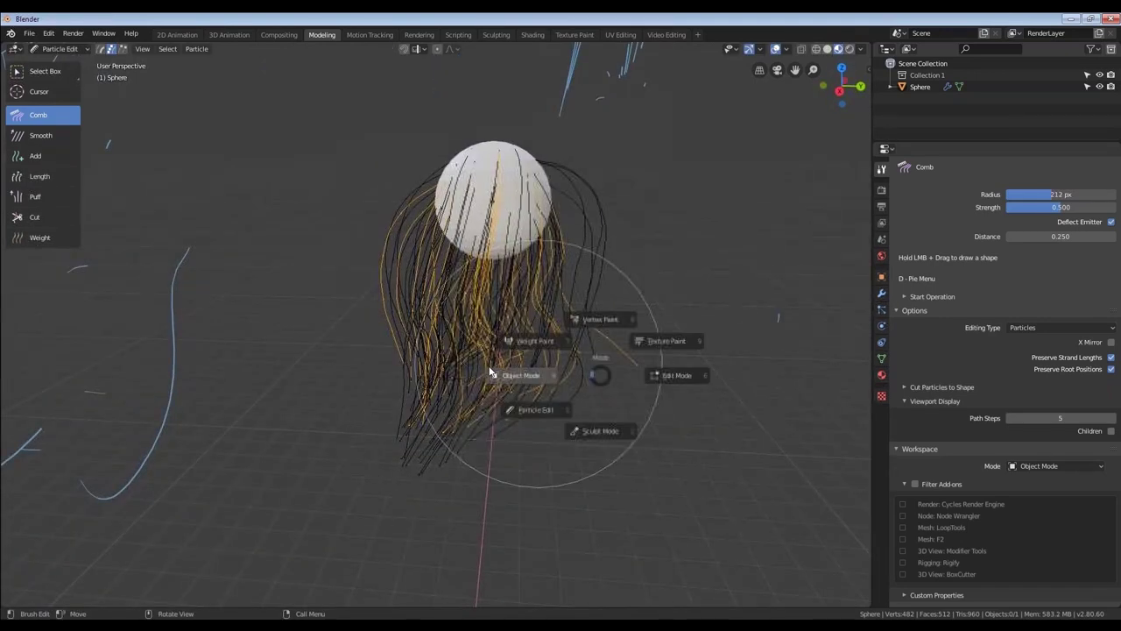
click(503, 372)
shift+middle_drag(571, 338, 418, 342)
scroll(418, 342, up, 1)
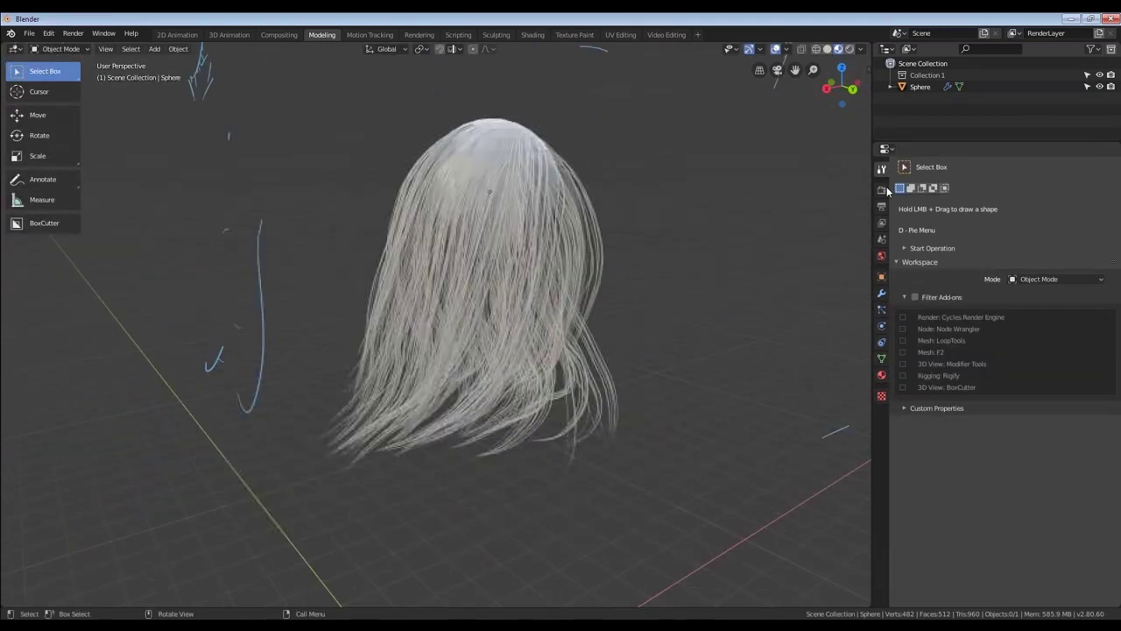
Set the uniform roughness of the child hairs to 0.438 in the particle settings.
click(881, 310)
click(904, 489)
scroll(992, 397, down, 1)
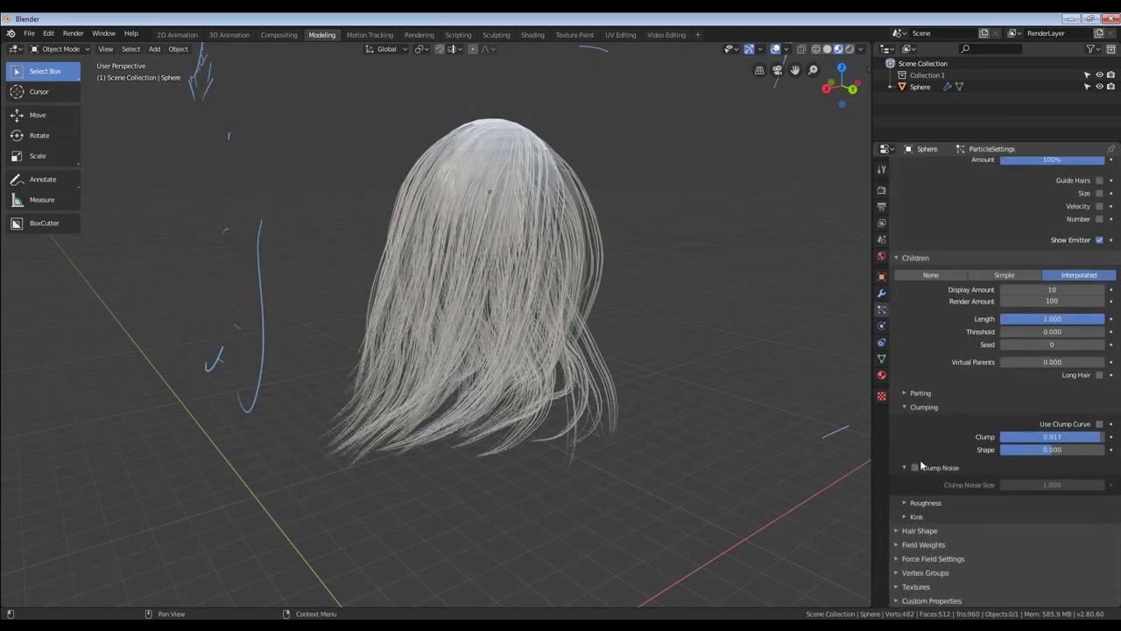
click(907, 503)
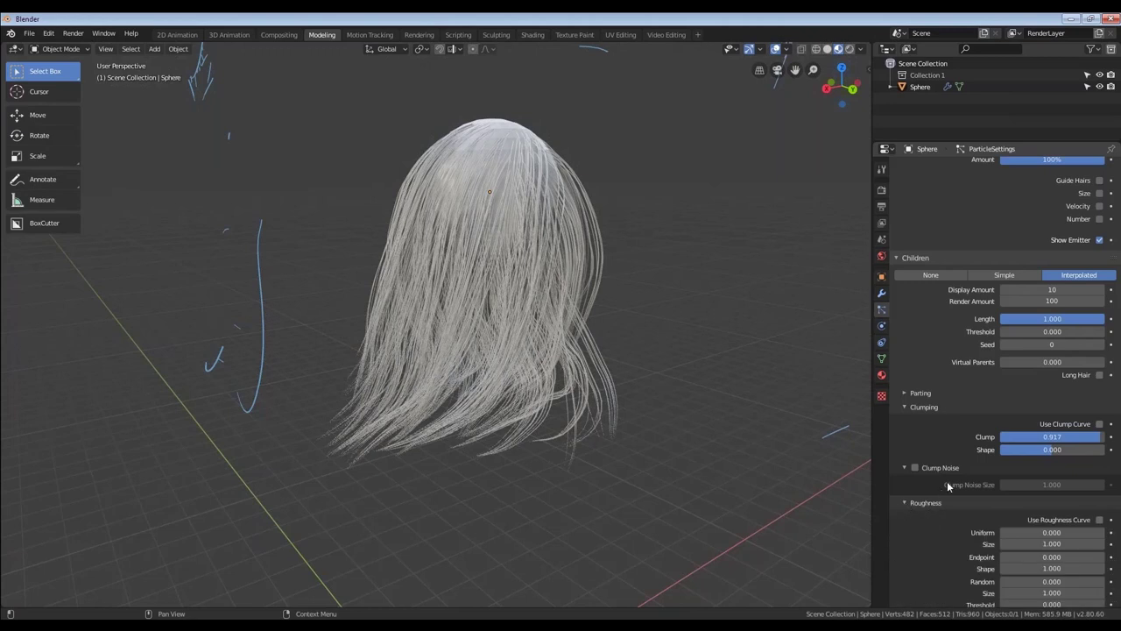
scroll(947, 481, down, 5)
drag(1024, 425, 1073, 426)
middle_drag(461, 362, 551, 320)
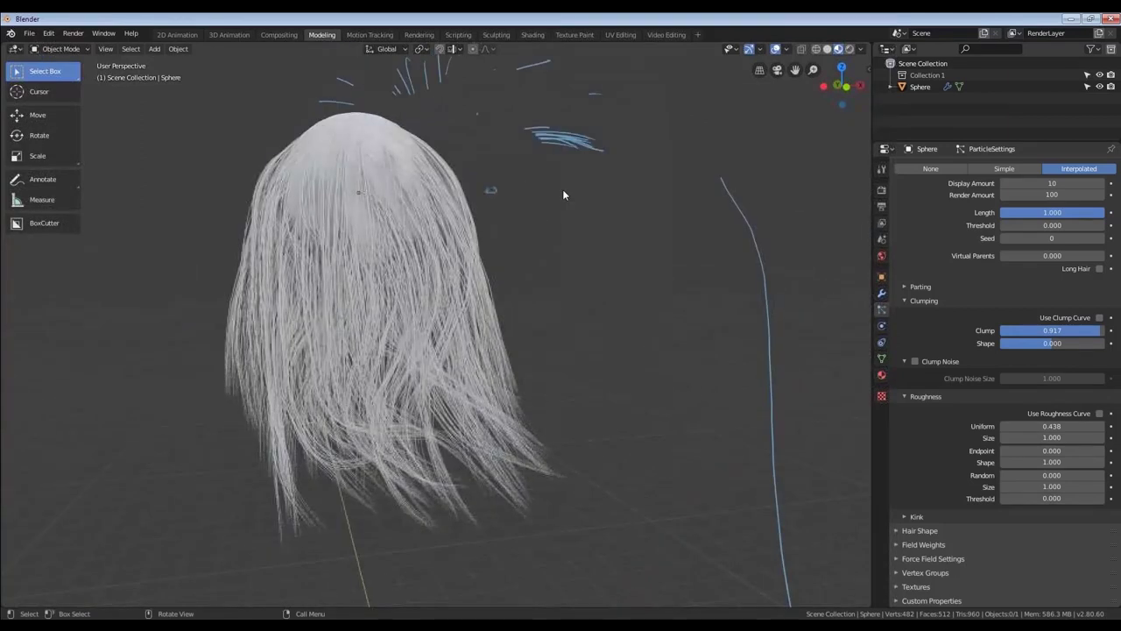
middle_drag(538, 200, 530, 317)
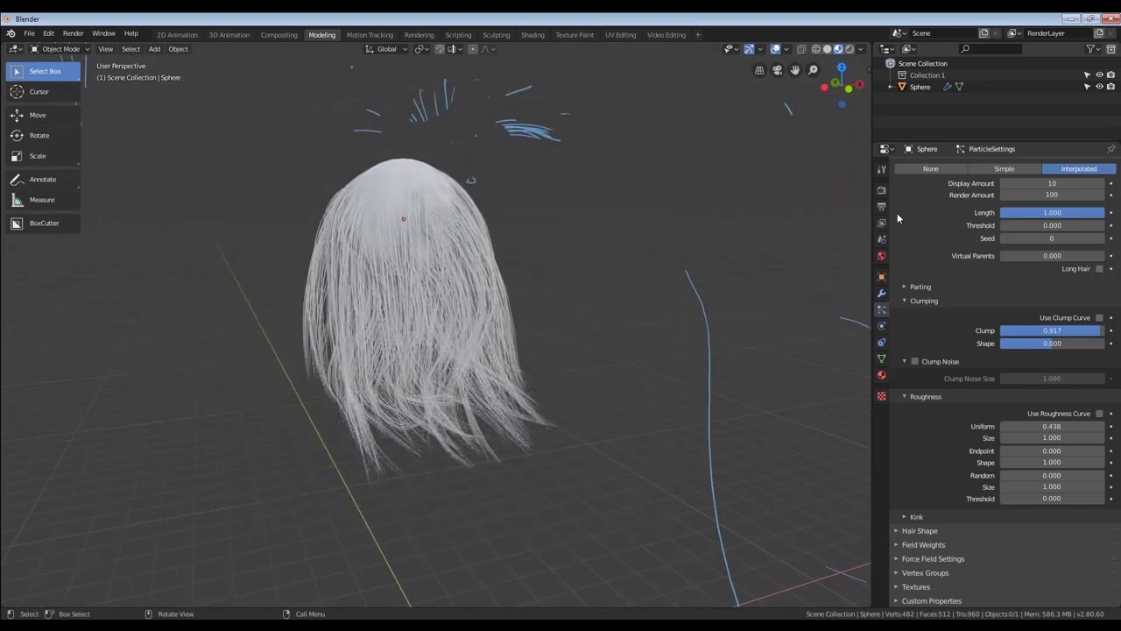
Lower the child hairs' Clump value to 0.564.
scroll(928, 202, up, 5)
scroll(945, 482, down, 5)
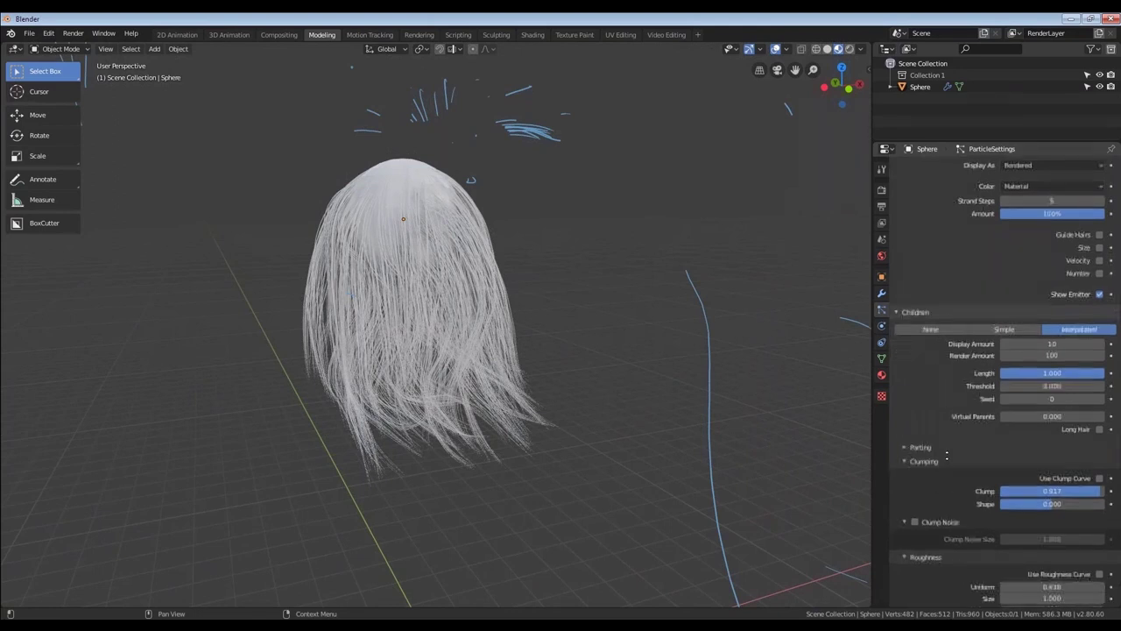
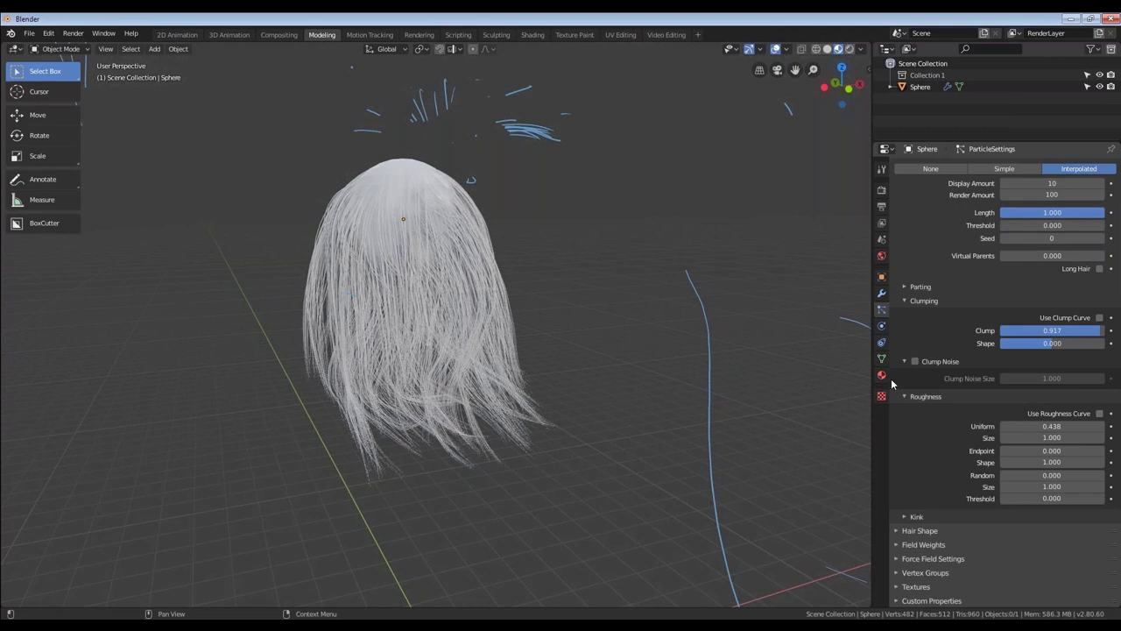
middle_drag(459, 408, 655, 352)
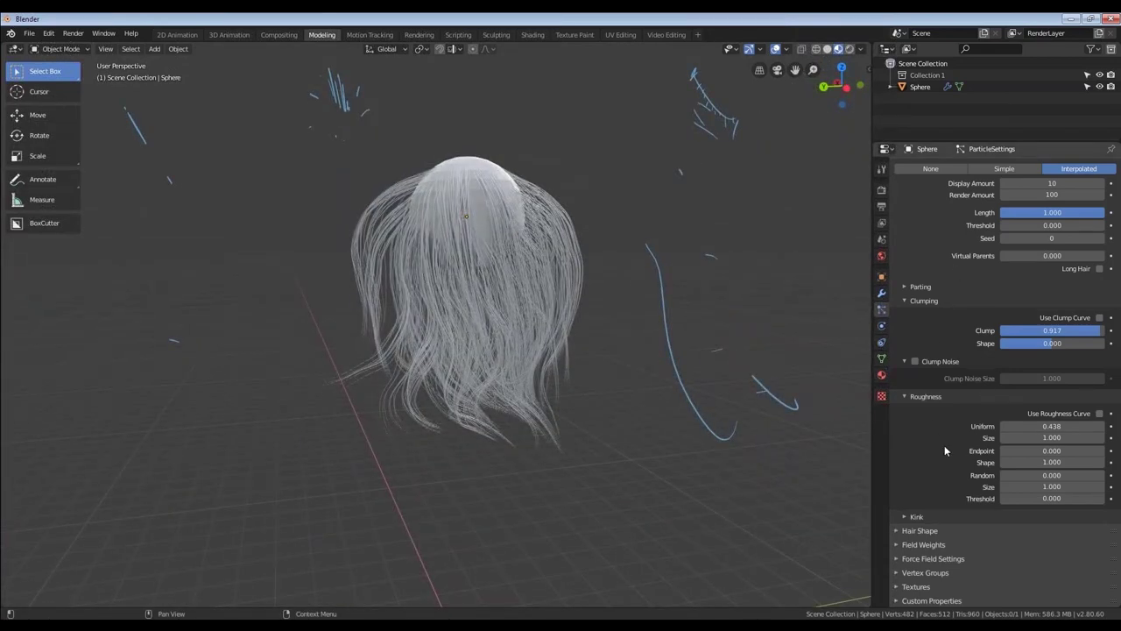
scroll(1029, 300, up, 5)
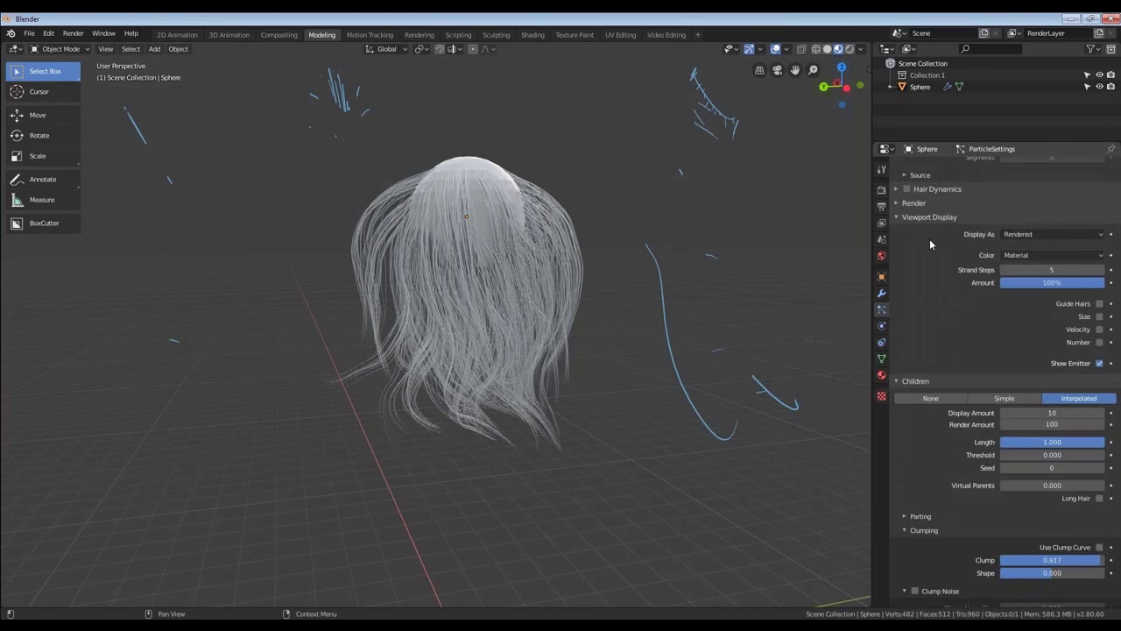
scroll(930, 238, down, 5)
mouse_move(1057, 329)
mouse_down()
mouse_move(1028, 339)
mouse_move(1049, 330)
mouse_up()
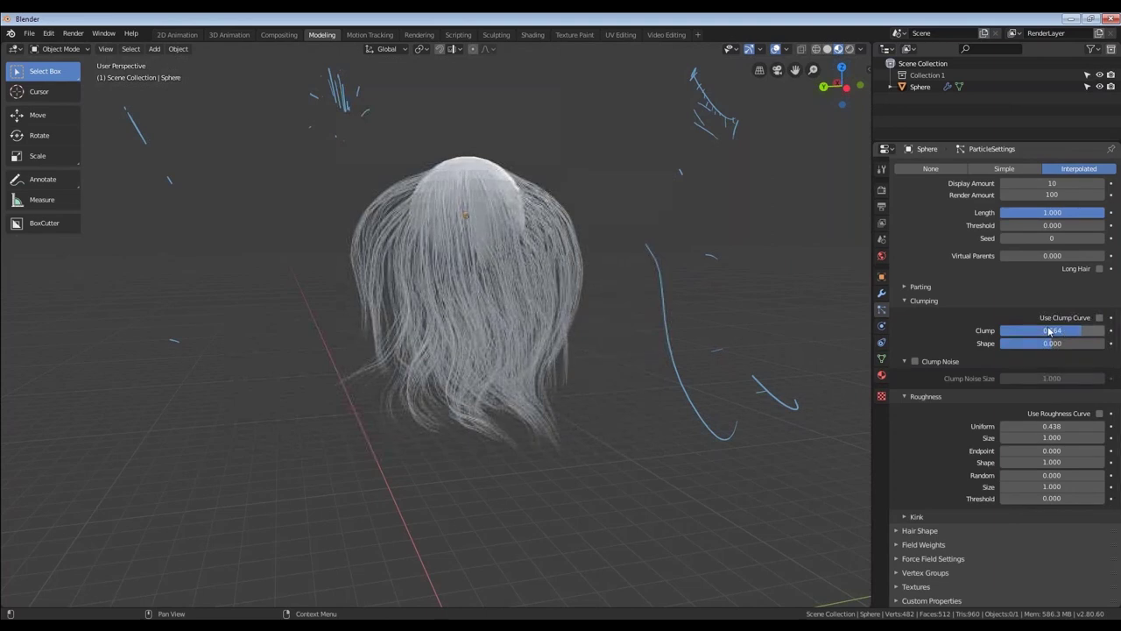
mouse_move(514, 280)
middle_down()
mouse_move(477, 277)
mouse_move(495, 265)
mouse_move(464, 295)
mouse_move(488, 261)
mouse_move(409, 169)
mouse_move(438, 216)
middle_up()
scroll(465, 296, up, 1)
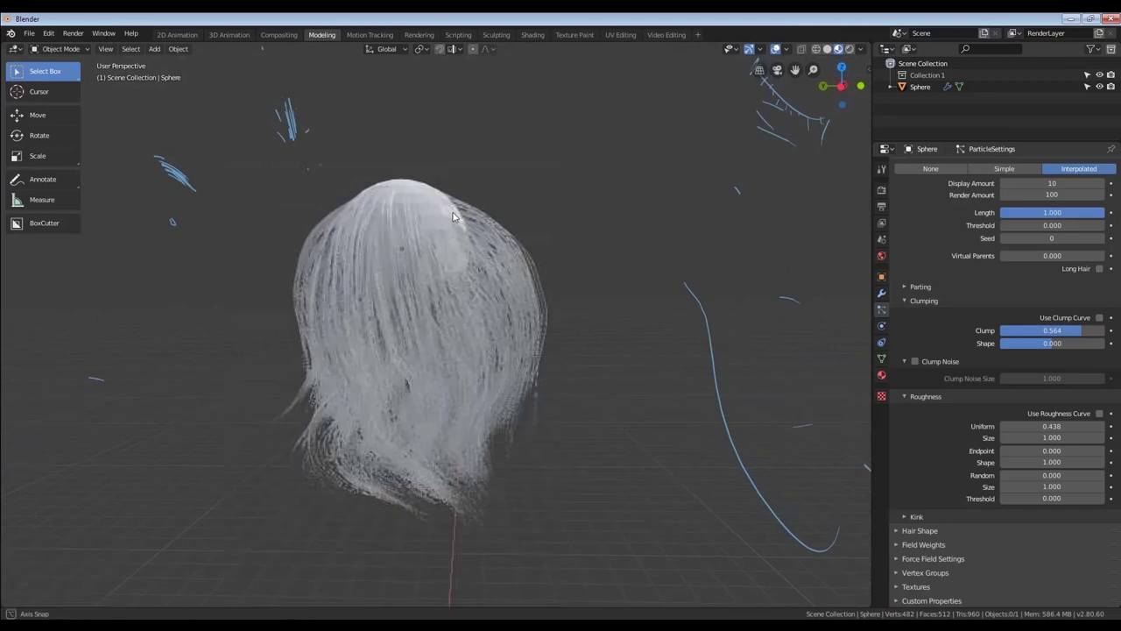
Switch to Weight Paint mode and paint full weight over the visible upper part of the sphere.
key(ctrl+Tab)
key(ctrl+Tab)
click(307, 196)
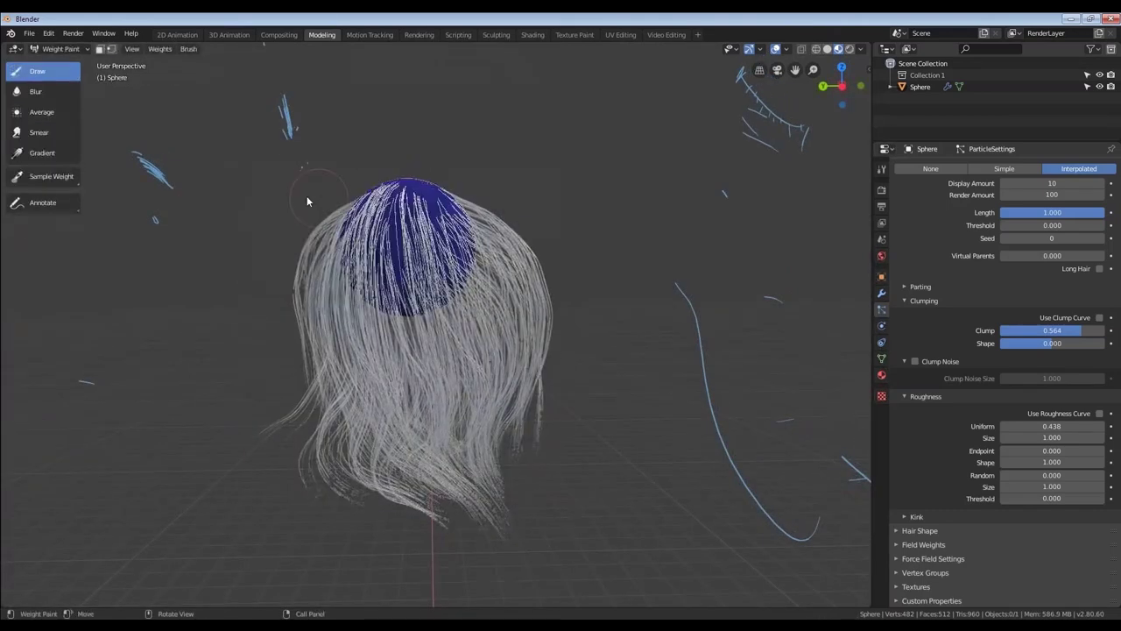
middle_drag(391, 219, 401, 225)
drag(400, 225, 425, 268)
middle_drag(458, 249, 494, 233)
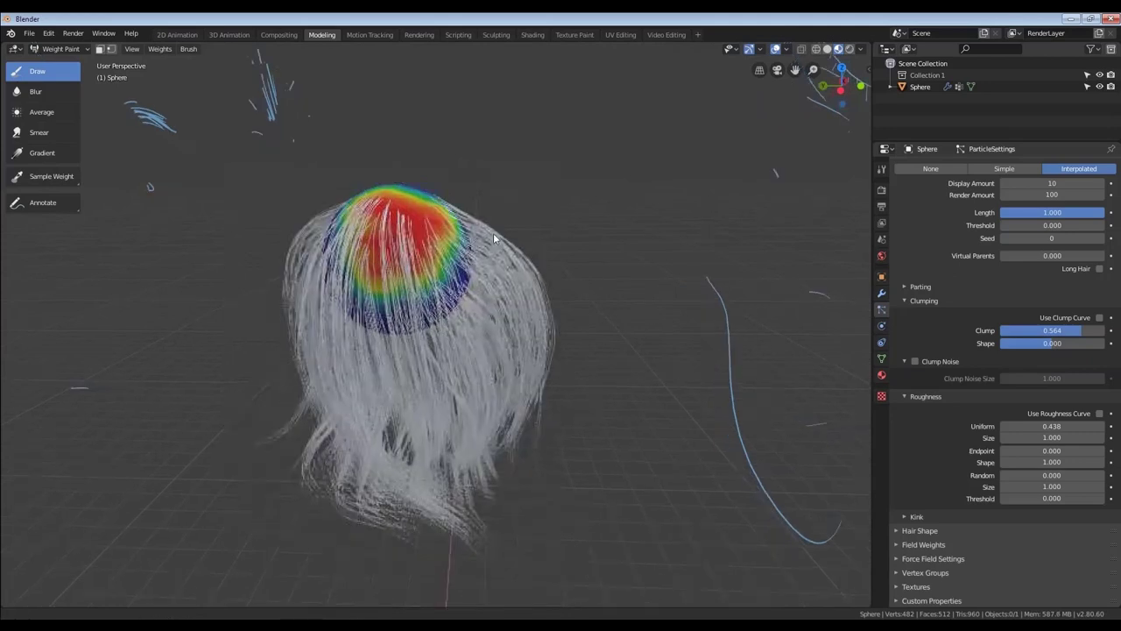
scroll(494, 233, up, 1)
Return to Object Mode and rename the painted vertex group to "clump".
key(ctrl+Tab)
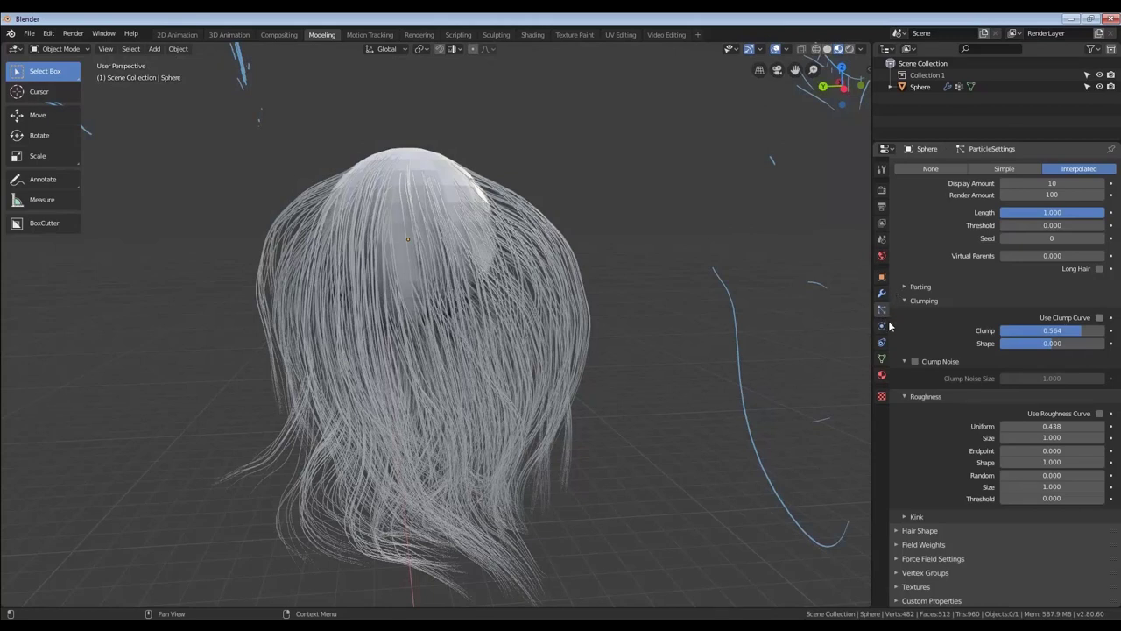
click(882, 359)
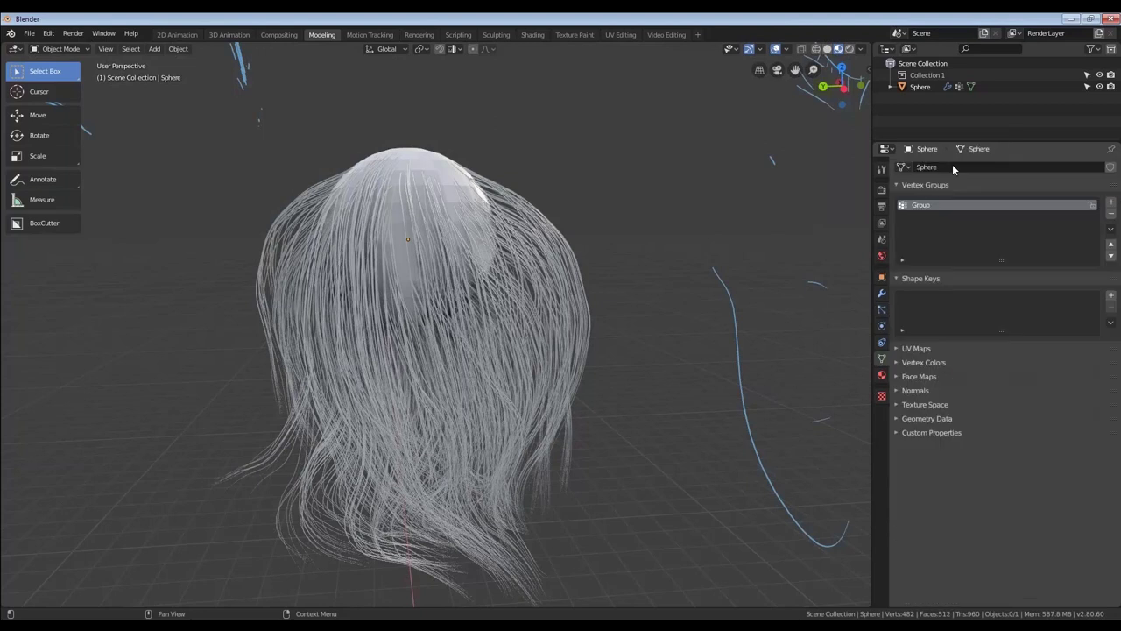
double_click(928, 205)
text(clump)
Assign the "clump" vertex group to the Clump property of the hair particle system.
click(881, 309)
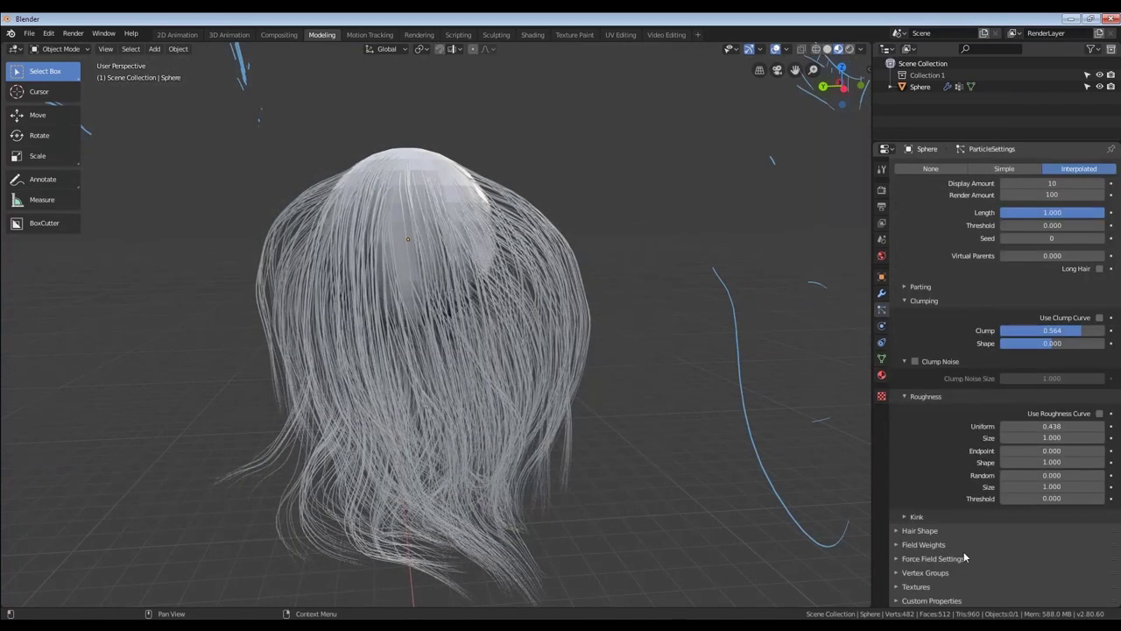
click(921, 573)
scroll(1017, 491, down, 3)
click(1025, 505)
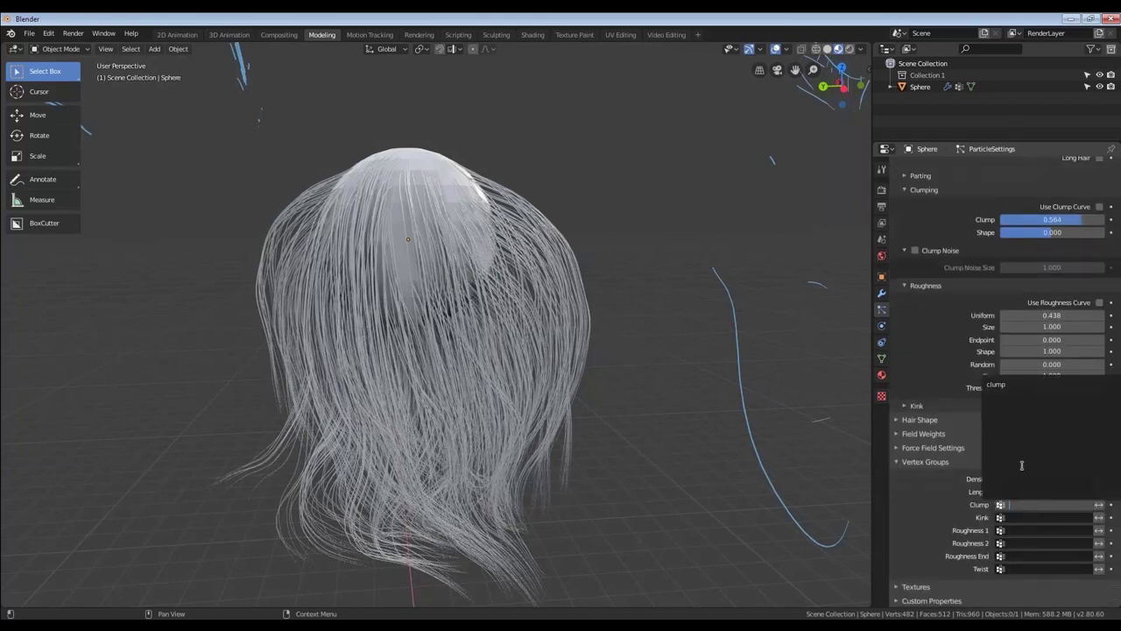
click(944, 504)
click(1027, 505)
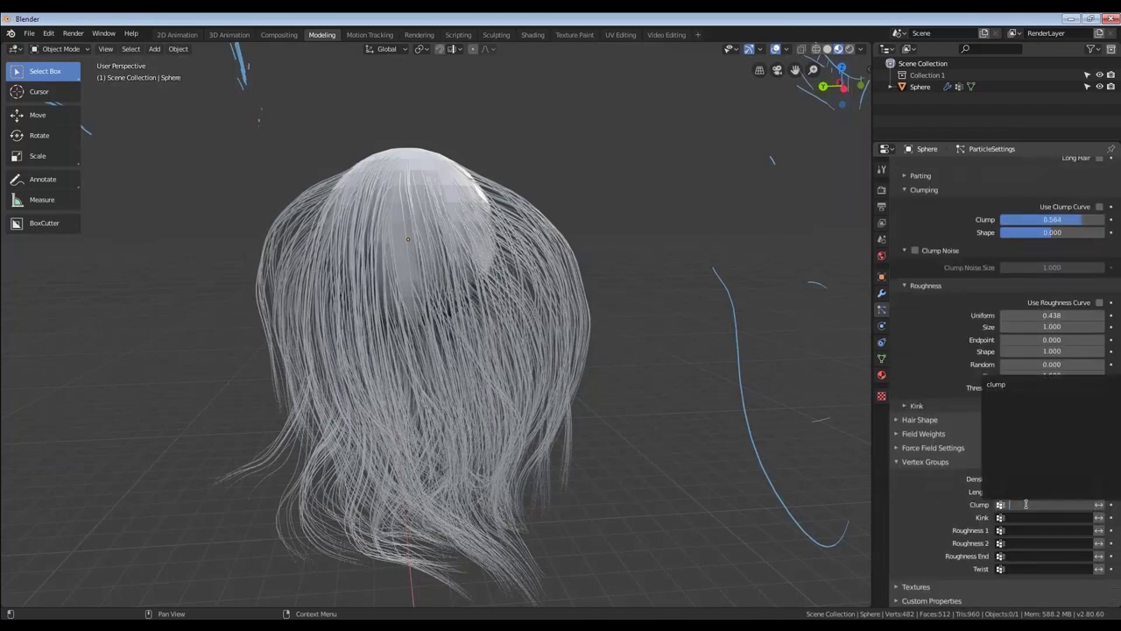
click(1008, 385)
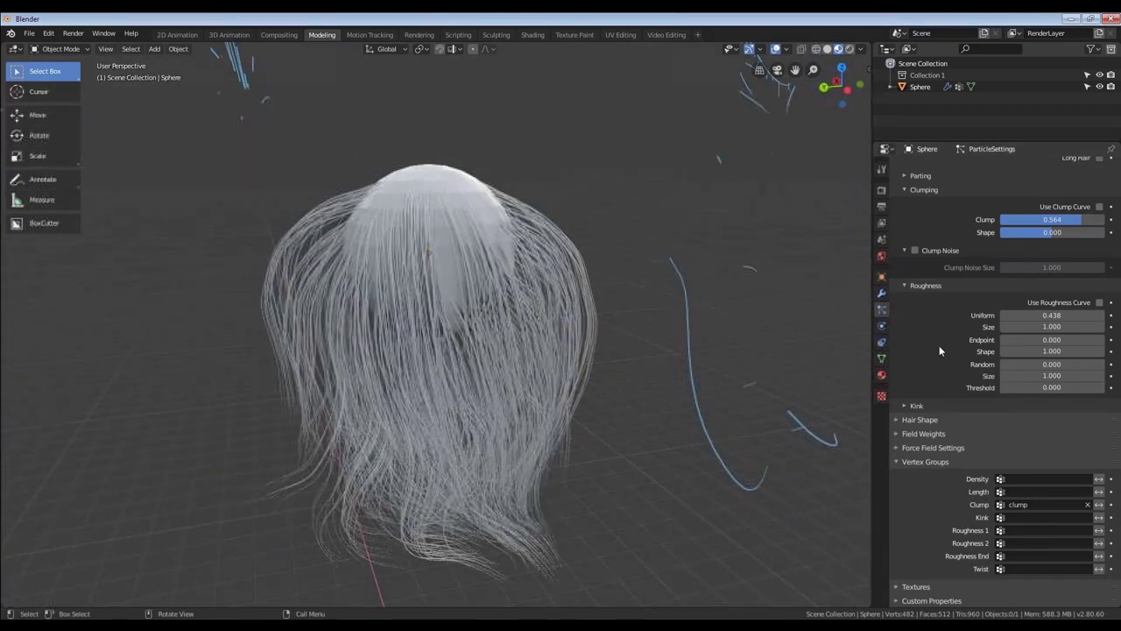
Raise the child hairs' Clump value to 1.000.
scroll(953, 515, up, 5)
scroll(953, 515, up, 1)
mouse_move(1083, 409)
mouse_down()
mouse_move(1104, 414)
mouse_move(1060, 411)
mouse_move(1096, 417)
mouse_up()
middle_drag(666, 351, 407, 292)
Examine the painted clump weights in Weight Paint mode and return to Object Mode to compare the hair.
key(ctrl+Tab)
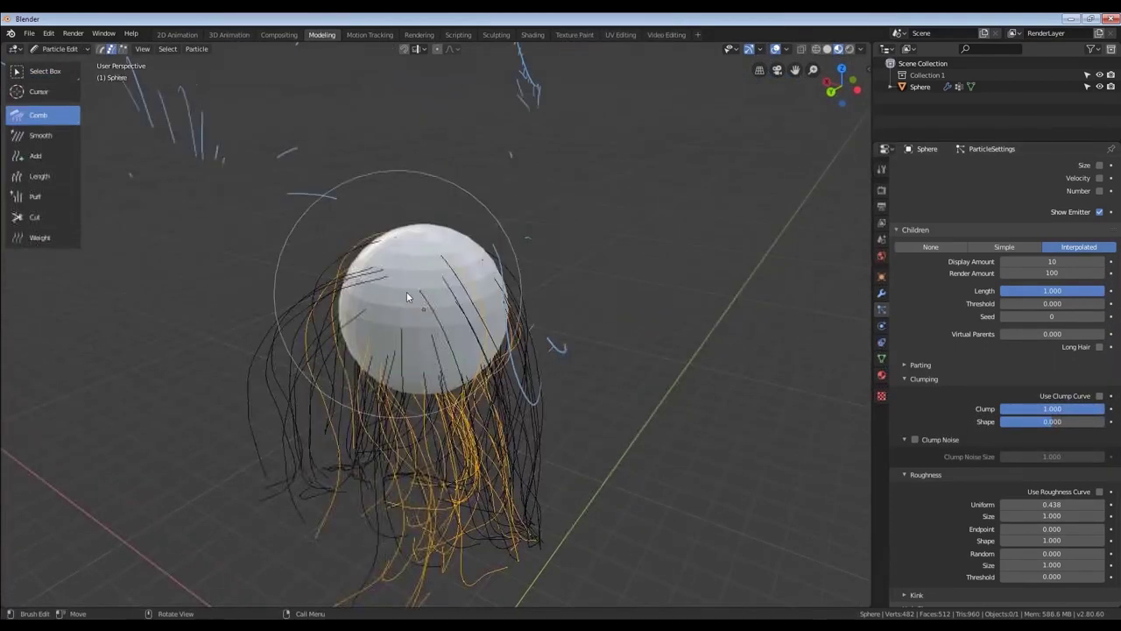
key(ctrl+Tab)
key(ctrl+Tab)
scroll(417, 272, up, 2)
mouse_move(432, 248)
middle_down()
mouse_move(383, 251)
mouse_move(377, 293)
mouse_move(322, 267)
mouse_move(417, 296)
mouse_move(450, 273)
mouse_move(423, 291)
mouse_move(546, 270)
middle_up()
key(ctrl+Tab)
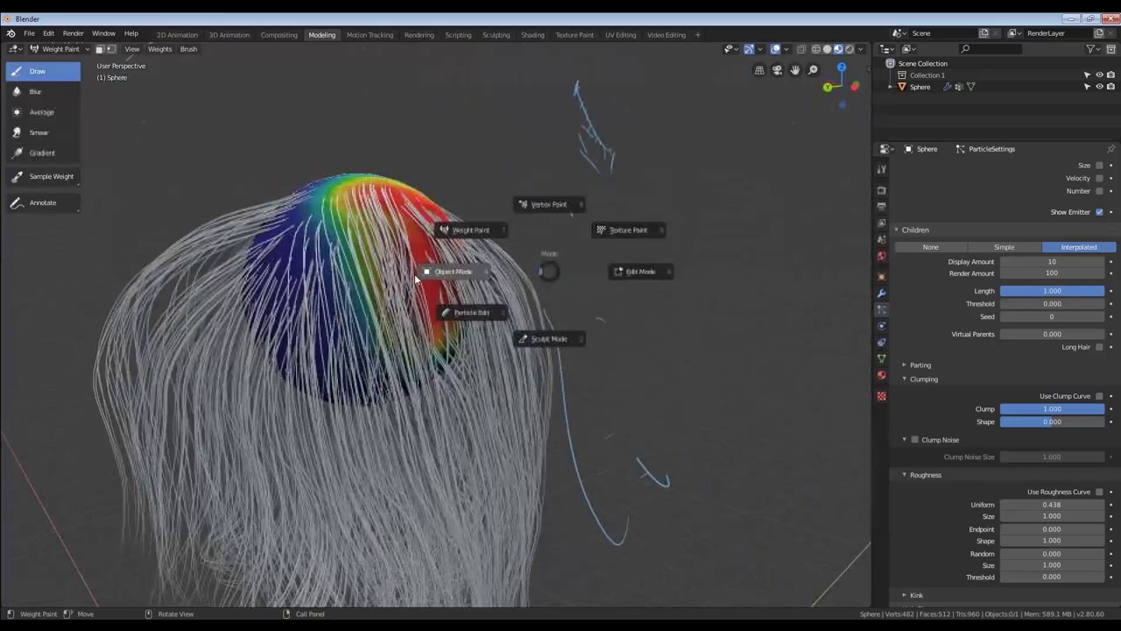
click(417, 276)
middle_drag(402, 282, 467, 330)
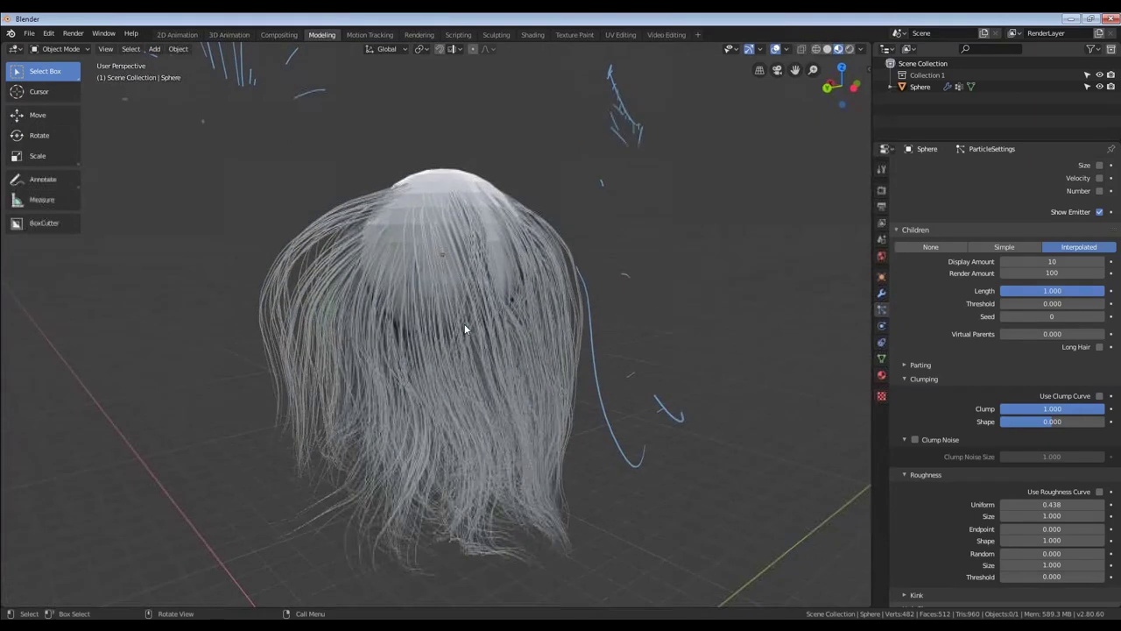
Annotate a rectangle beside the hair with an arrow pointing to the sphere, and erase the strokes.
middle_drag(601, 195, 563, 213)
drag(621, 235, 625, 262)
drag(616, 220, 453, 227)
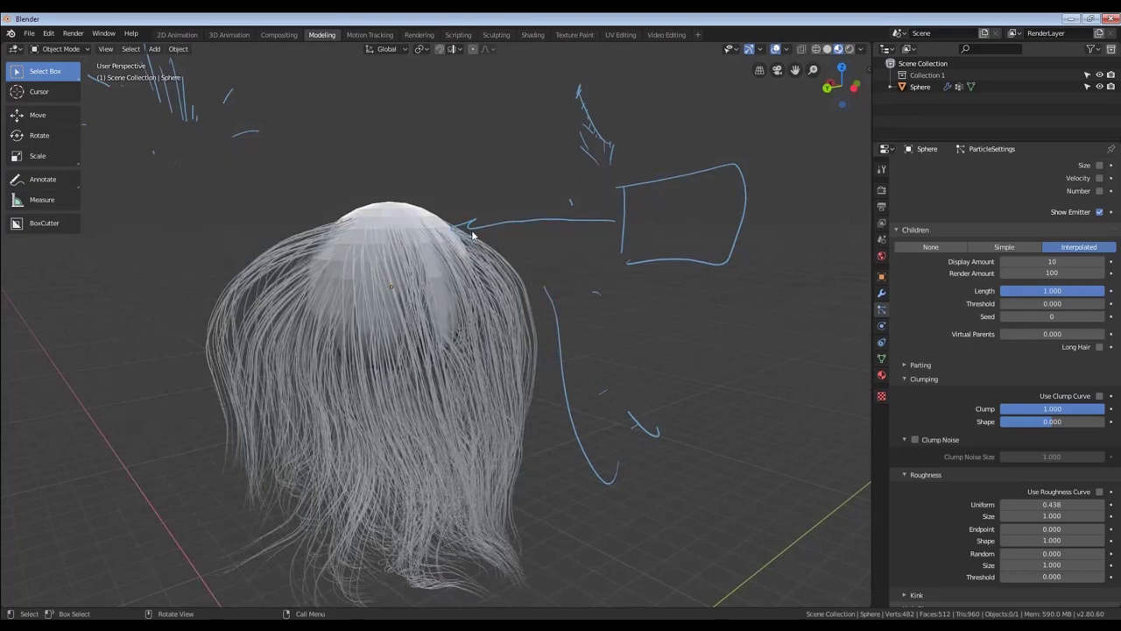
right_drag(452, 235, 624, 174)
mouse_move(638, 275)
right_down()
mouse_move(678, 170)
mouse_move(581, 341)
mouse_move(636, 458)
mouse_move(644, 427)
right_up()
Select the sphere, add a second particle system to it and set its type to Hair.
mouse_move(538, 431)
middle_down()
mouse_move(608, 376)
mouse_move(463, 378)
mouse_move(264, 280)
mouse_move(286, 307)
mouse_move(434, 319)
mouse_move(446, 257)
mouse_move(453, 270)
mouse_move(548, 275)
mouse_move(496, 277)
mouse_move(495, 258)
mouse_move(483, 261)
mouse_move(471, 173)
middle_up()
click(444, 198)
scroll(1008, 307, up, 10)
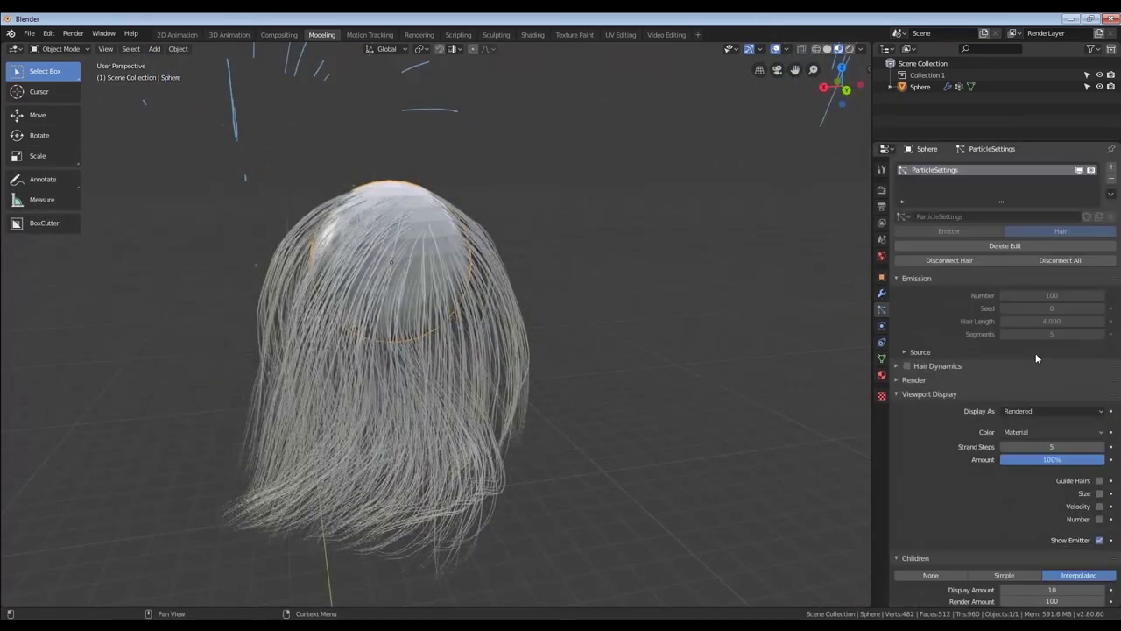
mouse_move(473, 278)
middle_down()
mouse_move(500, 231)
mouse_move(520, 225)
mouse_move(514, 243)
middle_up()
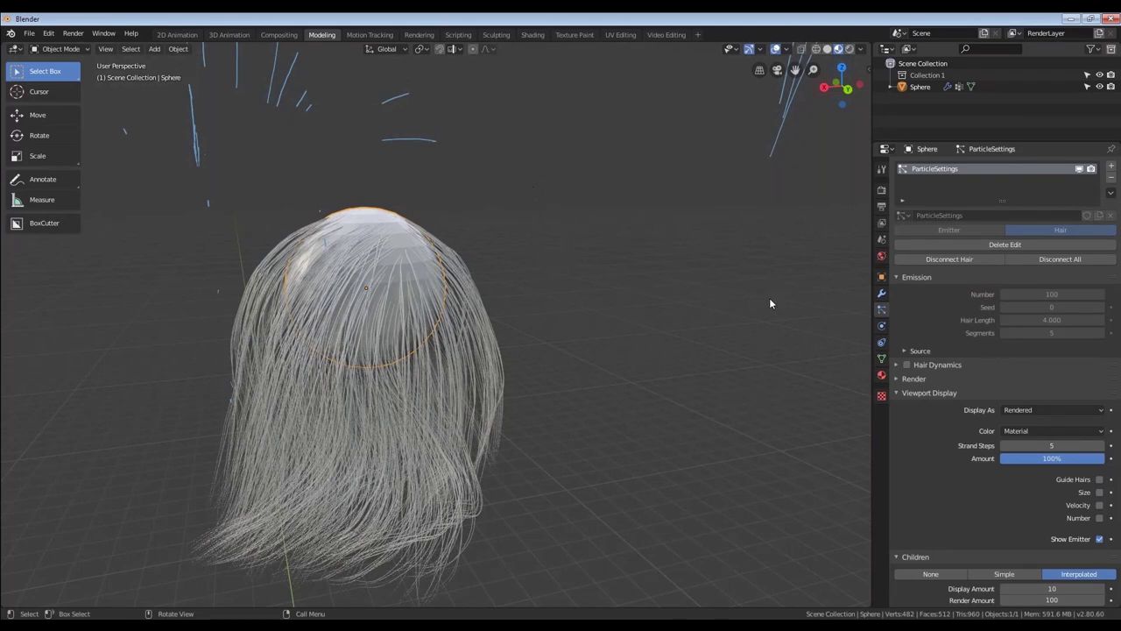
middle_drag(466, 310, 455, 304)
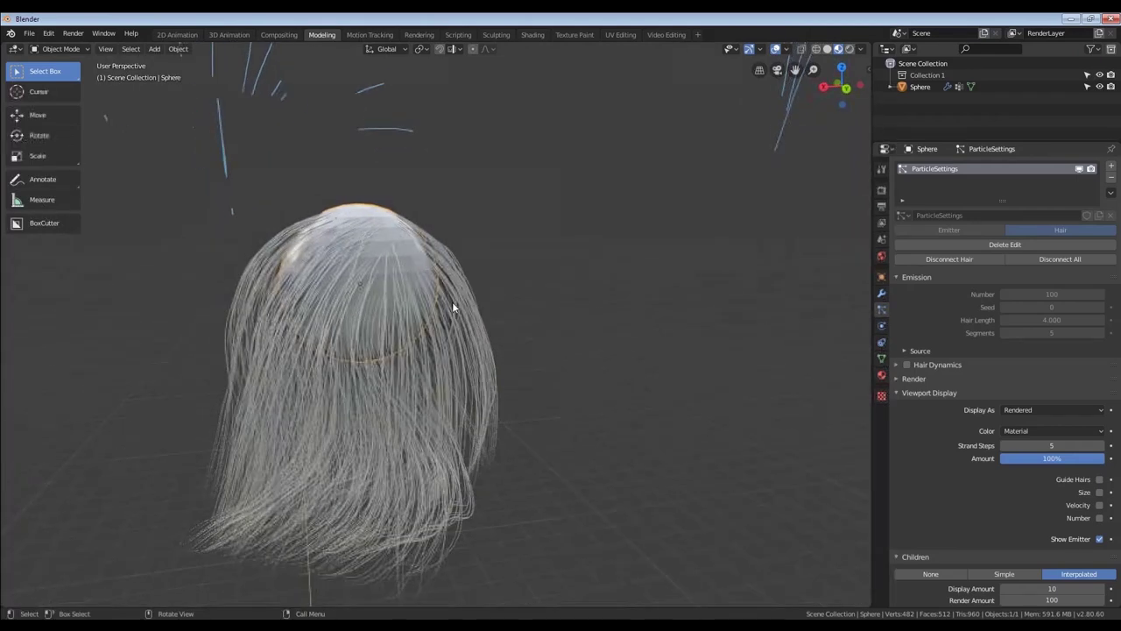
click(1111, 165)
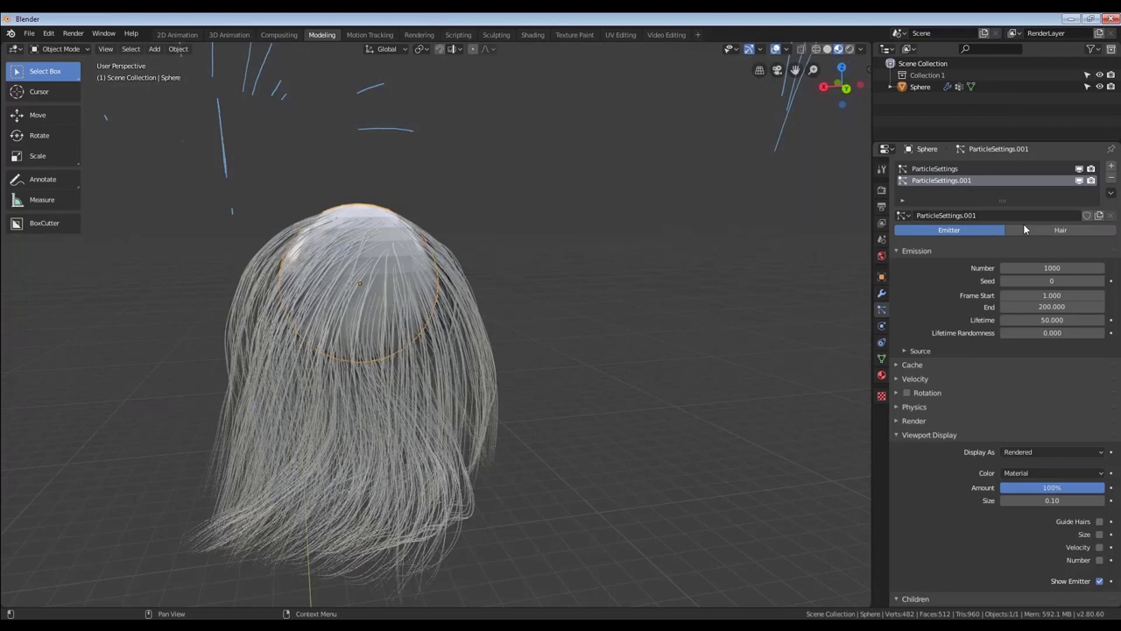
click(1057, 230)
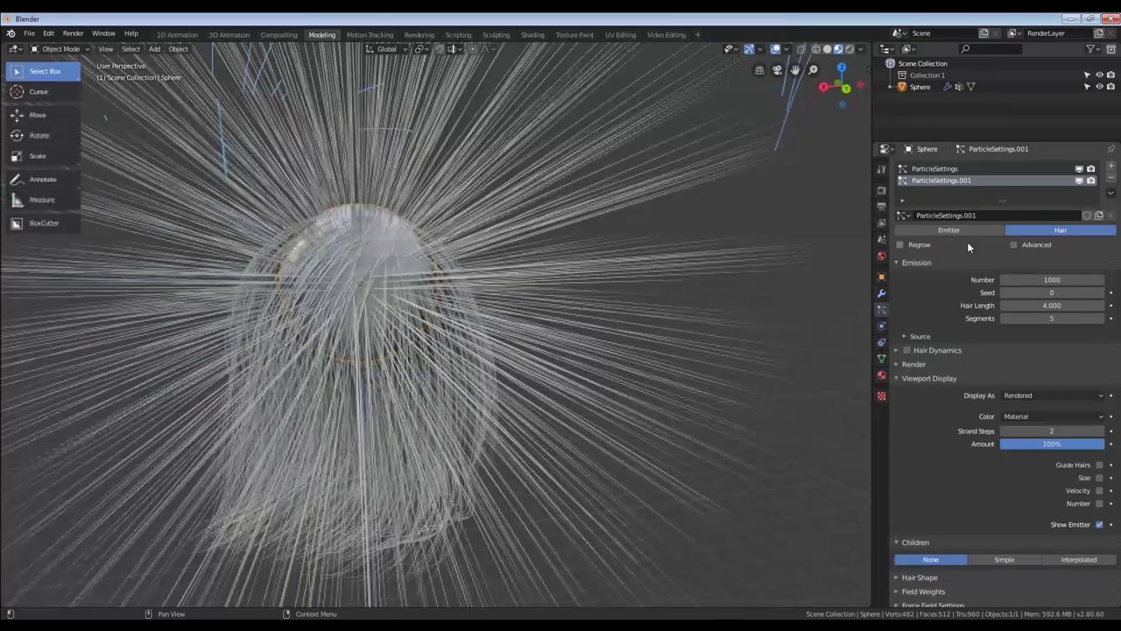
Reset the second particle system's Number to 0 and choose the Add brush in Particle Edit mode.
key(BackSpace)
key(ctrl+Tab)
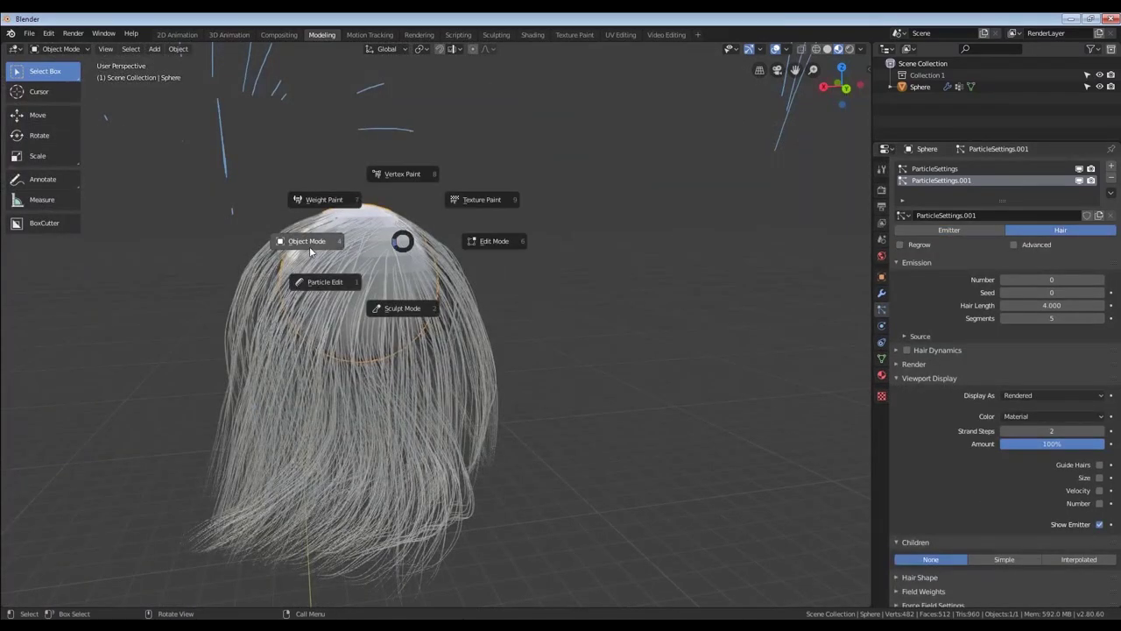
click(325, 281)
middle_drag(395, 235, 391, 231)
key(f)
click(323, 251)
middle_drag(346, 261, 333, 248)
key(shift+space)
click(342, 270)
Resize the Add brush, place new hairs on the crown of the sphere and return to Object Mode.
key(f)
click(351, 238)
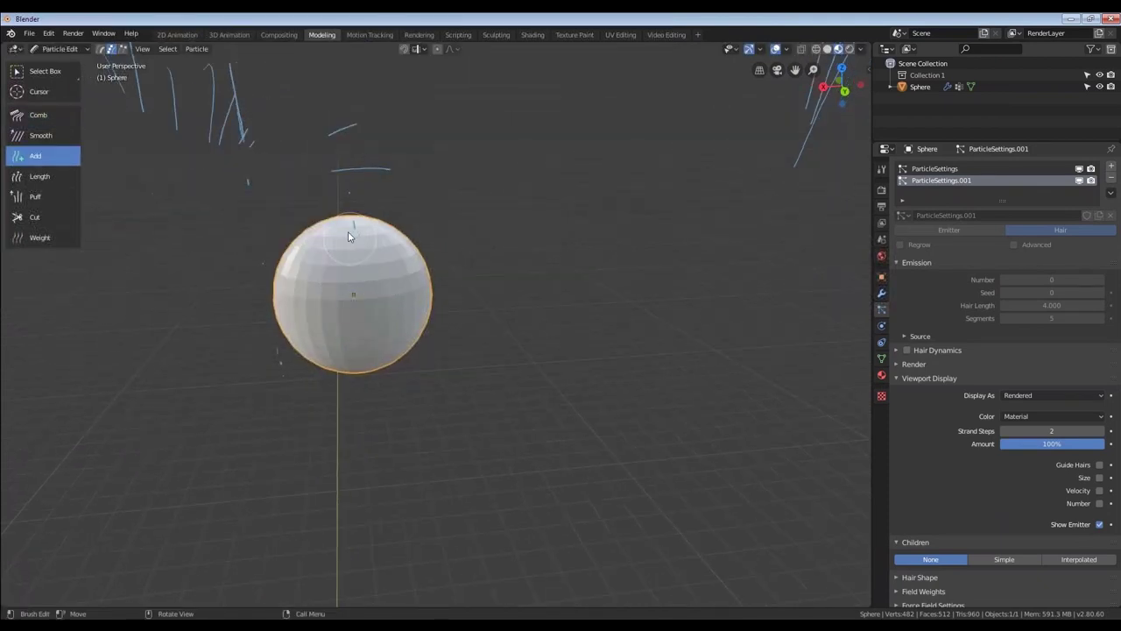
click(348, 236)
mouse_move(363, 246)
middle_down()
mouse_move(386, 238)
mouse_move(363, 255)
mouse_move(315, 241)
mouse_move(312, 269)
mouse_move(377, 245)
middle_up()
key(f)
click(386, 235)
click(356, 255)
key(ctrl+Tab)
Try Interpolated children on the second particle system and switch between the two systems.
scroll(960, 244, down, 5)
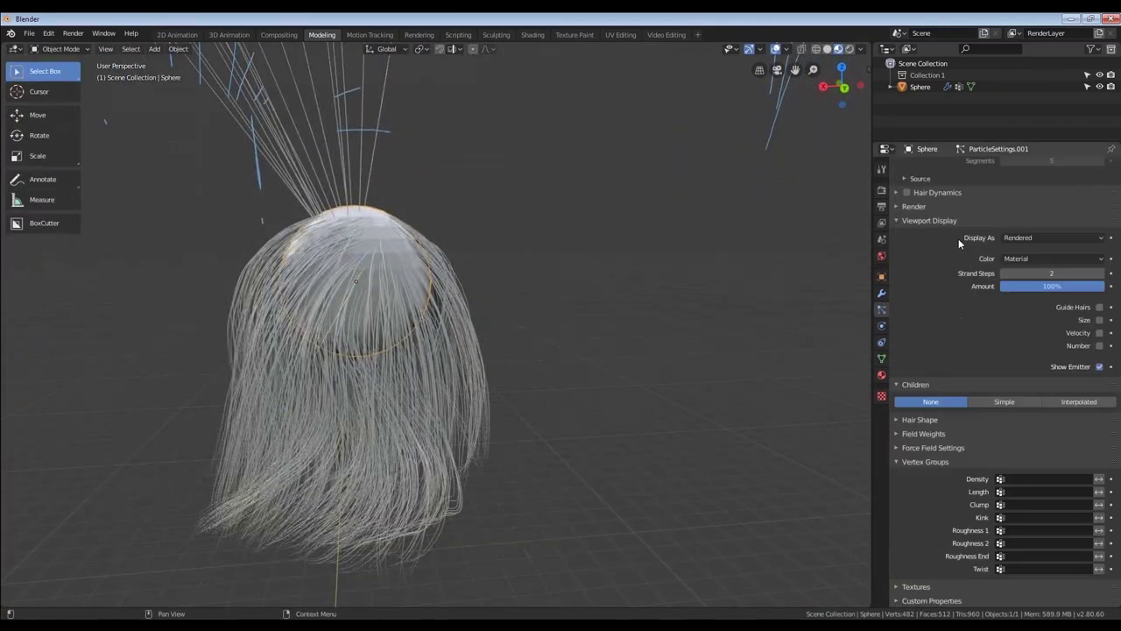
click(1079, 401)
scroll(947, 219, up, 5)
click(948, 181)
click(951, 171)
click(947, 182)
click(882, 169)
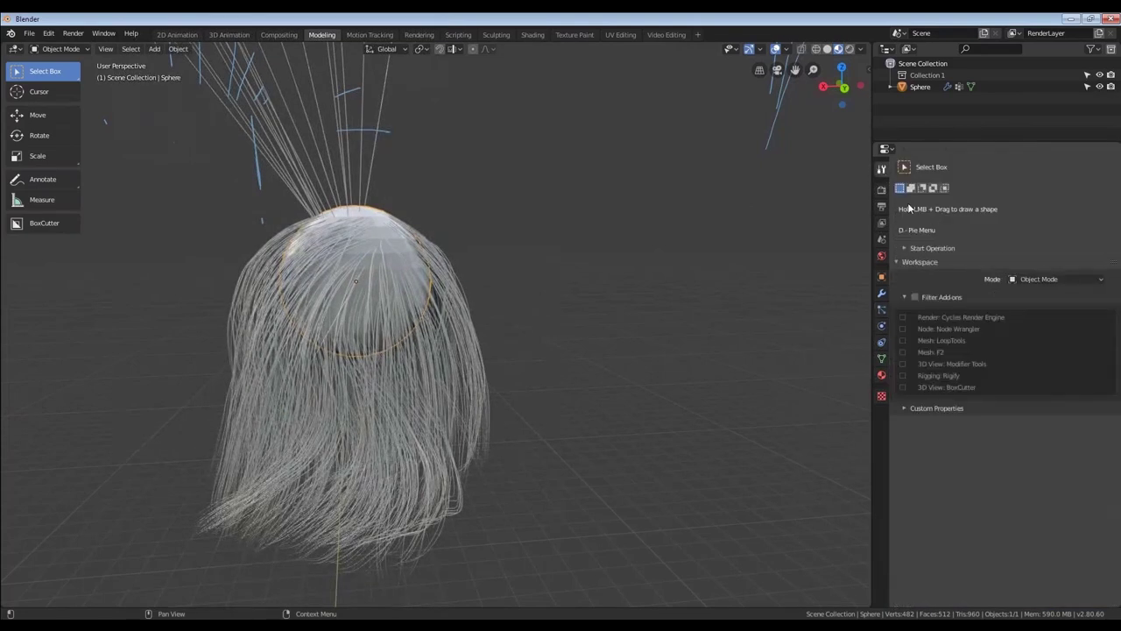
click(881, 189)
click(882, 167)
click(909, 408)
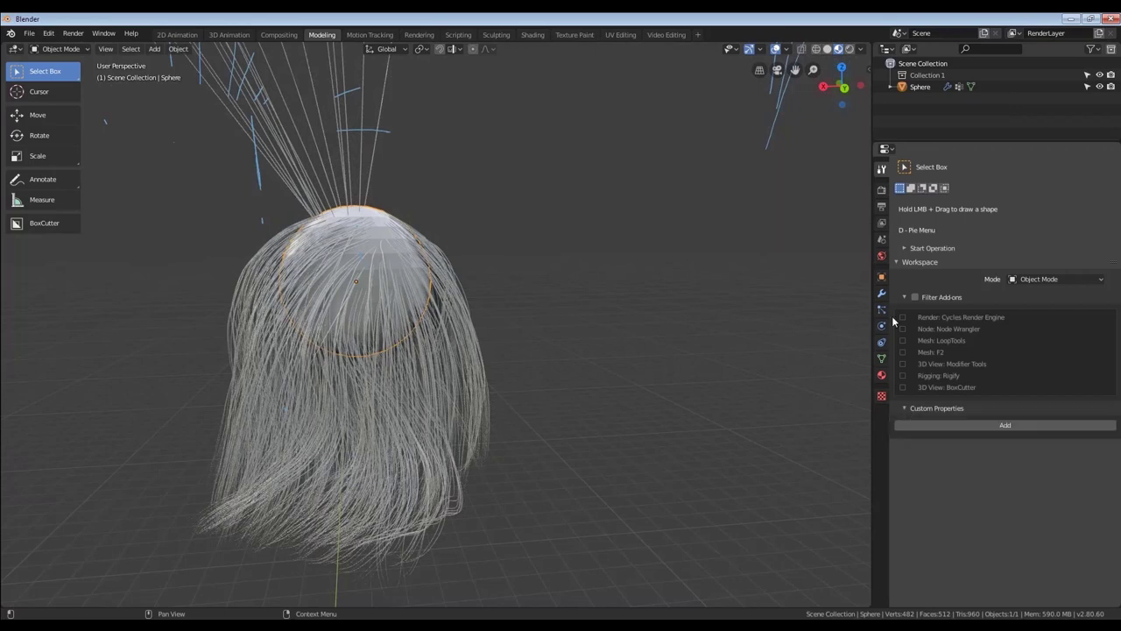
click(882, 309)
In Particle Edit mode, enlarge the brush and comb the second particle system's upright hairs sideways.
key(ctrl+Tab)
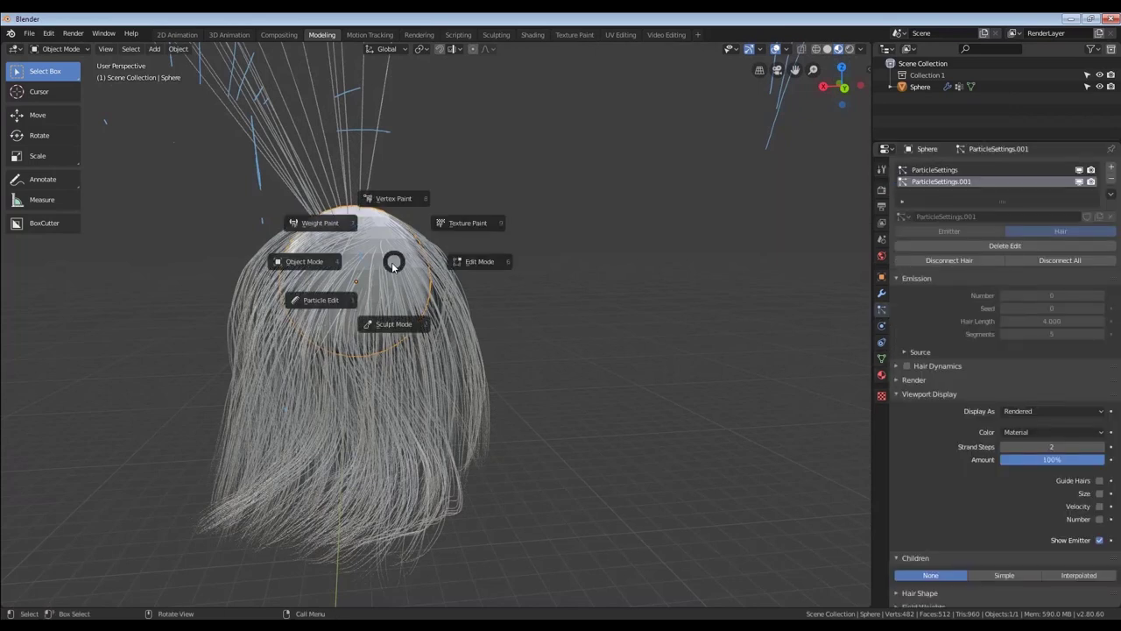
click(315, 302)
middle_drag(338, 266, 410, 178)
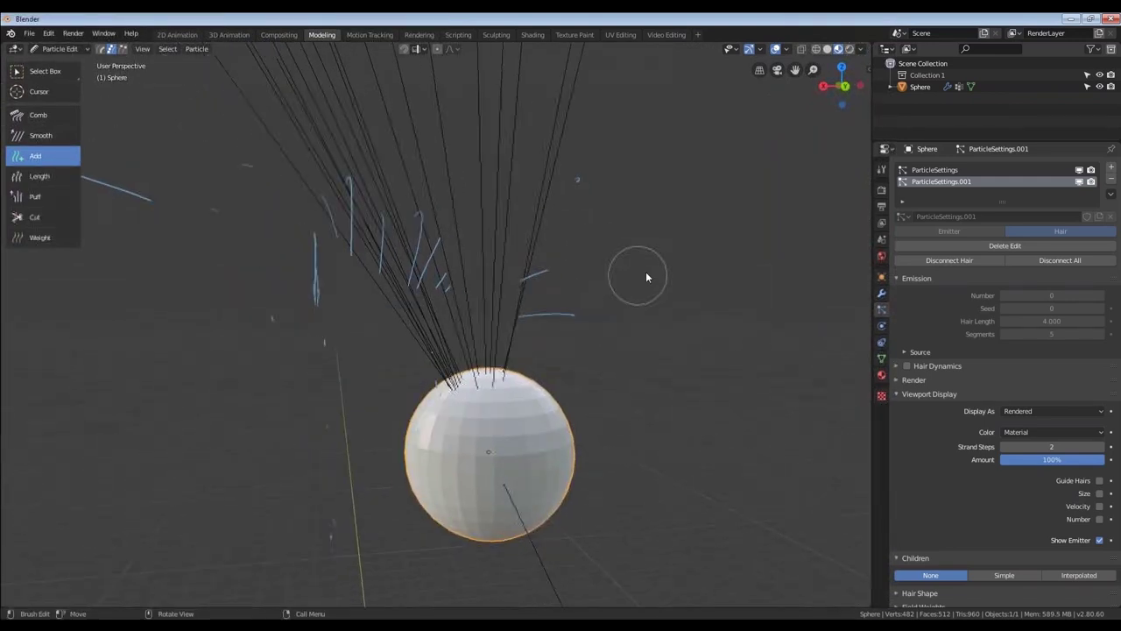
key(f)
click(530, 308)
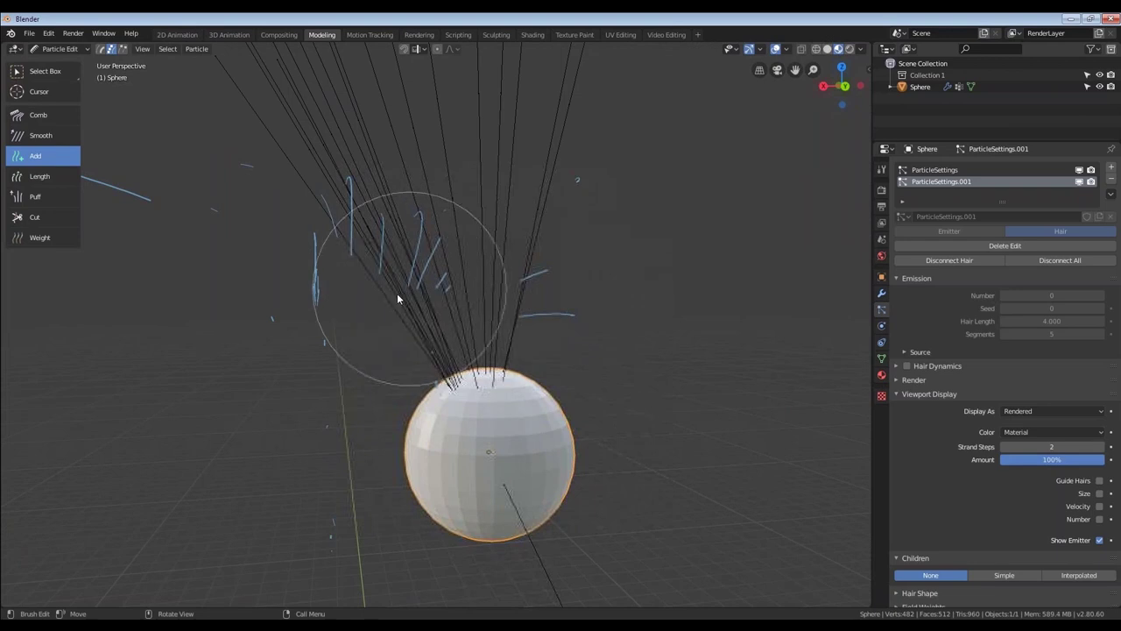
key(space)
click(451, 298)
mouse_move(451, 280)
mouse_down()
mouse_move(610, 213)
mouse_move(584, 230)
mouse_up()
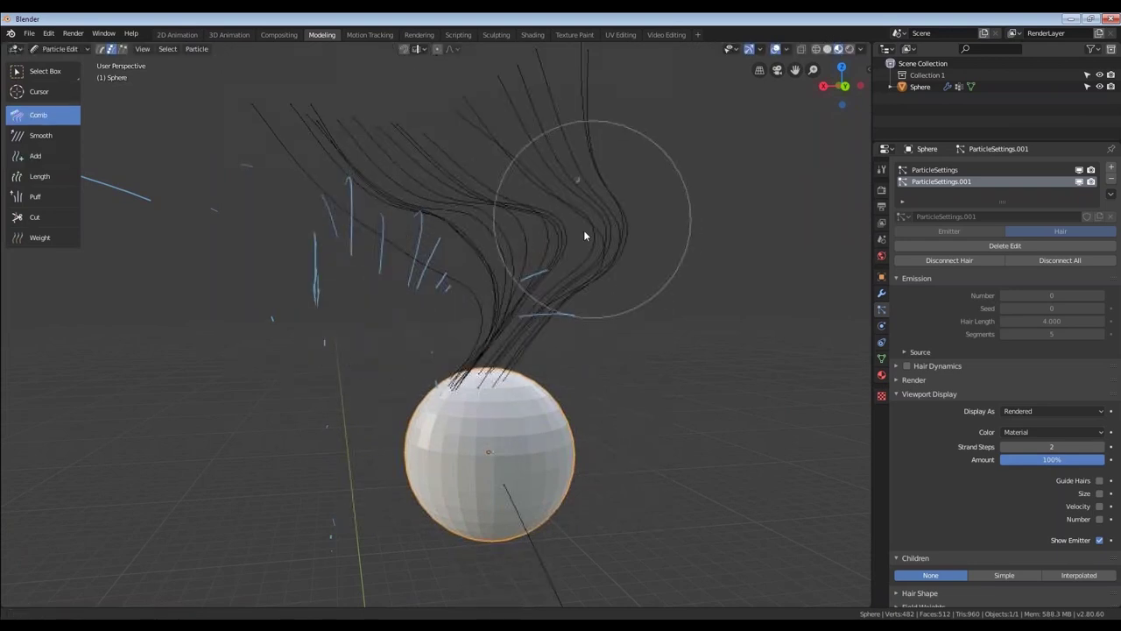
Comb the first particle system's lower hair, reactivate ParticleSettings.001 and return to Object Mode.
click(935, 169)
middle_drag(413, 283, 486, 316)
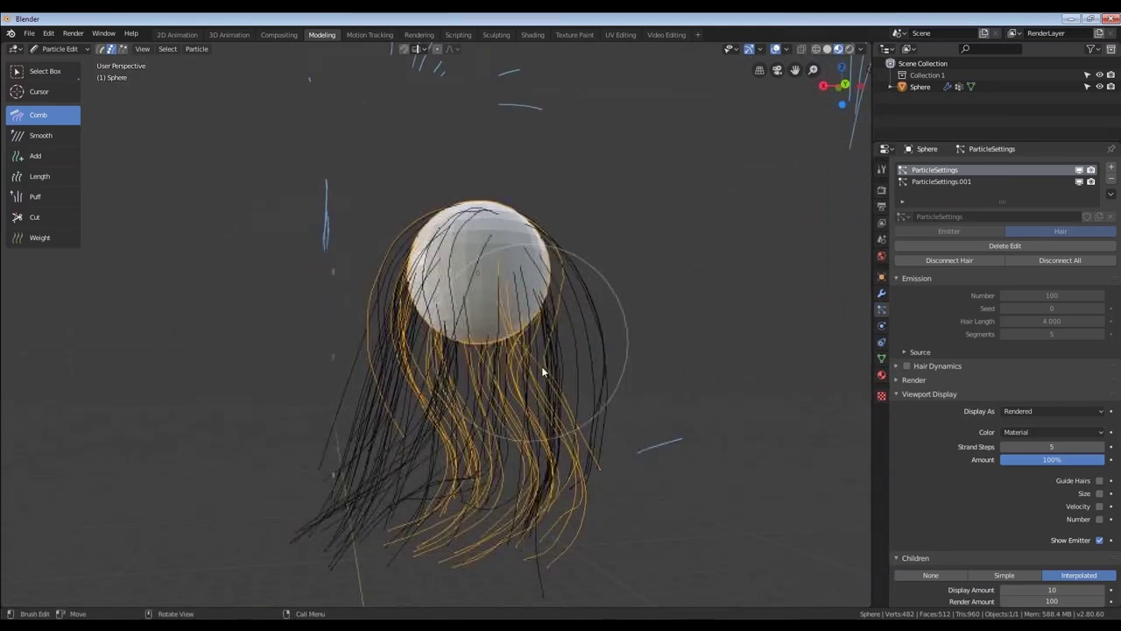
drag(540, 405, 596, 381)
click(931, 182)
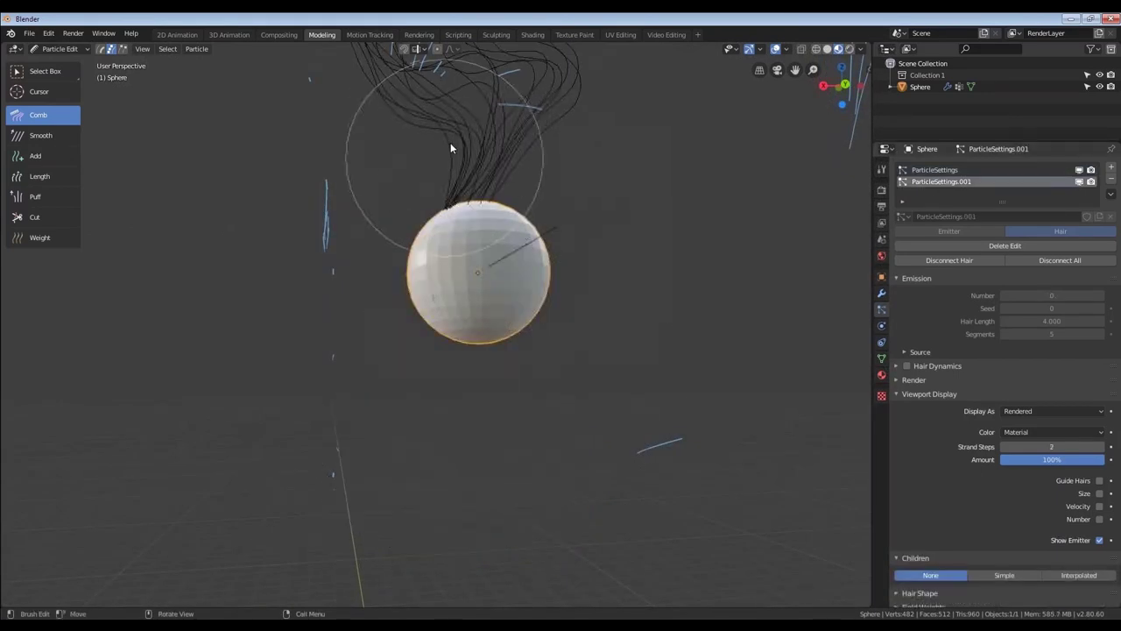
key(ctrl+Tab)
click(235, 217)
Examine the sphere's combined long hair and upright top hair from several angles in Object Mode.
middle_drag(302, 260, 496, 273)
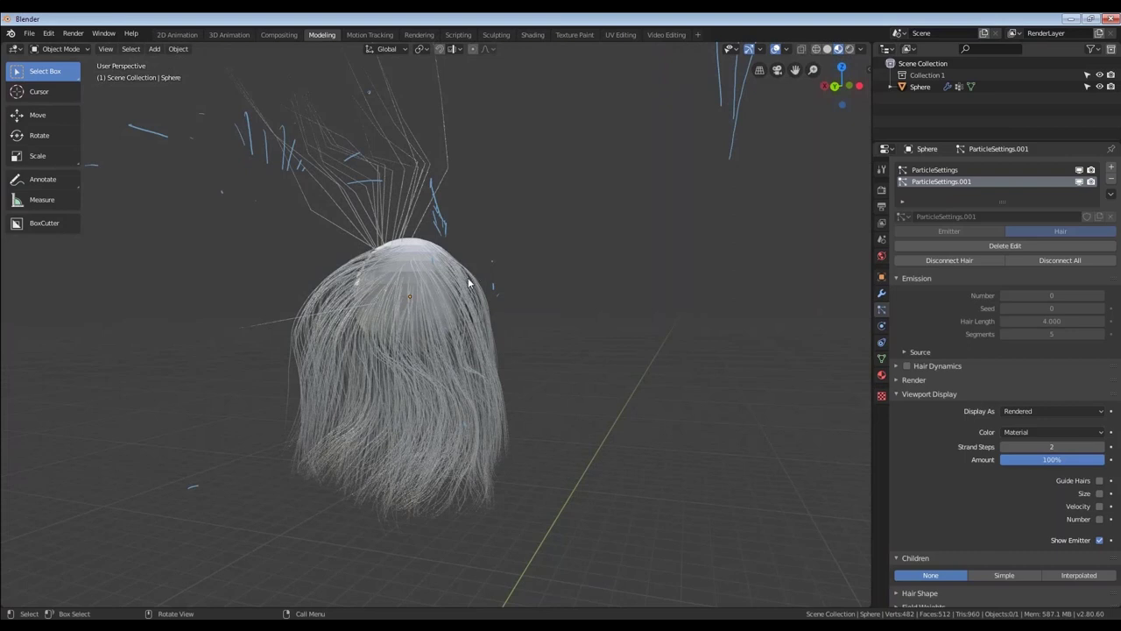
middle_drag(486, 277, 438, 275)
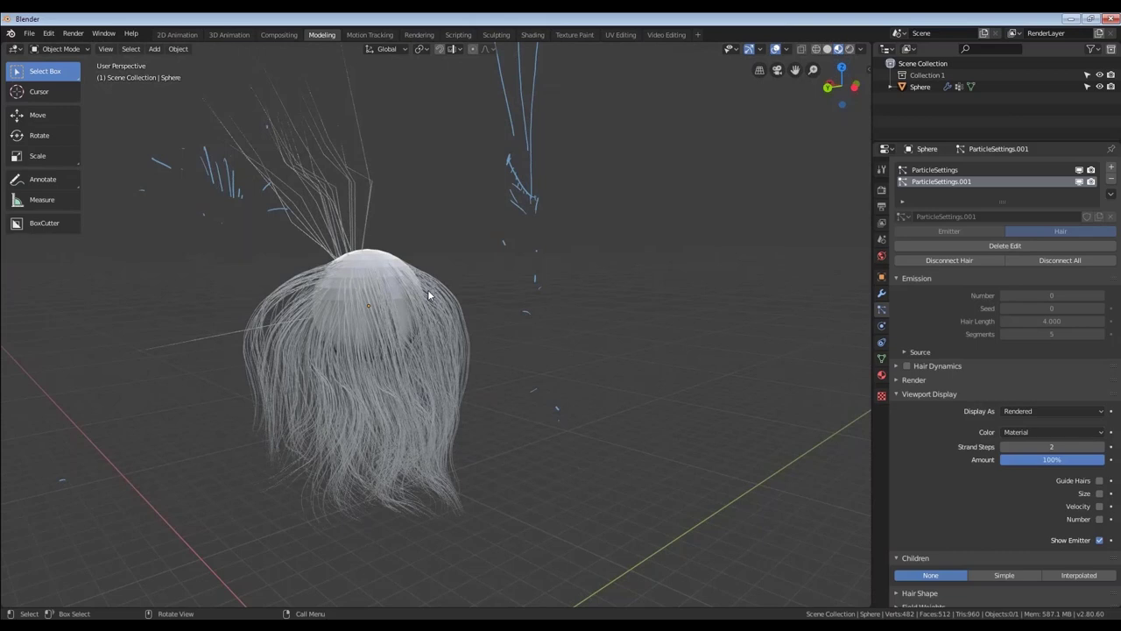
middle_drag(430, 295, 601, 324)
middle_drag(569, 396, 555, 325)
middle_drag(490, 305, 538, 315)
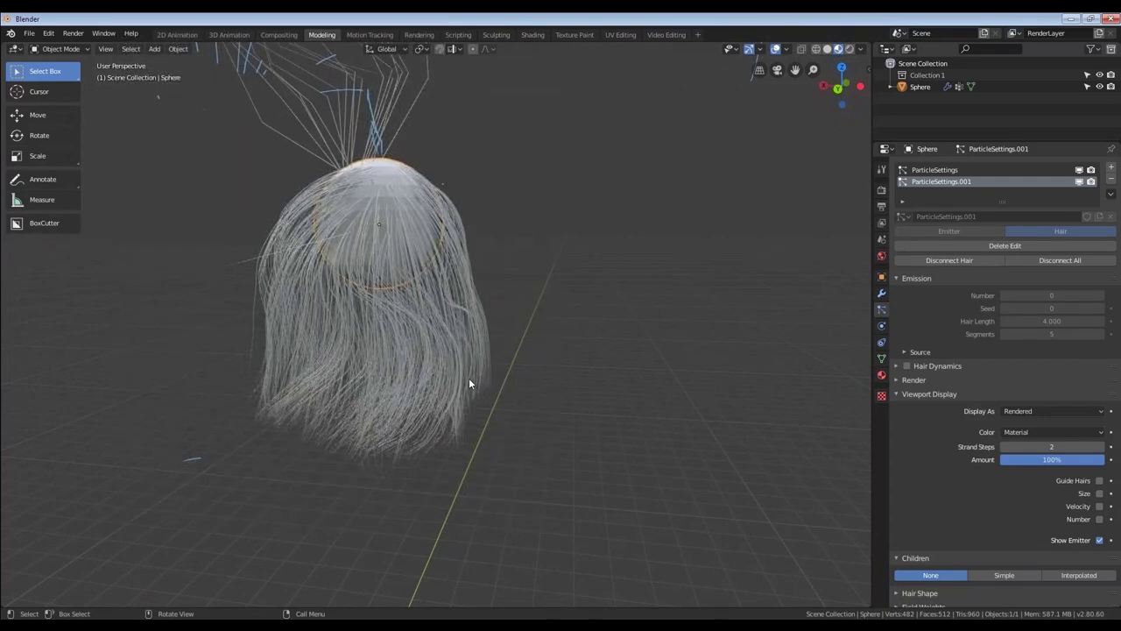
middle_drag(466, 384, 590, 385)
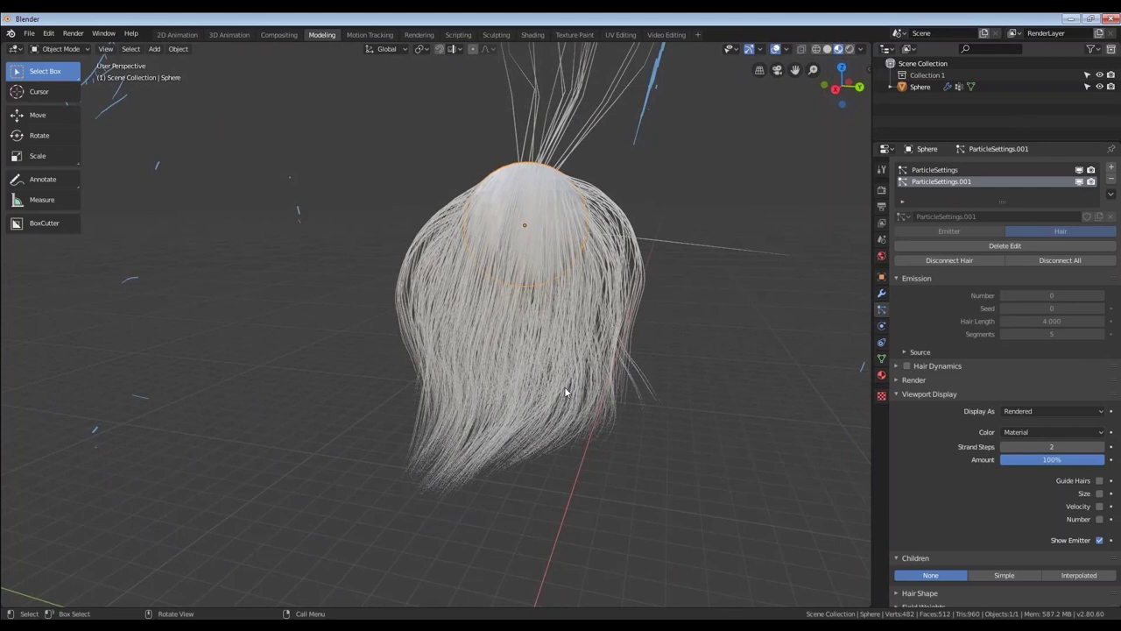
middle_drag(566, 388, 549, 383)
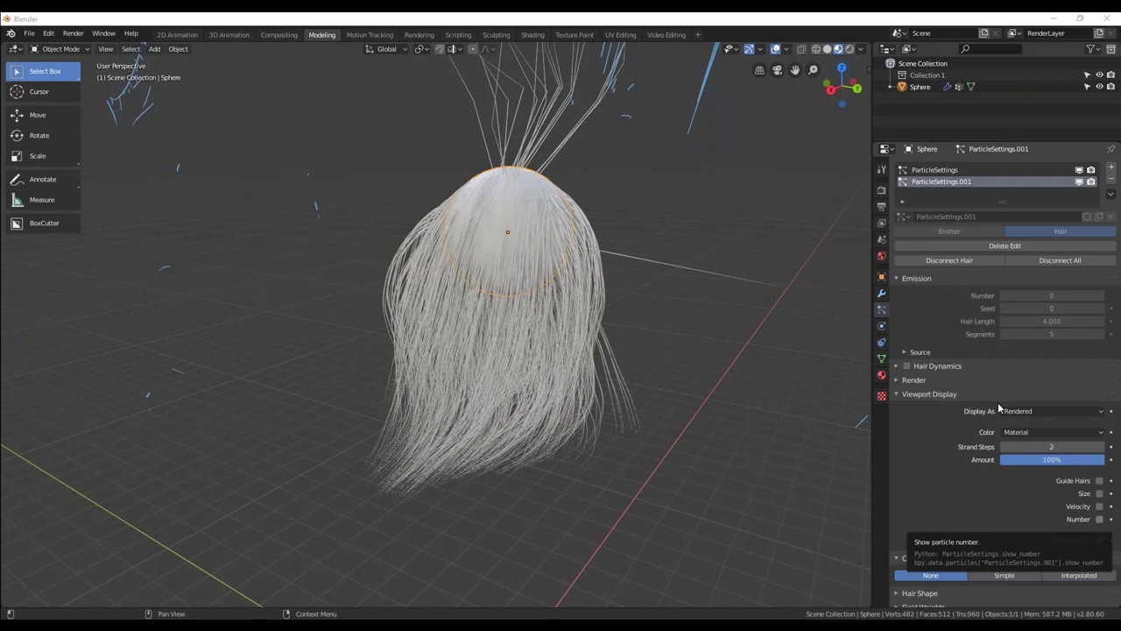
mouse_move(341, 376)
middle_down()
mouse_move(362, 389)
mouse_move(348, 391)
middle_up()
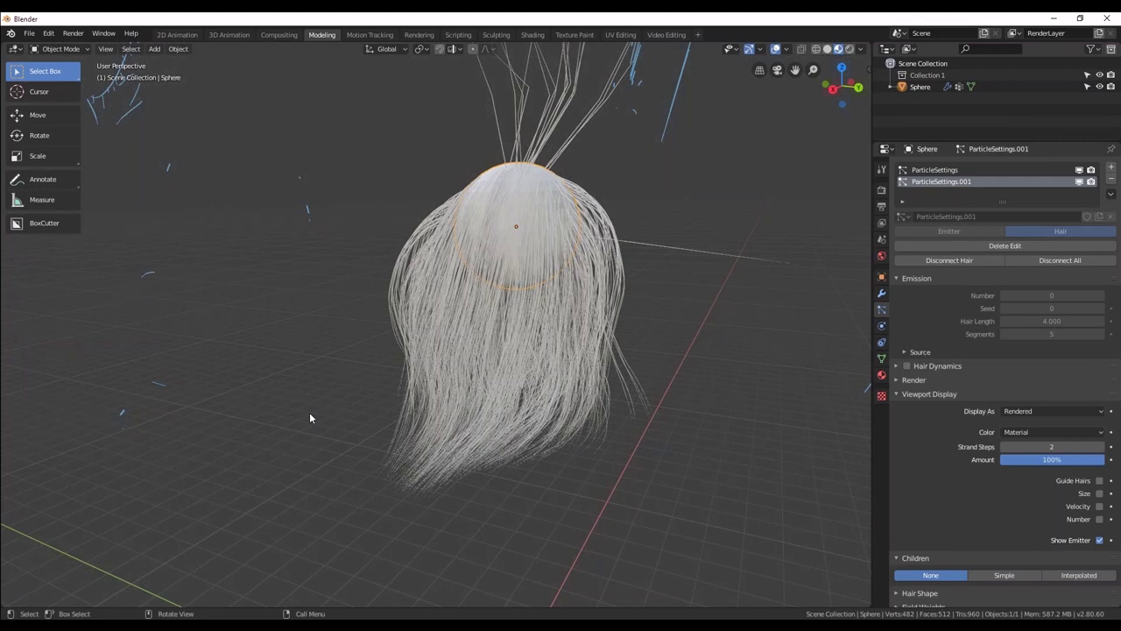
middle_drag(310, 417, 353, 391)
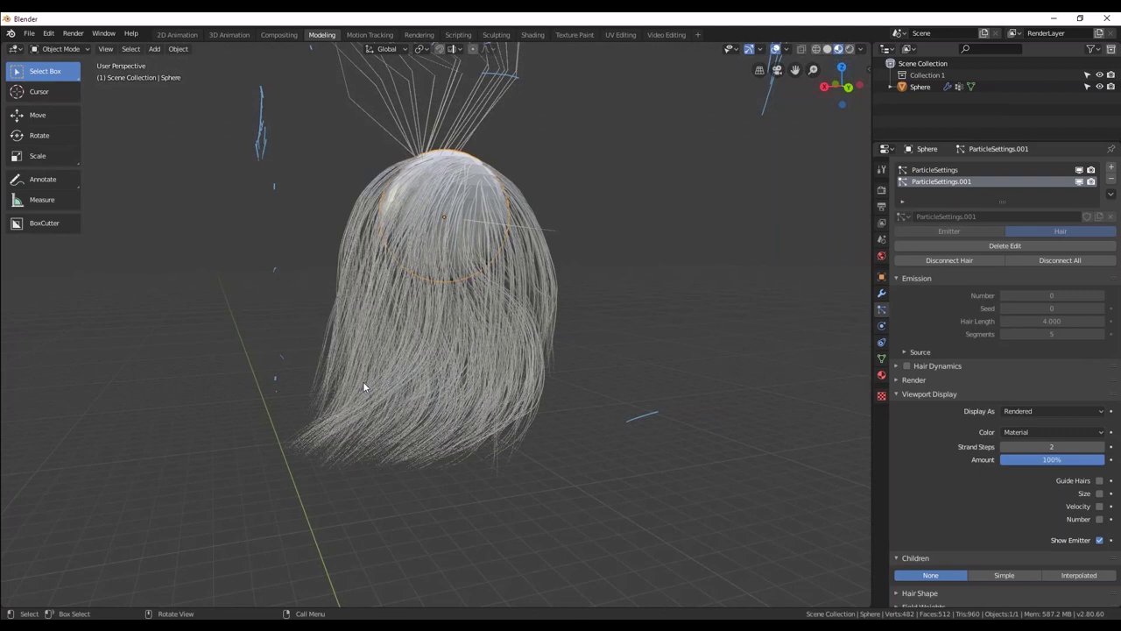
middle_drag(340, 372, 426, 366)
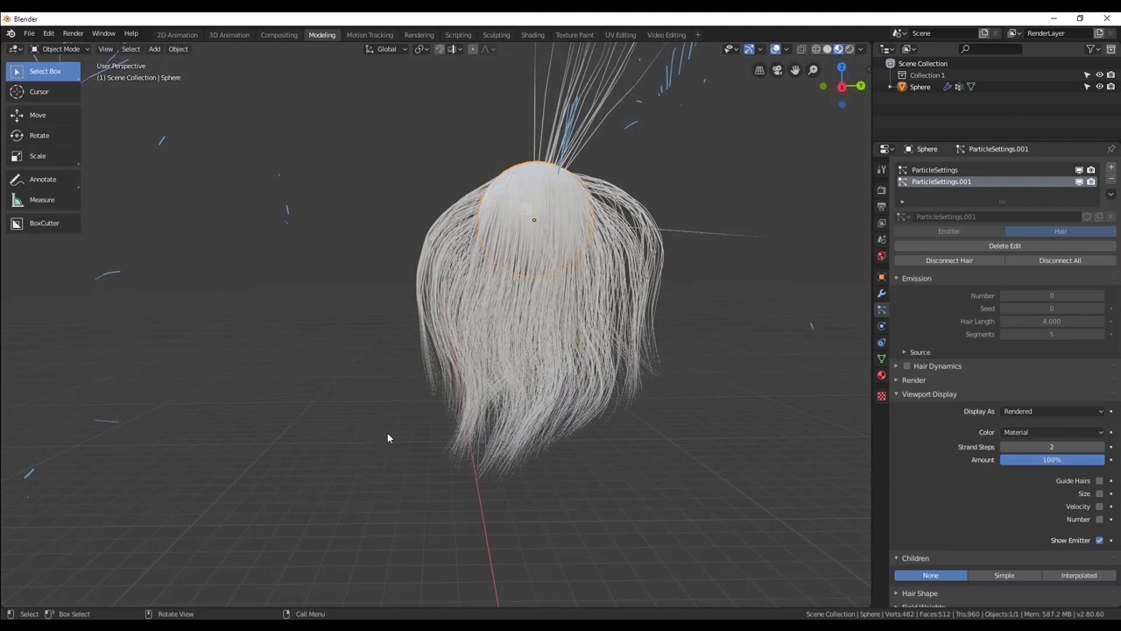
middle_drag(387, 391, 344, 375)
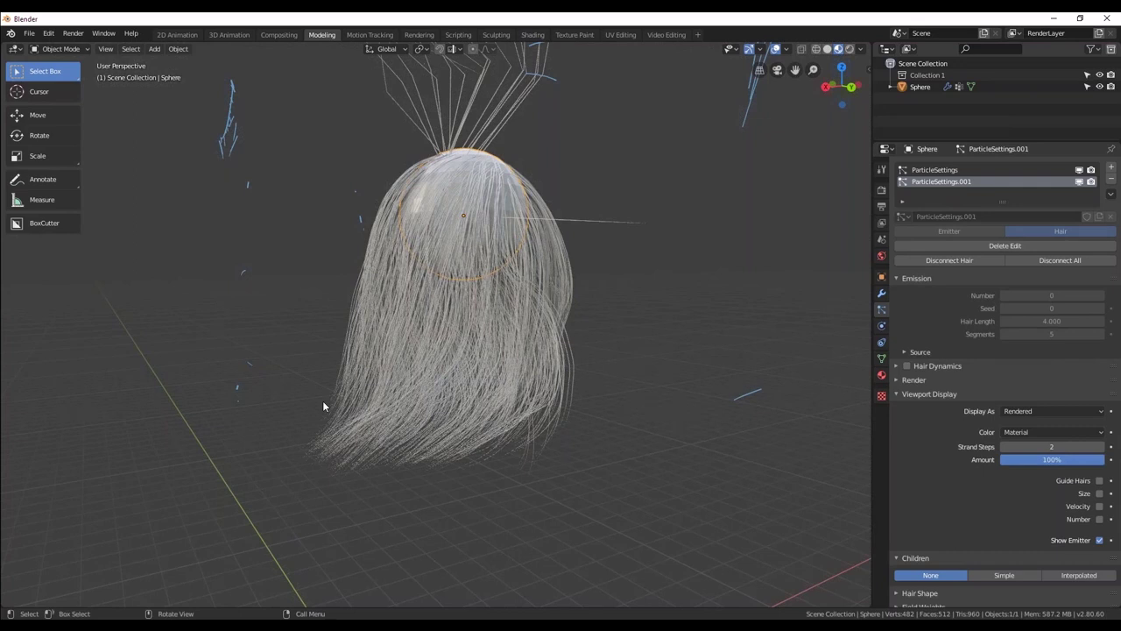
key(alt+a)
mouse_move(431, 271)
shift+middle_down()
mouse_move(427, 303)
mouse_move(441, 278)
mouse_move(406, 275)
mouse_move(430, 267)
shift+middle_up()
click(436, 273)
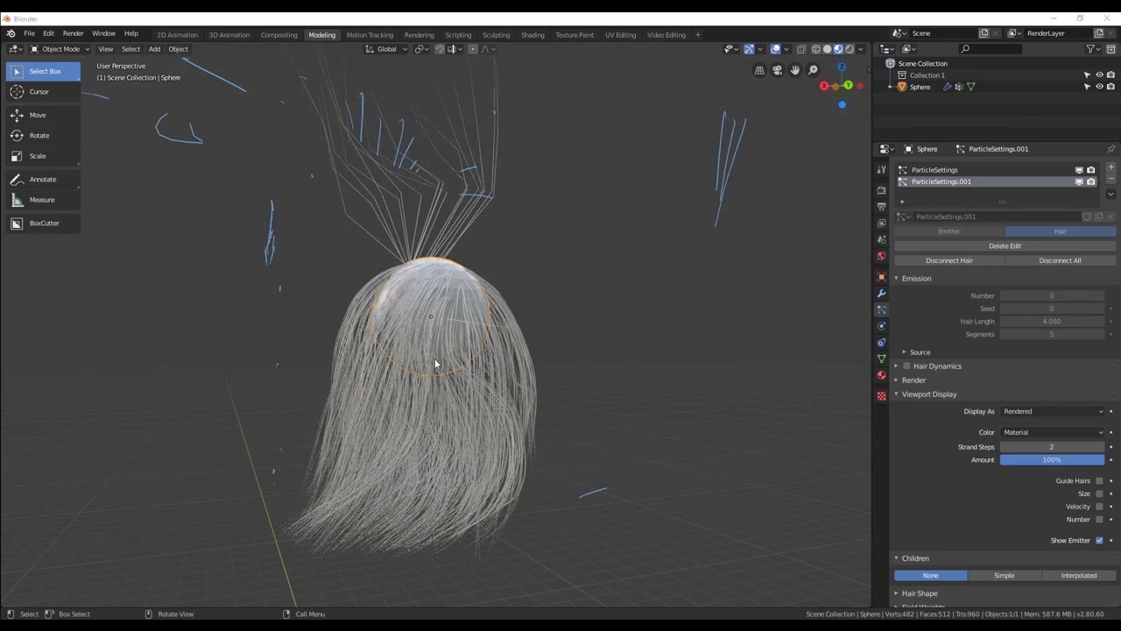
middle_drag(412, 351, 419, 326)
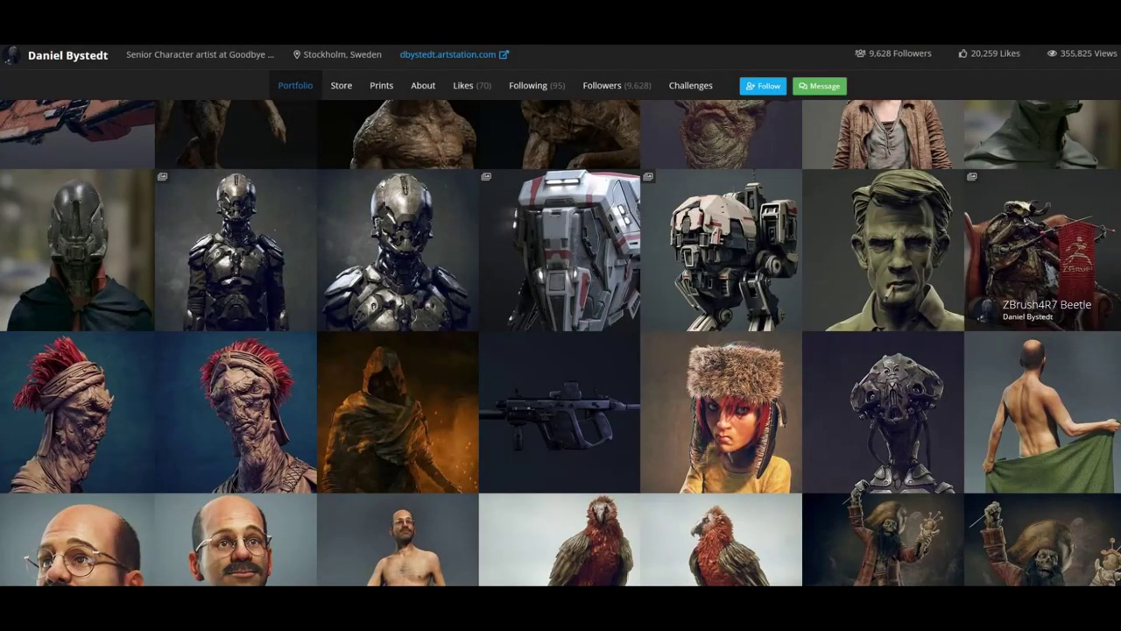
Switch to the character artist's ArtStation portfolio, browse up to the profile header and highlight the job title line.
scroll(560, 343, up, 1)
scroll(1115, 119, up, 5)
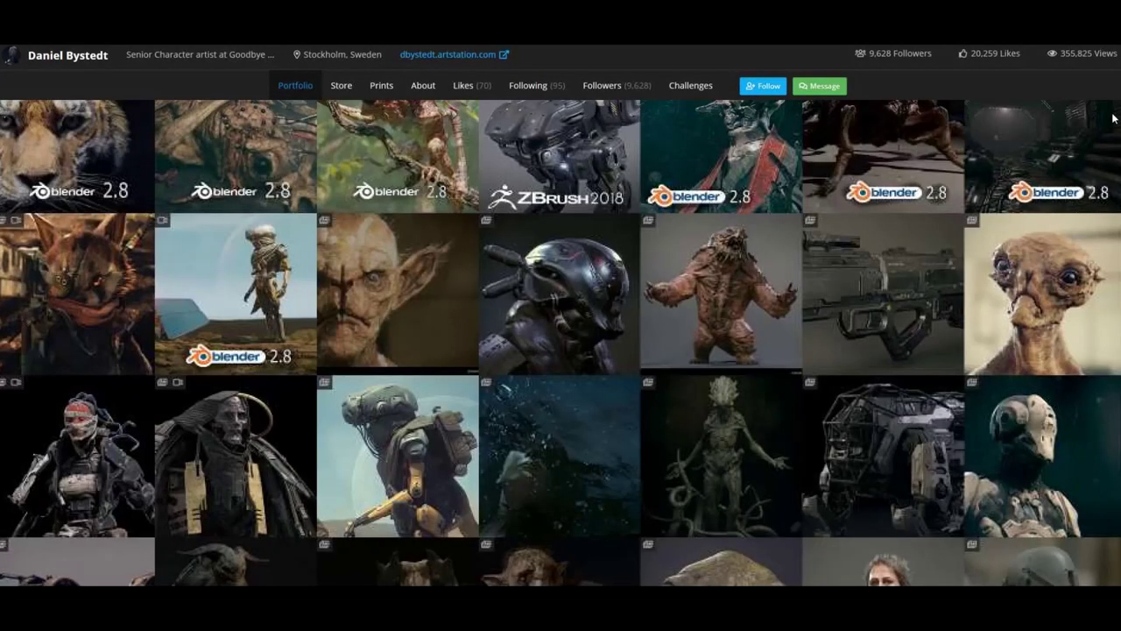
scroll(1114, 118, up, 3)
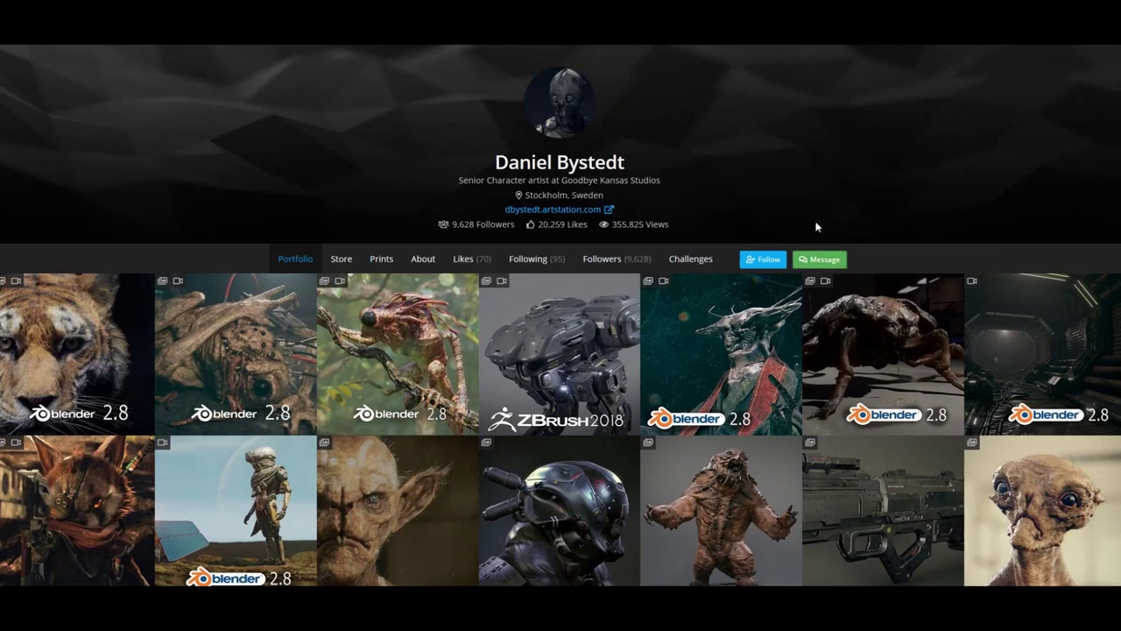
triple_click(737, 182)
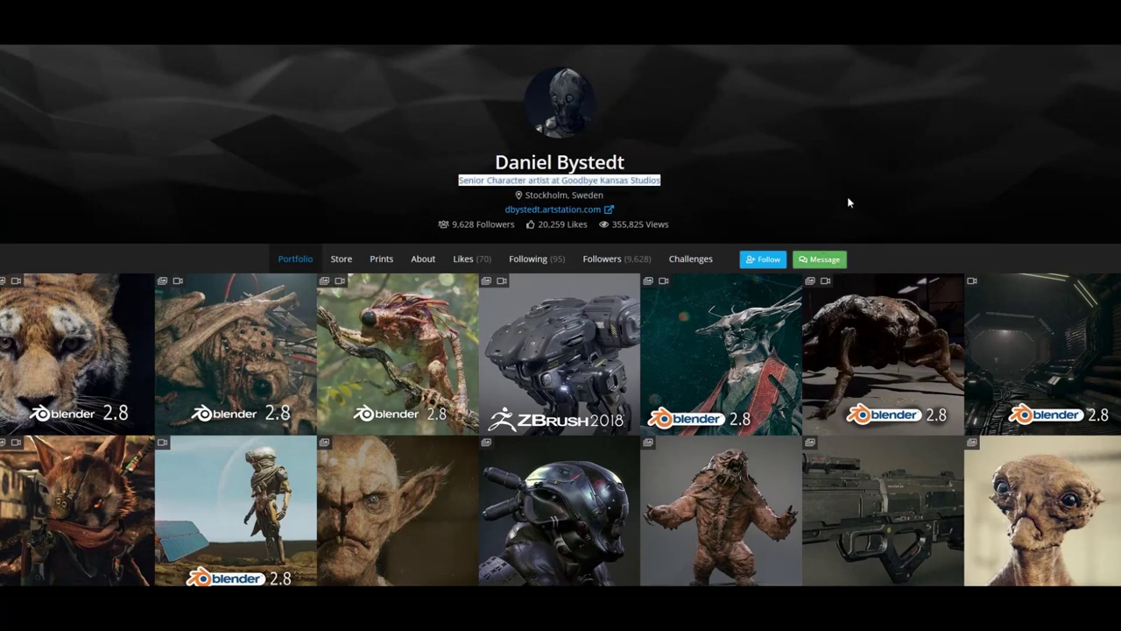